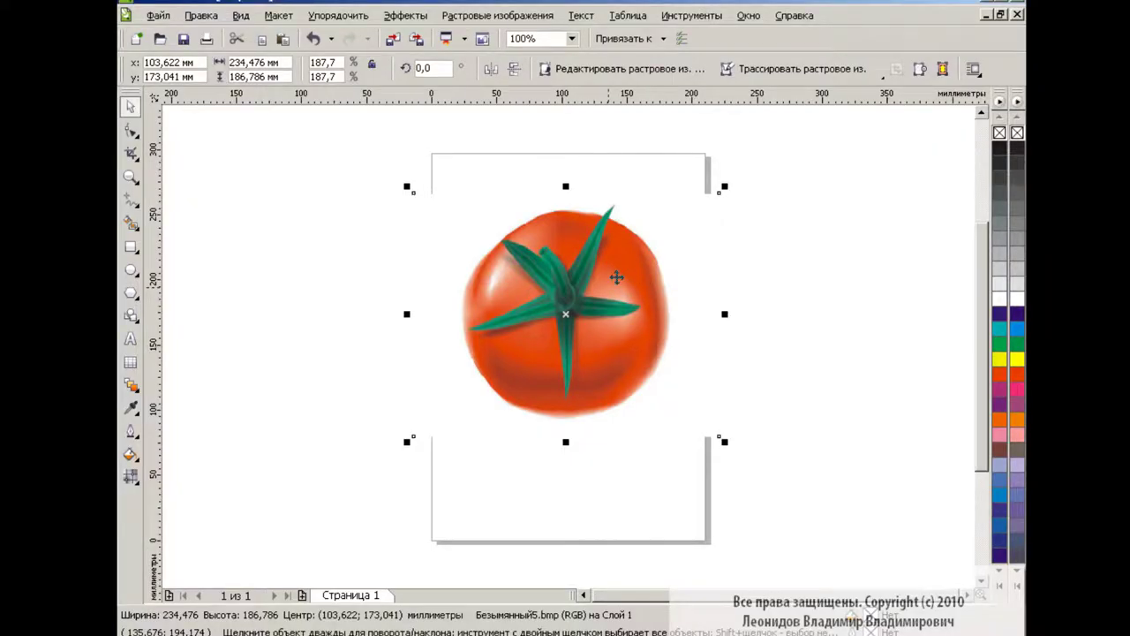
# - Drag a copy of the tomato photo aside, then trace the original as a High quality image outline
pyautogui.press('Escape')
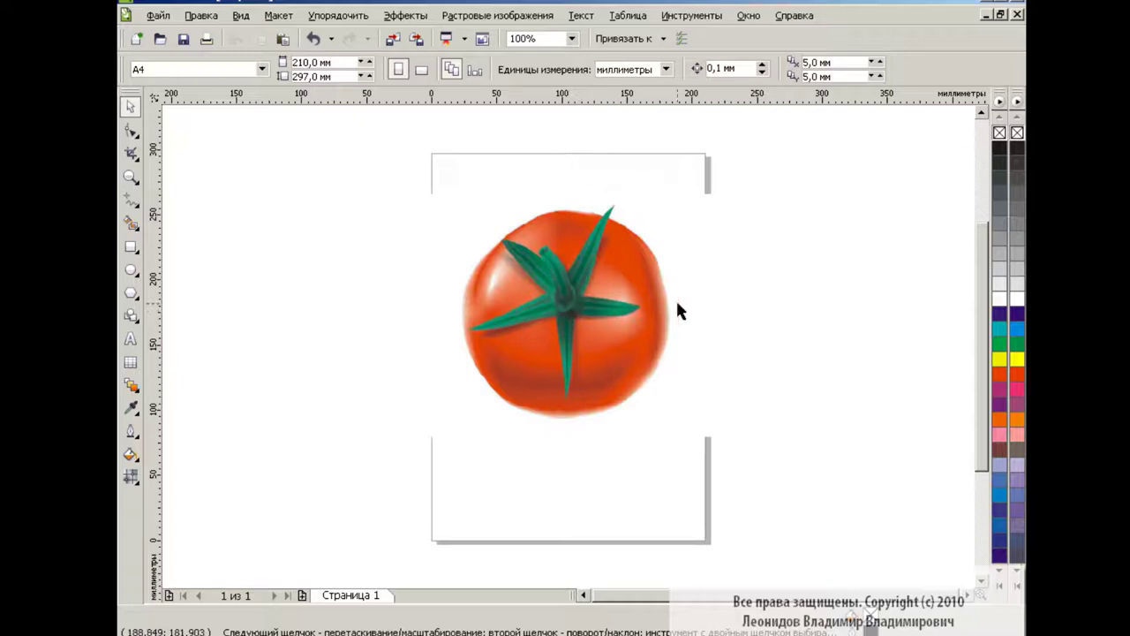
pyautogui.click(611, 290)
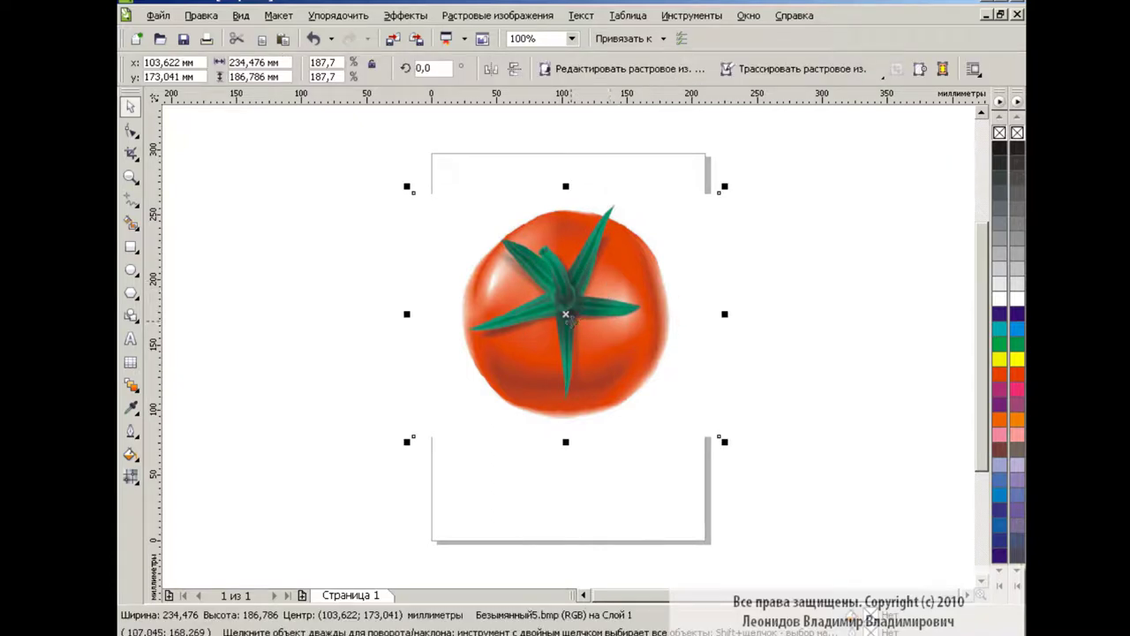
pyautogui.moveTo(566, 315)
pyautogui.mouseDown()
pyautogui.moveTo(549, 323)
pyautogui.moveTo(633, 330)
pyautogui.mouseUp()
pyautogui.click(498, 15)
pyautogui.moveTo(515, 288)
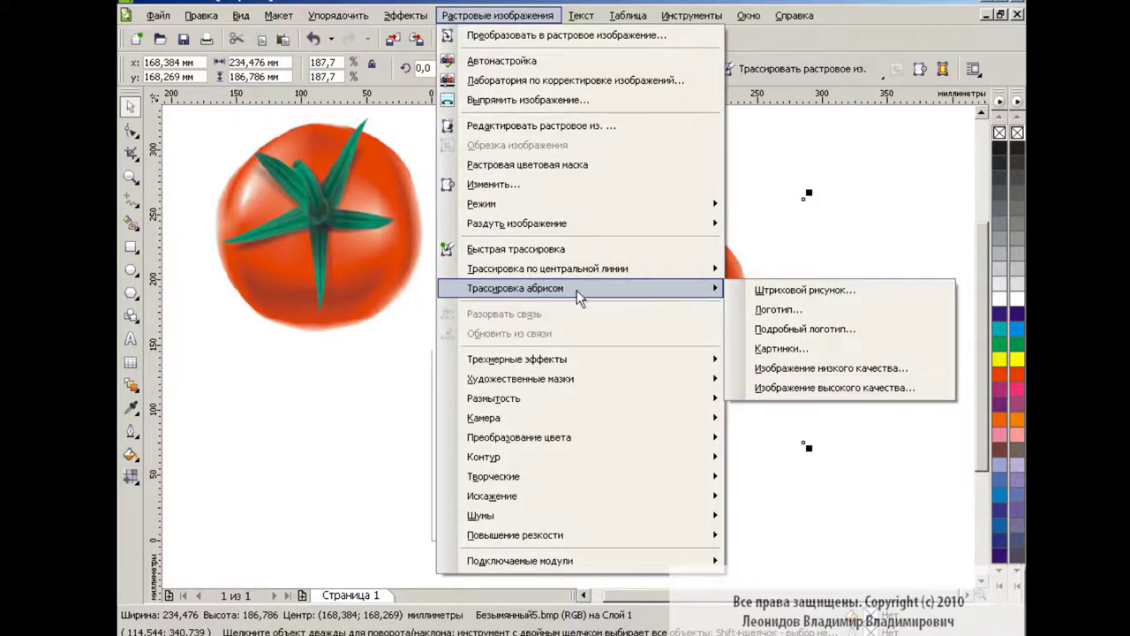
pyautogui.click(835, 388)
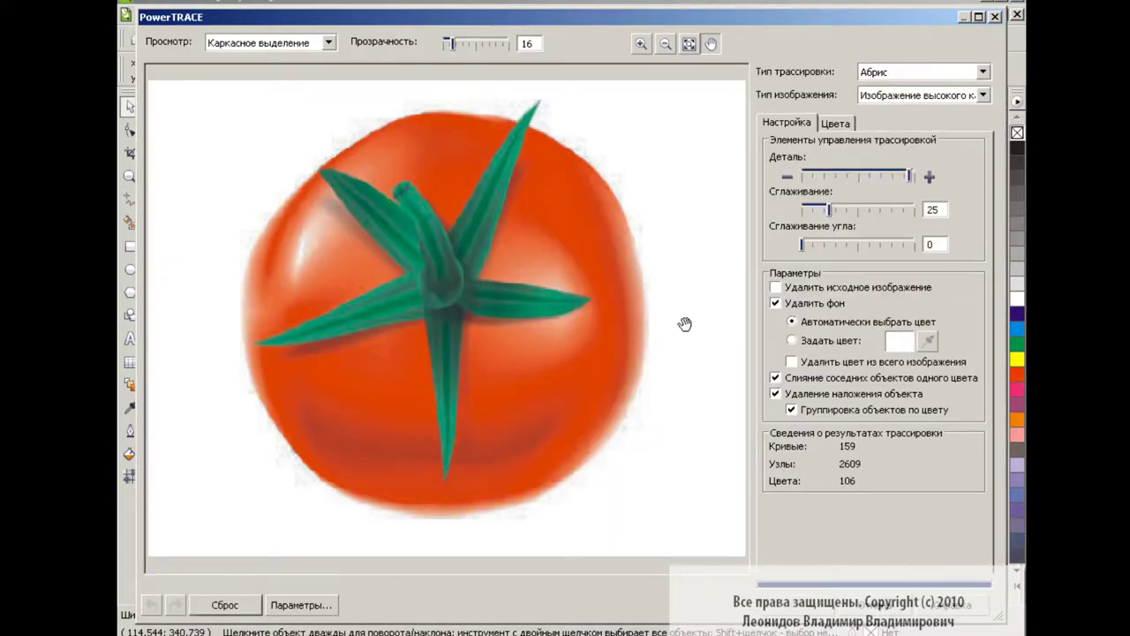
pyautogui.click(792, 594)
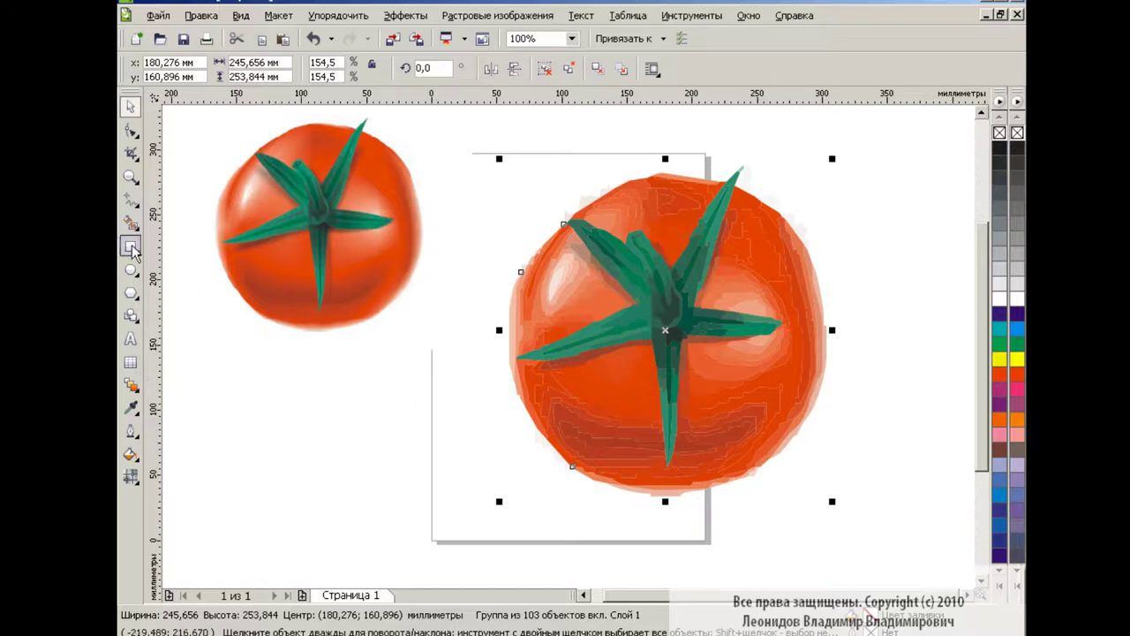
# - Draw a small square below the tomato copy and duplicate it into a row of six
pyautogui.click(130, 247)
pyautogui.moveTo(203, 424)
pyautogui.mouseDown()
pyautogui.moveTo(235, 456)
pyautogui.moveTo(258, 439)
pyautogui.mouseUp()
pyautogui.press('space')
pyautogui.moveTo(189, 412); pyautogui.dragTo(300, 466)
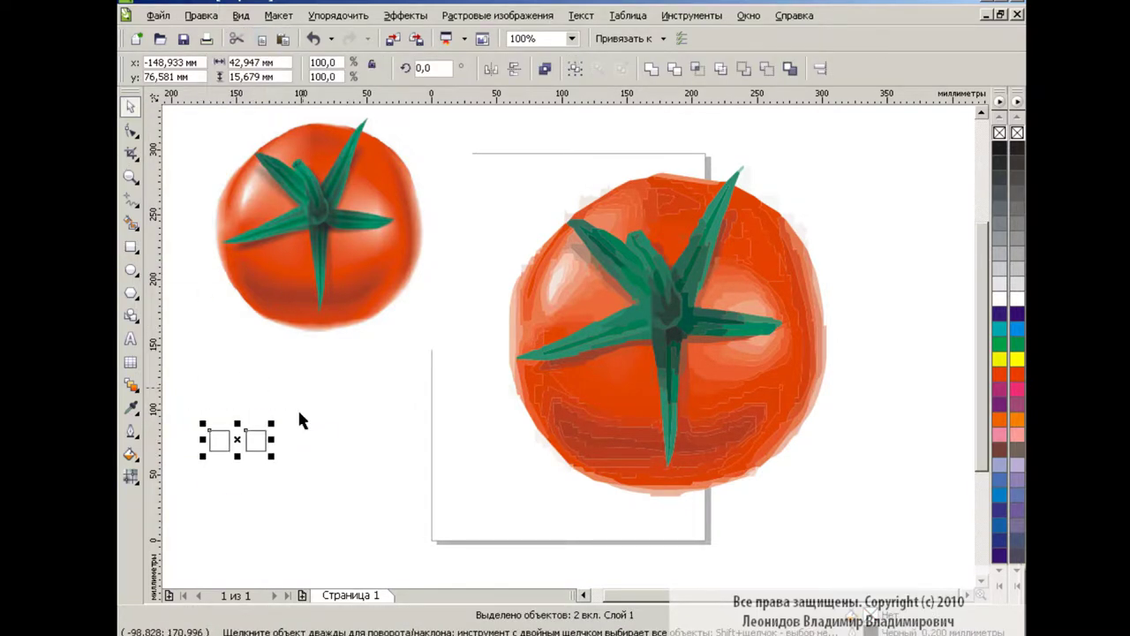
pyautogui.moveTo(237, 440); pyautogui.dragTo(313, 439)
pyautogui.moveTo(189, 412)
pyautogui.mouseDown()
pyautogui.moveTo(283, 467)
pyautogui.moveTo(387, 441)
pyautogui.mouseUp()
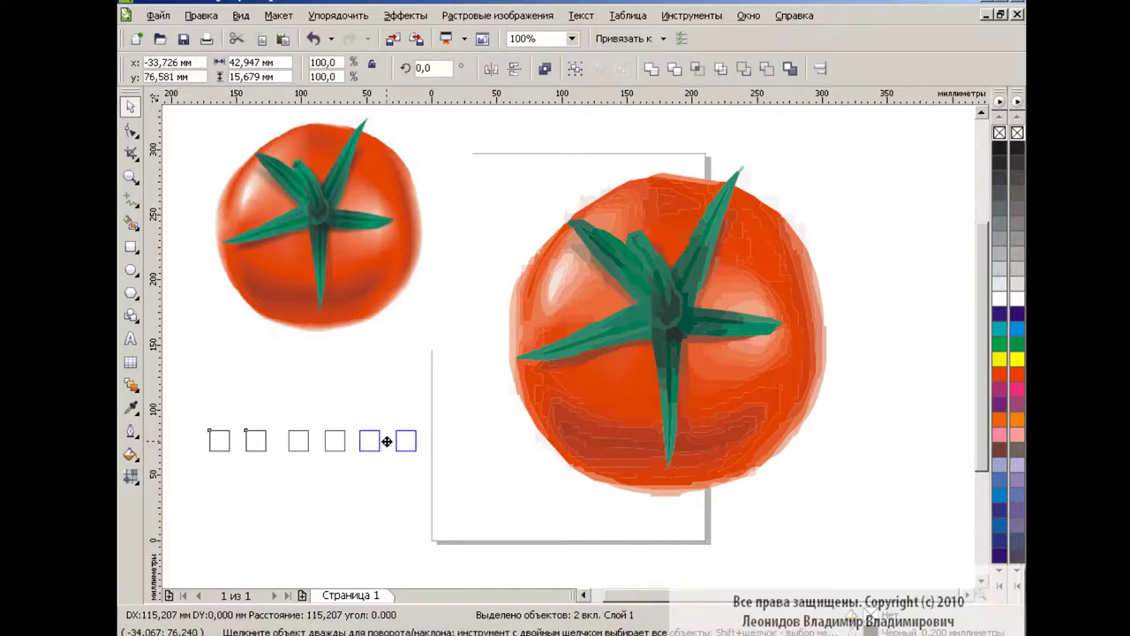
pyautogui.click(131, 408)
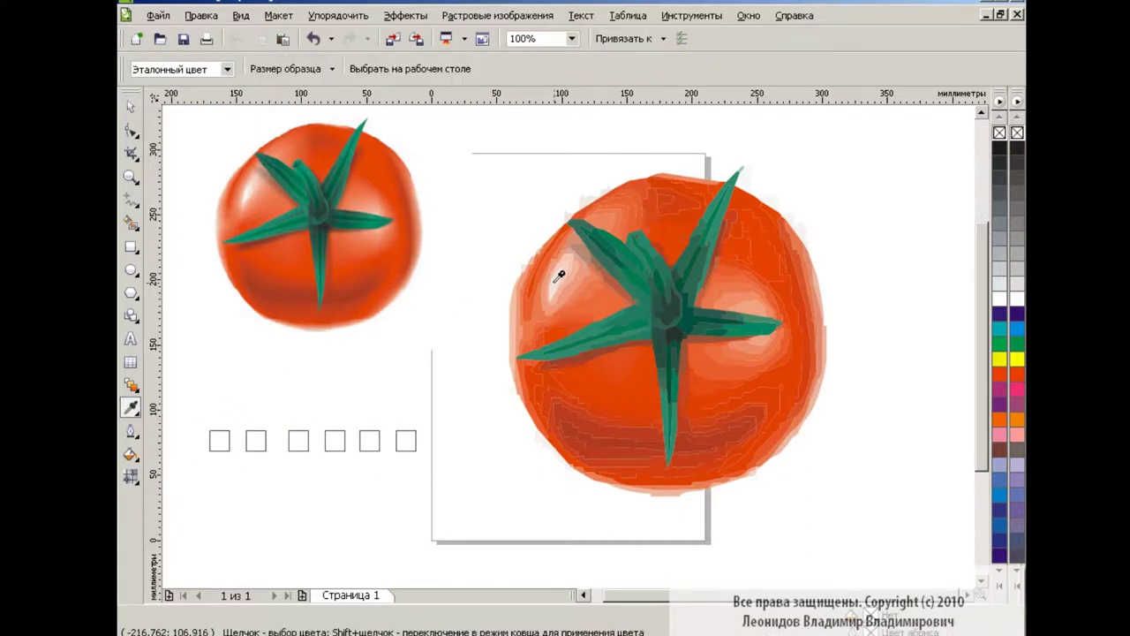
# - Sample the tomato's pale highlight into the first square as pale pink
pyautogui.click(559, 279)
pyautogui.click(130, 408)
pyautogui.click(190, 436)
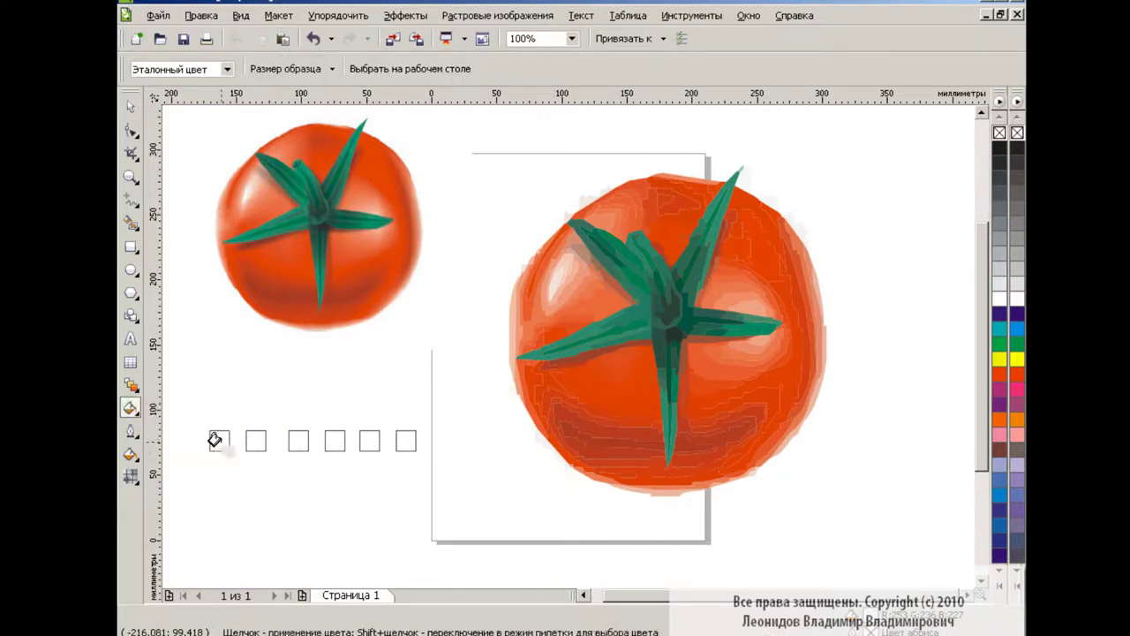
pyautogui.click(219, 440)
# - Sample the tomato's red into the second square
pyautogui.click(131, 408)
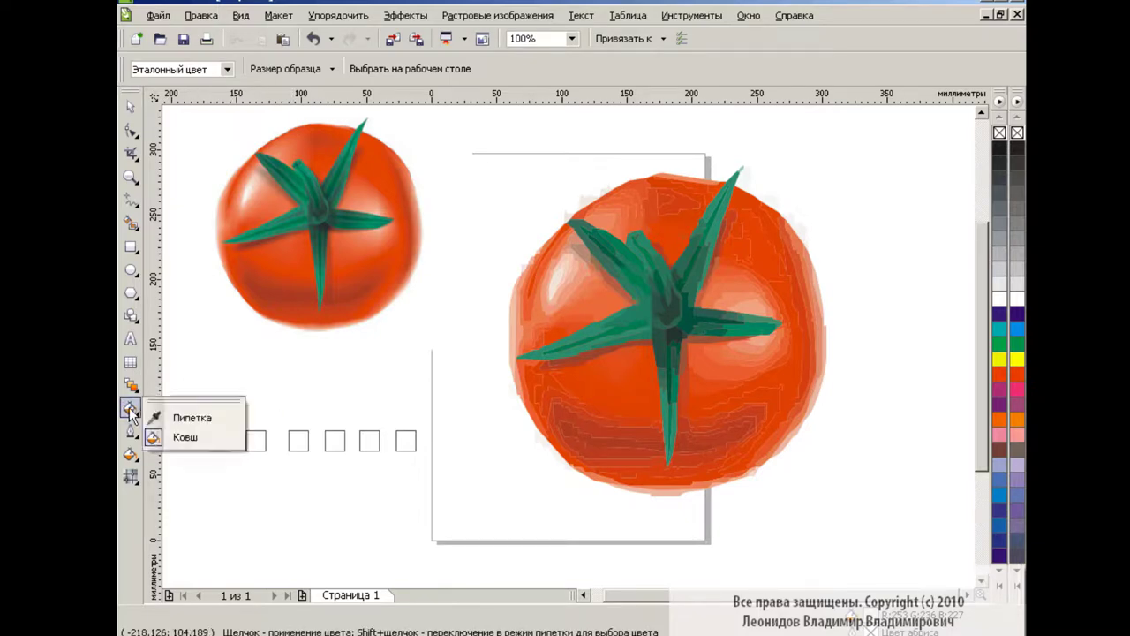
pyautogui.click(176, 418)
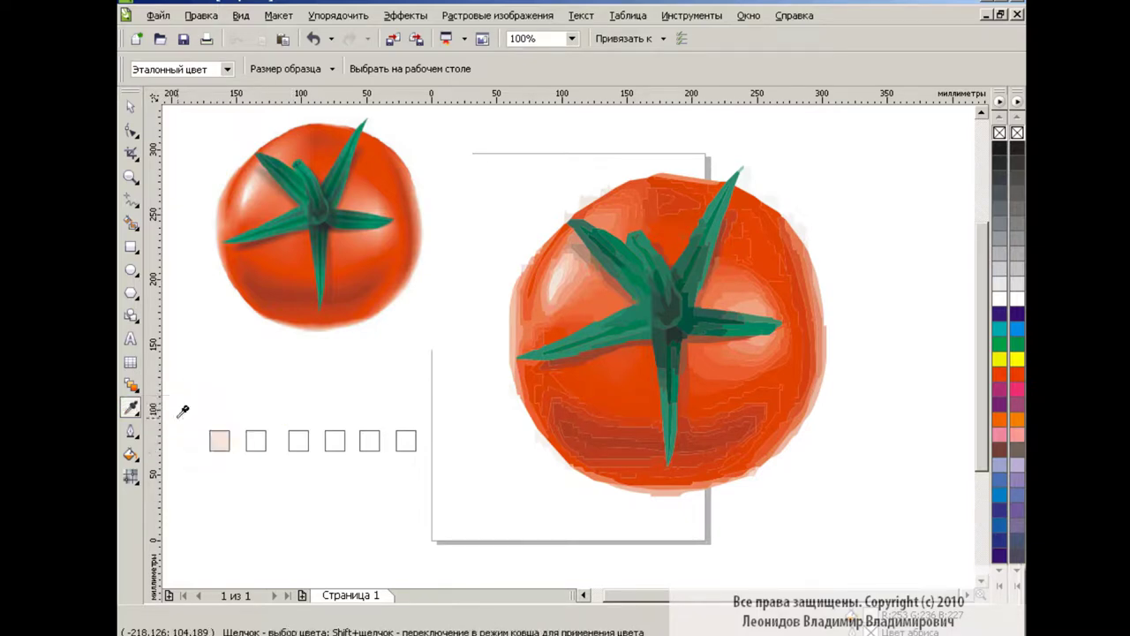
pyautogui.click(630, 365)
pyautogui.click(130, 408)
pyautogui.click(190, 436)
# - Sample a dark red from the tomato's shadow into the third square
pyautogui.click(255, 440)
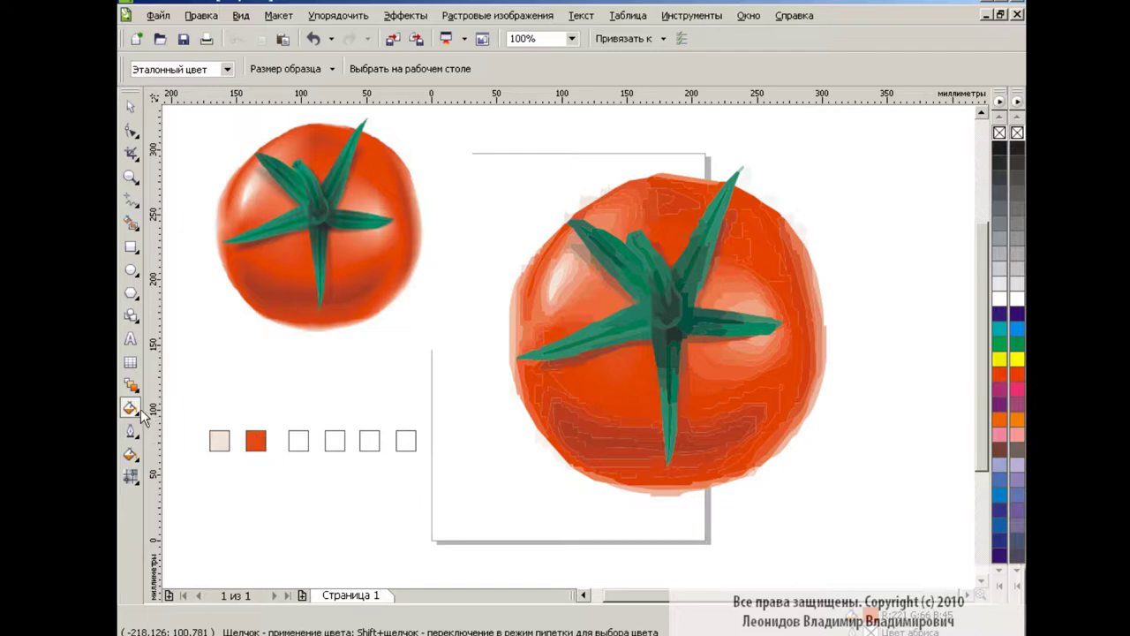
pyautogui.click(130, 408)
pyautogui.click(177, 419)
pyautogui.click(619, 439)
pyautogui.click(131, 408)
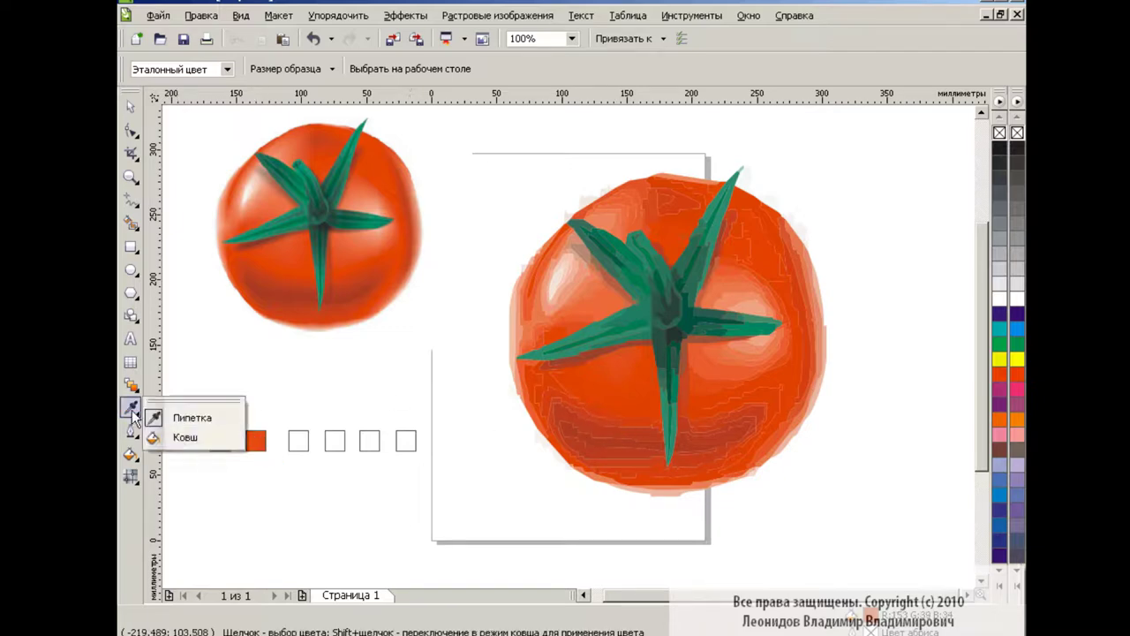
pyautogui.click(190, 437)
pyautogui.click(299, 440)
# - Change the second square's uniform fill to a brighter orange-red, RGB 232/39/14
pyautogui.press('space')
pyautogui.click(255, 439)
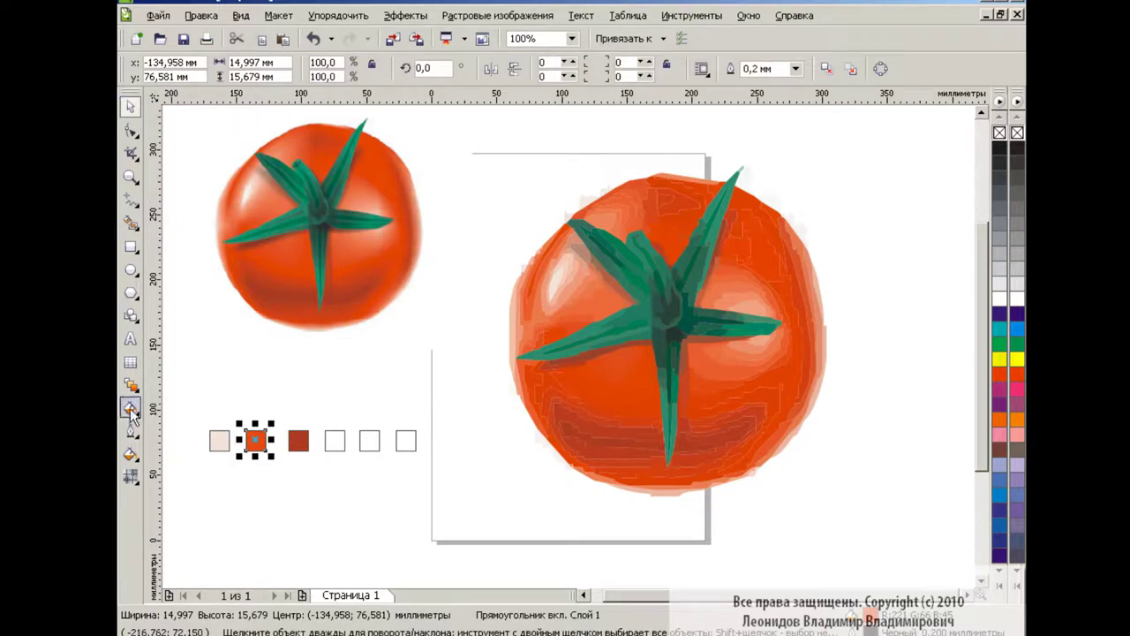
pyautogui.hotkey('shift', 'F11')
pyautogui.moveTo(530, 235); pyautogui.dragTo(548, 240)
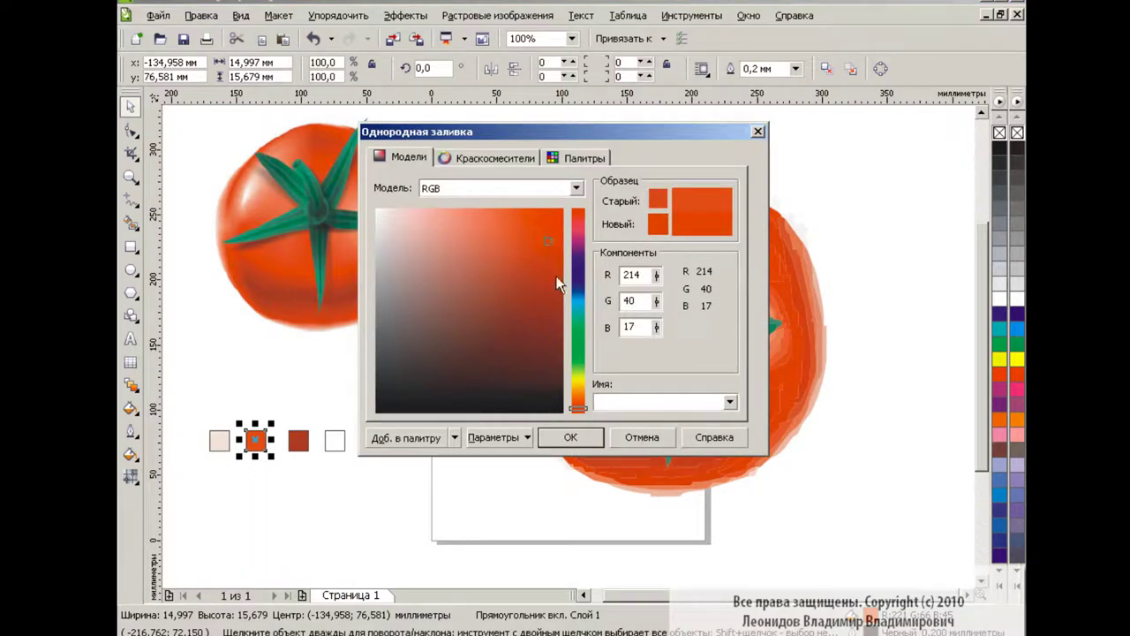
pyautogui.click(551, 228)
pyautogui.click(585, 438)
# - Deepen the third square's uniform fill to dark red, RGB 138/31/25
pyautogui.click(299, 440)
pyautogui.click(131, 455)
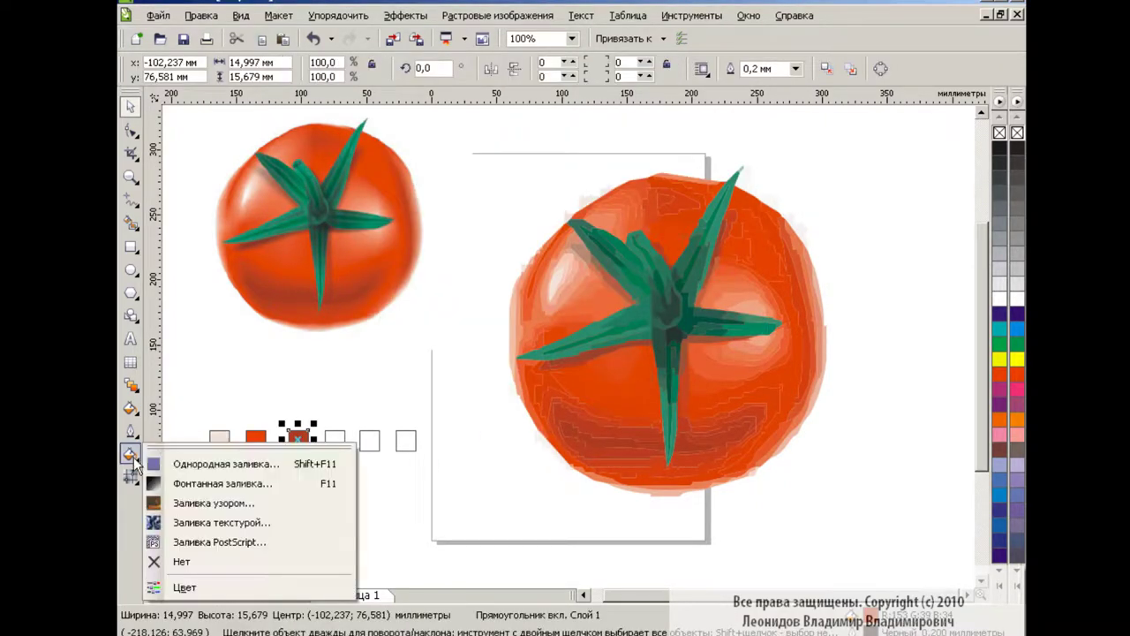
pyautogui.click(211, 463)
pyautogui.click(534, 304)
pyautogui.click(570, 437)
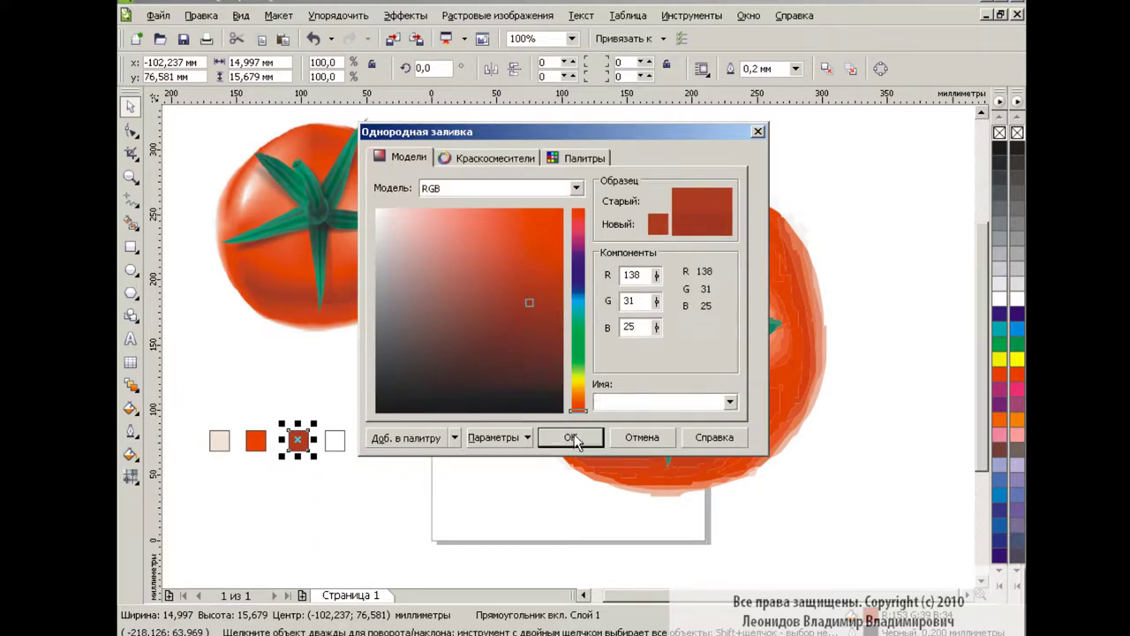
# - Sample the dark stem colour and the leaf green into the fourth and fifth squares
pyautogui.click(129, 410)
pyautogui.click(189, 416)
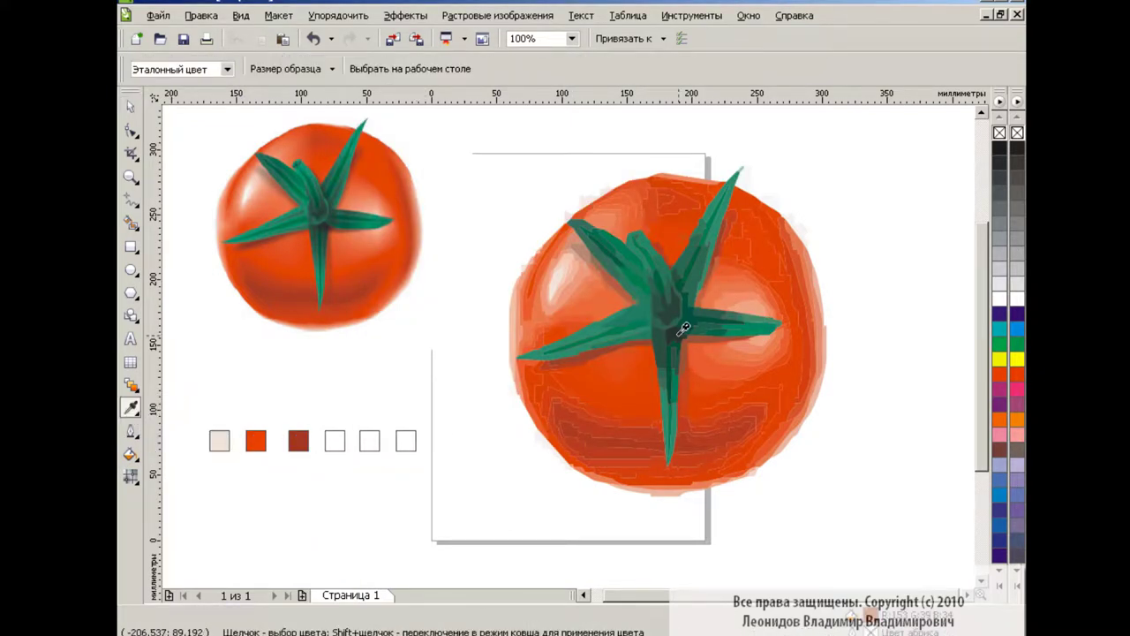
pyautogui.click(684, 329)
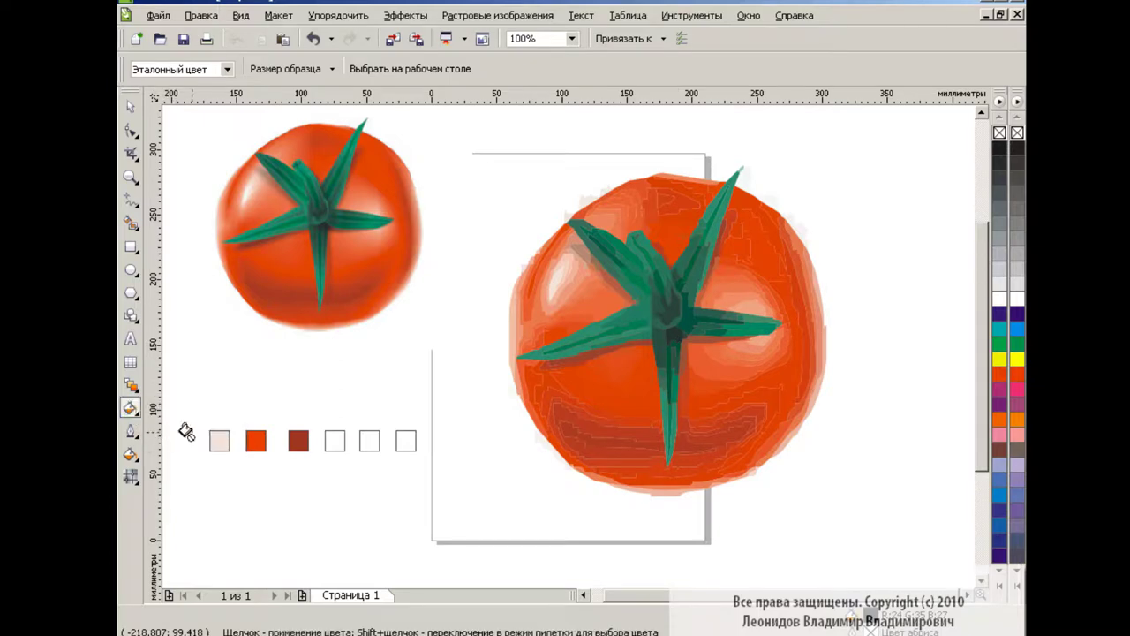
pyautogui.click(335, 440)
pyautogui.click(129, 408)
pyautogui.click(189, 434)
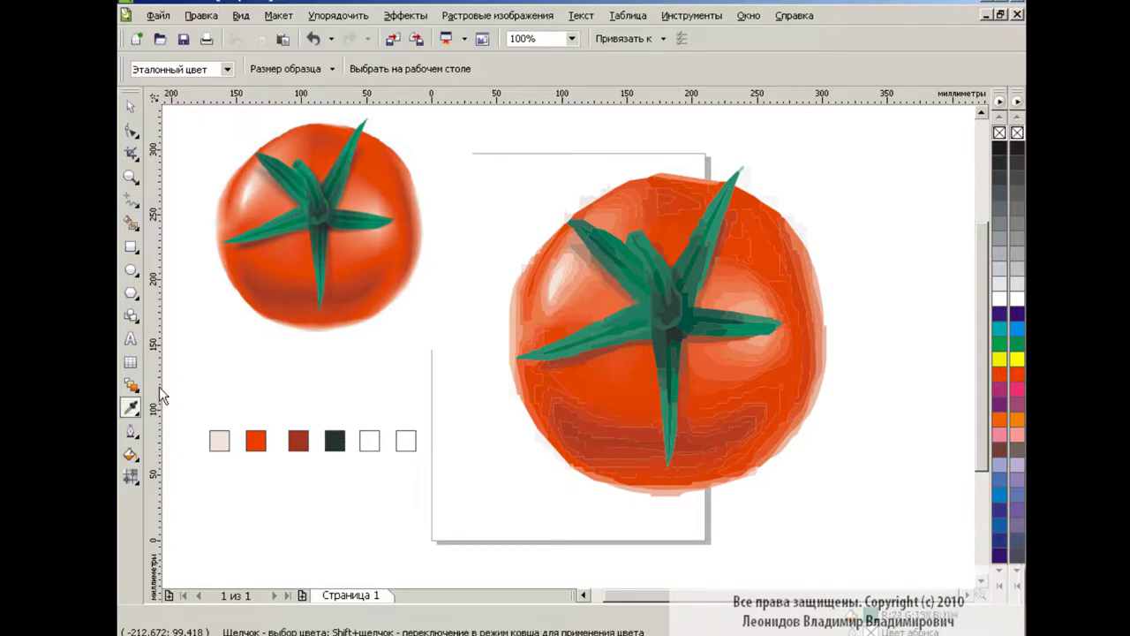
pyautogui.click(369, 441)
# - Delete the unused sixth square and select the five coloured swatches
pyautogui.press('space')
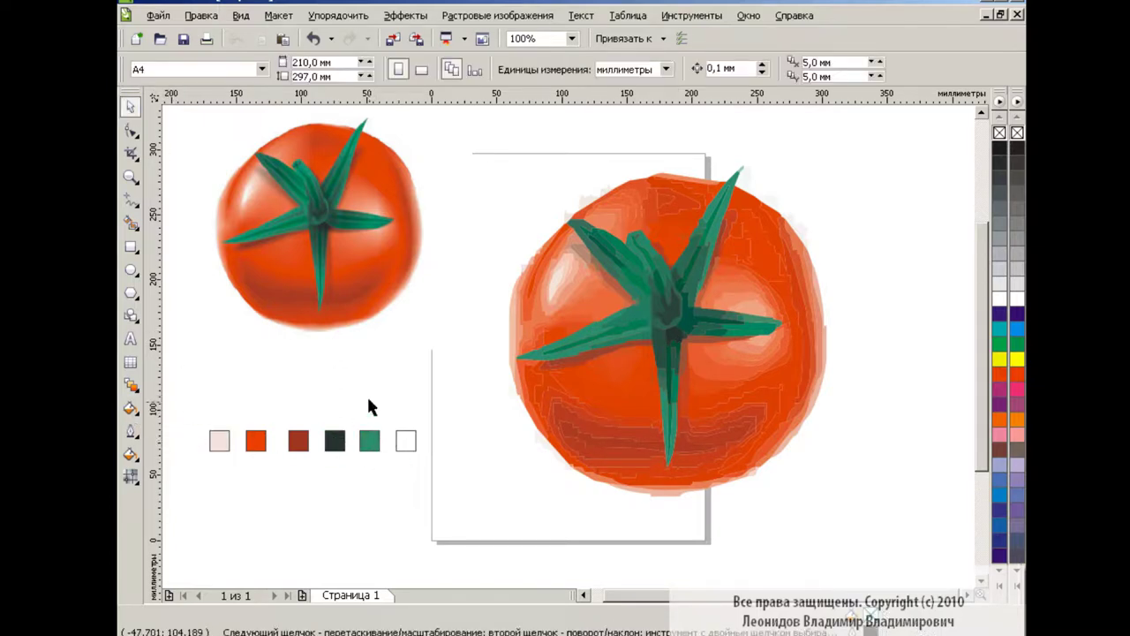
pyautogui.click(406, 441)
pyautogui.press('Delete')
pyautogui.moveTo(189, 409); pyautogui.dragTo(403, 454)
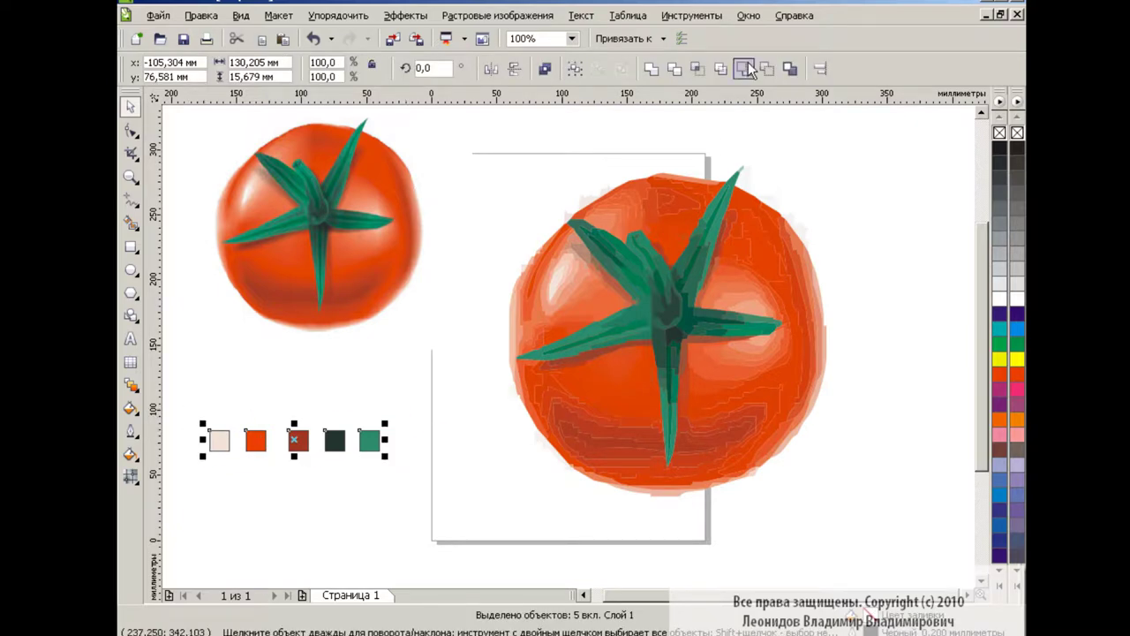
# - Save the five swatches as palette помидорка.cpl and resize it into a compact floating strip
pyautogui.click(749, 15)
pyautogui.moveTo(805, 145)
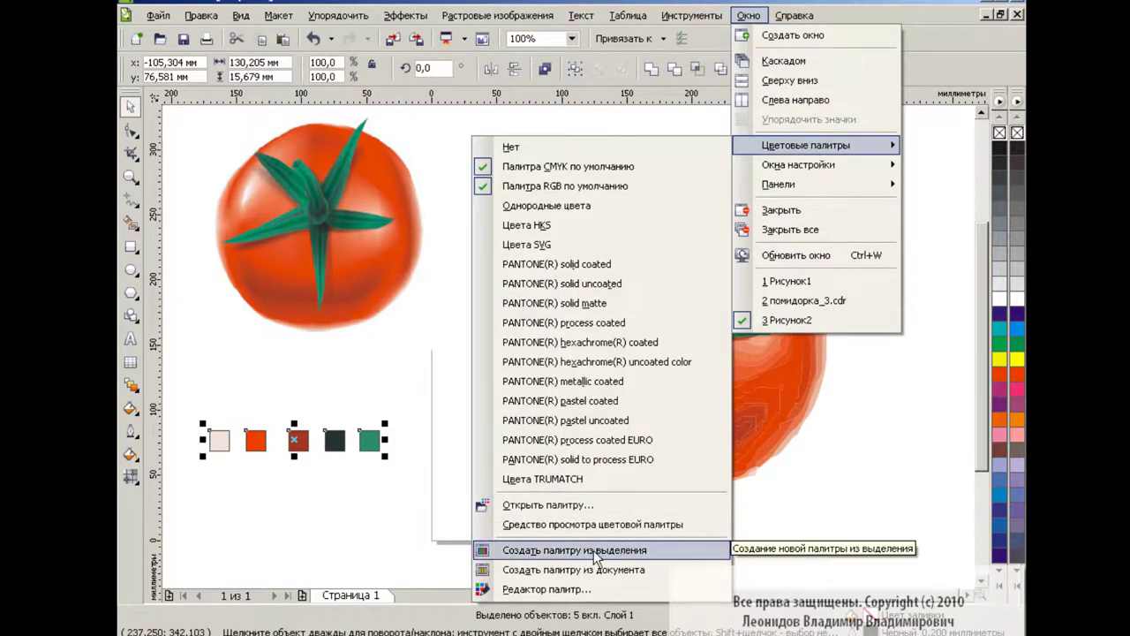
pyautogui.click(601, 549)
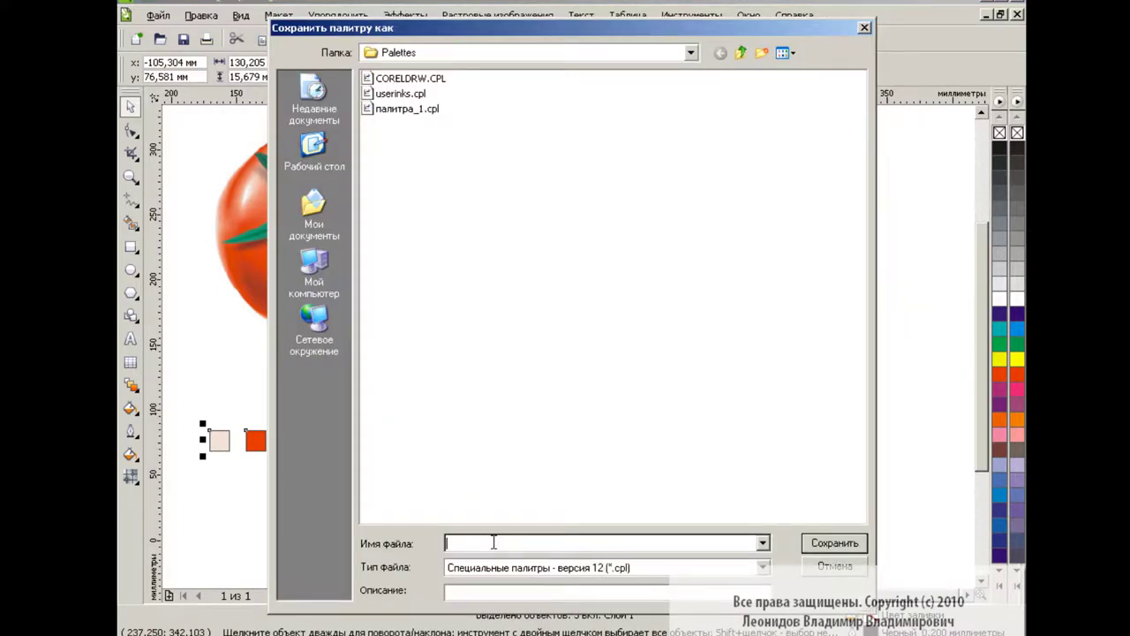
pyautogui.write('помидорка')
pyautogui.press('Return')
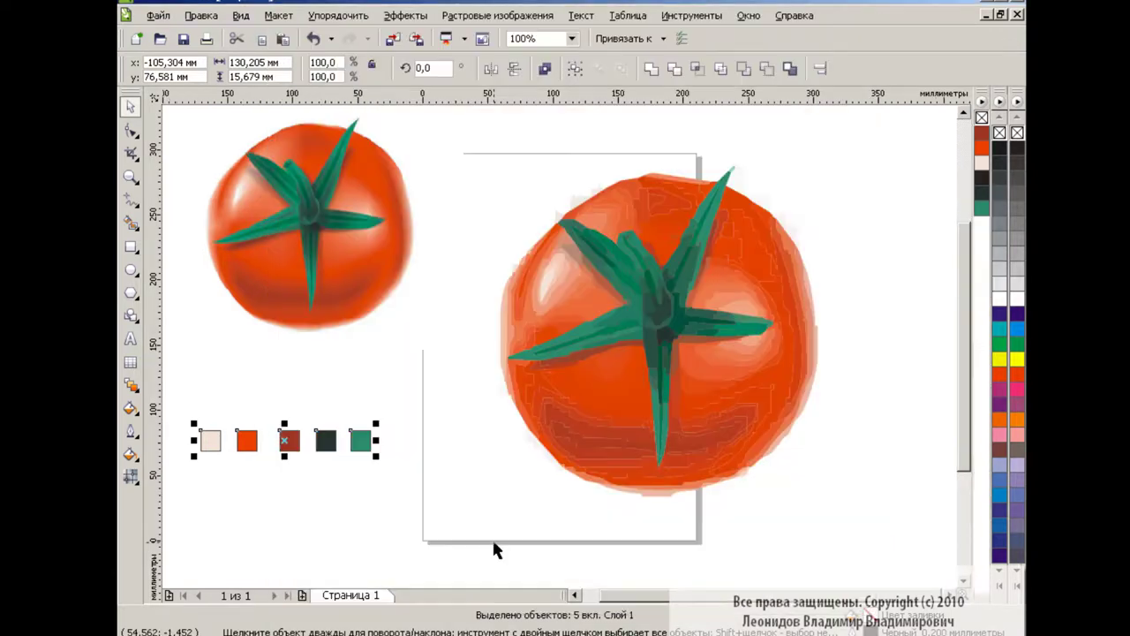
pyautogui.moveTo(854, 83)
pyautogui.mouseDown()
pyautogui.moveTo(837, 141)
pyautogui.moveTo(885, 118)
pyautogui.mouseUp()
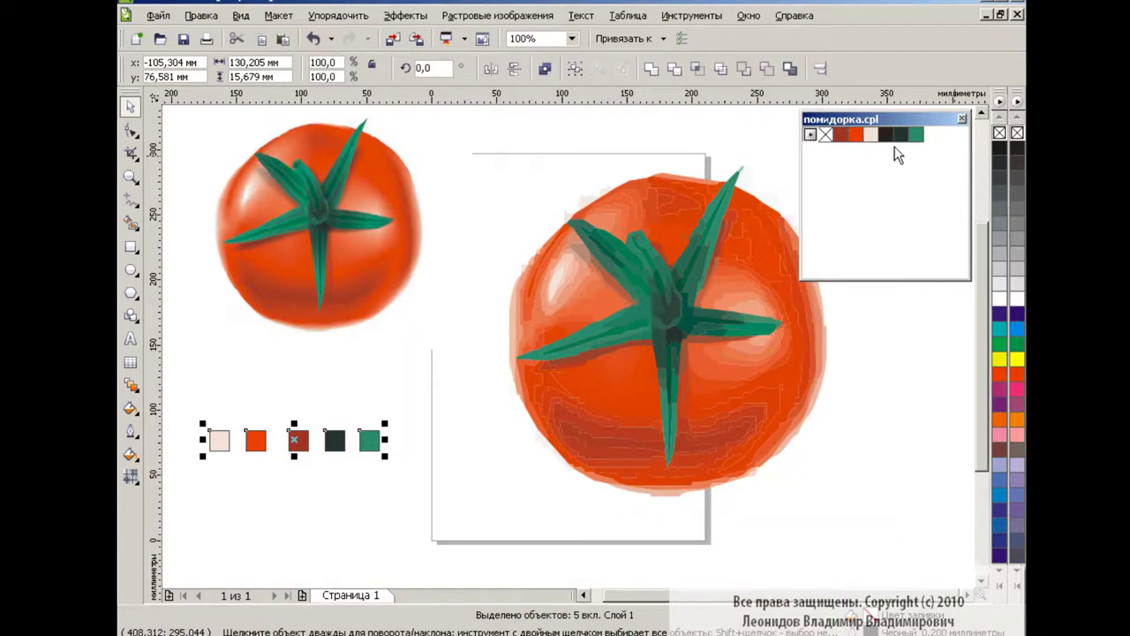
pyautogui.moveTo(916, 179)
pyautogui.mouseDown()
pyautogui.moveTo(870, 159)
pyautogui.moveTo(987, 139)
pyautogui.moveTo(927, 146)
pyautogui.mouseUp()
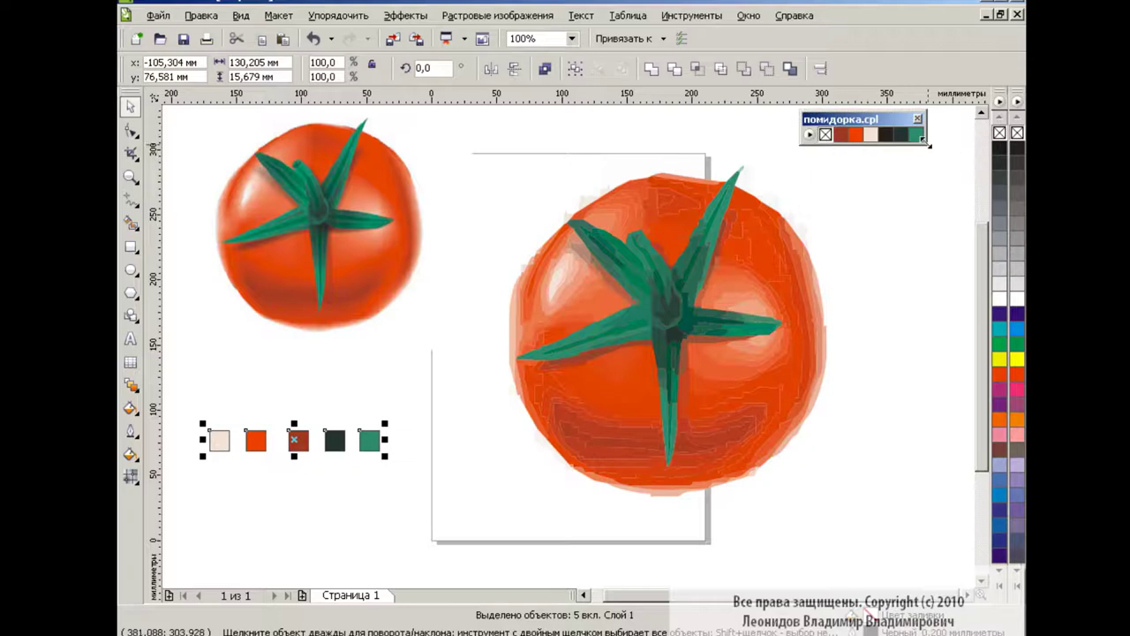
# - Delete the swatches and traced tomato copy, then scale the right tomato photo to 241.2%
pyautogui.press('Delete')
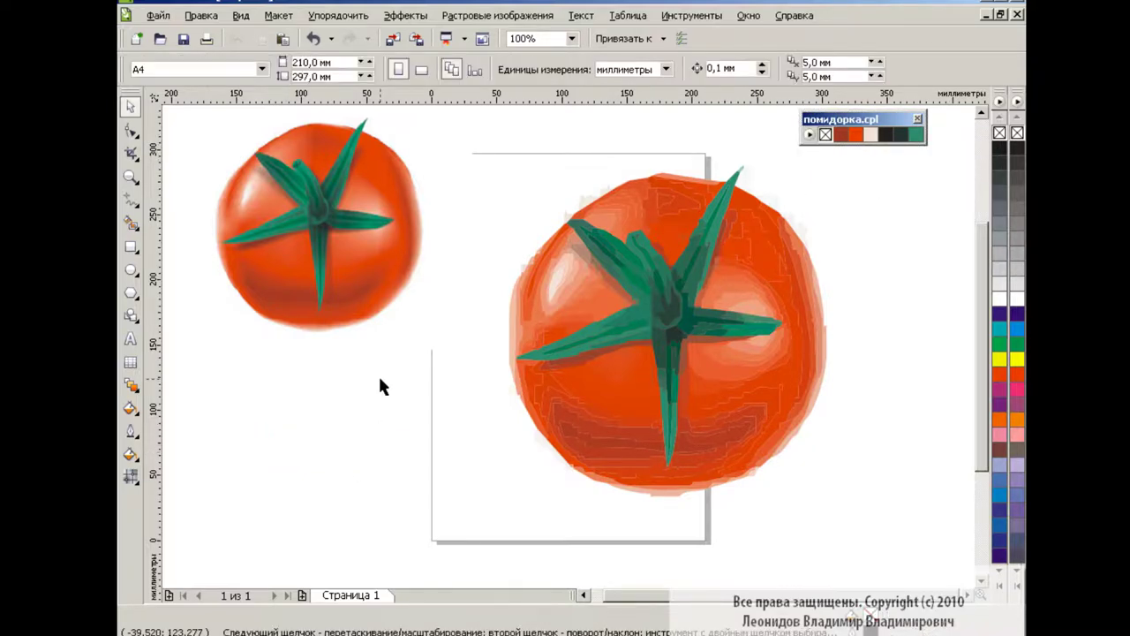
pyautogui.click(680, 346)
pyautogui.press('Delete')
pyautogui.click(665, 306)
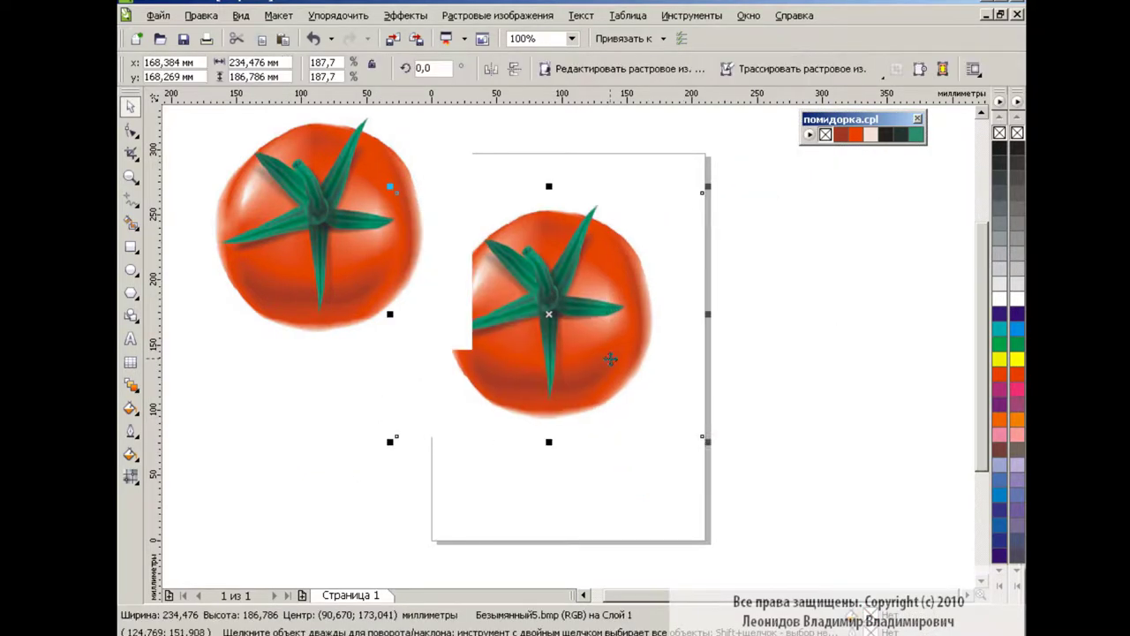
pyautogui.moveTo(706, 441); pyautogui.dragTo(797, 509)
pyautogui.hotkey('ctrl', 'z')
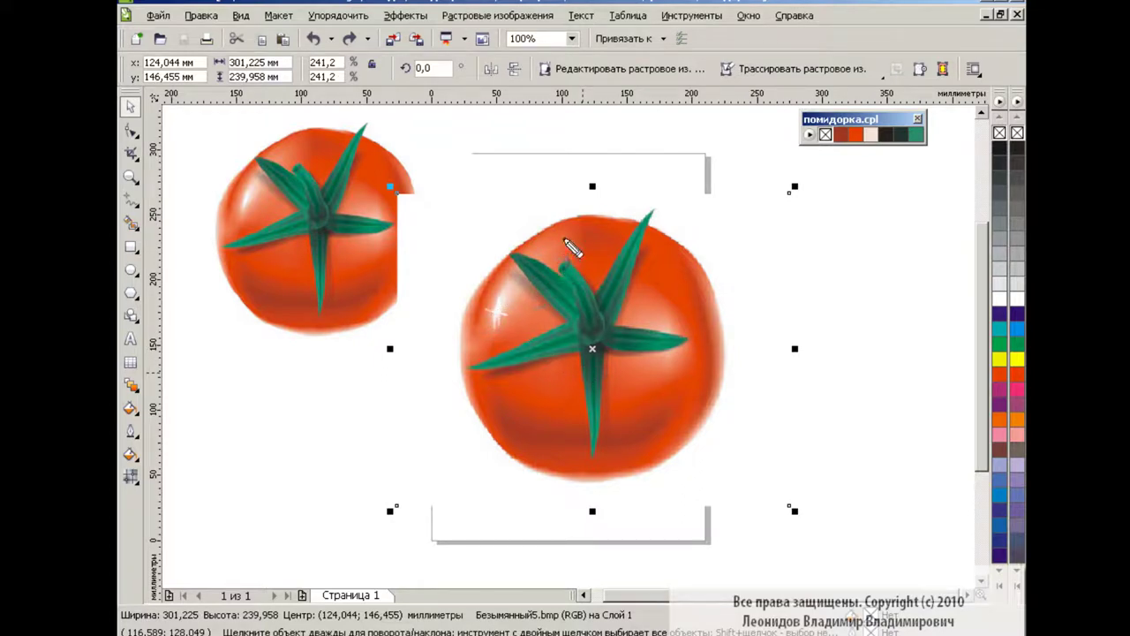
pyautogui.moveTo(496, 310)
pyautogui.mouseDown()
pyautogui.moveTo(518, 320)
pyautogui.moveTo(500, 319)
pyautogui.mouseUp()
pyautogui.moveTo(523, 248); pyautogui.dragTo(528, 244)
pyautogui.moveTo(682, 254); pyautogui.dragTo(686, 250)
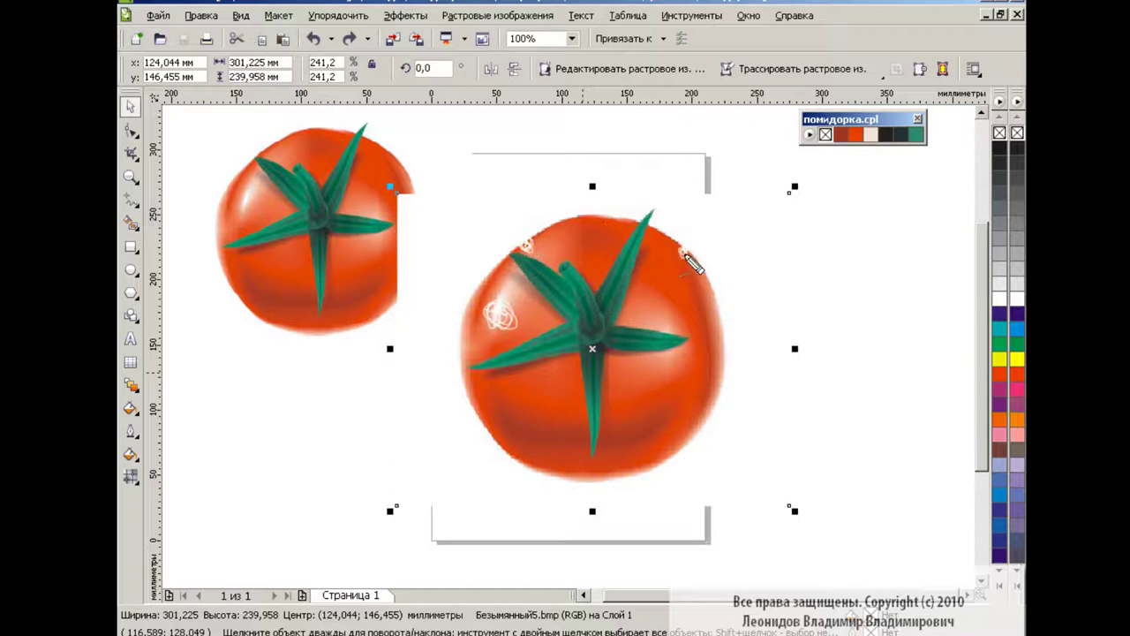
pyautogui.moveTo(681, 438); pyautogui.dragTo(687, 434)
pyautogui.moveTo(500, 441); pyautogui.dragTo(496, 437)
pyautogui.moveTo(588, 216)
pyautogui.mouseDown()
pyautogui.moveTo(518, 302)
pyautogui.moveTo(525, 442)
pyautogui.moveTo(549, 475)
pyautogui.mouseUp()
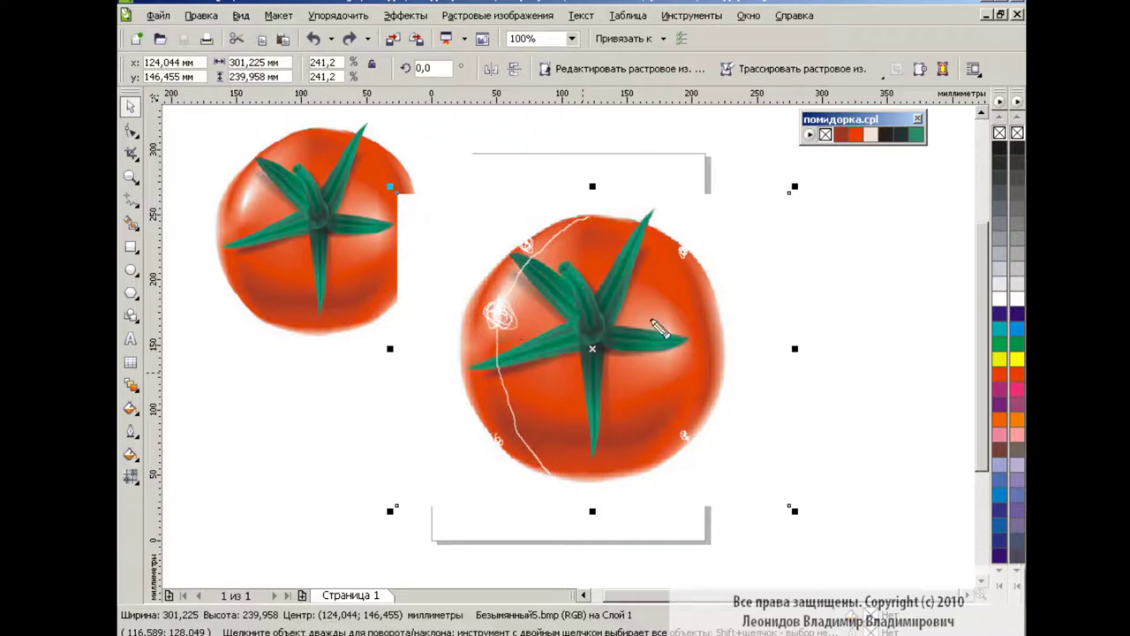
pyautogui.moveTo(655, 227)
pyautogui.mouseDown()
pyautogui.moveTo(664, 429)
pyautogui.moveTo(635, 477)
pyautogui.mouseUp()
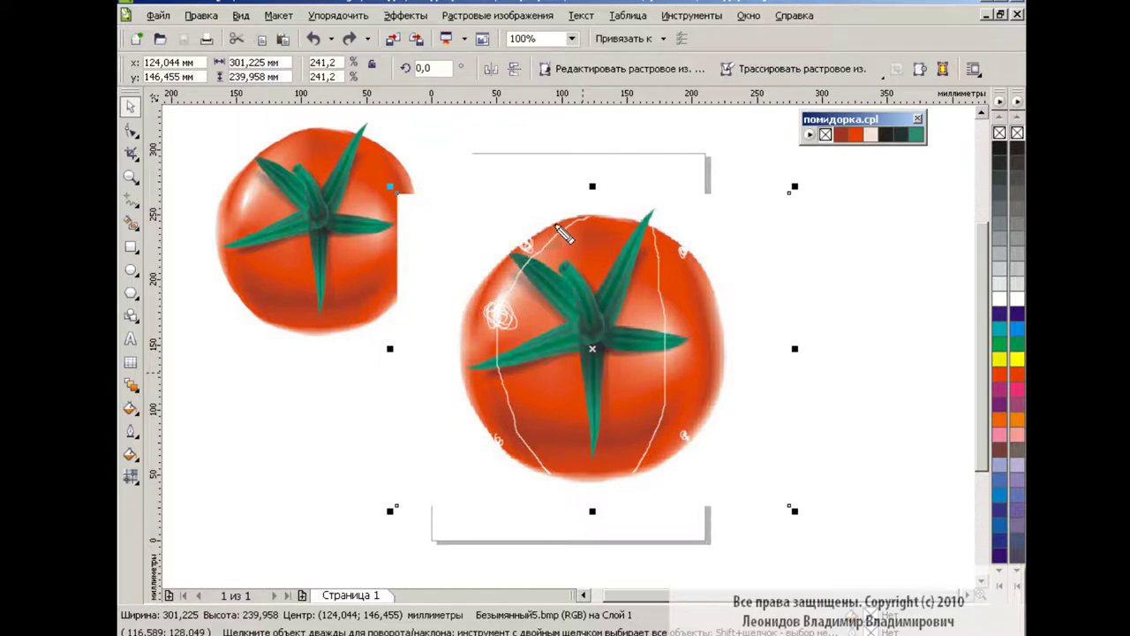
pyautogui.moveTo(558, 231)
pyautogui.mouseDown()
pyautogui.moveTo(500, 293)
pyautogui.moveTo(481, 415)
pyautogui.moveTo(530, 472)
pyautogui.mouseUp()
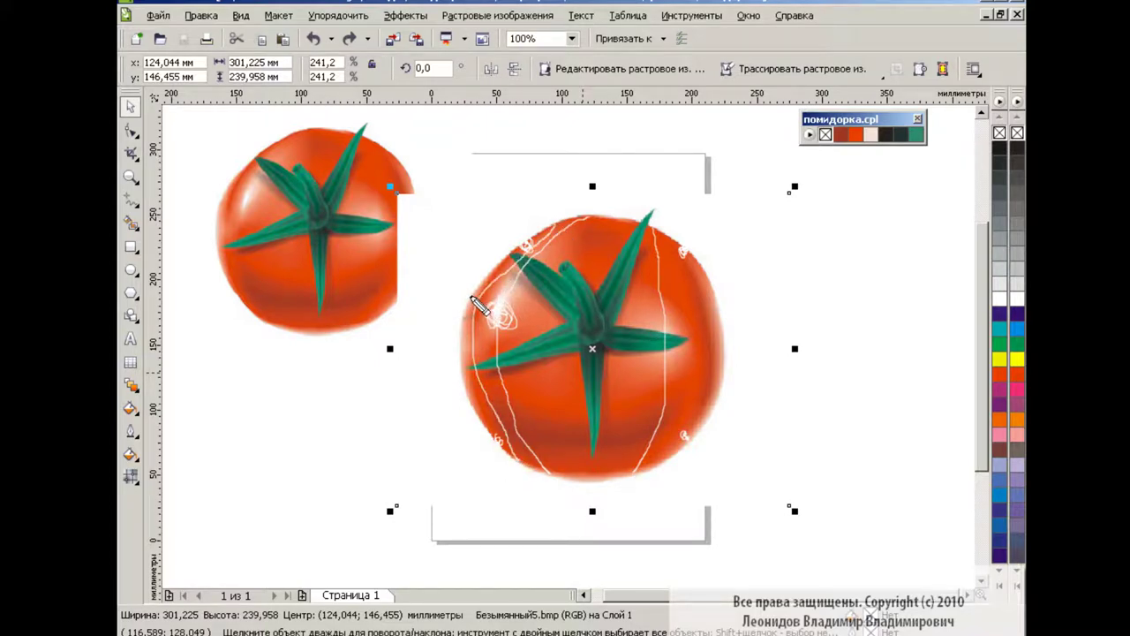
pyautogui.moveTo(477, 303); pyautogui.dragTo(724, 343)
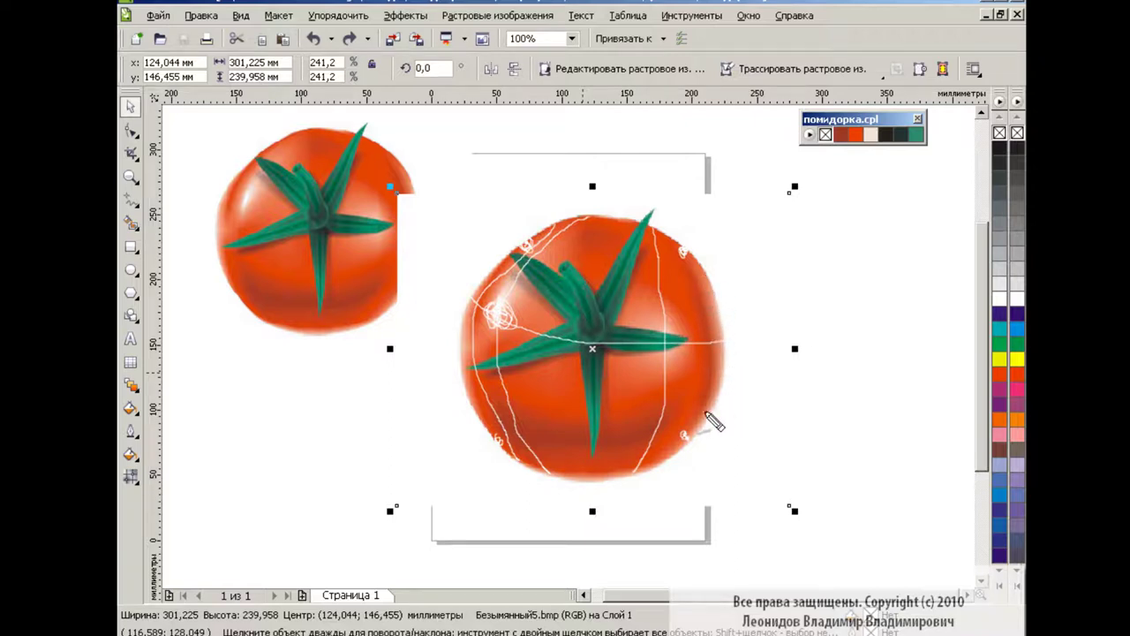
pyautogui.moveTo(680, 244)
pyautogui.mouseDown()
pyautogui.moveTo(720, 326)
pyautogui.moveTo(693, 430)
pyautogui.mouseUp()
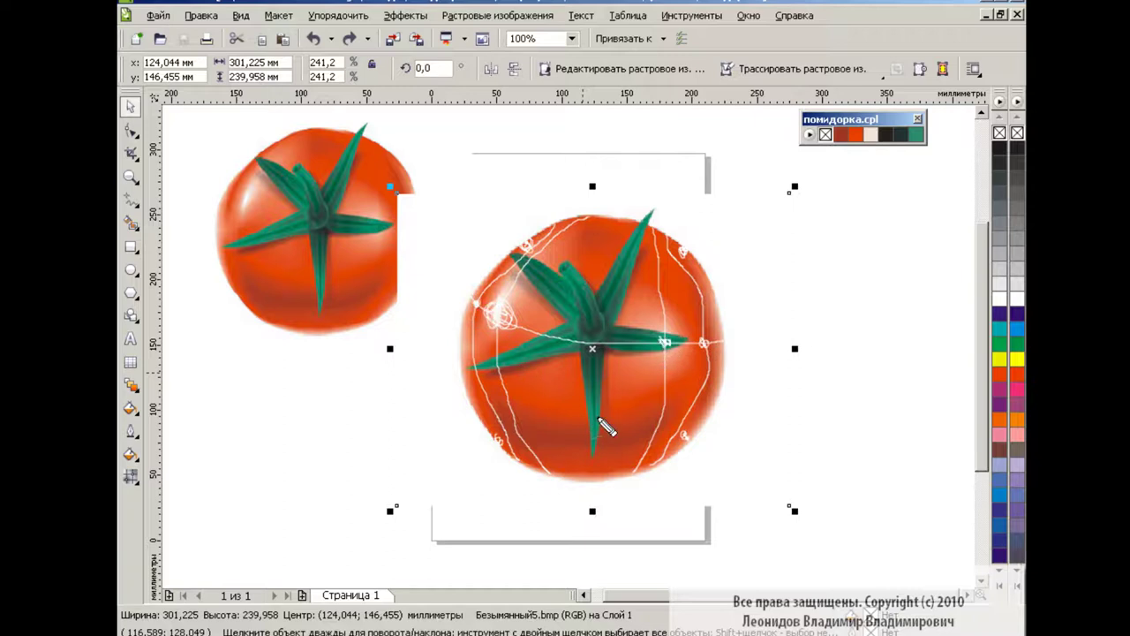
pyautogui.moveTo(494, 431); pyautogui.dragTo(687, 433)
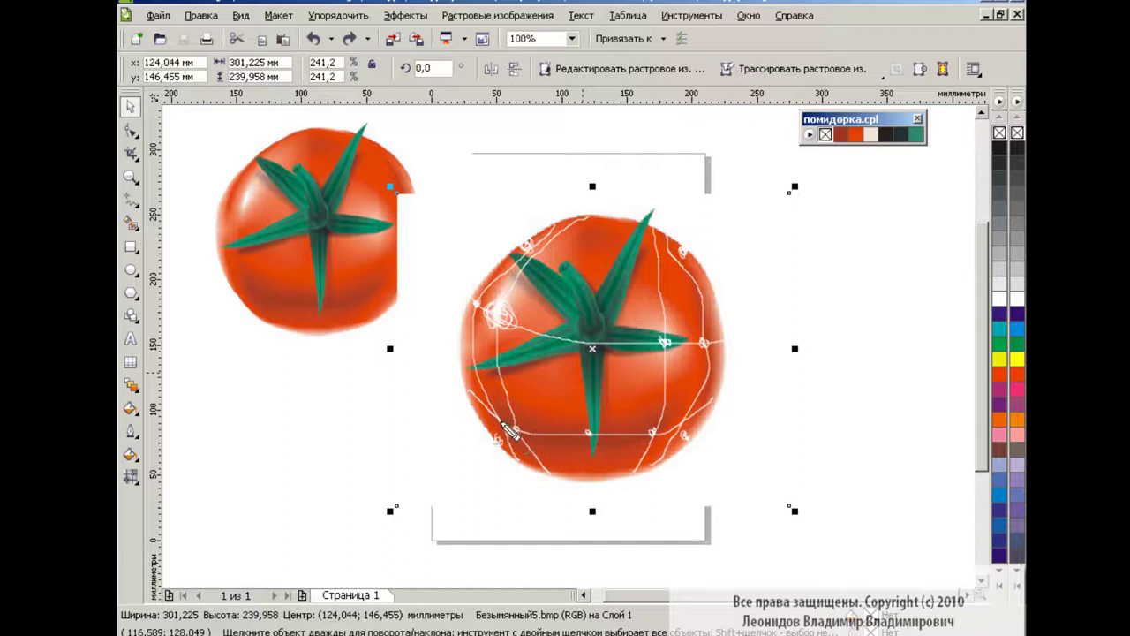
pyautogui.moveTo(603, 219); pyautogui.dragTo(592, 482)
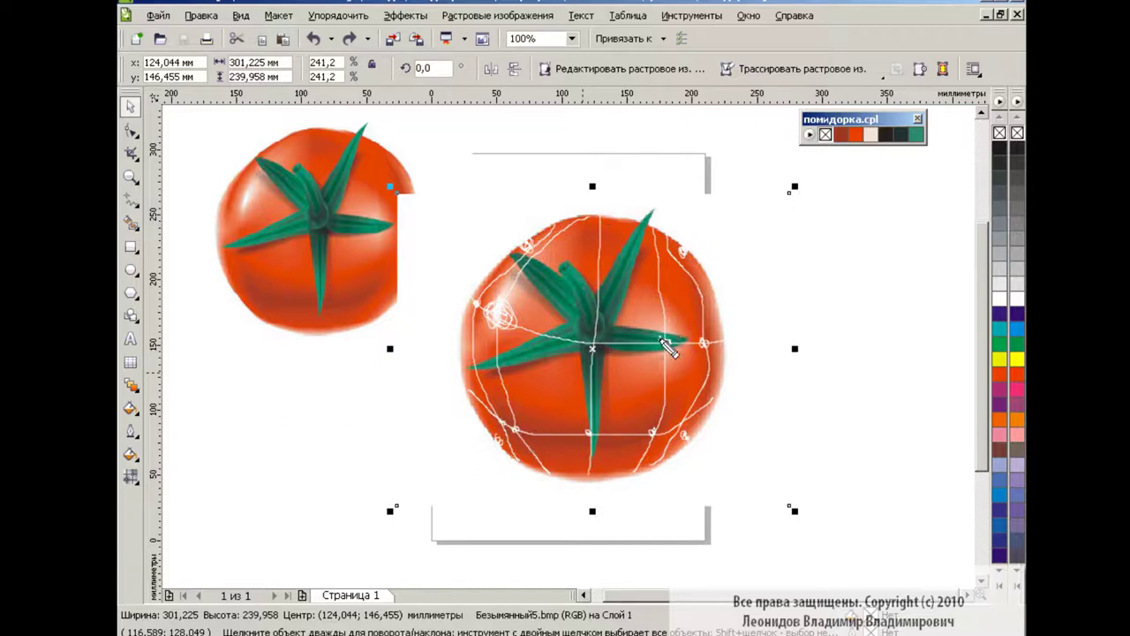
pyautogui.press('space')
# - Move the left photo aside and draw a circle of about 200 × 202 mm around the right tomato, converted to curves
pyautogui.click(323, 231)
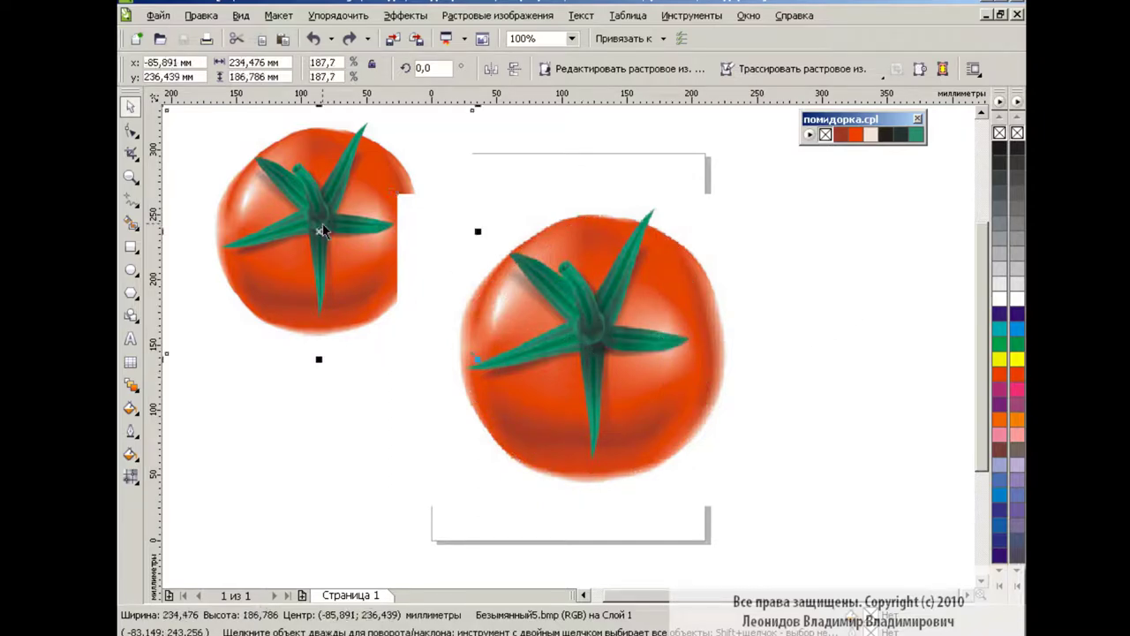
pyautogui.moveTo(322, 223); pyautogui.dragTo(279, 215)
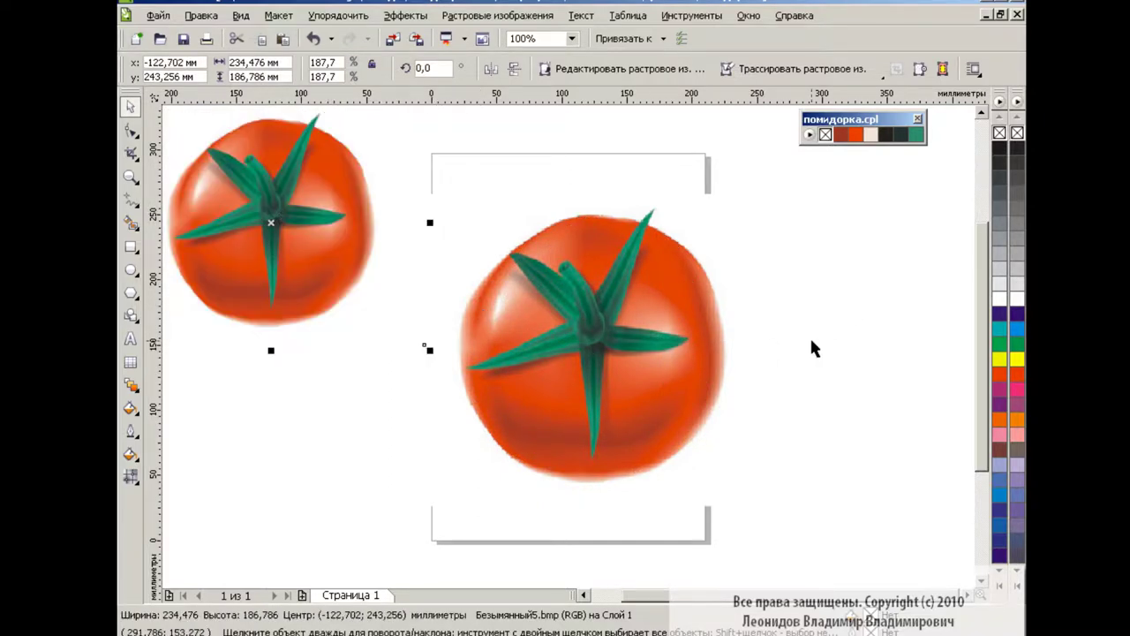
pyautogui.click(811, 340)
pyautogui.press('F7')
pyautogui.moveTo(463, 215); pyautogui.dragTo(725, 481)
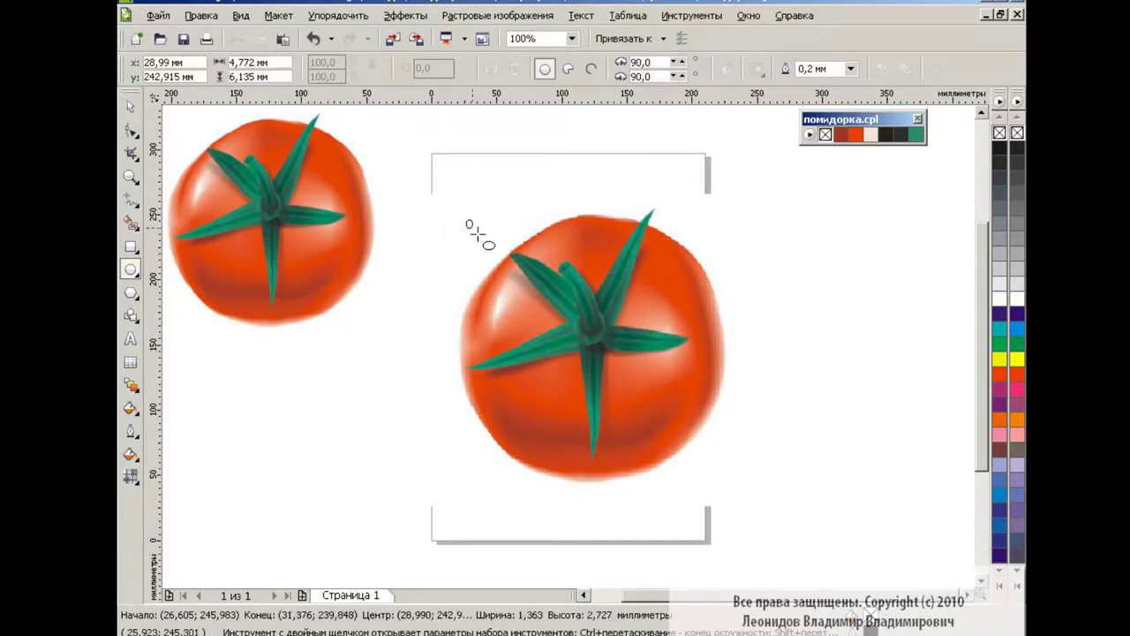
pyautogui.hotkey('ctrl', 'q')
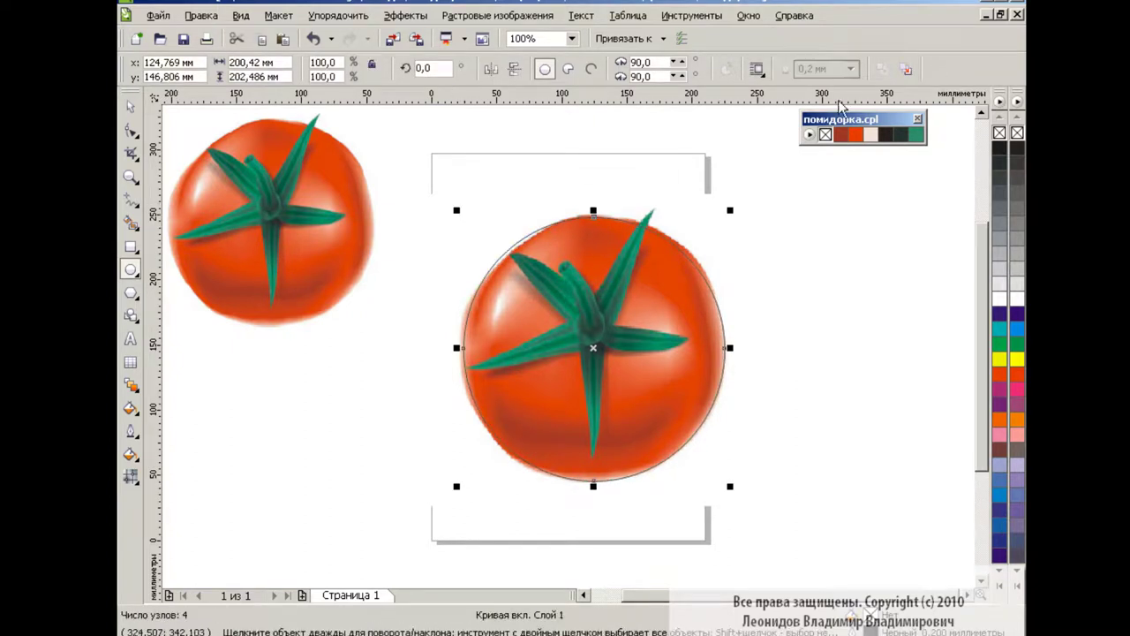
# - Reshape the circle's bottom and right nodes so the curve follows the tomato's edge
pyautogui.click(131, 106)
pyautogui.click(130, 131)
pyautogui.click(462, 347)
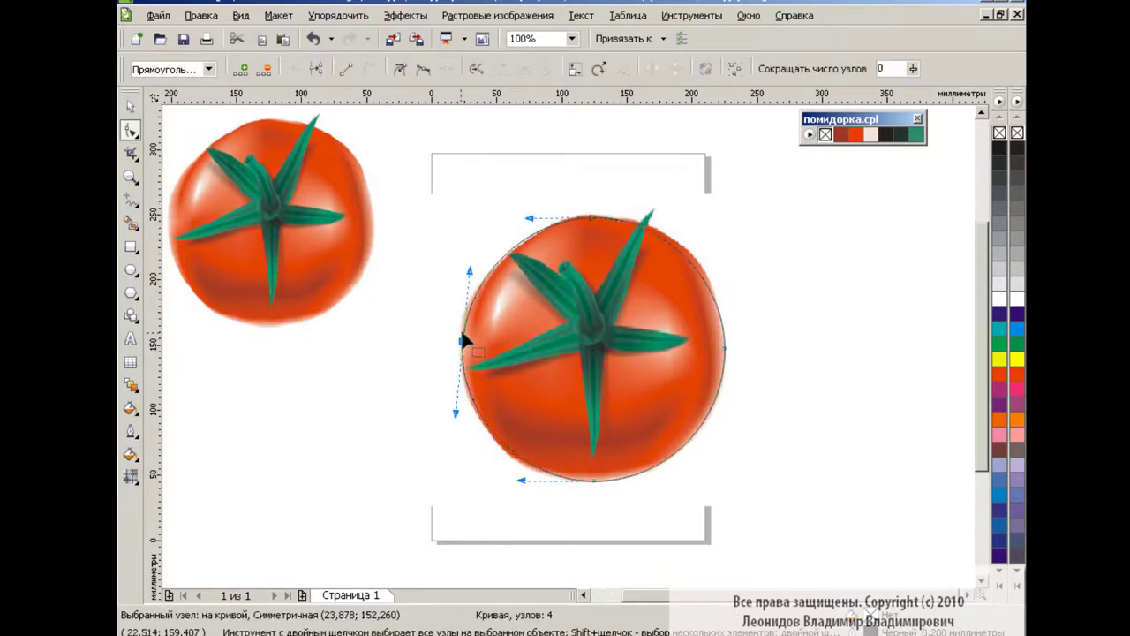
pyautogui.click(594, 479)
pyautogui.moveTo(519, 478); pyautogui.dragTo(504, 487)
pyautogui.click(724, 334)
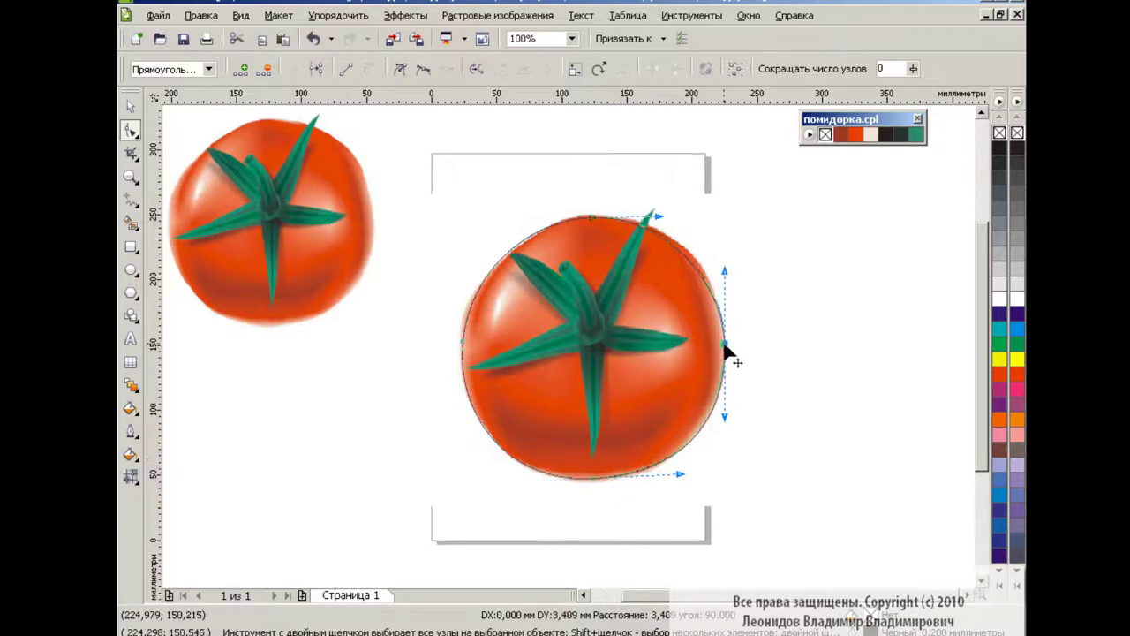
pyautogui.moveTo(724, 261); pyautogui.dragTo(720, 260)
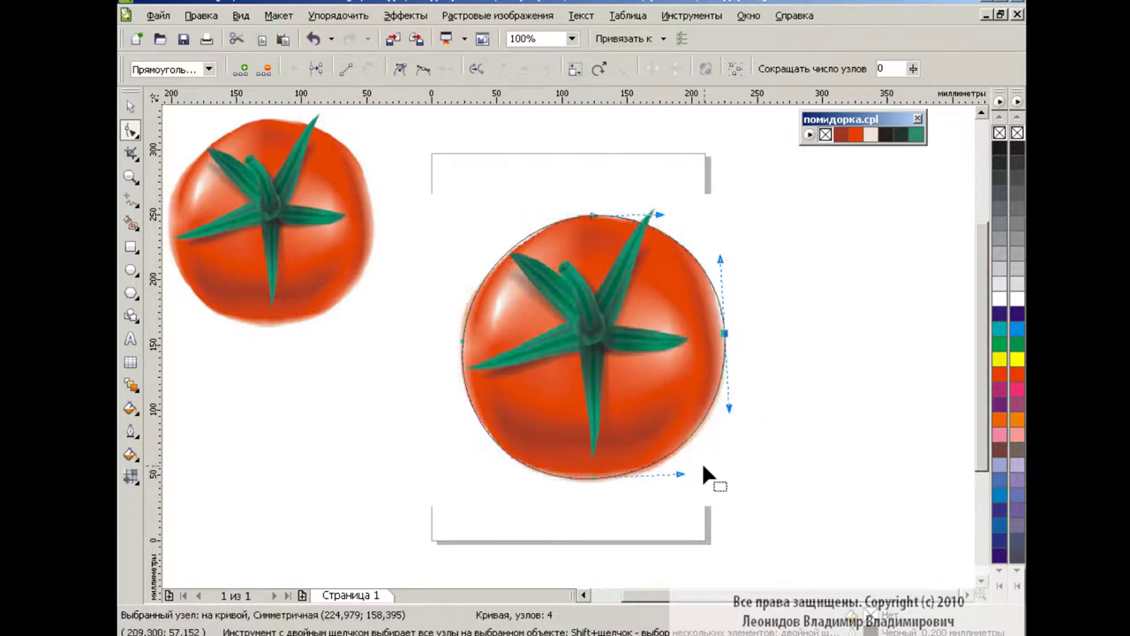
# - Give the tomato circle a 1×1 mesh fill
pyautogui.click(131, 477)
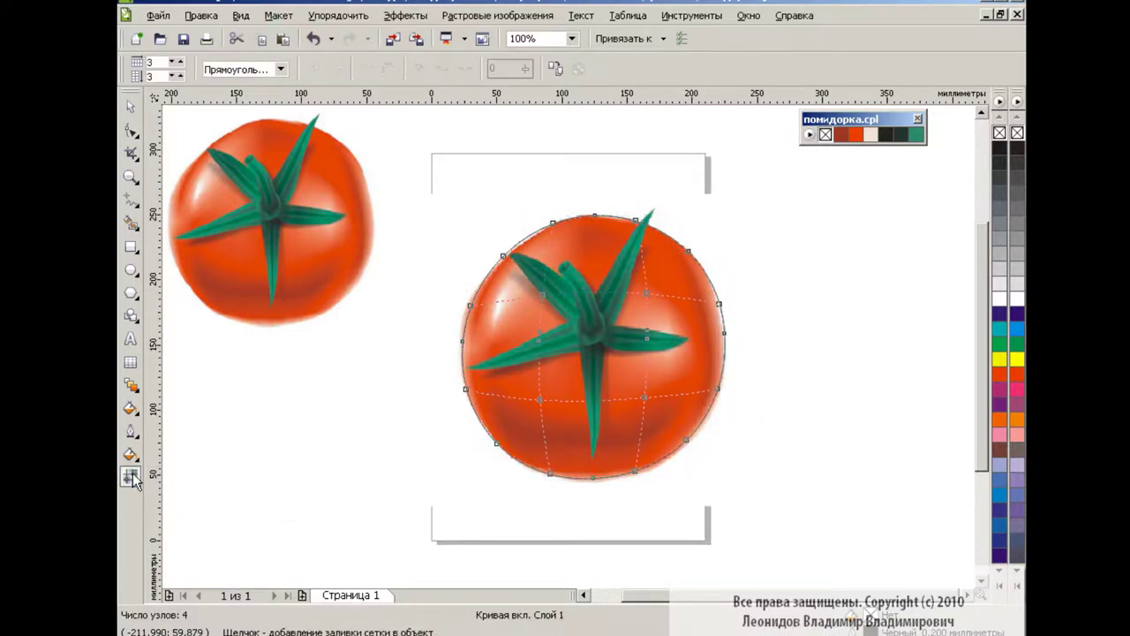
pyautogui.click(645, 409)
pyautogui.moveTo(430, 193); pyautogui.dragTo(547, 315)
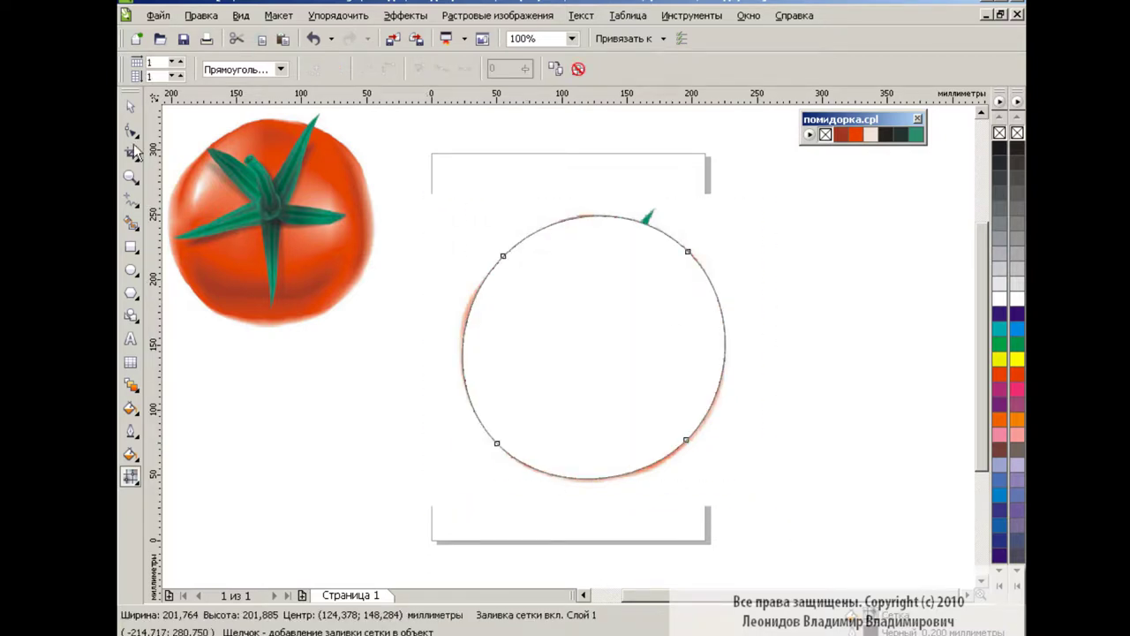
pyautogui.click(131, 106)
# - Apply uniform transparency to the circle and lower its opacity so the photo shows through
pyautogui.click(131, 385)
pyautogui.click(191, 514)
pyautogui.click(241, 69)
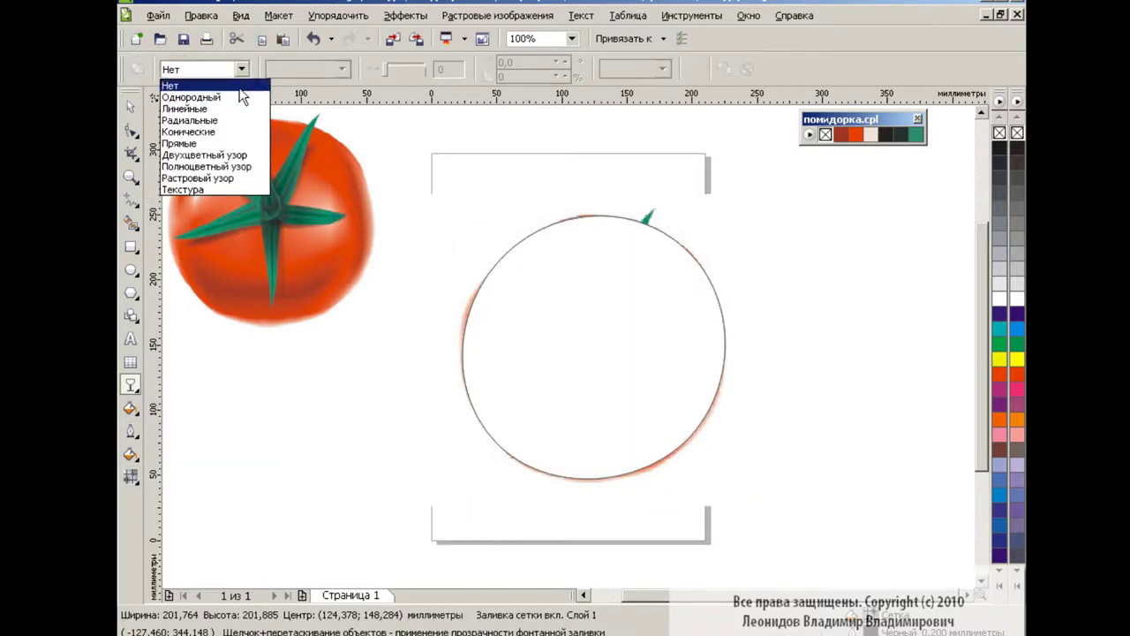
pyautogui.click(191, 97)
pyautogui.moveTo(393, 69); pyautogui.dragTo(414, 66)
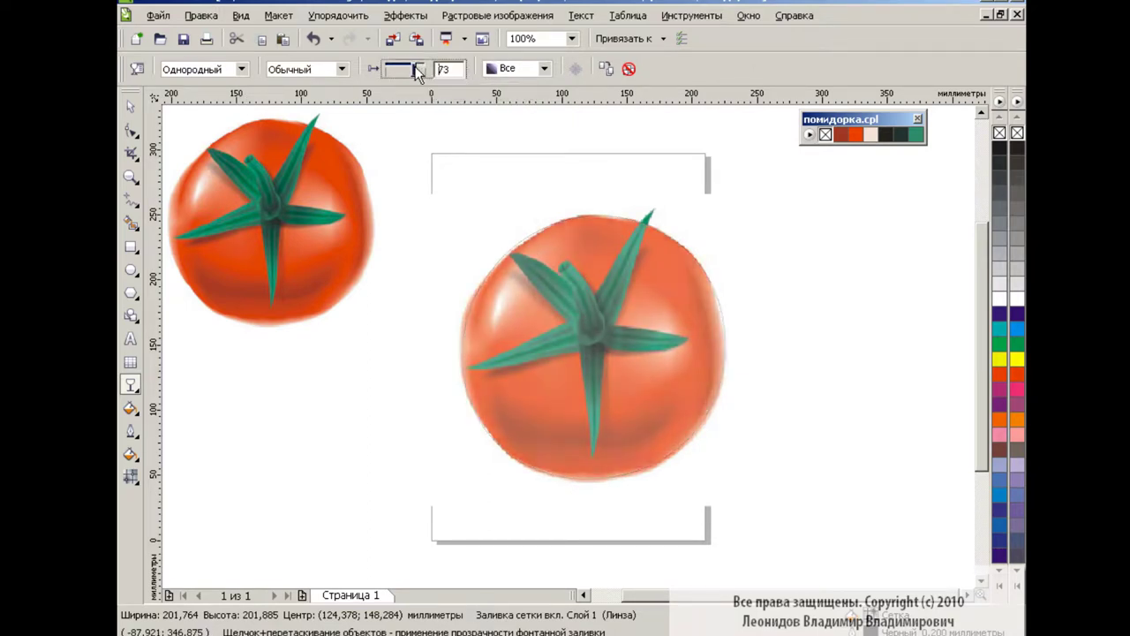
pyautogui.click(130, 475)
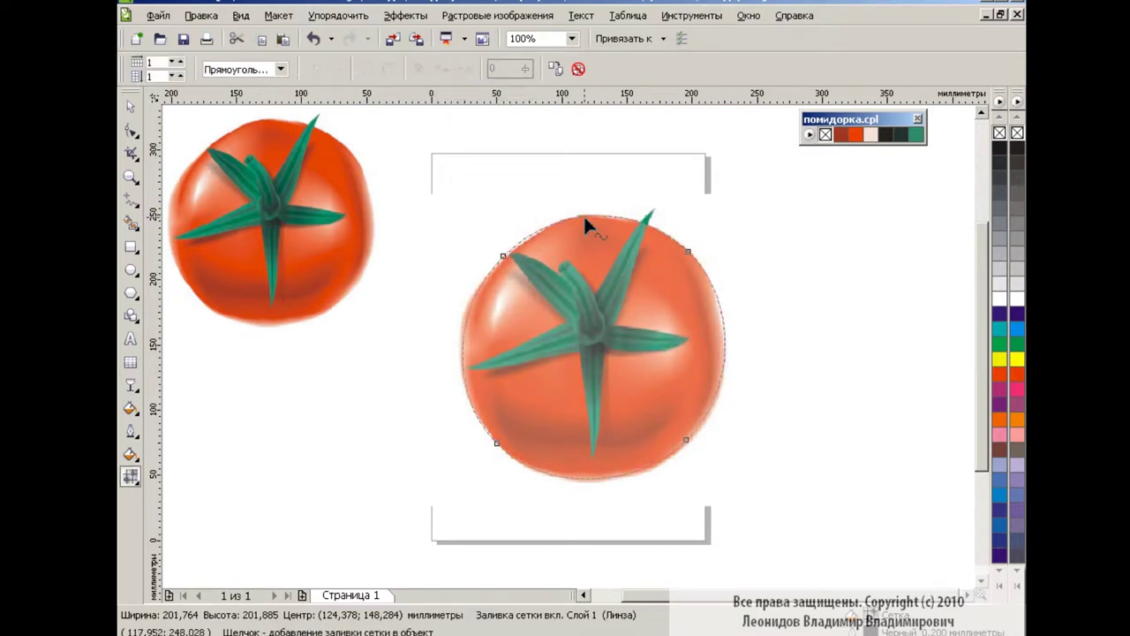
# - Add mesh rows and columns across the tomato until the grid is 3 columns by 4 rows, zoomed to 400%
pyautogui.doubleClick(495, 318)
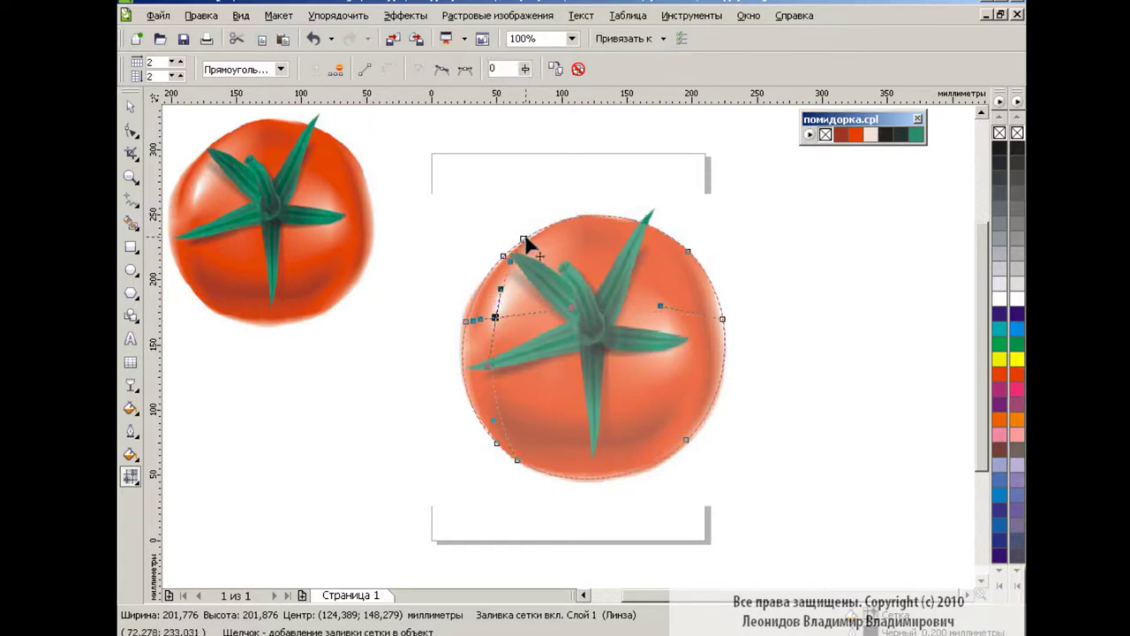
pyautogui.moveTo(524, 240)
pyautogui.mouseDown()
pyautogui.moveTo(645, 212)
pyautogui.moveTo(580, 218)
pyautogui.mouseUp()
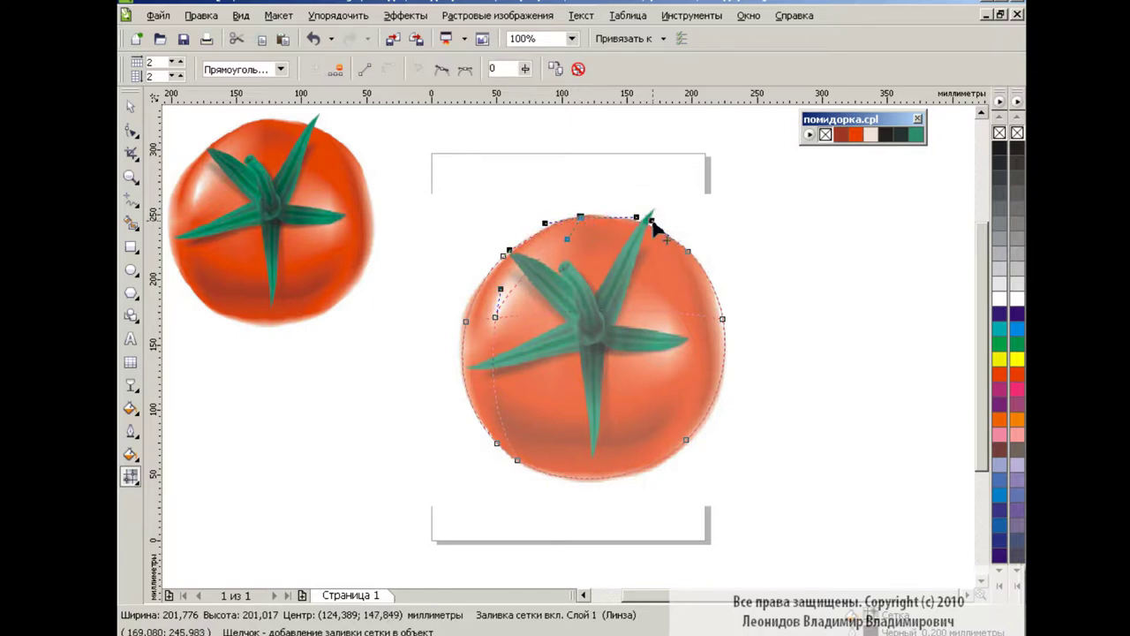
pyautogui.hotkey('ctrl', 'z')
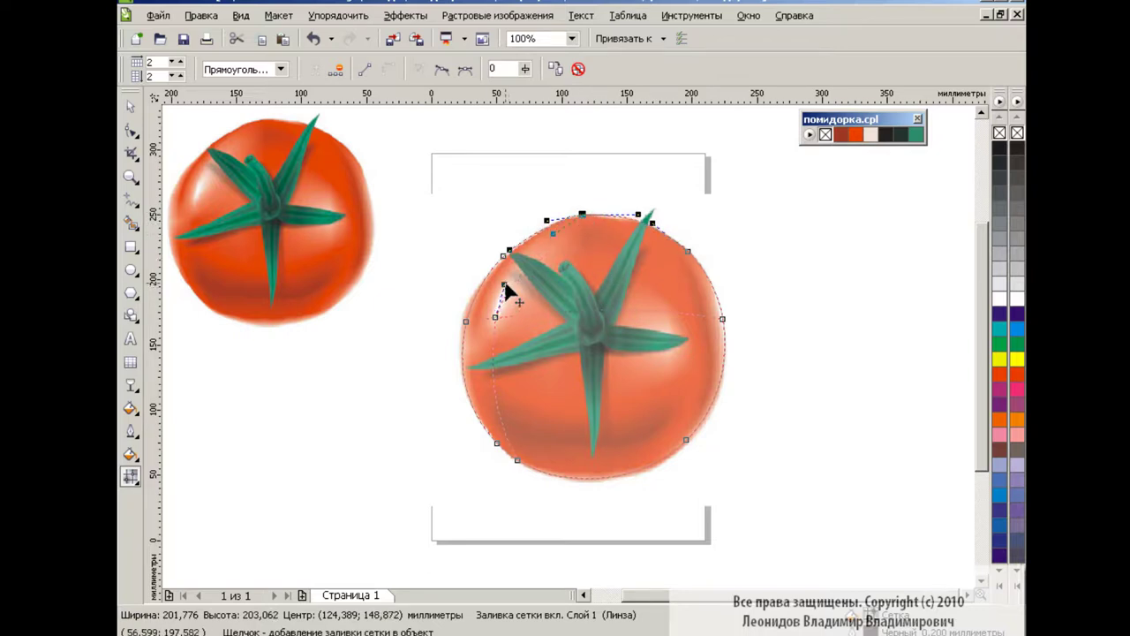
pyautogui.click(481, 337)
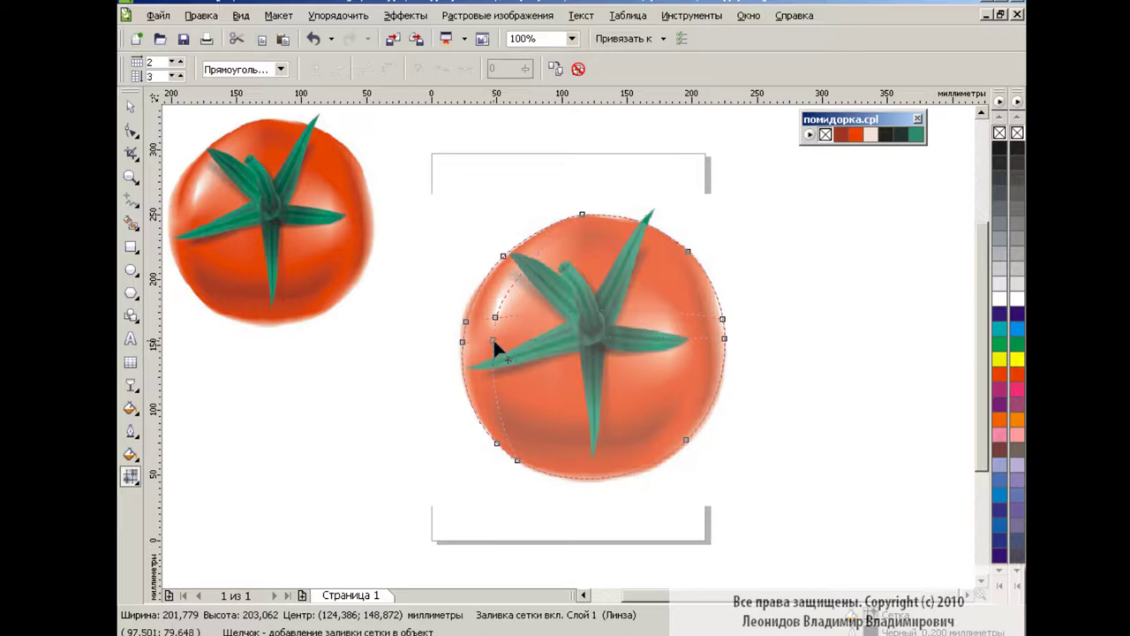
pyautogui.doubleClick(465, 388)
pyautogui.click(495, 399)
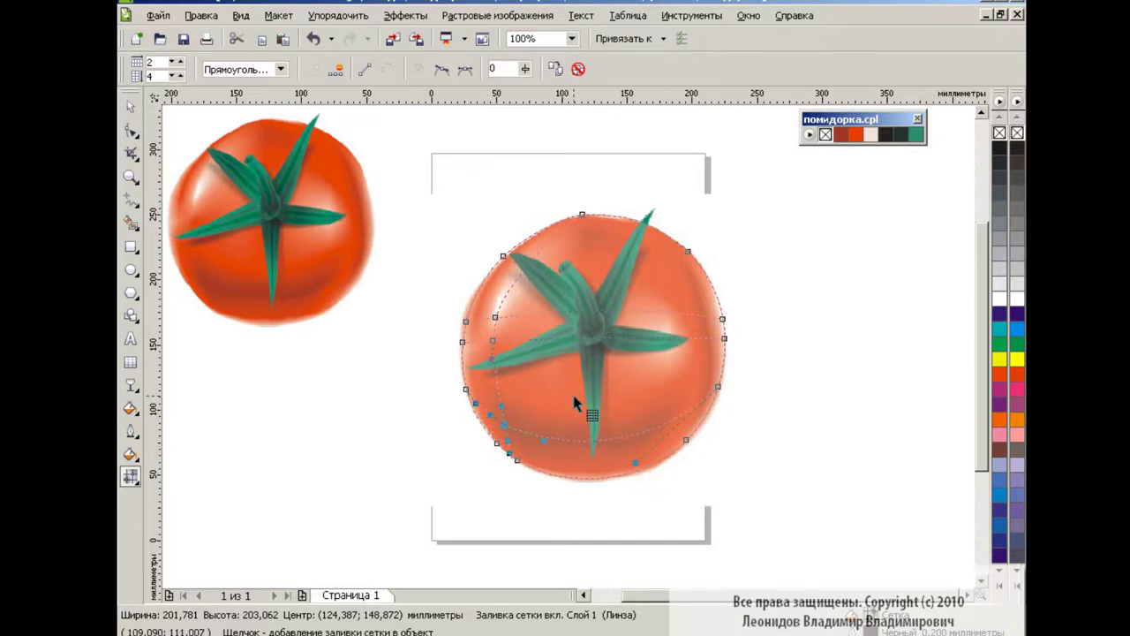
pyautogui.doubleClick(681, 248)
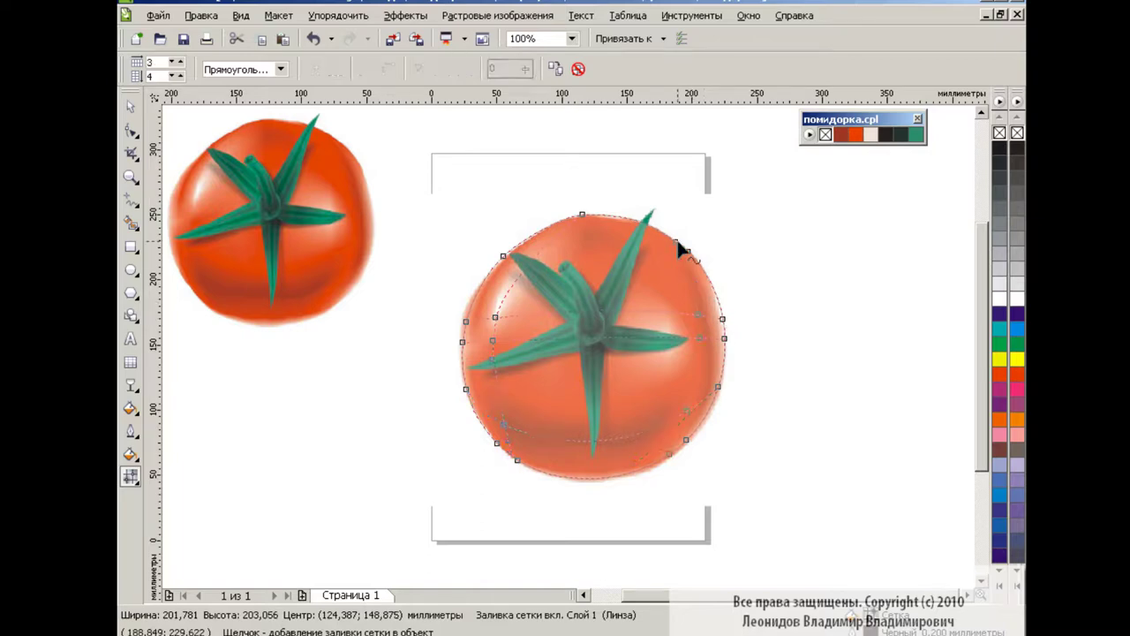
pyautogui.click(572, 38)
pyautogui.click(538, 177)
# - Add a mesh column near the tomato's right edge and another vertical line through the stem leaf
pyautogui.hscroll(5, 651, 310)
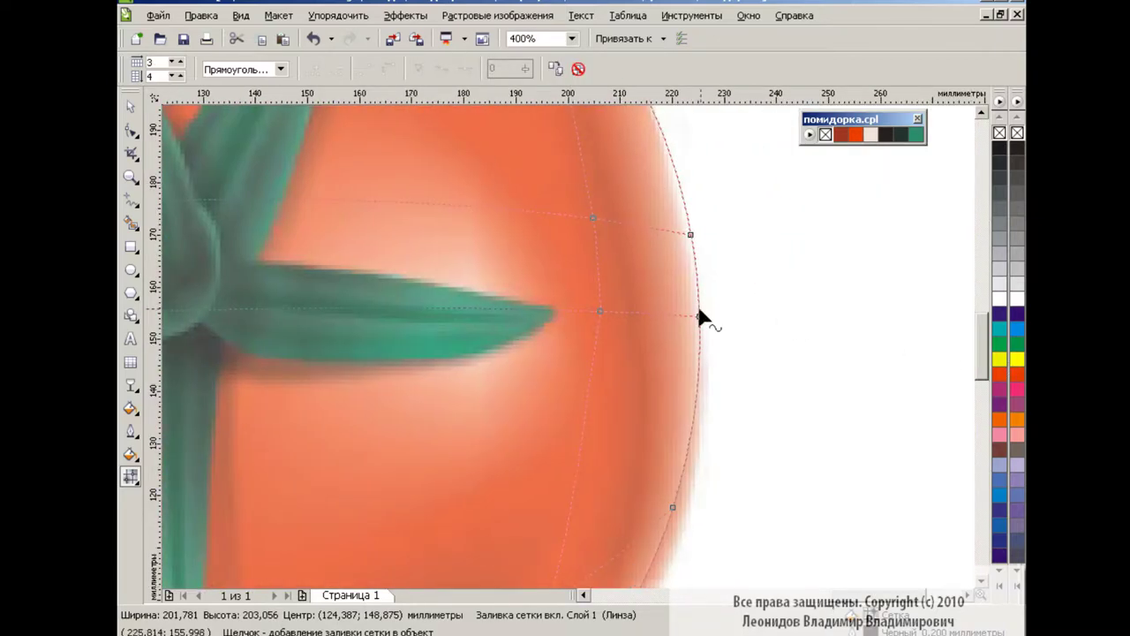
pyautogui.doubleClick(652, 310)
pyautogui.moveTo(980, 345)
pyautogui.mouseDown()
pyautogui.moveTo(979, 334)
pyautogui.moveTo(970, 423)
pyautogui.mouseUp()
pyautogui.click(549, 260)
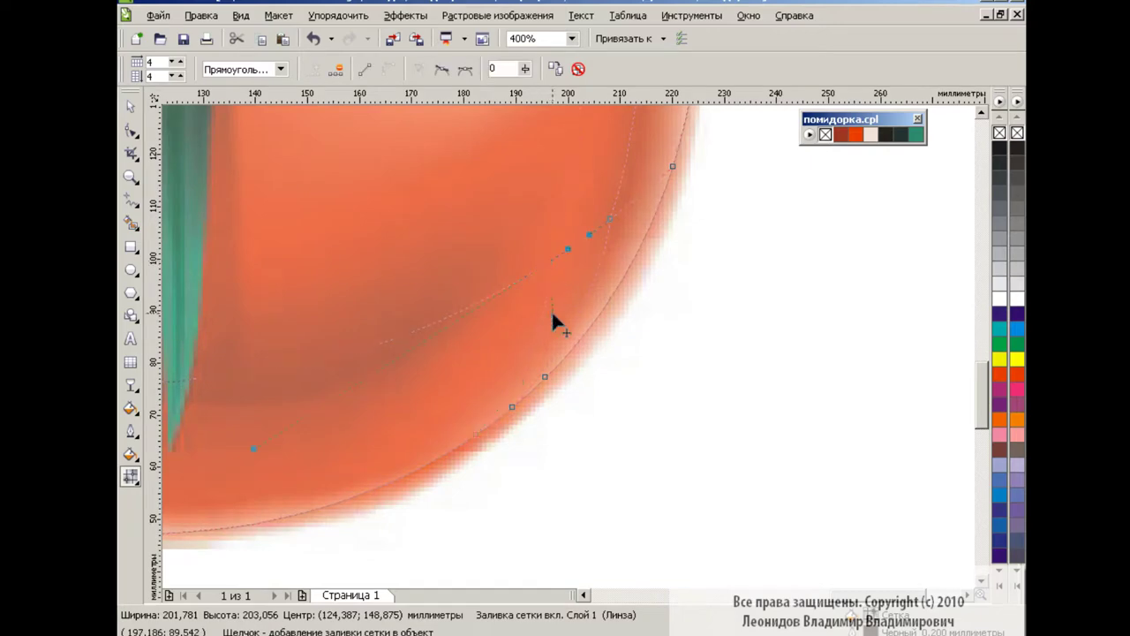
pyautogui.moveTo(963, 381); pyautogui.dragTo(973, 342)
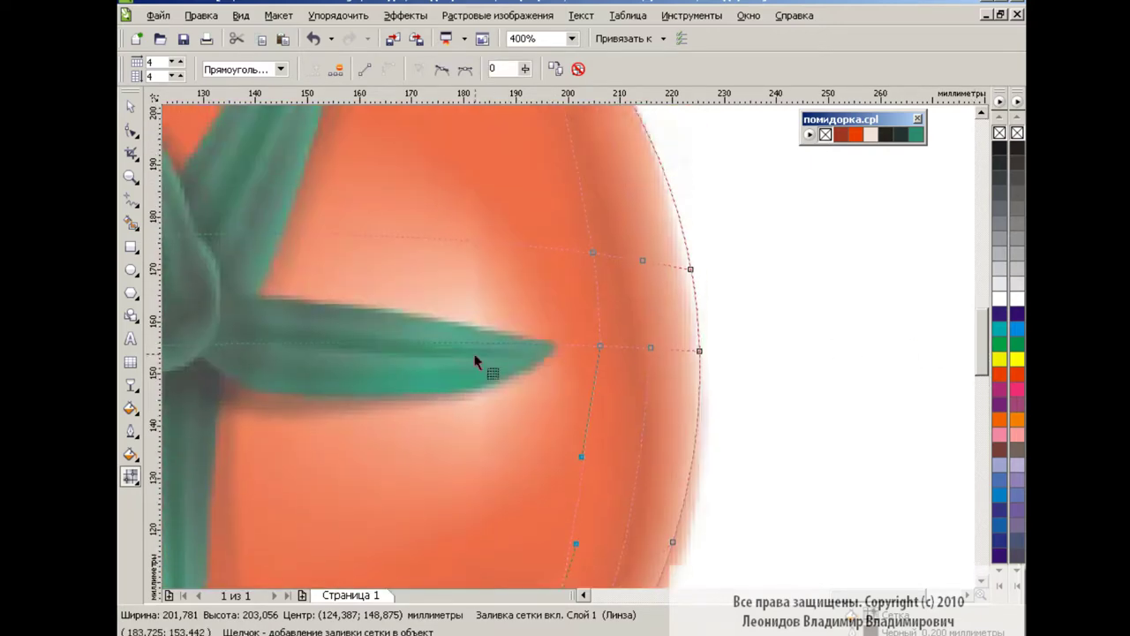
pyautogui.doubleClick(460, 343)
# - At 200% zoom, bend the lower mesh lines along the tomato's outline and add another horizontal row
pyautogui.click(572, 38)
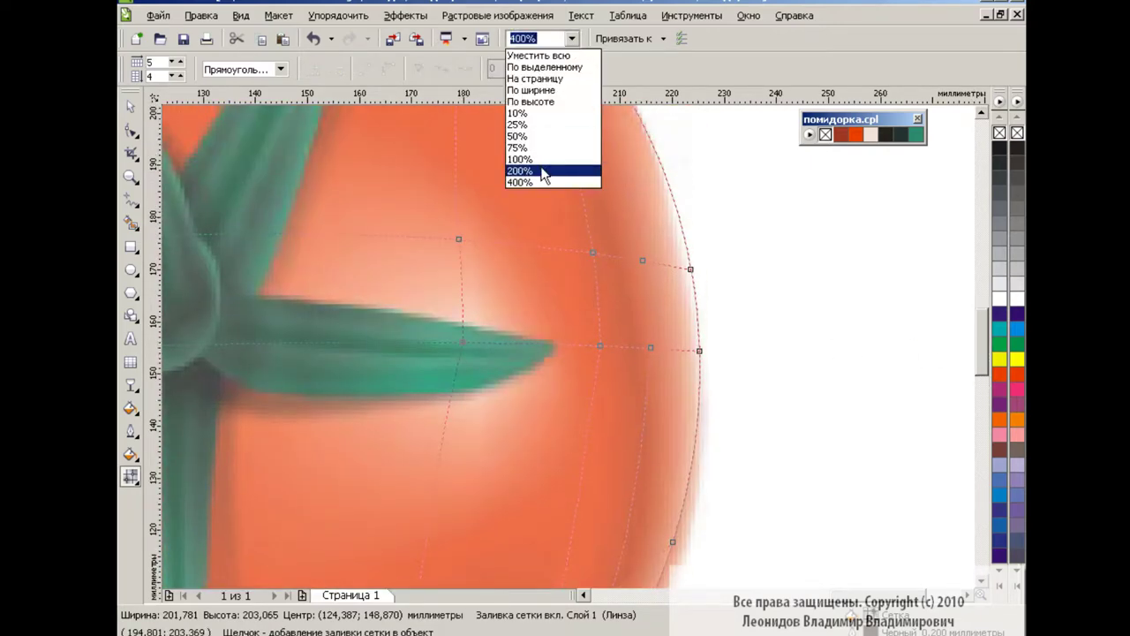
pyautogui.click(529, 156)
pyautogui.click(514, 298)
pyautogui.moveTo(518, 353); pyautogui.dragTo(504, 415)
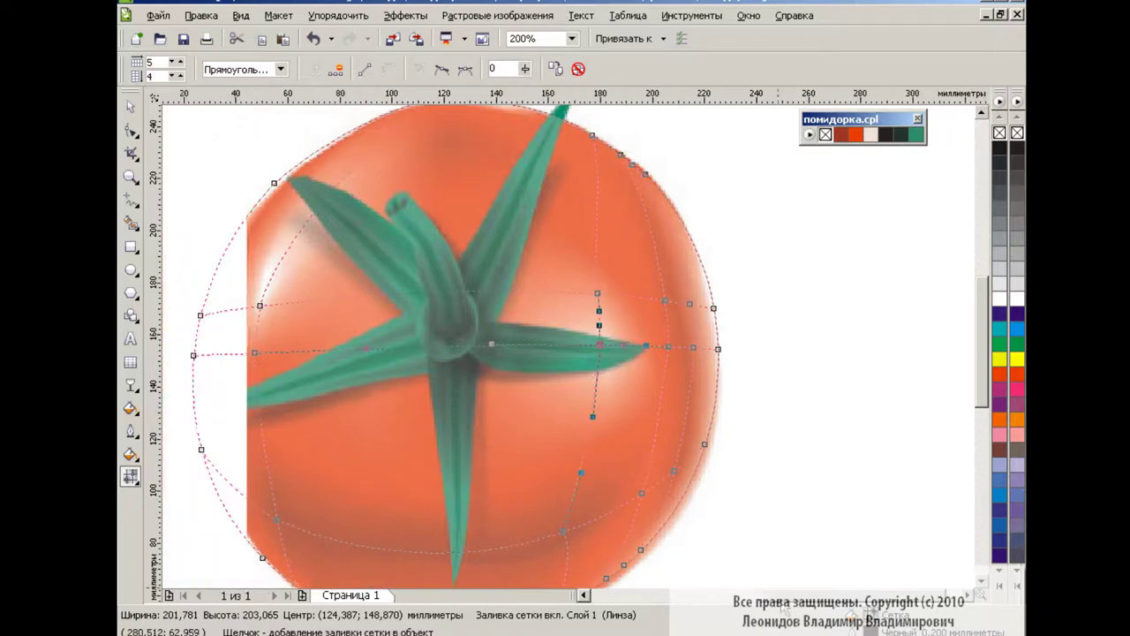
pyautogui.moveTo(979, 353); pyautogui.dragTo(980, 386)
pyautogui.click(645, 477)
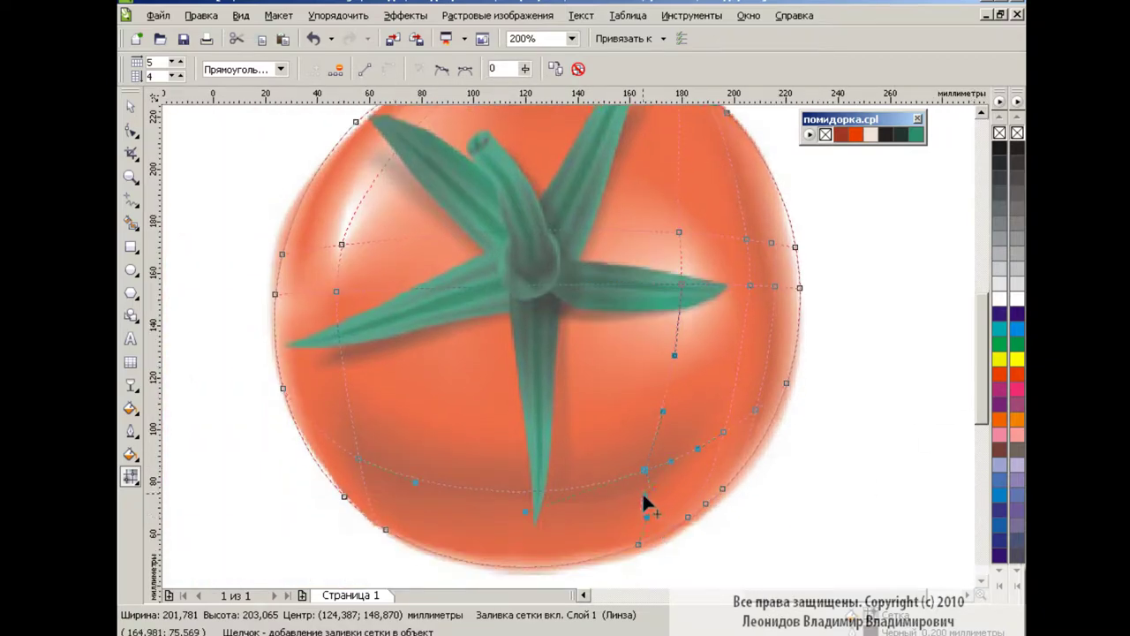
pyautogui.moveTo(527, 519); pyautogui.dragTo(563, 505)
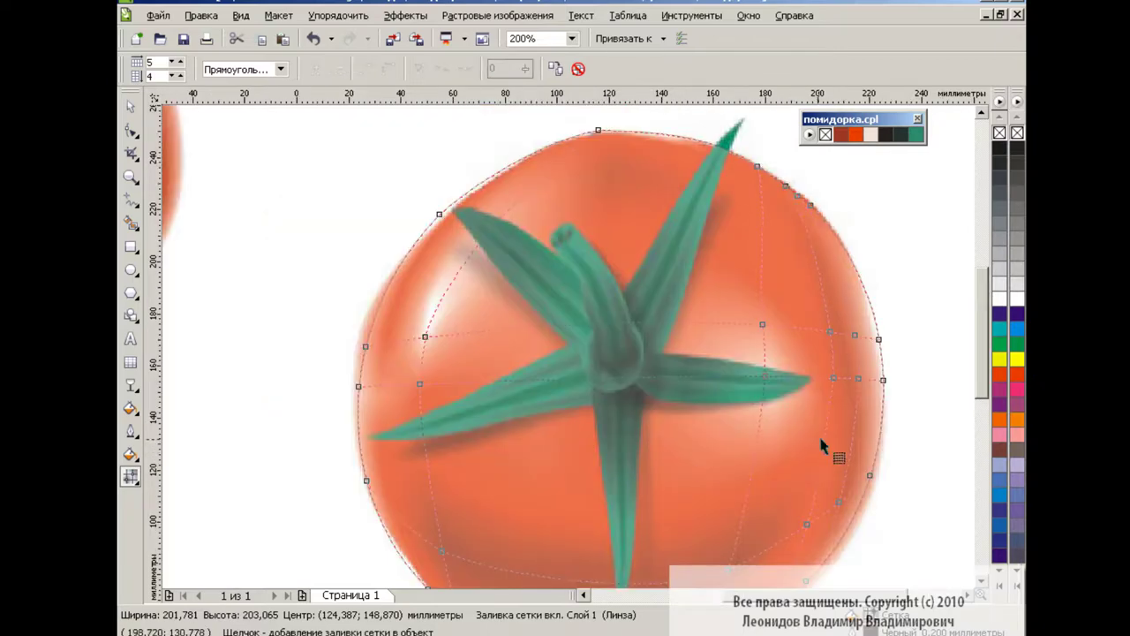
pyautogui.scroll(-3, 887, 366)
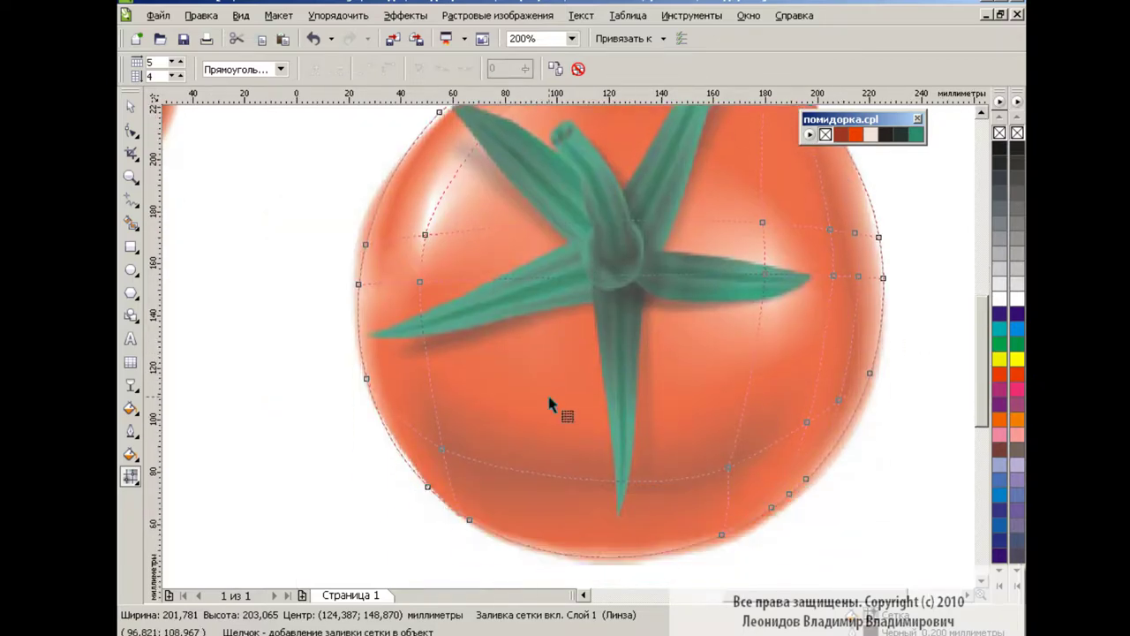
pyautogui.doubleClick(750, 382)
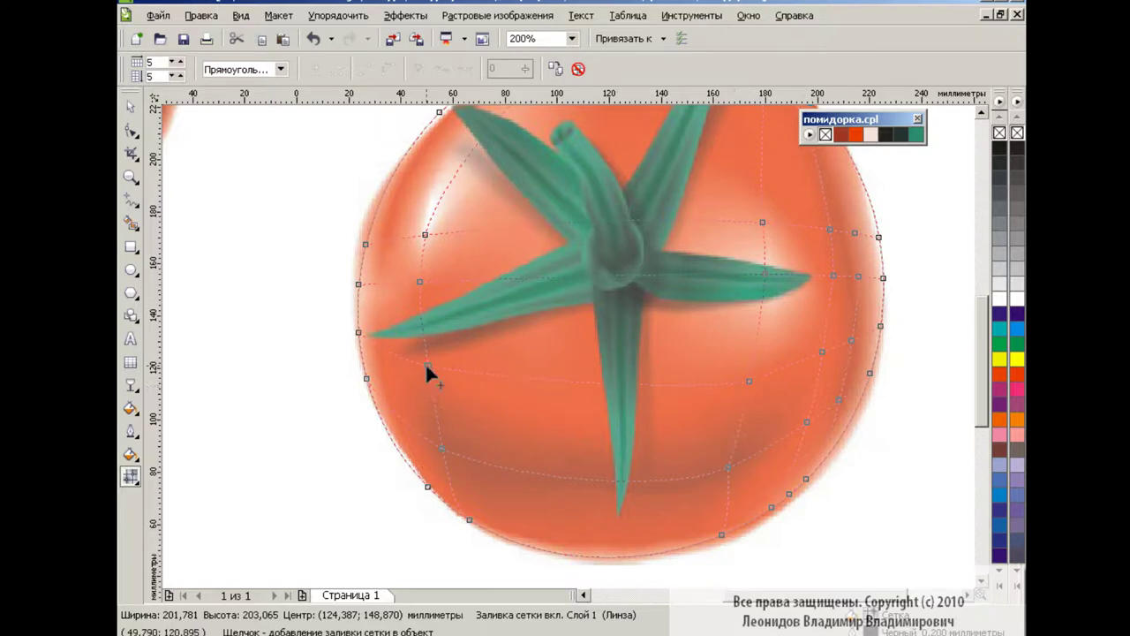
# - At 100% zoom, move the tomato photo left, drag the mesh circle onto the page, and clear its transparency
pyautogui.click(572, 38)
pyautogui.click(530, 142)
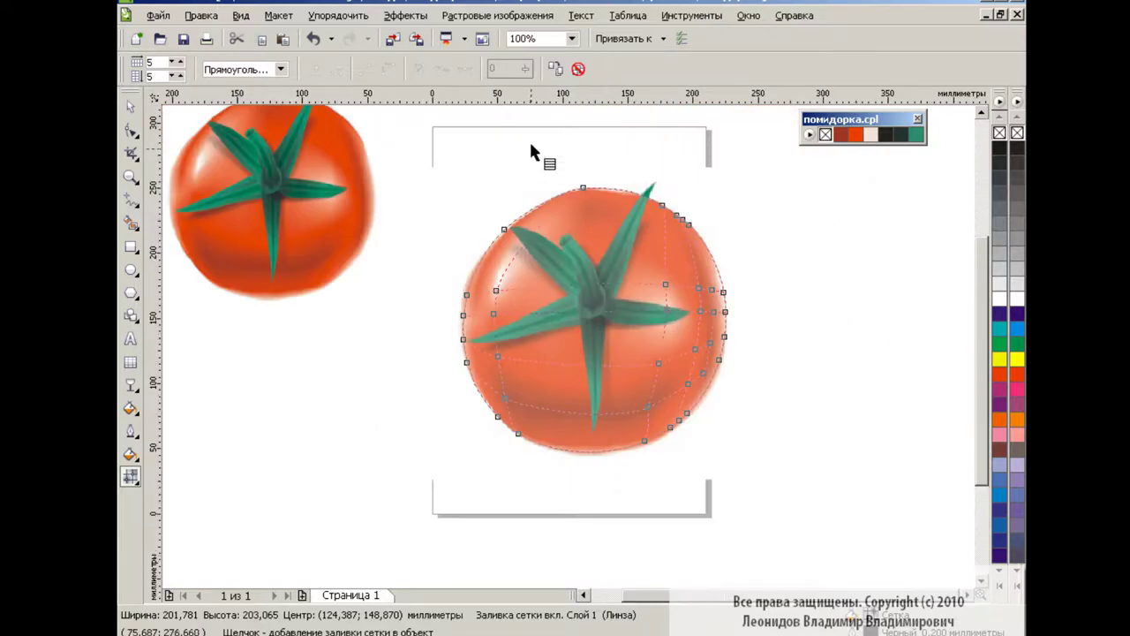
pyautogui.scroll(1, 980, 304)
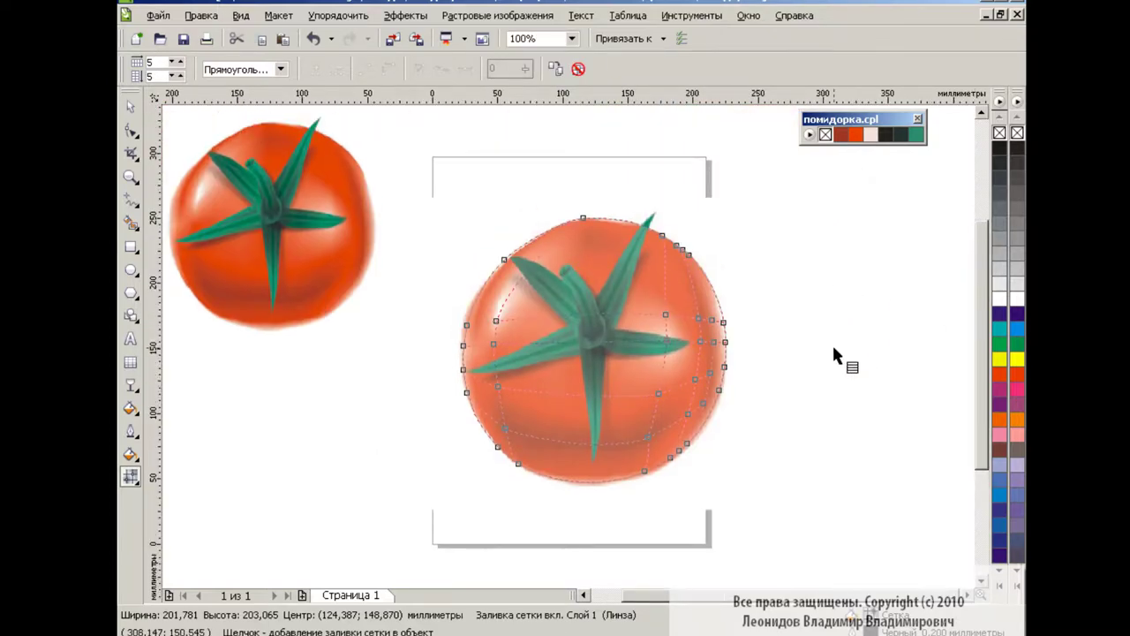
pyautogui.press('space')
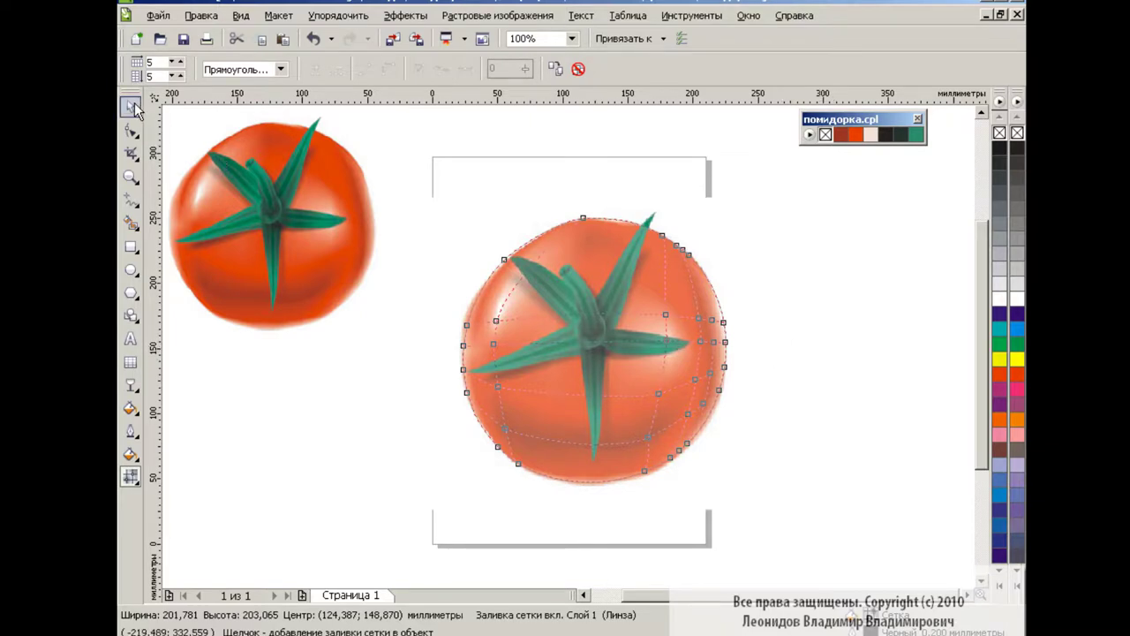
pyautogui.moveTo(596, 351); pyautogui.dragTo(305, 248)
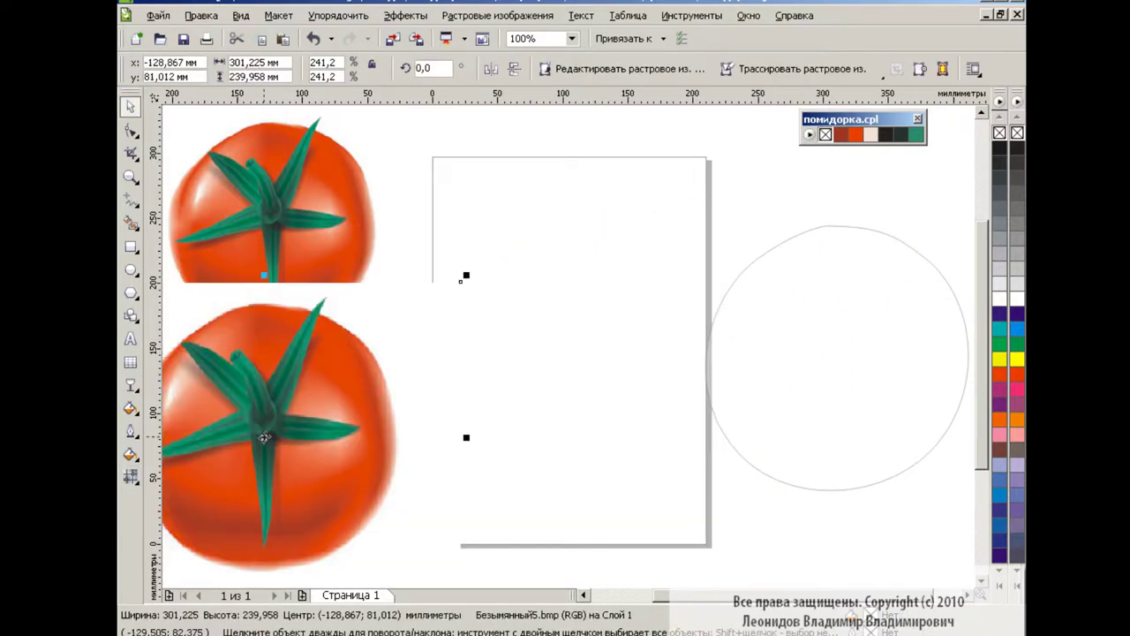
pyautogui.moveTo(832, 353); pyautogui.dragTo(599, 339)
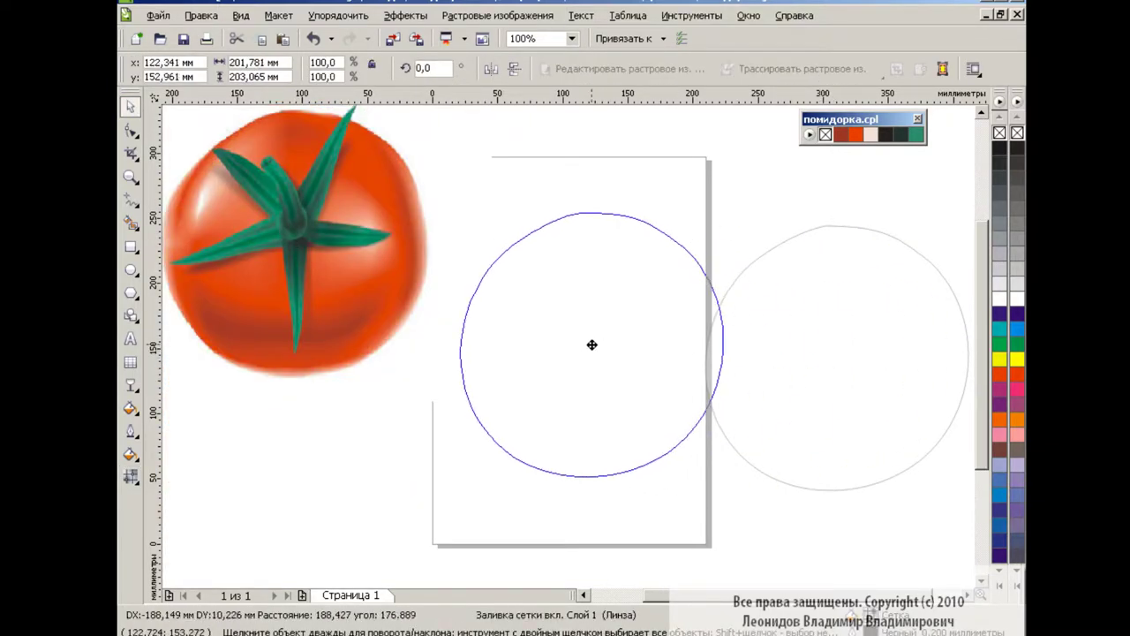
pyautogui.click(131, 385)
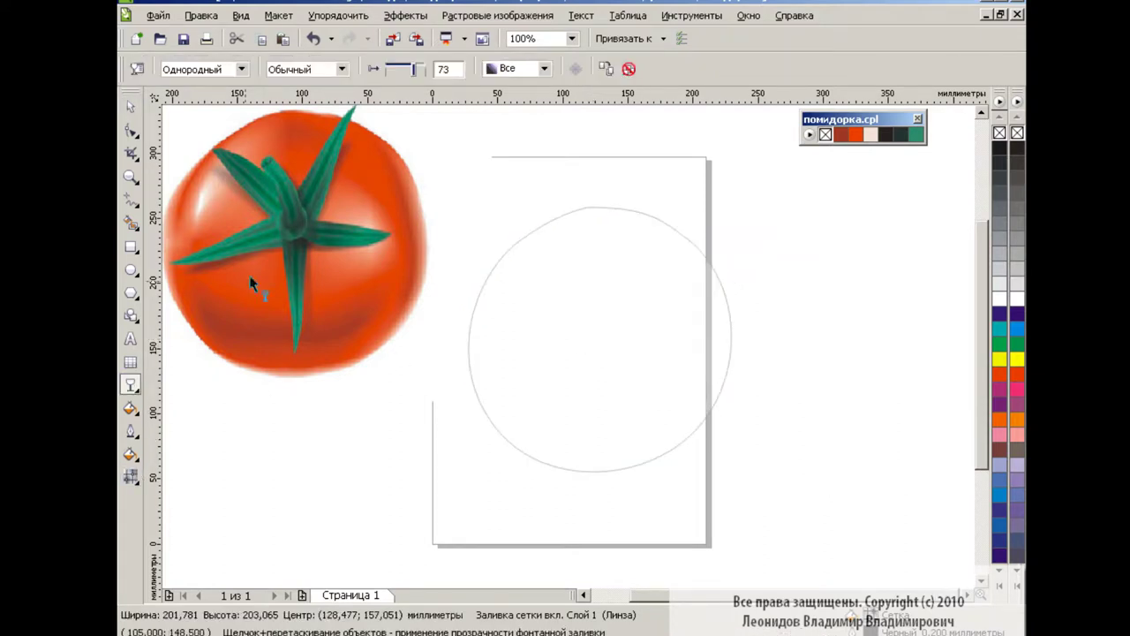
pyautogui.click(629, 70)
# - Select all mesh nodes and fill the whole circle with the red-orange swatch
pyautogui.click(131, 477)
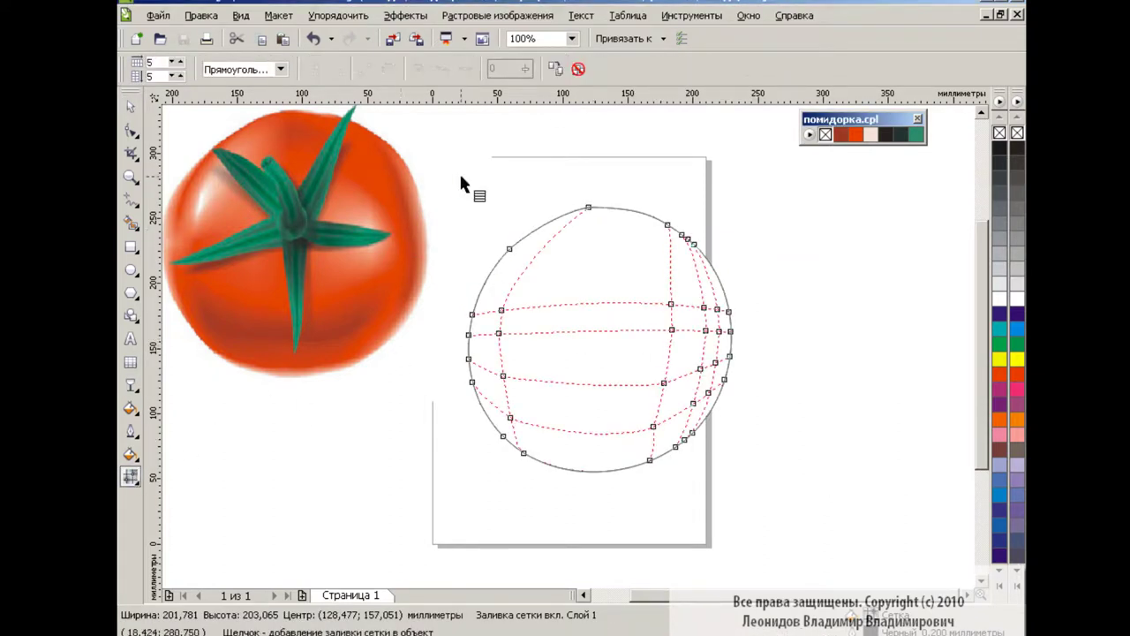
pyautogui.moveTo(799, 166); pyautogui.dragTo(365, 505)
pyautogui.click(856, 135)
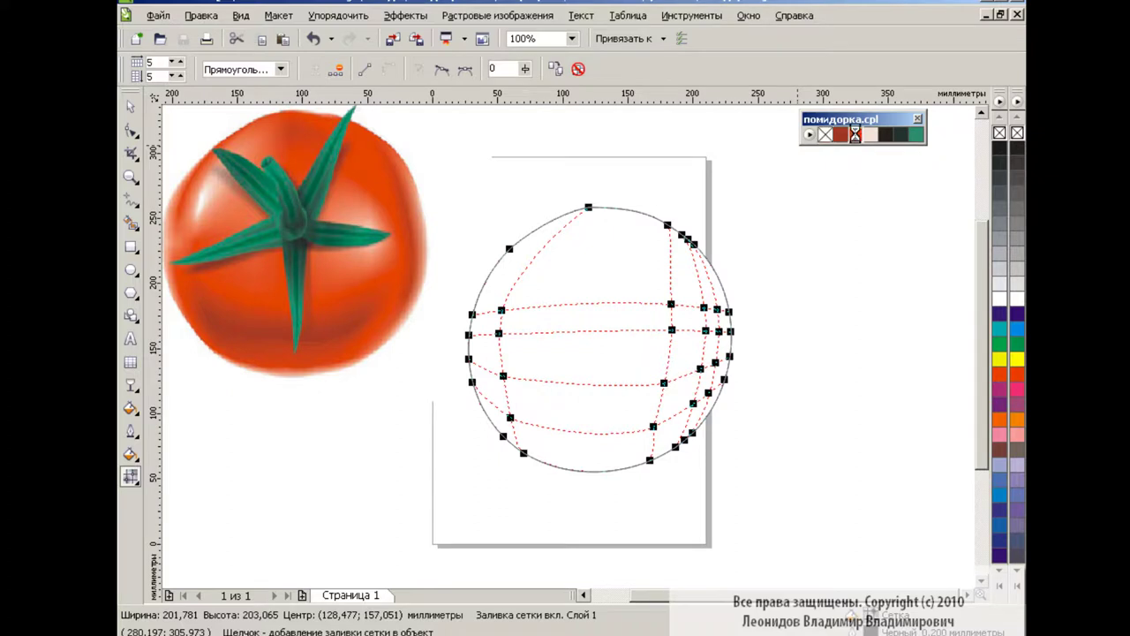
# - Colour an upper-left mesh node with the light swatch and stretch its handles into a soft highlight
pyautogui.click(501, 308)
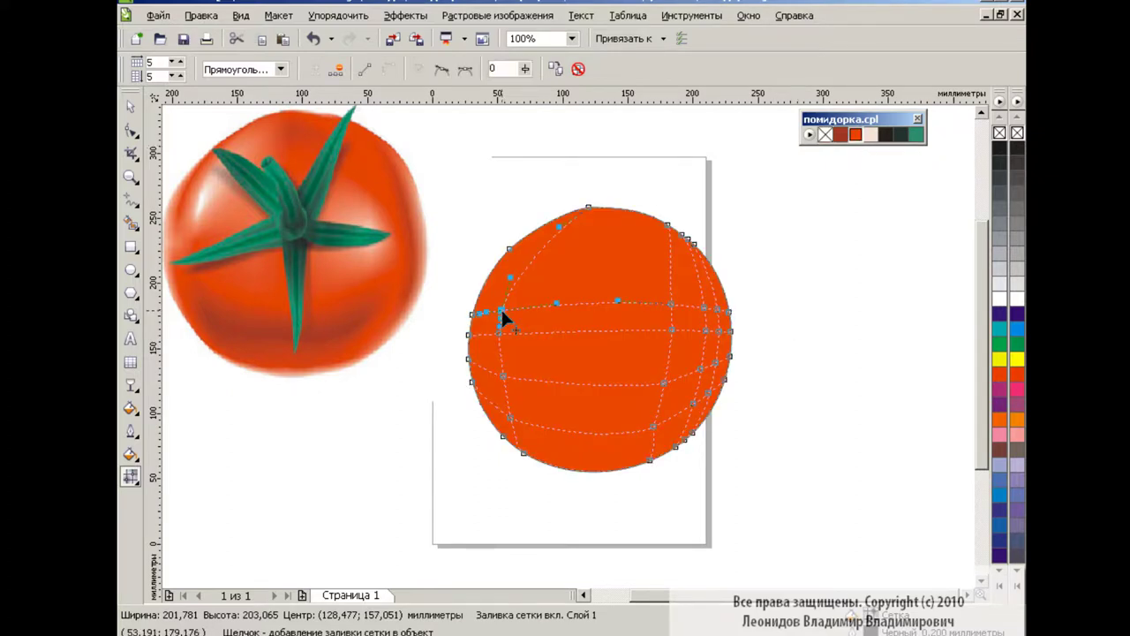
pyautogui.click(876, 138)
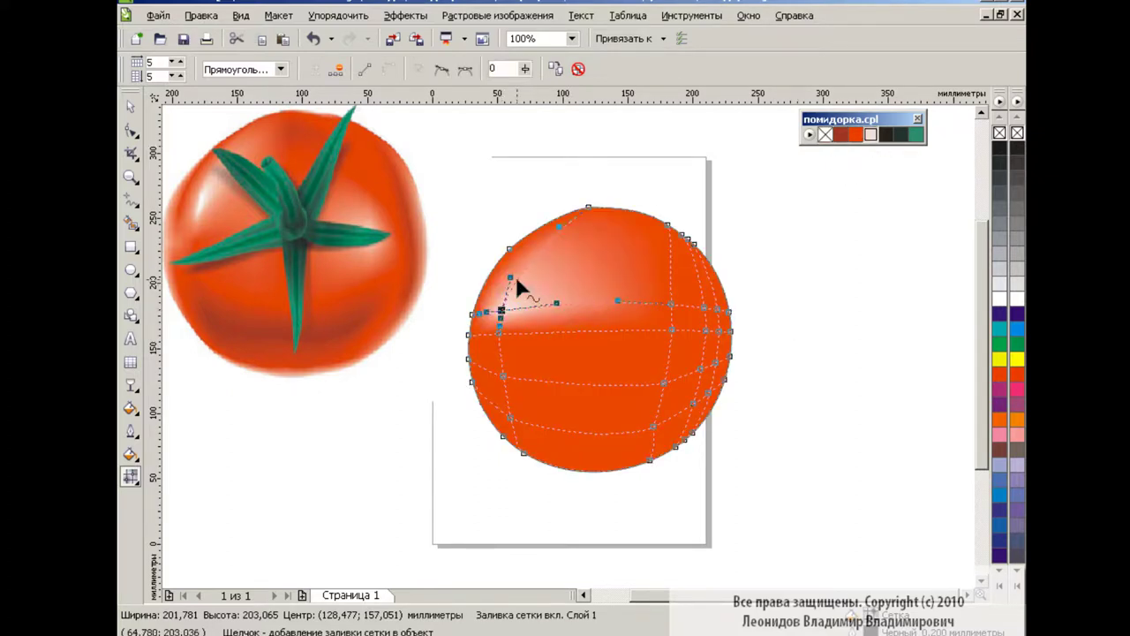
pyautogui.moveTo(511, 278); pyautogui.dragTo(527, 253)
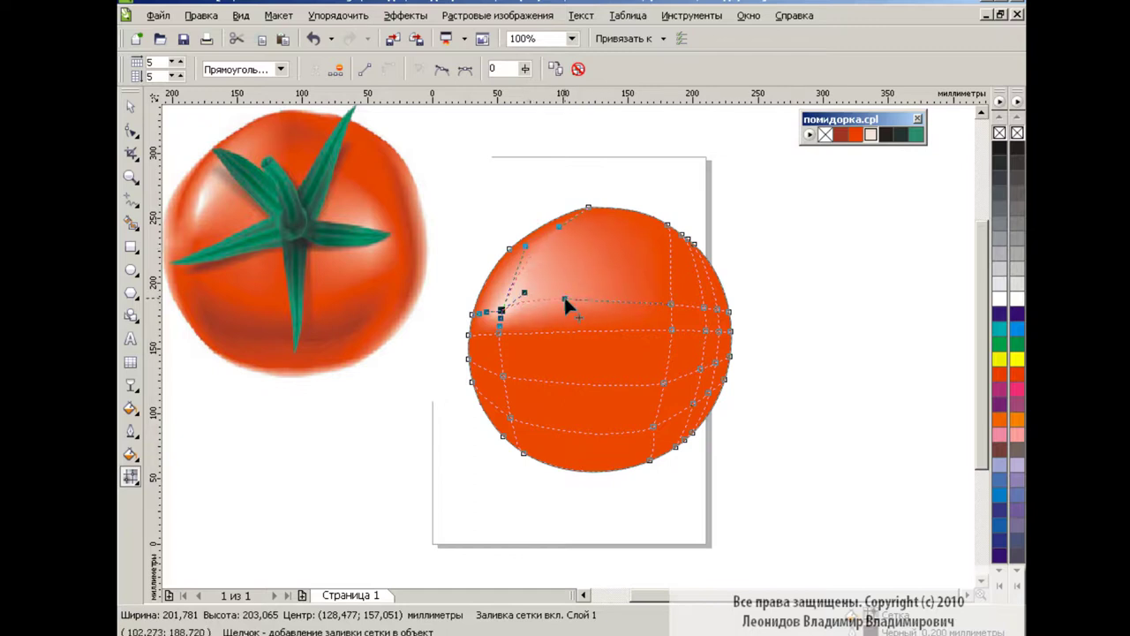
pyautogui.moveTo(566, 301); pyautogui.dragTo(533, 297)
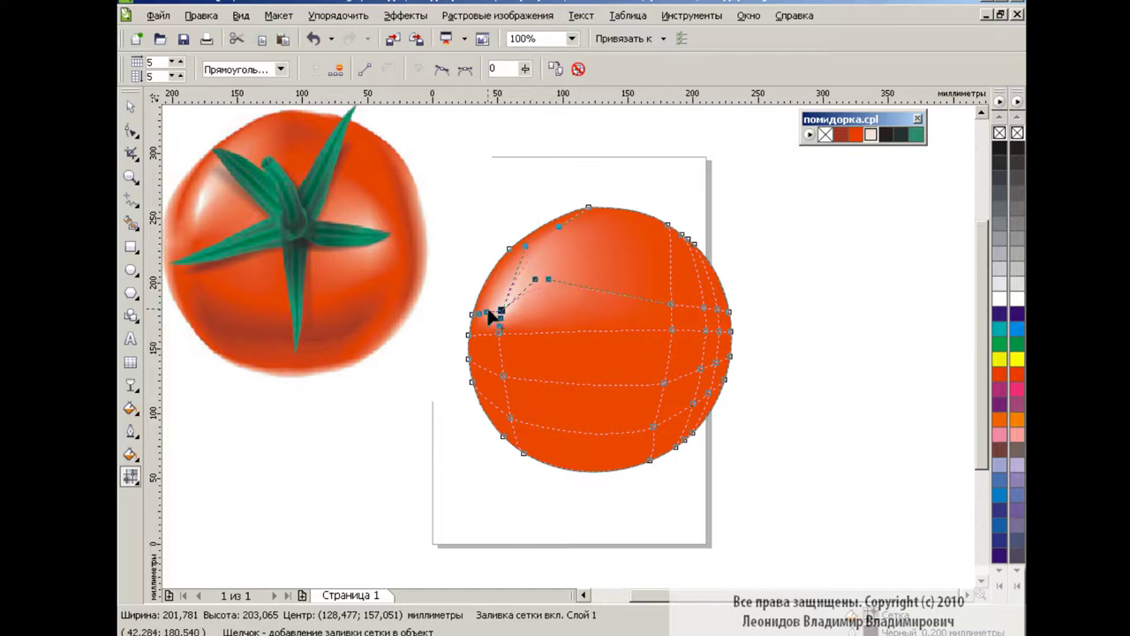
pyautogui.click(130, 107)
pyautogui.click(131, 476)
pyautogui.click(414, 387)
pyautogui.click(614, 325)
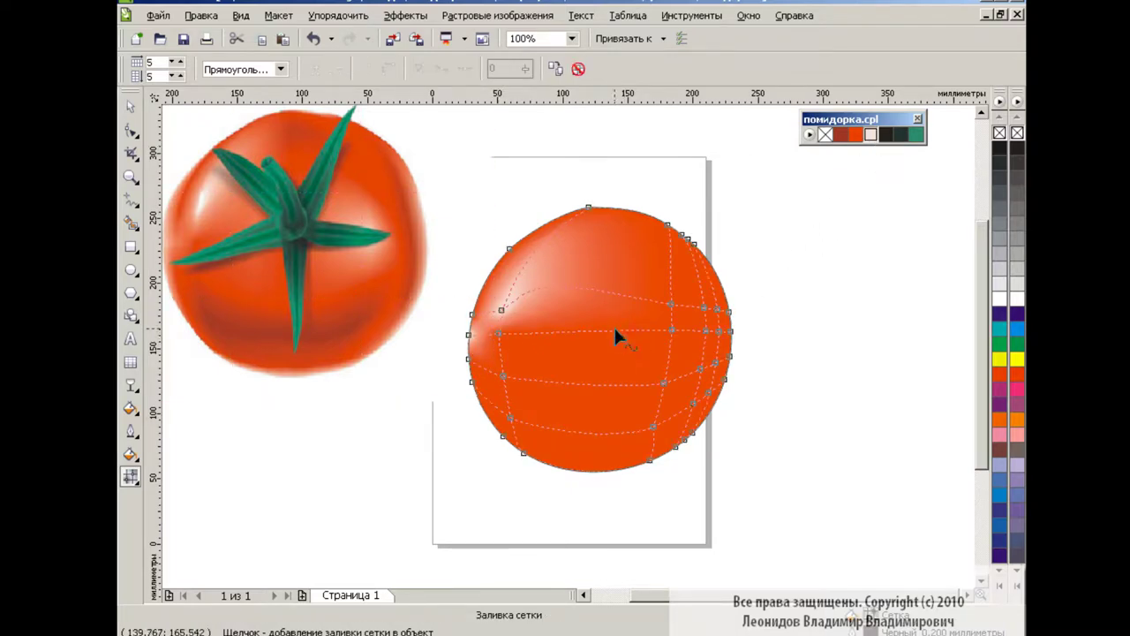
# - At 200% zoom, nudge the left-edge and corner node handles to soften the highlight
pyautogui.click(571, 38)
pyautogui.click(541, 172)
pyautogui.click(369, 324)
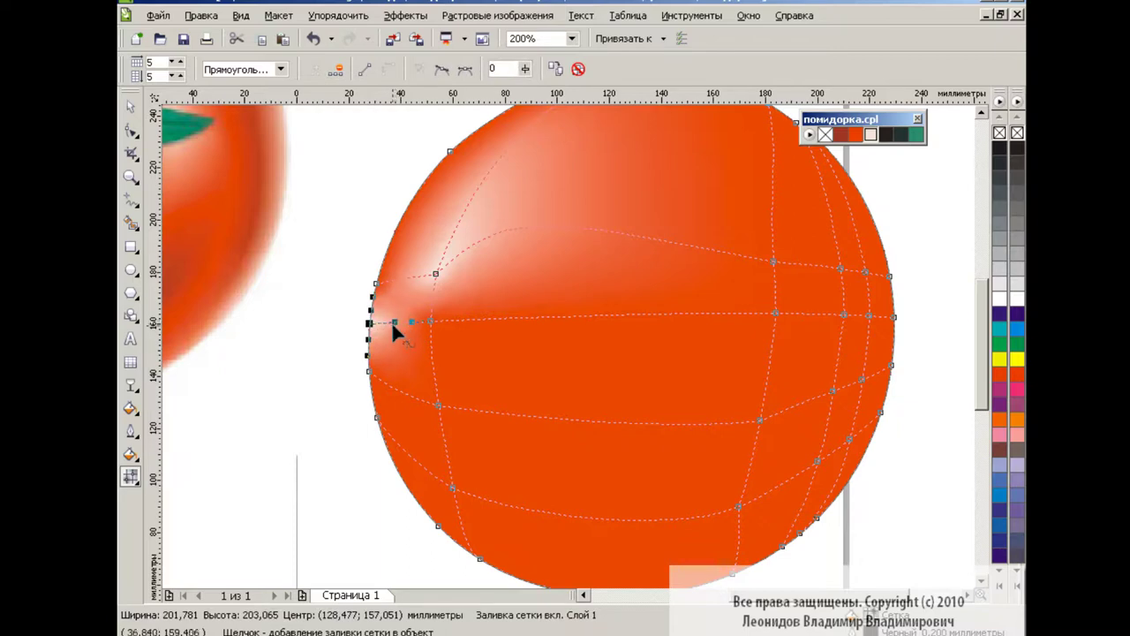
pyautogui.click(435, 273)
pyautogui.moveTo(405, 277); pyautogui.dragTo(398, 281)
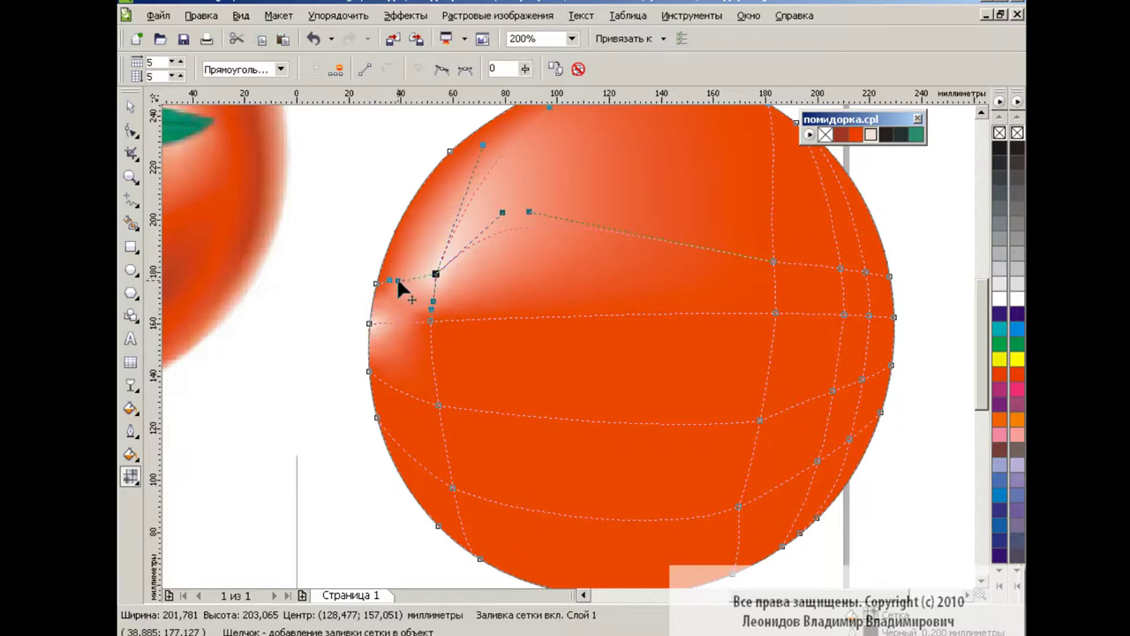
pyautogui.moveTo(482, 144); pyautogui.dragTo(487, 144)
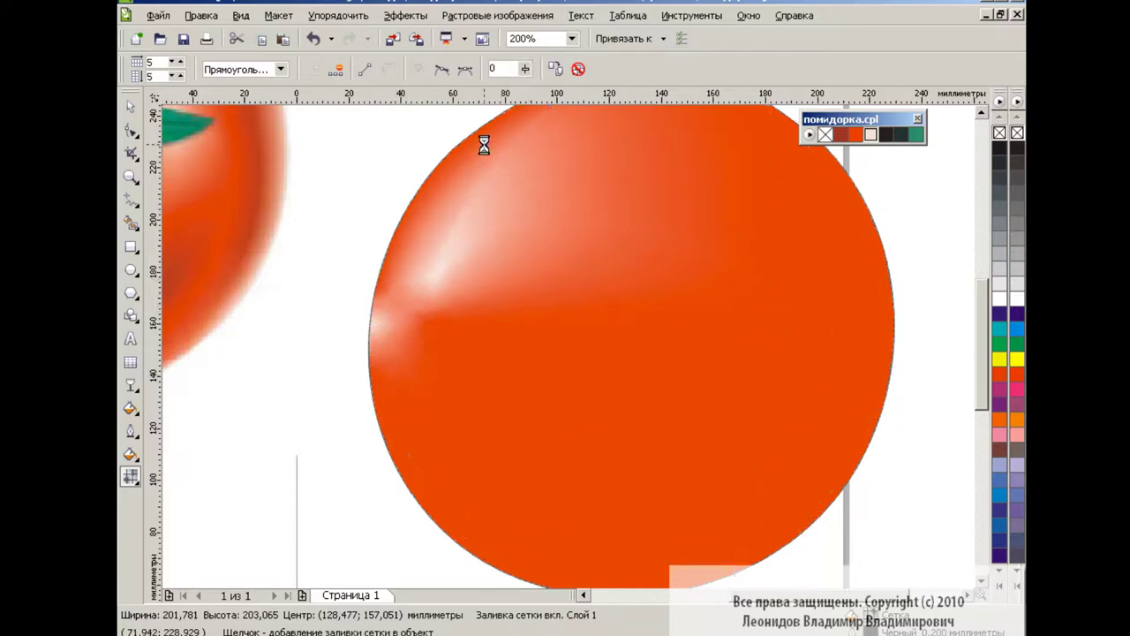
# - At 100%, raise the left-edge node to reshape the shading and add a sixth mesh column
pyautogui.click(572, 38)
pyautogui.click(530, 106)
pyautogui.click(130, 106)
pyautogui.click(130, 477)
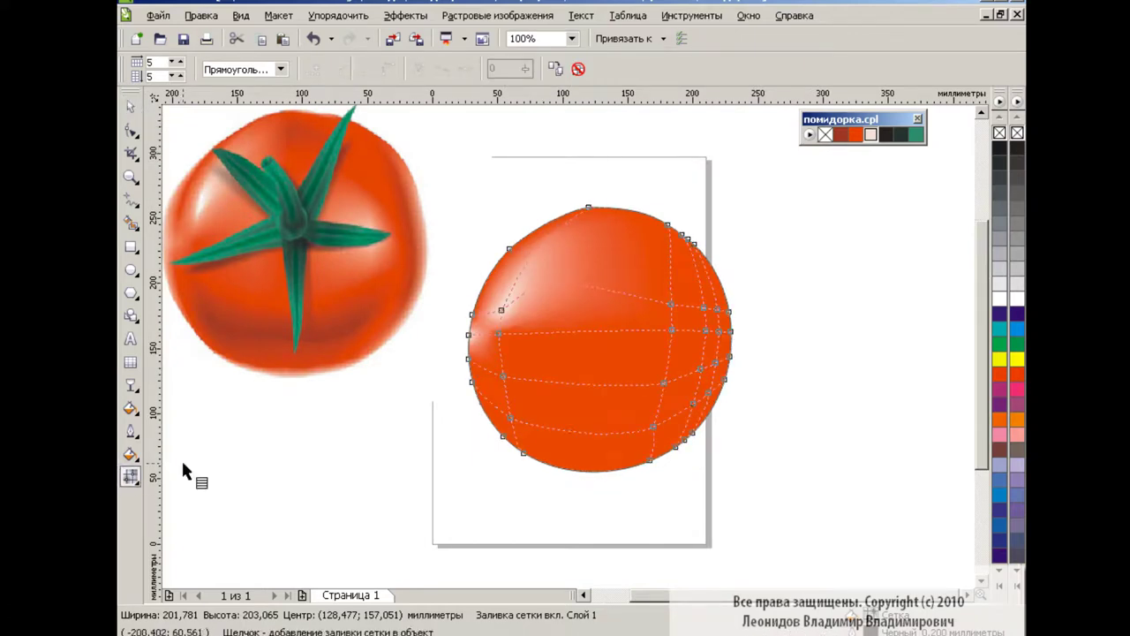
pyautogui.moveTo(551, 311); pyautogui.dragTo(519, 348)
pyautogui.click(493, 364)
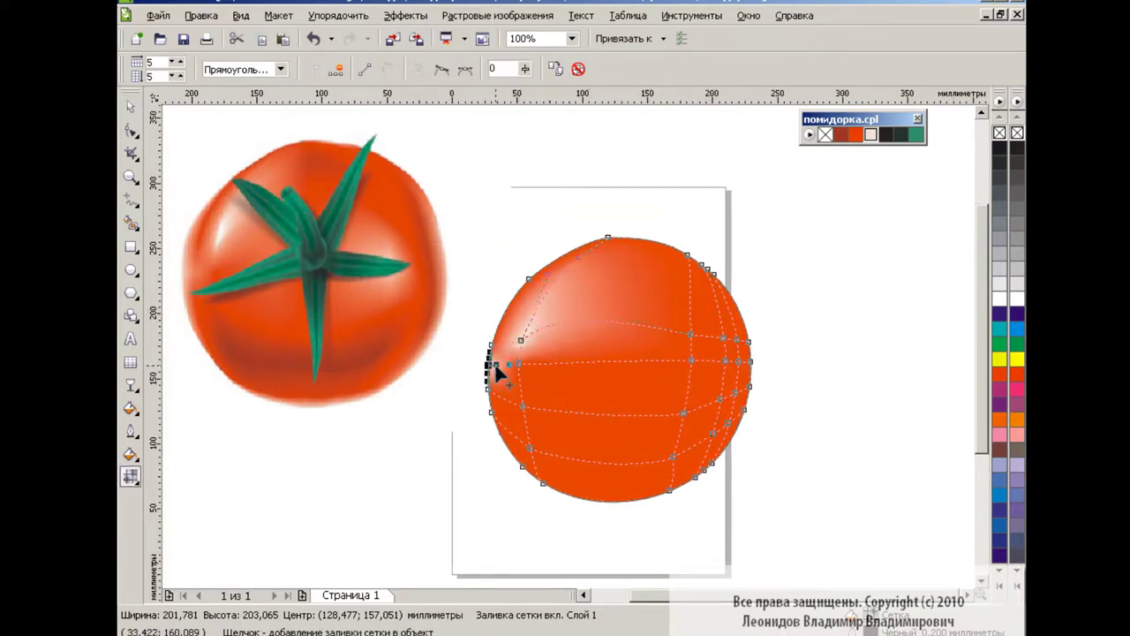
pyautogui.moveTo(507, 365)
pyautogui.mouseDown()
pyautogui.moveTo(501, 350)
pyautogui.moveTo(545, 277)
pyautogui.mouseUp()
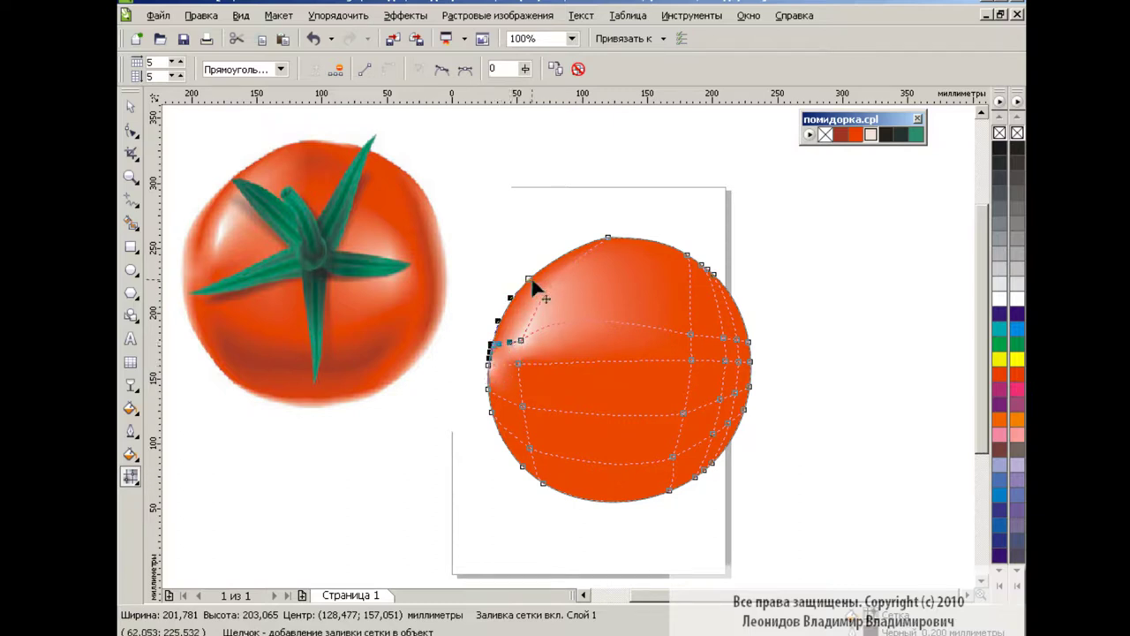
pyautogui.doubleClick(617, 462)
pyautogui.click(622, 321)
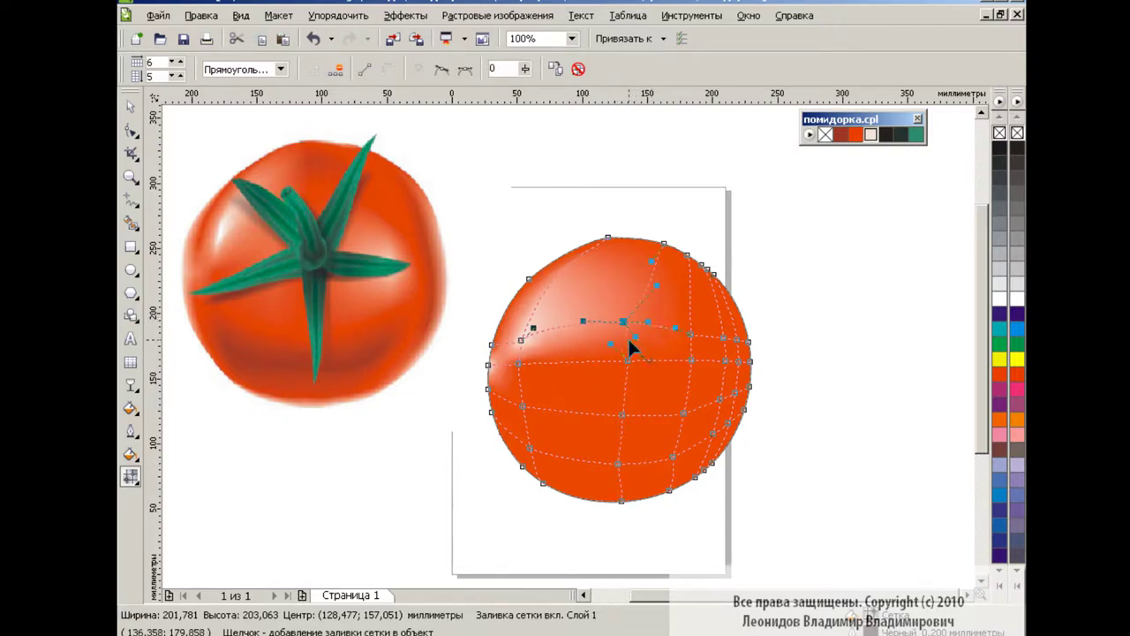
# - Shift the new line's node, tint its nodes darker orange, and reshape the highlight handle
pyautogui.moveTo(623, 322); pyautogui.dragTo(637, 320)
pyautogui.keyDown('shift'); pyautogui.click(618, 459); pyautogui.keyUp('shift')
pyautogui.click(855, 134)
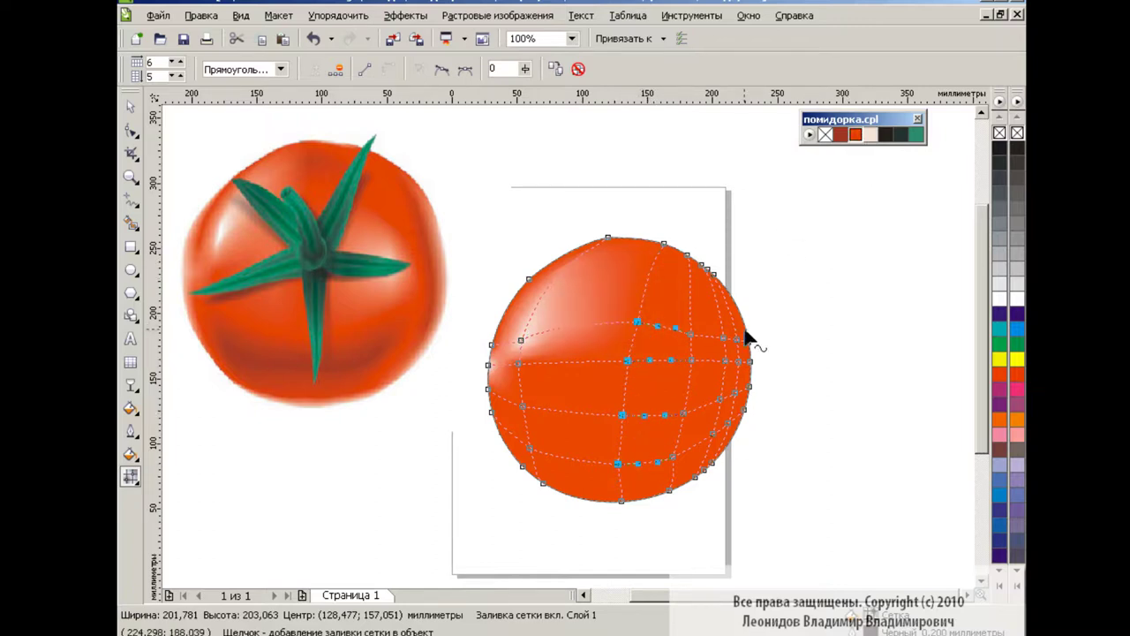
pyautogui.click(521, 340)
pyautogui.moveTo(534, 322); pyautogui.dragTo(554, 291)
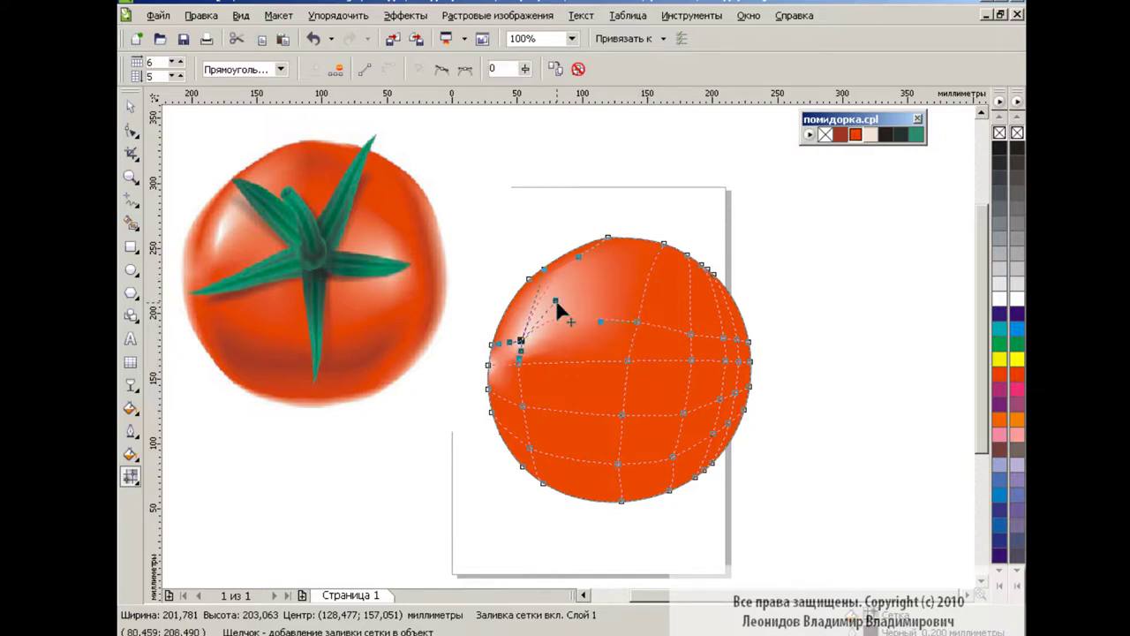
# - Bend the mesh curves near the highlight and along the top edge
pyautogui.press('space')
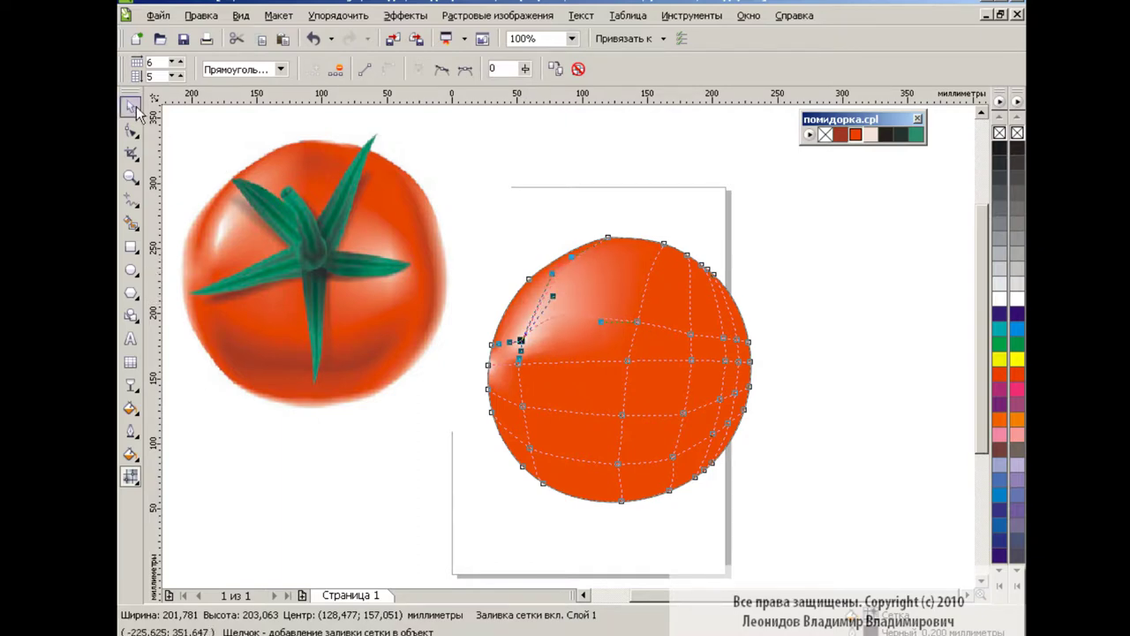
pyautogui.press('space')
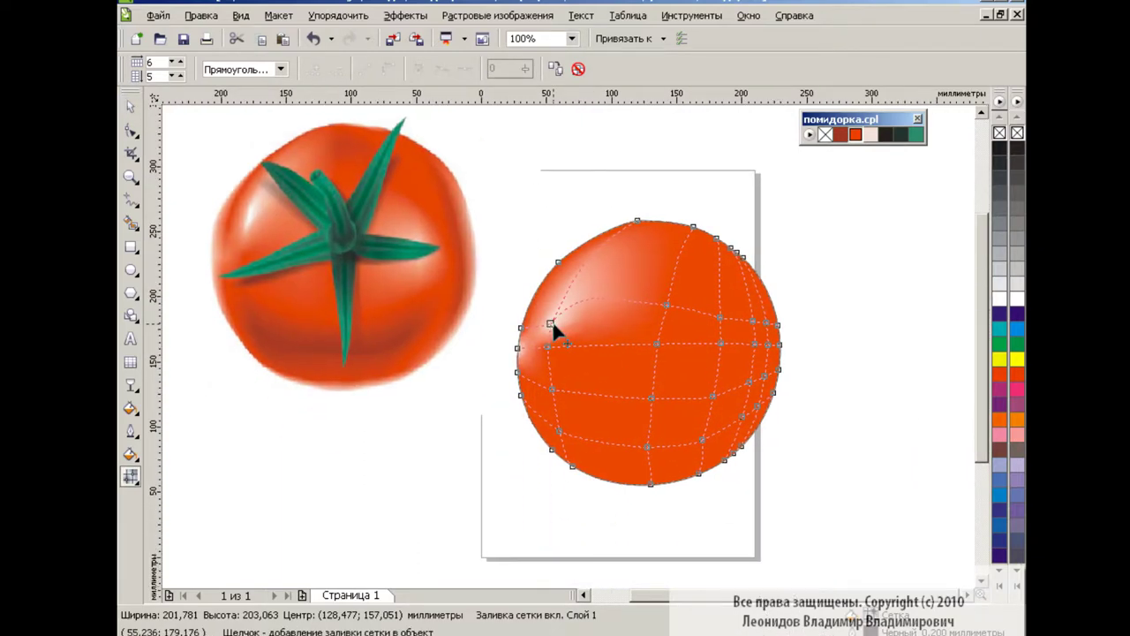
pyautogui.moveTo(583, 280); pyautogui.dragTo(572, 311)
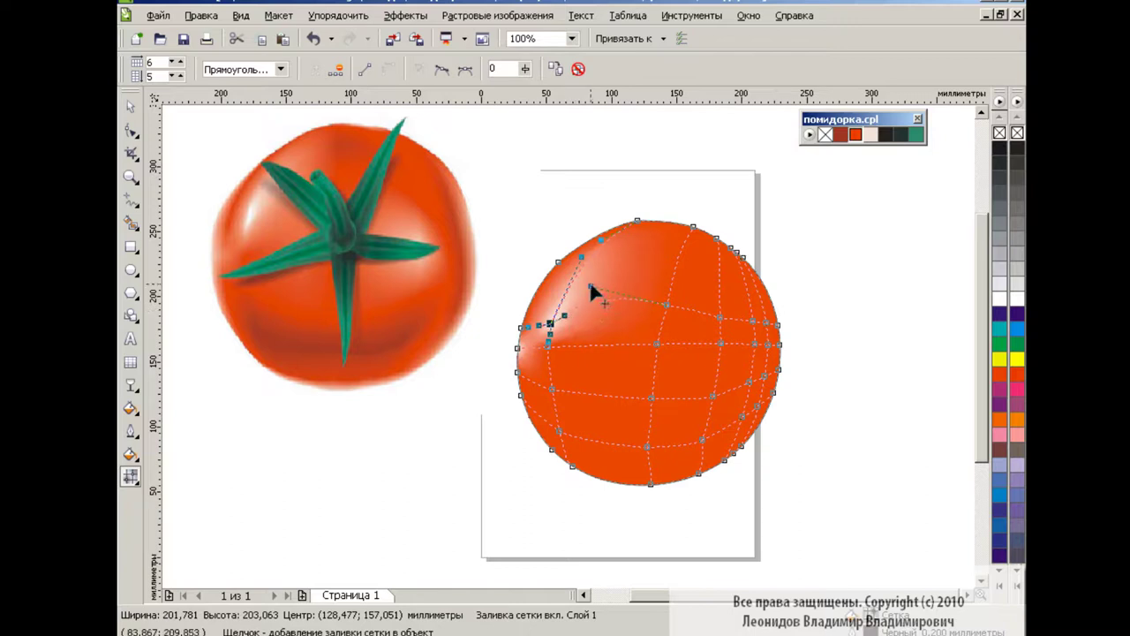
pyautogui.click(667, 305)
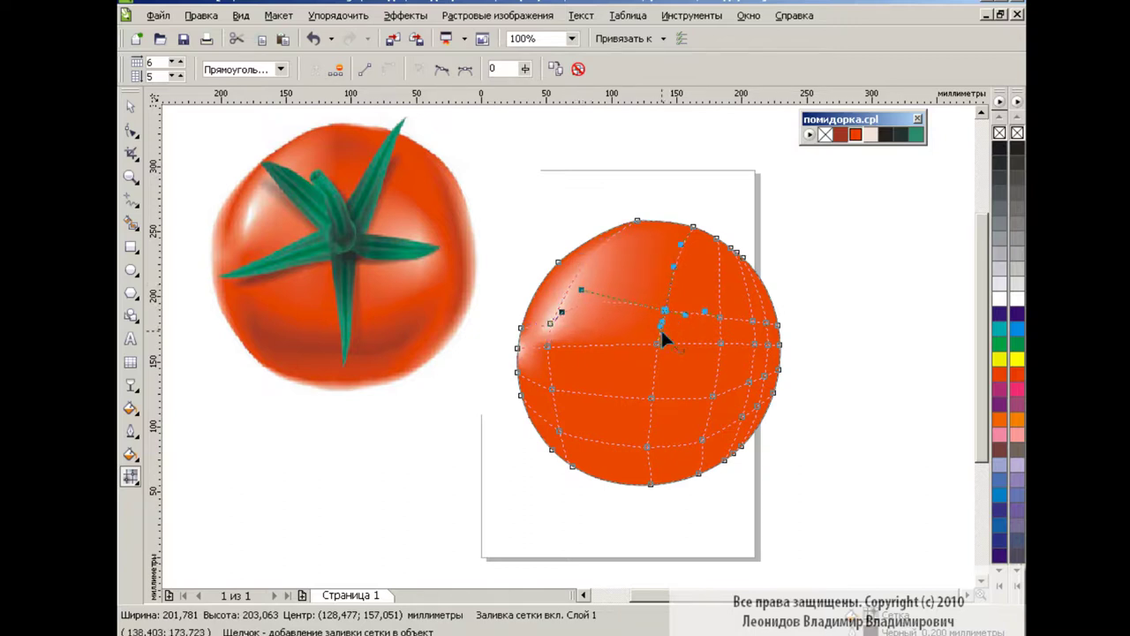
pyautogui.click(551, 323)
pyautogui.moveTo(601, 240); pyautogui.dragTo(602, 249)
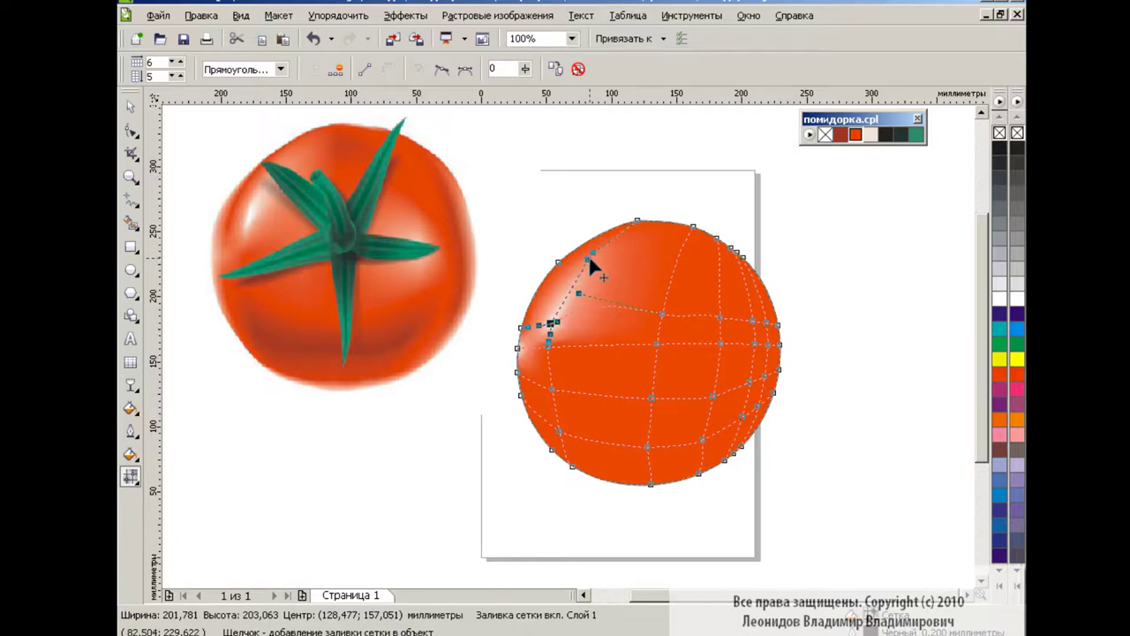
# - Pull the highlight and interior node handles to smooth the shading, previewing without the mesh
pyautogui.press('space')
pyautogui.press('space')
pyautogui.click(548, 346)
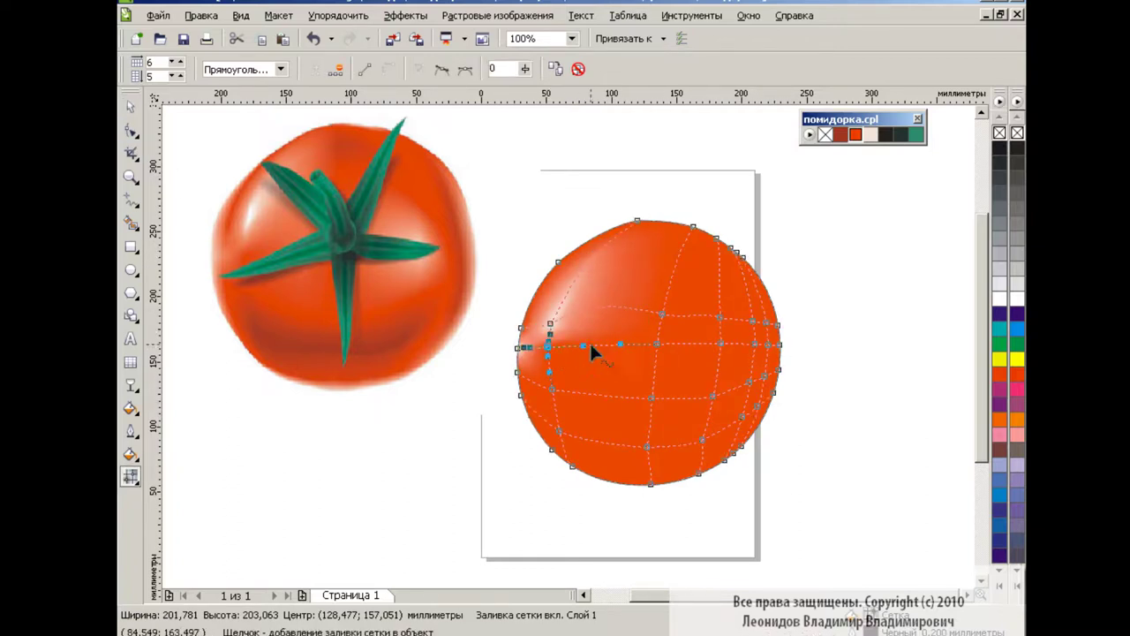
pyautogui.moveTo(620, 347); pyautogui.dragTo(588, 320)
pyautogui.click(588, 337)
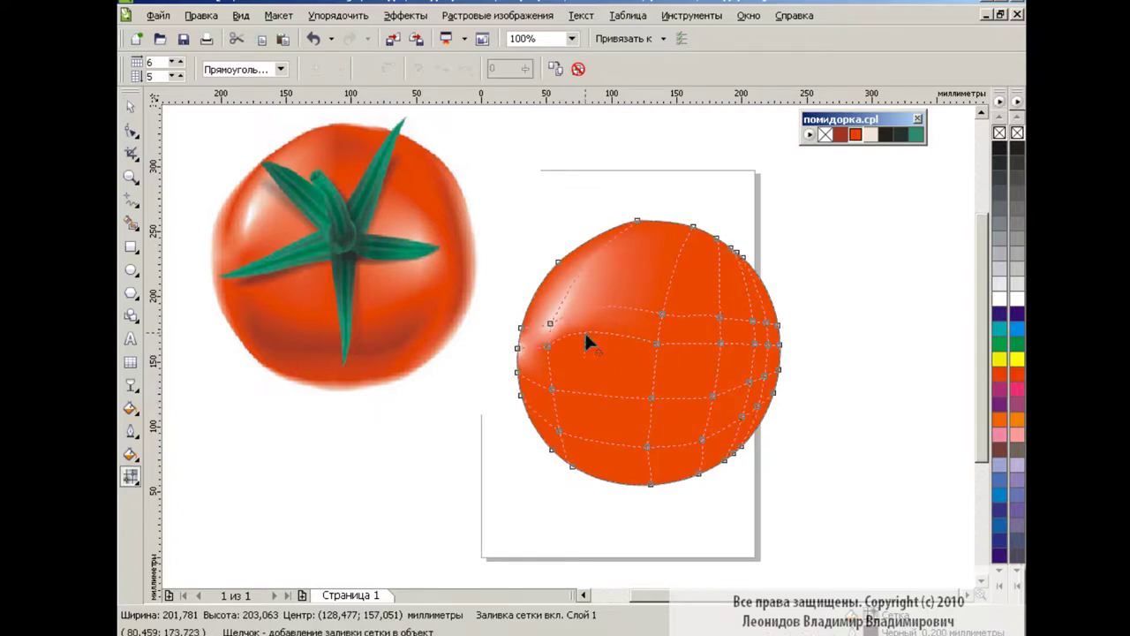
pyautogui.moveTo(587, 313); pyautogui.dragTo(580, 320)
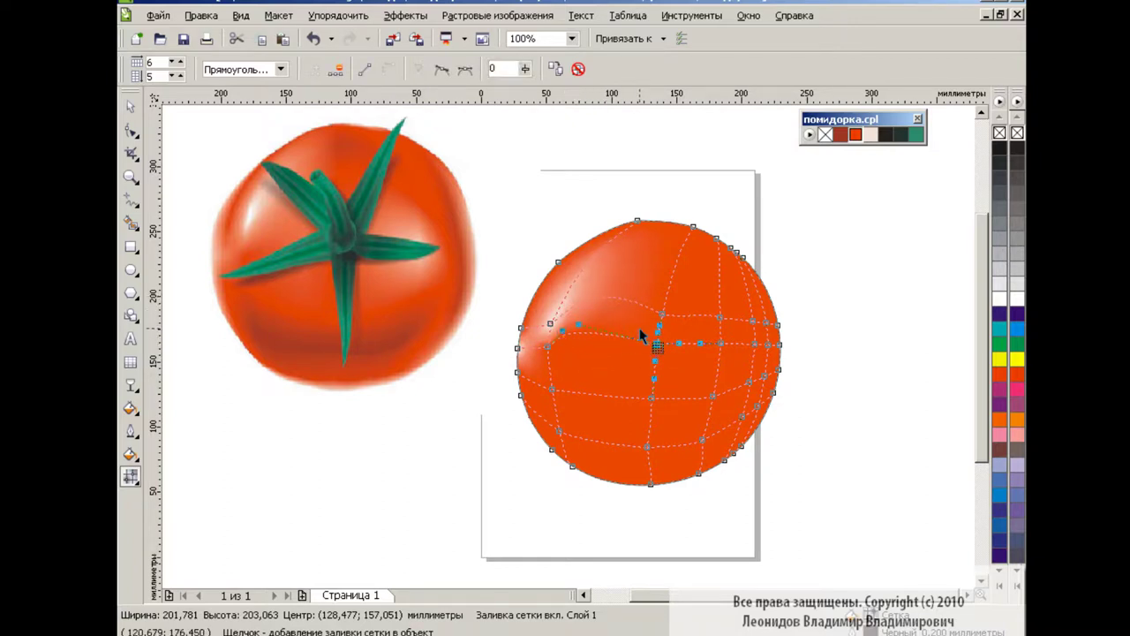
pyautogui.press('space')
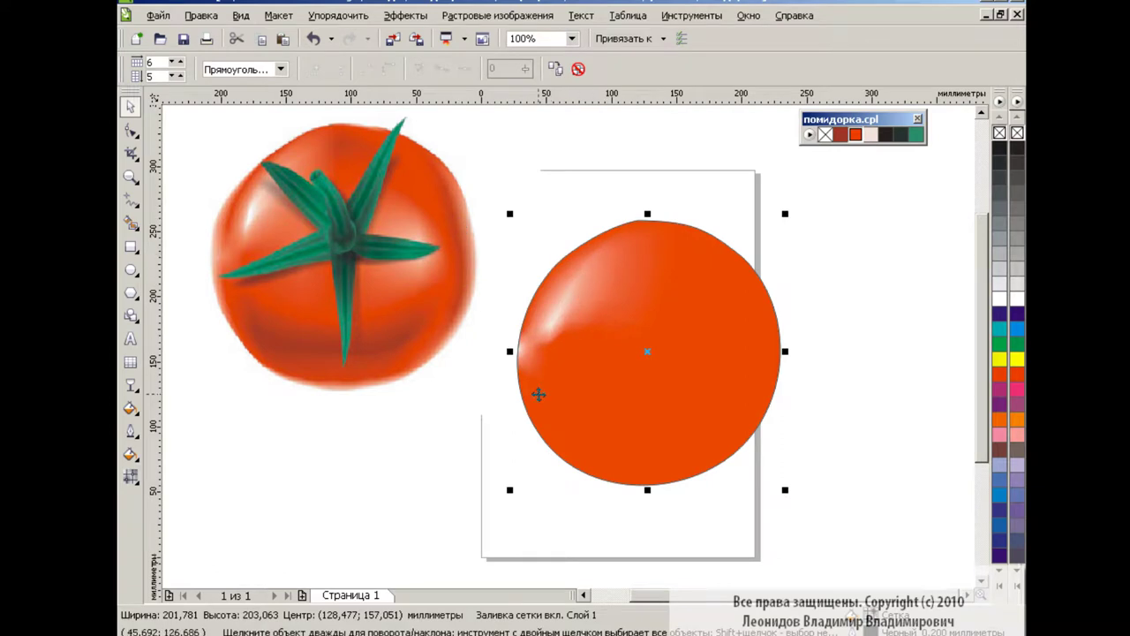
pyautogui.press('space')
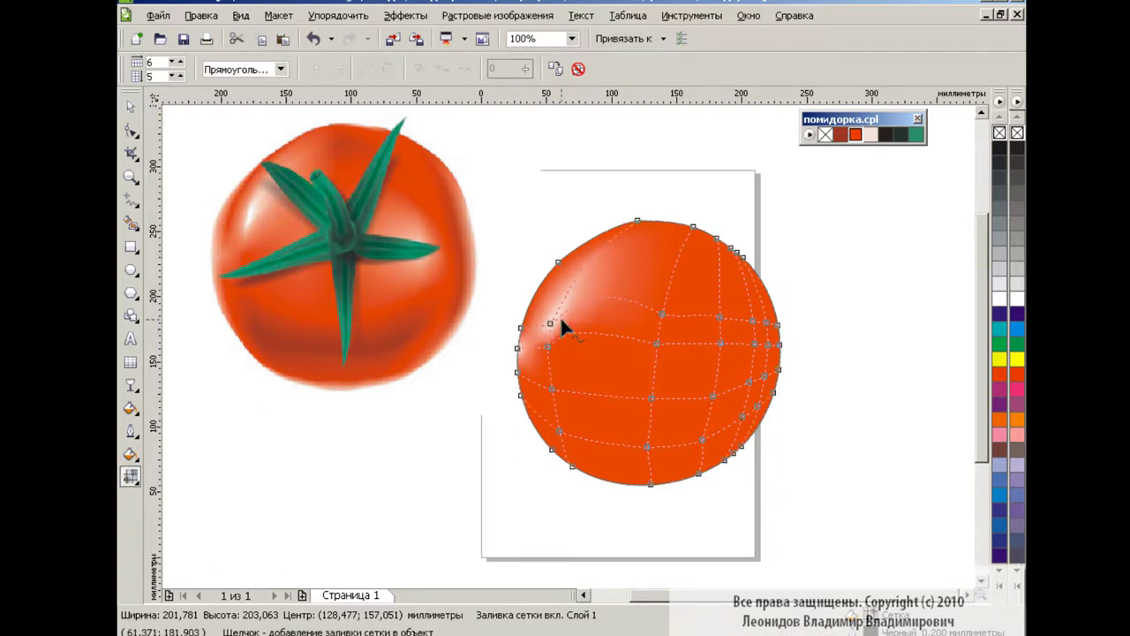
# - At 200%, stretch the highlight node's curve to widen the streak toward the left edge
pyautogui.click(571, 38)
pyautogui.click(521, 164)
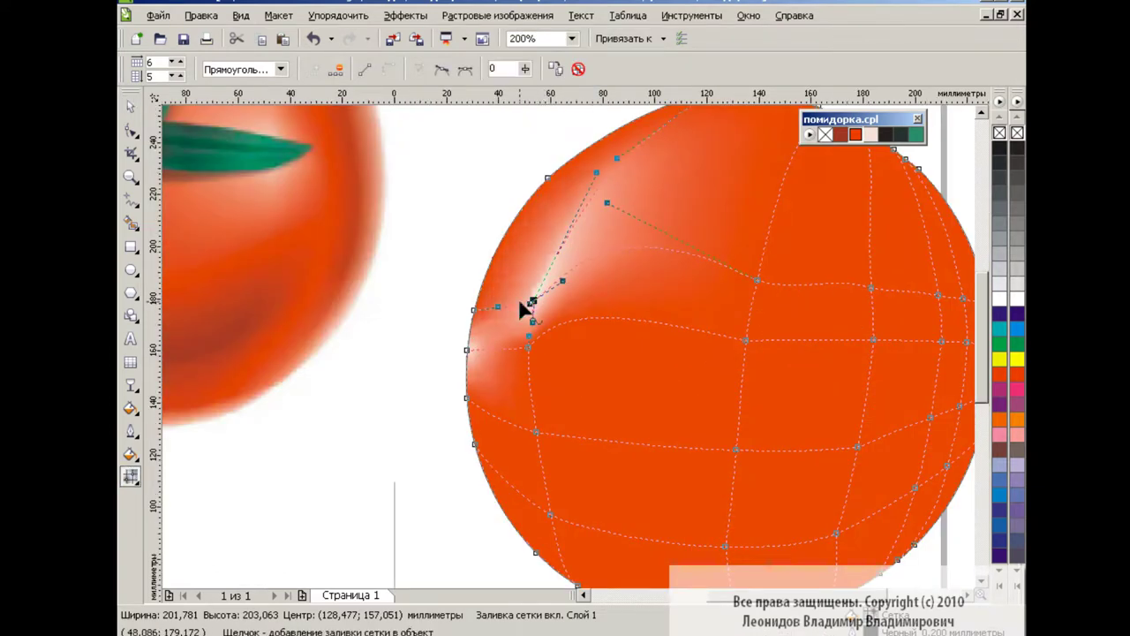
pyautogui.moveTo(498, 306); pyautogui.dragTo(573, 286)
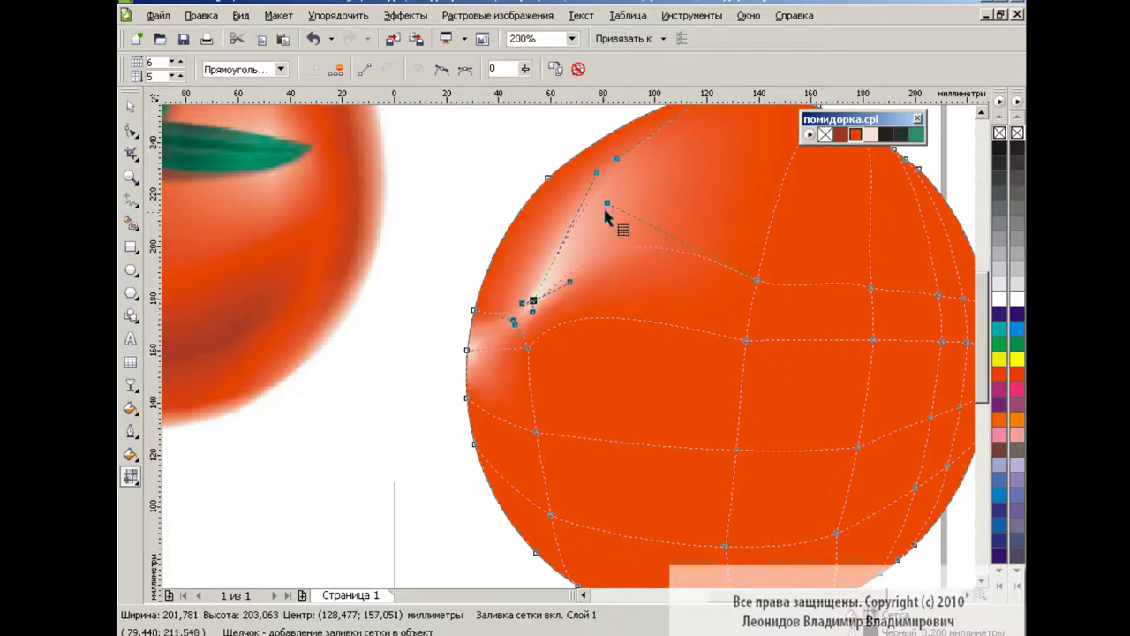
pyautogui.press('space')
pyautogui.press('space')
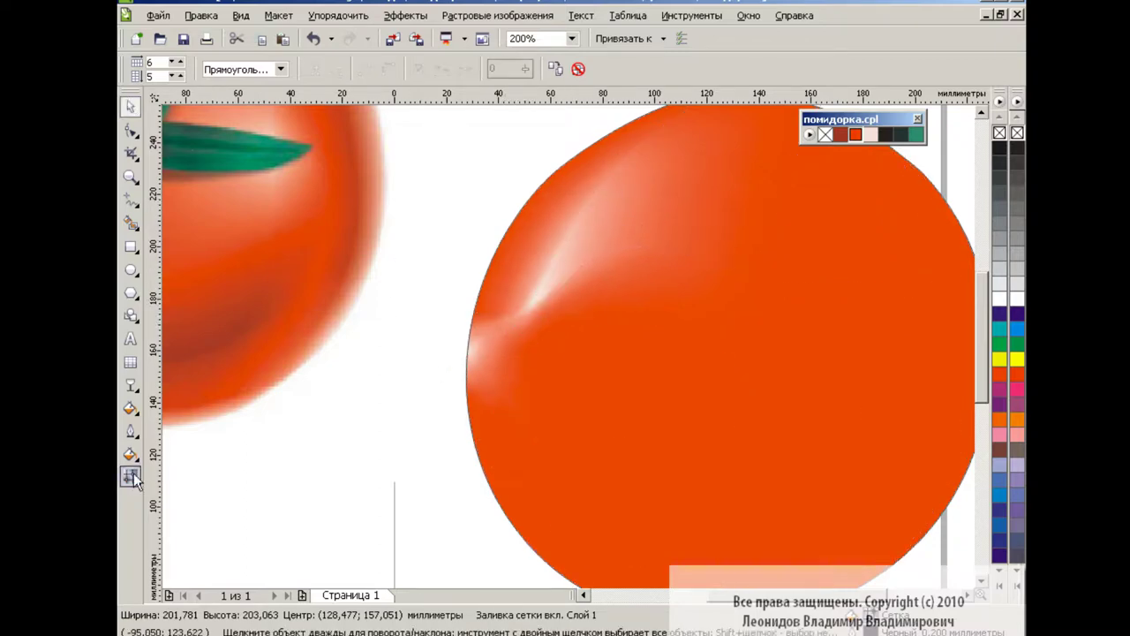
pyautogui.click(534, 300)
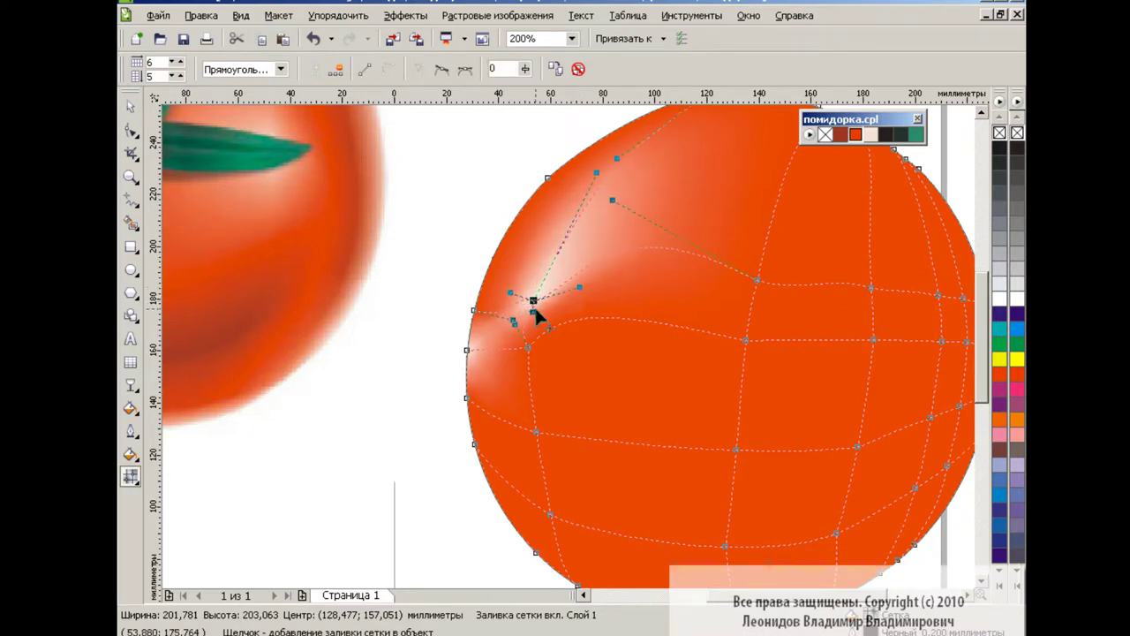
pyautogui.click(466, 350)
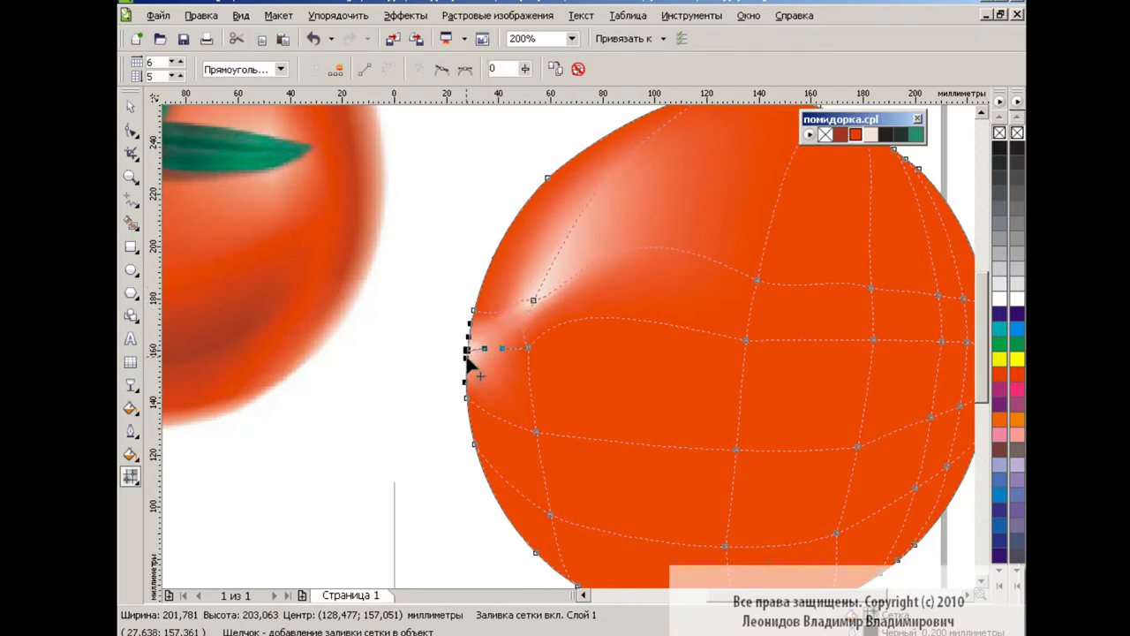
pyautogui.click(468, 398)
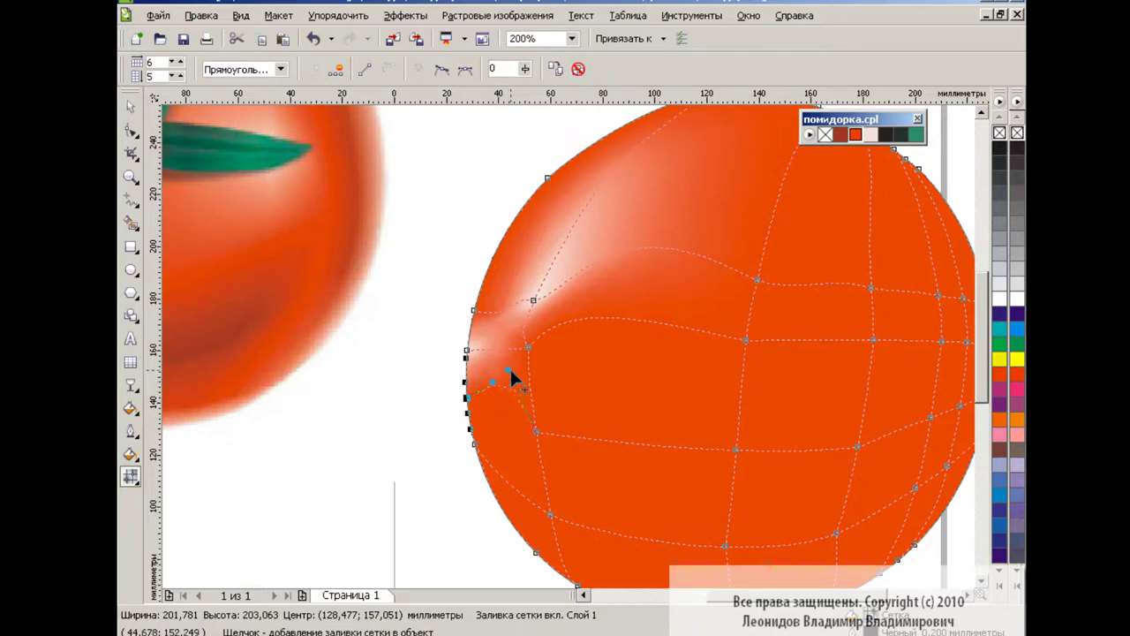
pyautogui.click(506, 348)
# - Select the whole mesh tomato and set the view zoom to 150%
pyautogui.click(374, 411)
pyautogui.click(374, 417)
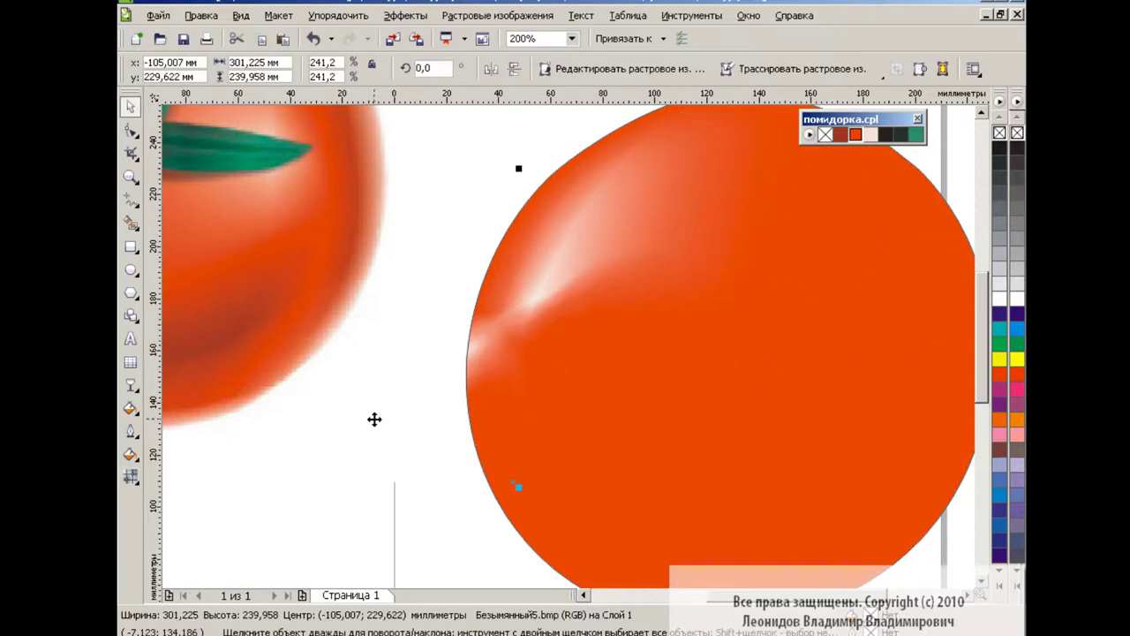
pyautogui.click(130, 107)
pyautogui.click(547, 221)
pyautogui.click(571, 38)
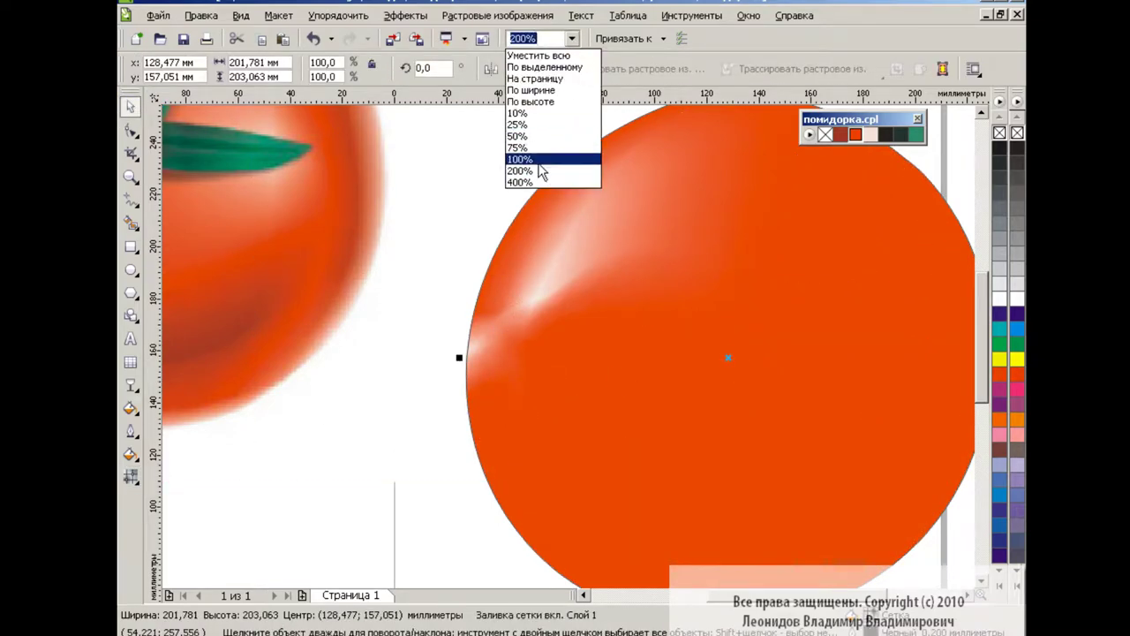
pyautogui.click(510, 38)
pyautogui.press('Return')
# - Pull the highlight node's curve down to reshape the upper-left highlight
pyautogui.scroll(-1, 981, 388)
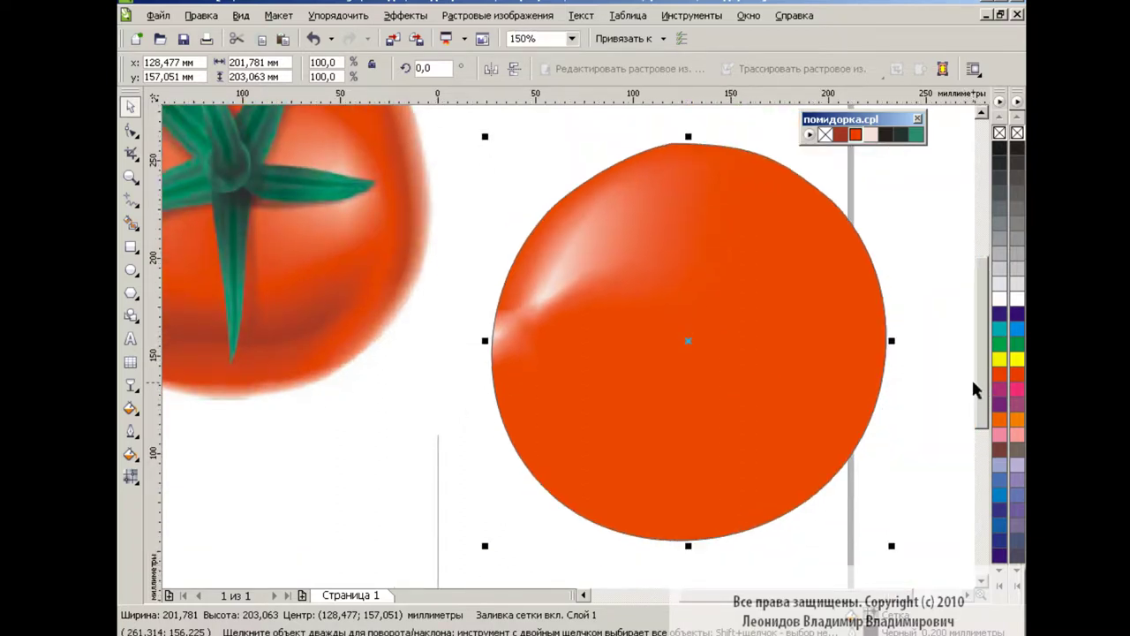
pyautogui.click(131, 476)
pyautogui.click(540, 297)
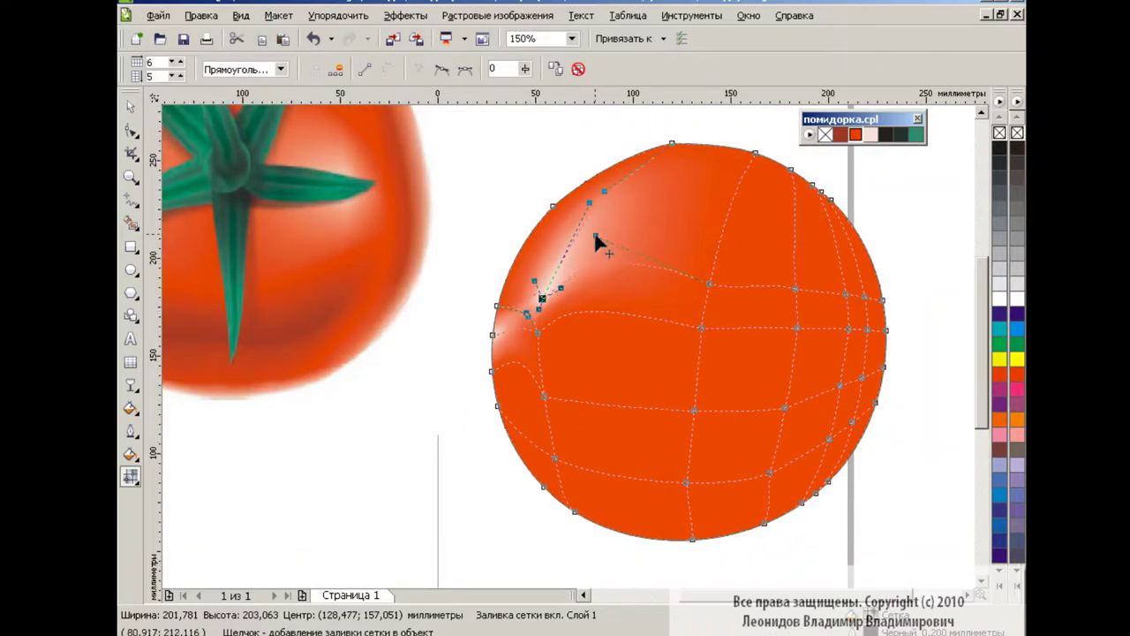
pyautogui.moveTo(598, 229); pyautogui.dragTo(560, 311)
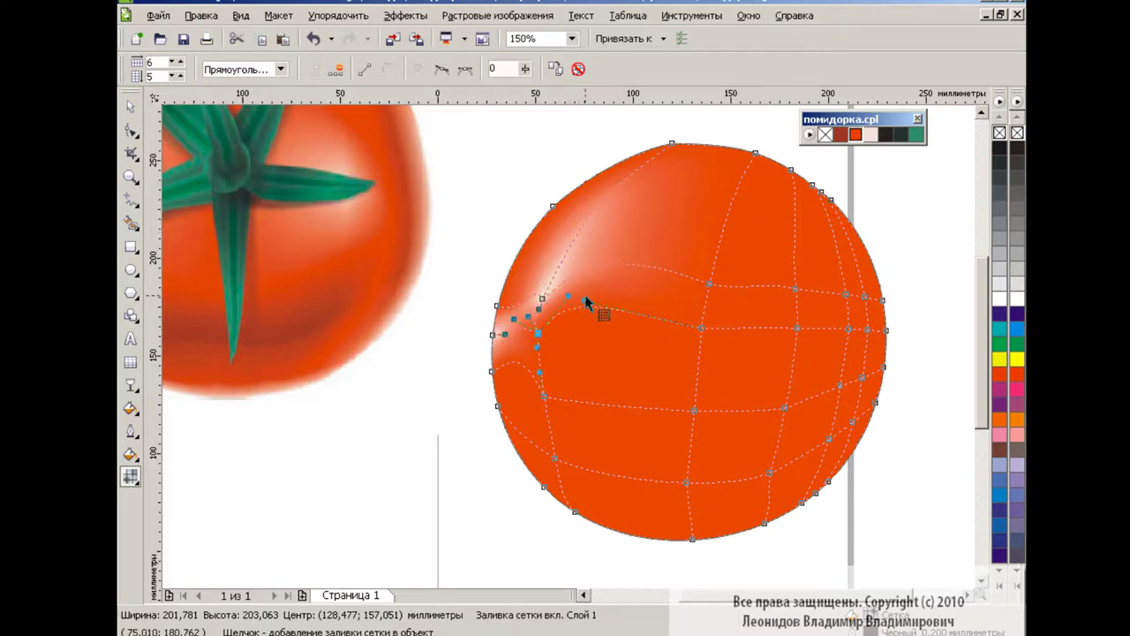
pyautogui.click(701, 326)
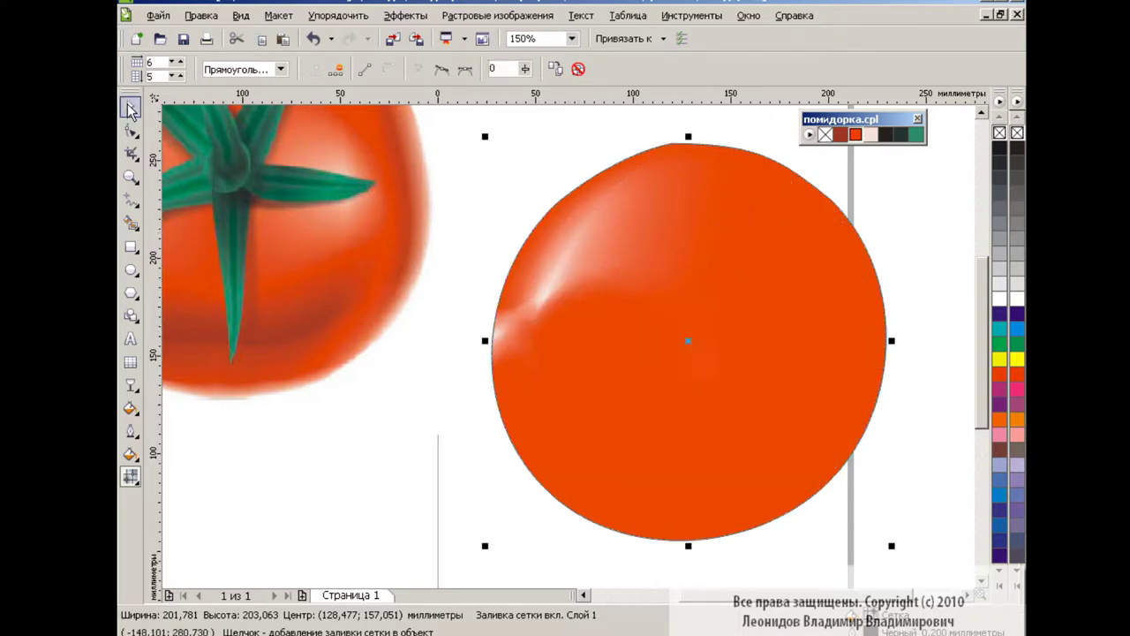
pyautogui.click(374, 403)
pyautogui.click(548, 356)
pyautogui.click(493, 334)
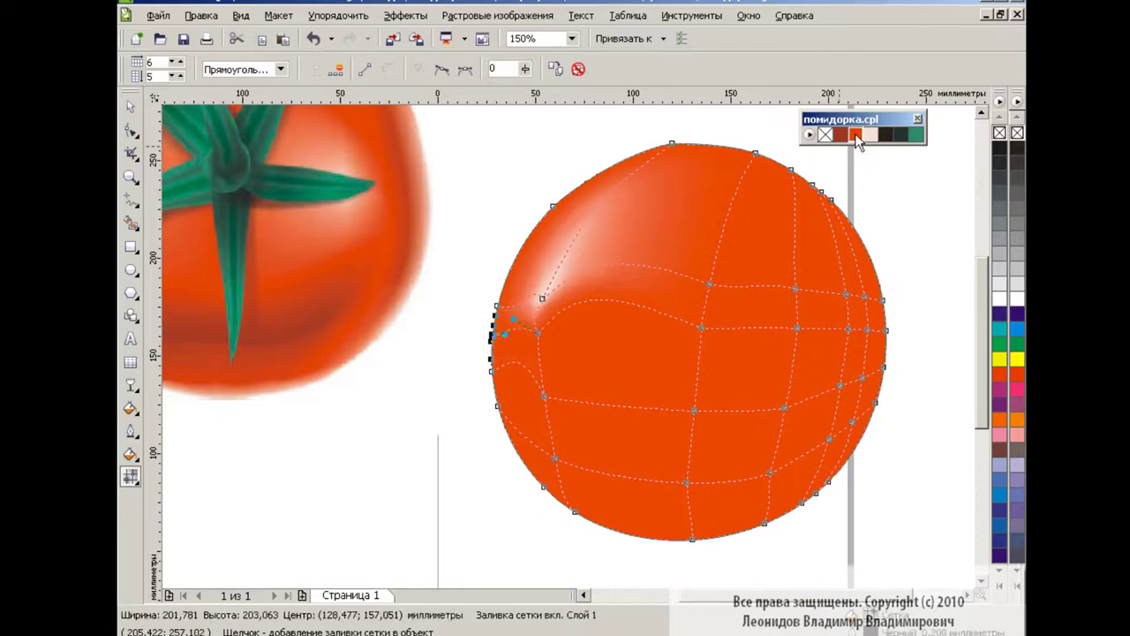
# - At 100%, tint the left-edge mesh node pale pink (R253 G236 B227) and move the palette aside
pyautogui.click(571, 38)
pyautogui.click(522, 165)
pyautogui.press('space')
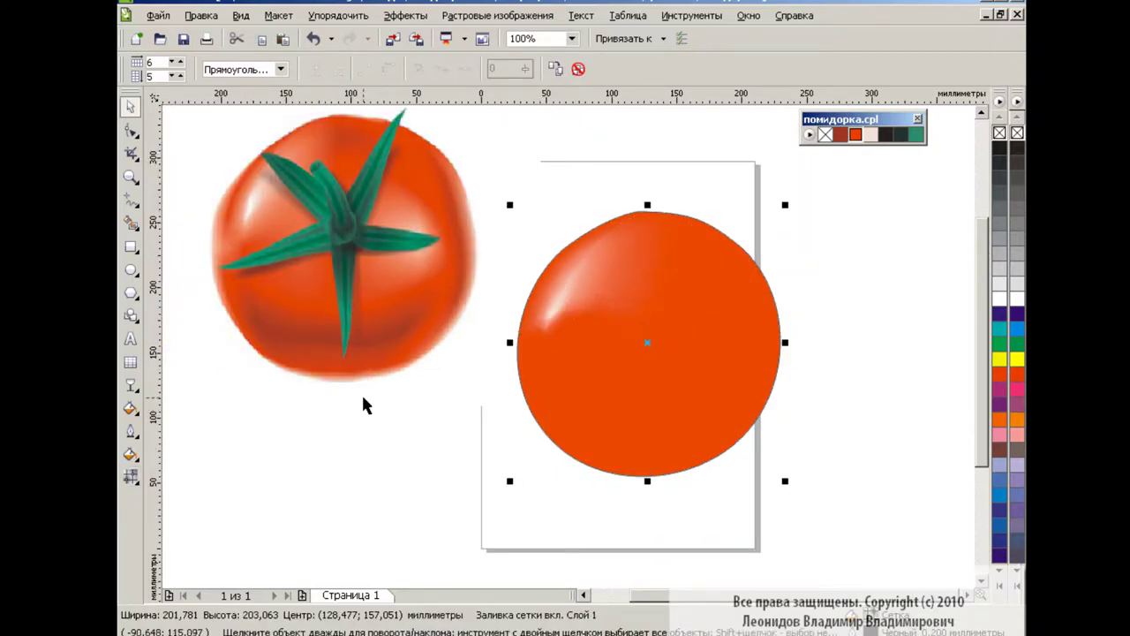
pyautogui.press('space')
pyautogui.click(514, 363)
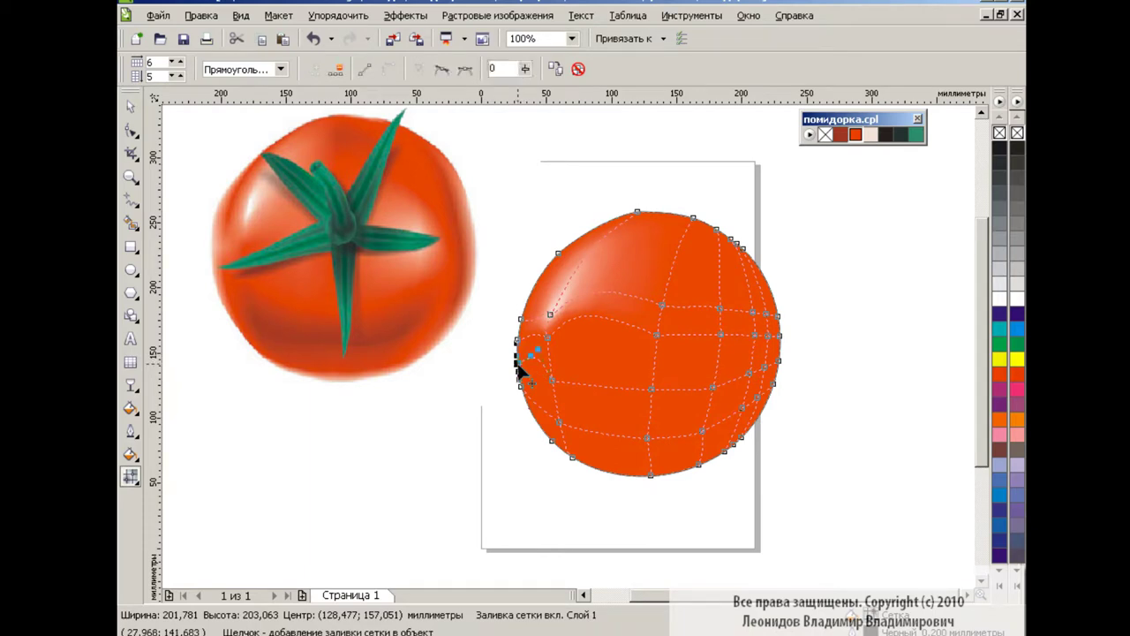
pyautogui.click(871, 134)
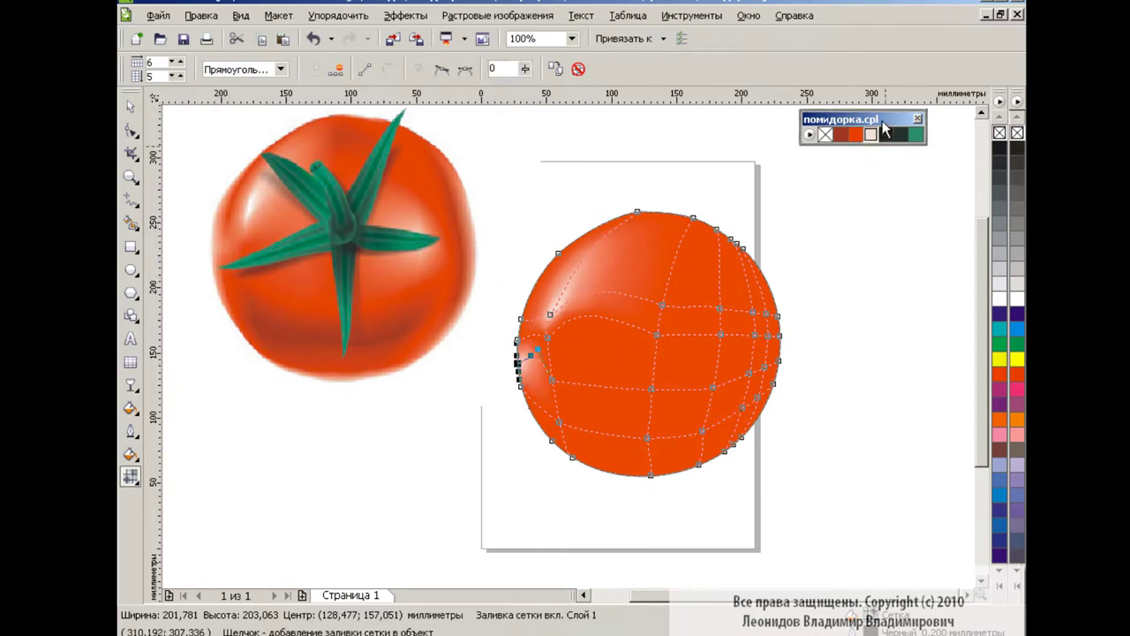
pyautogui.moveTo(881, 119); pyautogui.dragTo(749, 122)
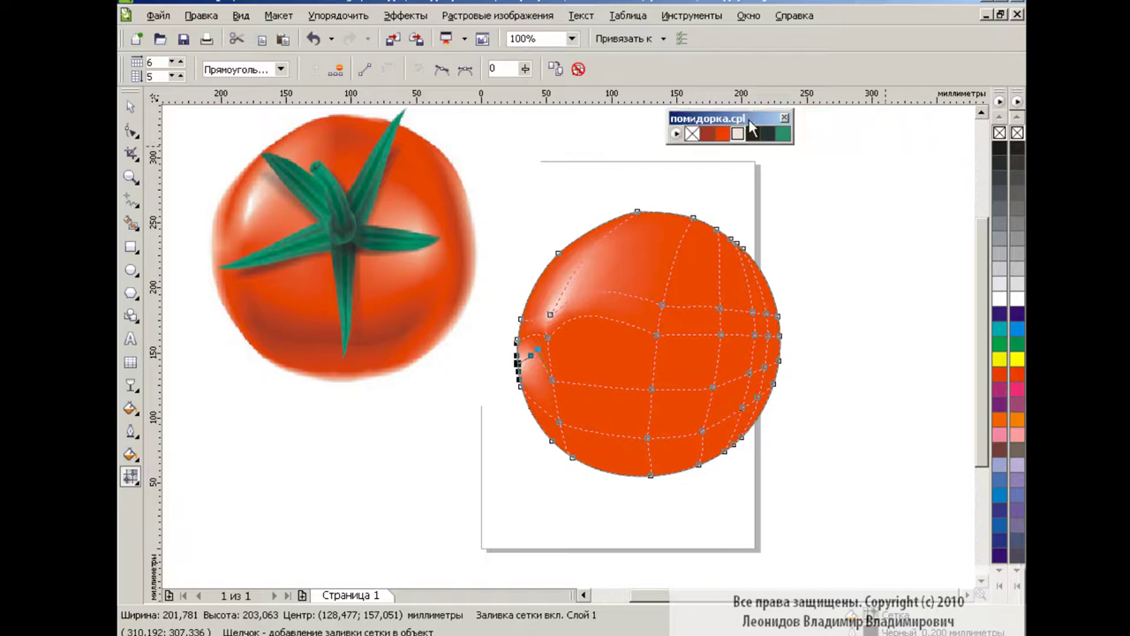
pyautogui.click(748, 15)
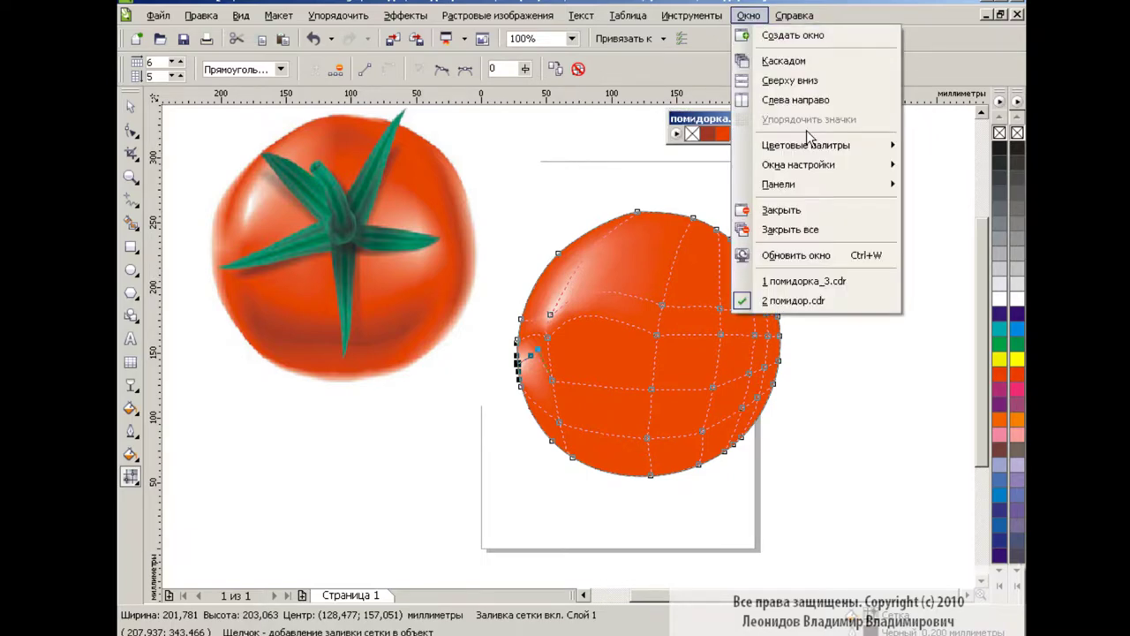
# - Try a pink in the Colour docker, then close the docker and resume mesh editing
pyautogui.click(639, 425)
pyautogui.click(834, 178)
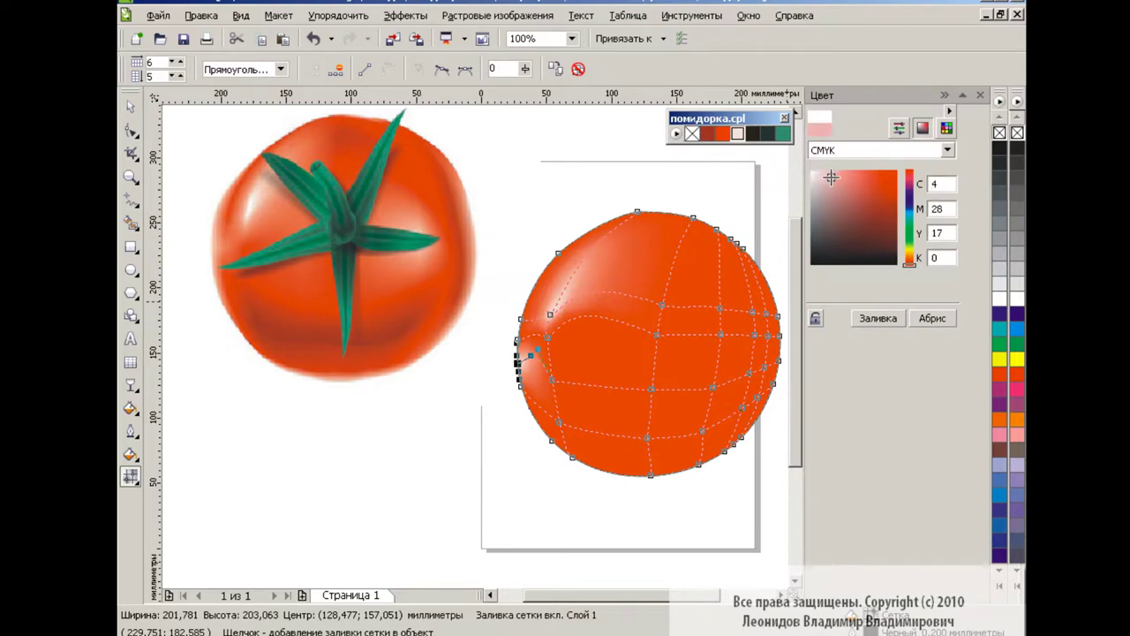
pyautogui.click(880, 319)
pyautogui.press('space')
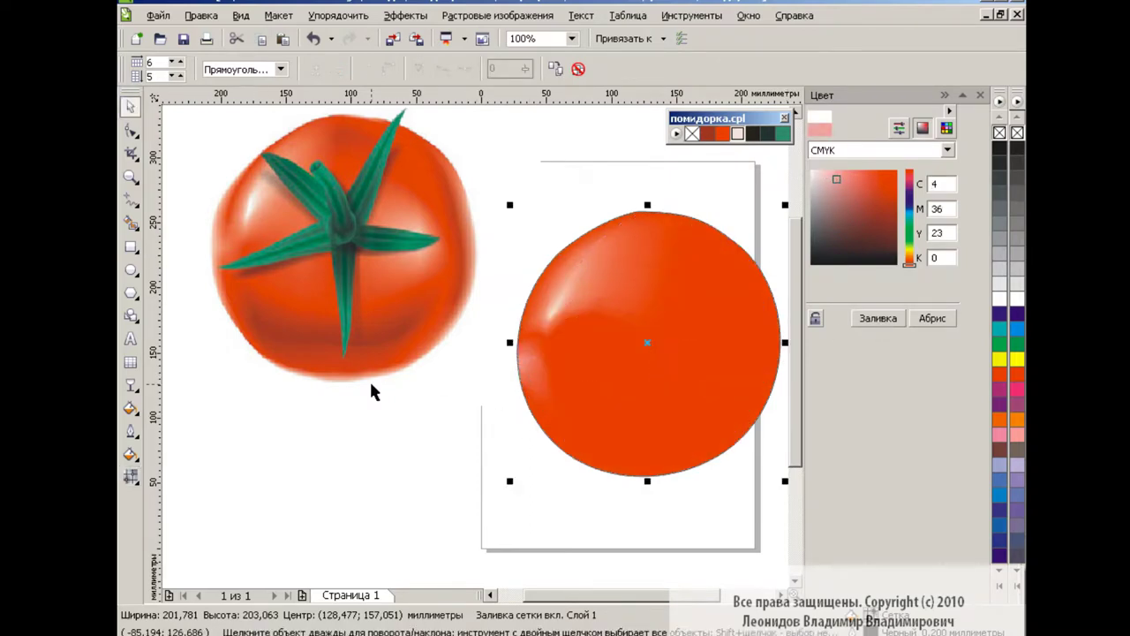
pyautogui.click(980, 95)
pyautogui.press('space')
# - At 200% zoom, select the left-edge and upper-left highlight mesh nodes
pyautogui.click(571, 38)
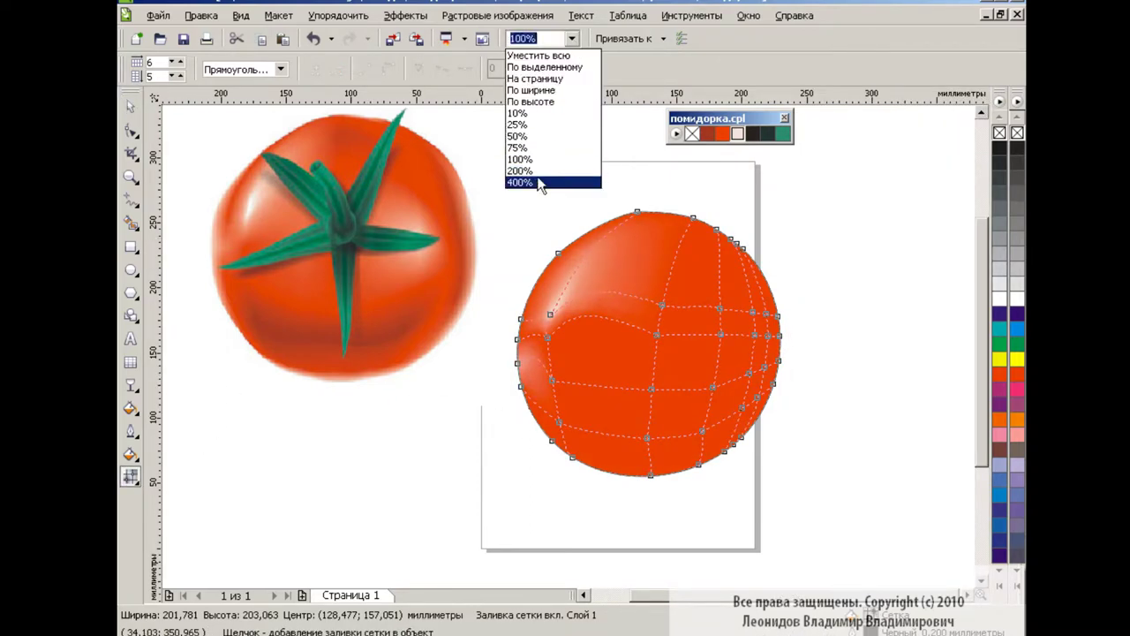
pyautogui.click(551, 183)
pyautogui.click(571, 38)
pyautogui.click(547, 168)
pyautogui.click(493, 364)
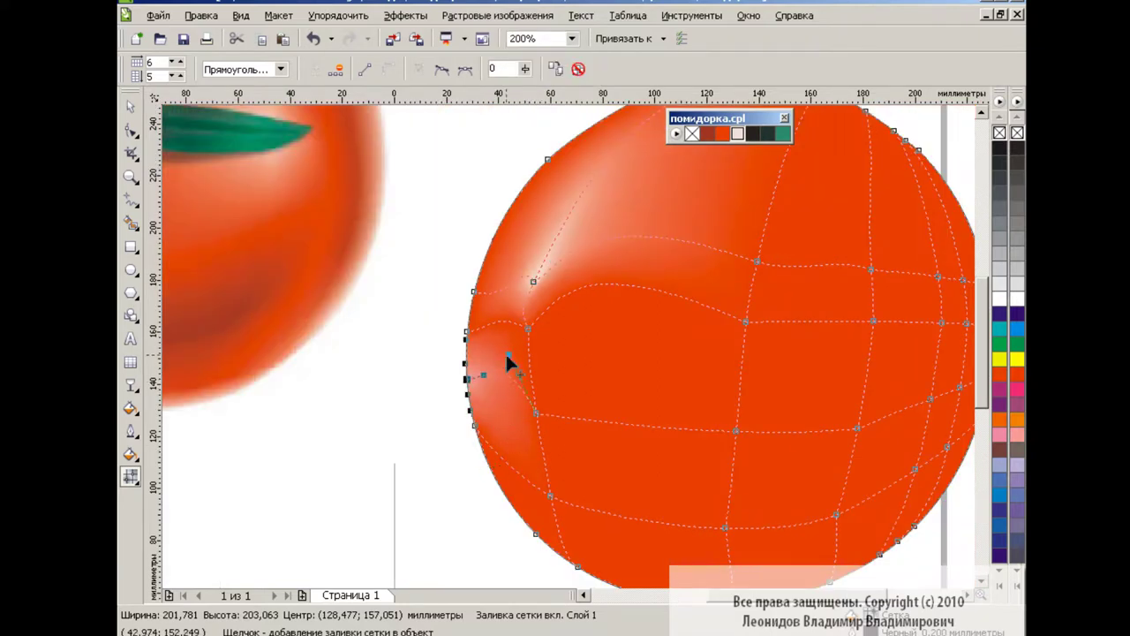
pyautogui.click(527, 329)
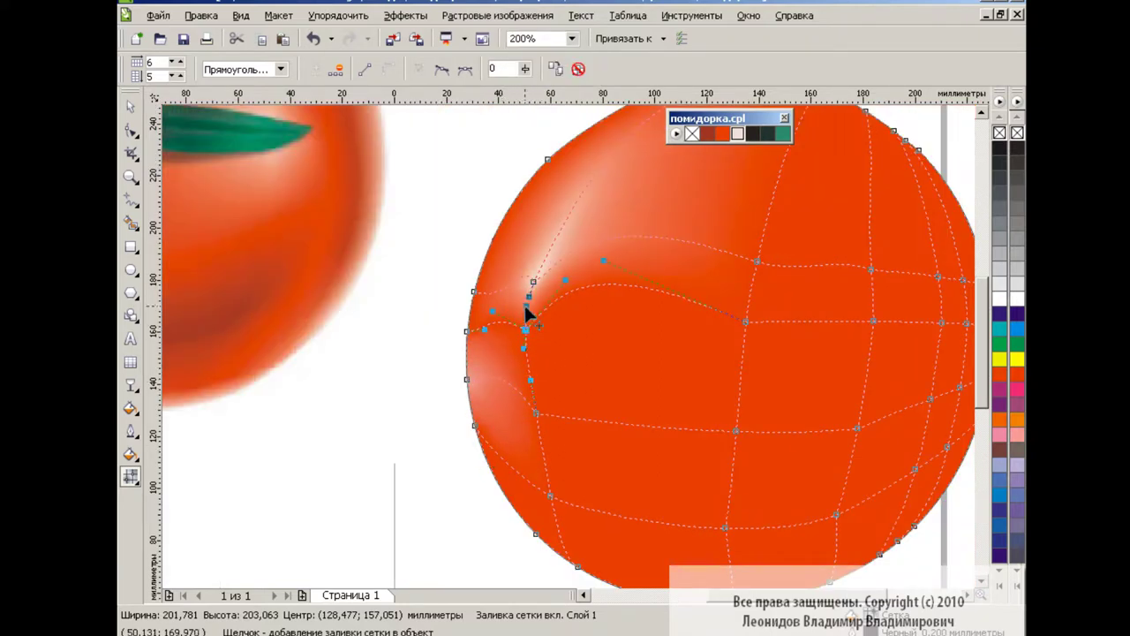
pyautogui.click(532, 281)
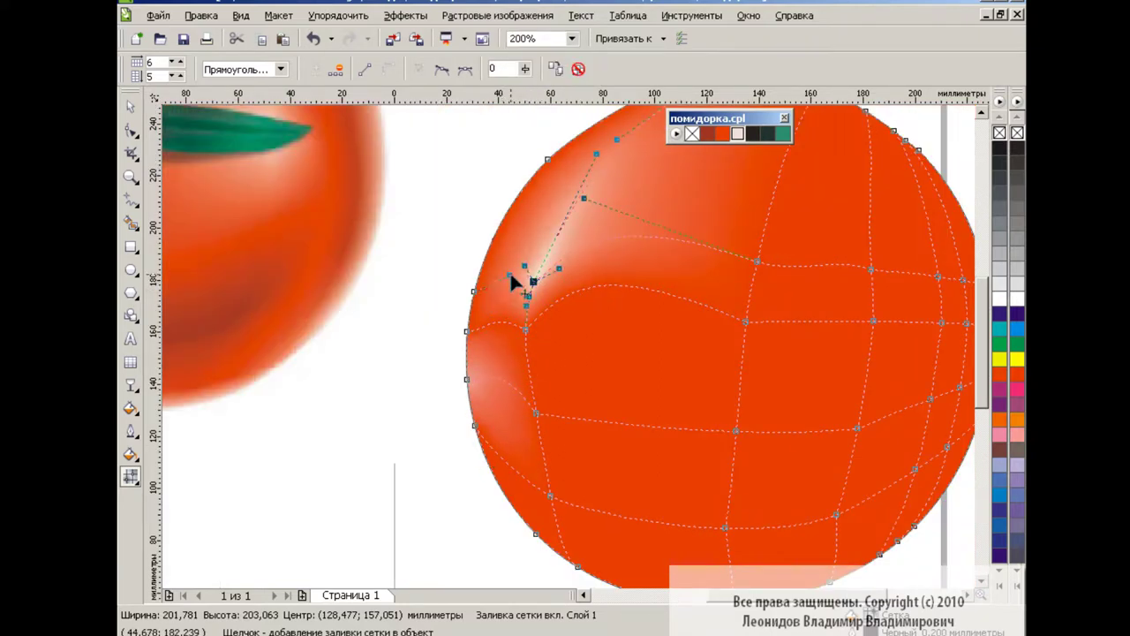
# - At 100%, drag the upper-left highlight curve up into a soft rounded glow
pyautogui.press('space')
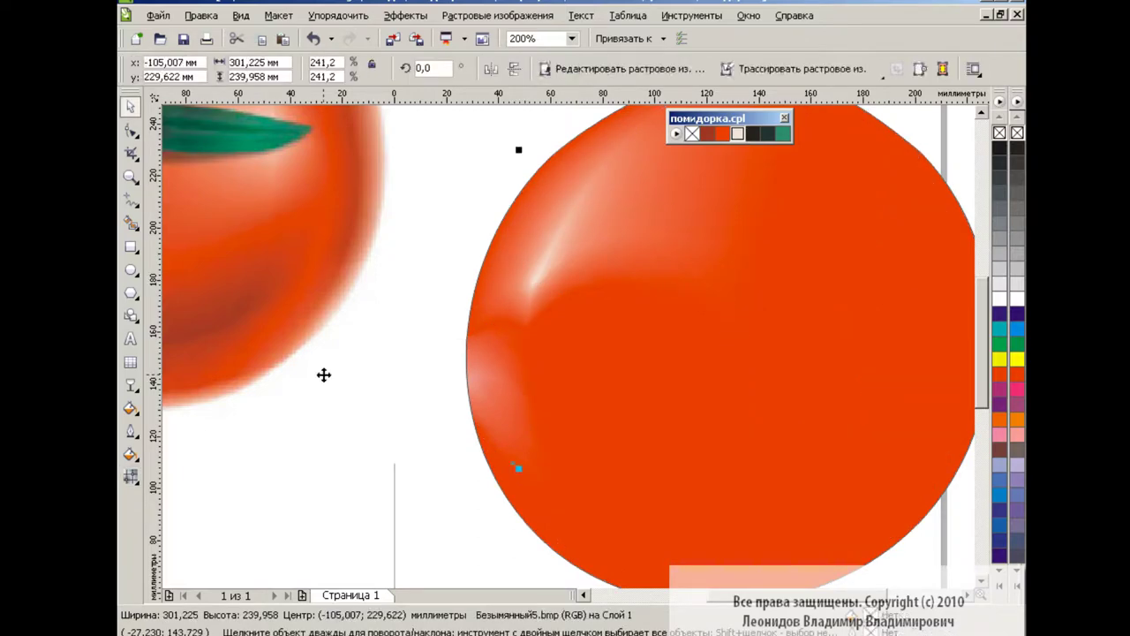
pyautogui.click(571, 38)
pyautogui.click(537, 160)
pyautogui.press('space')
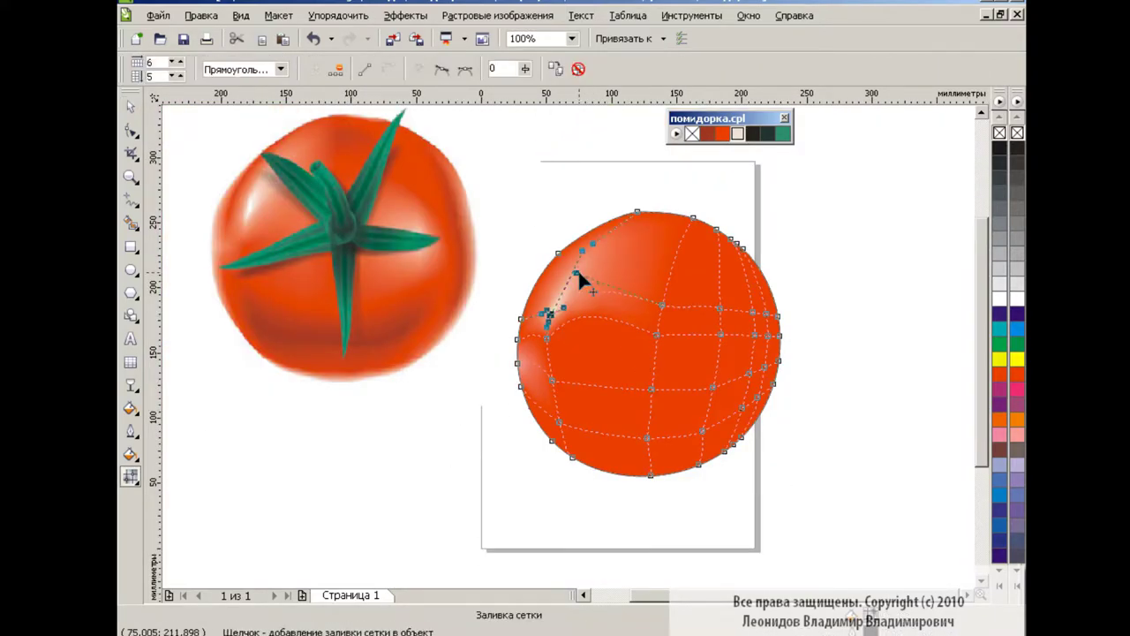
pyautogui.moveTo(574, 278); pyautogui.dragTo(574, 250)
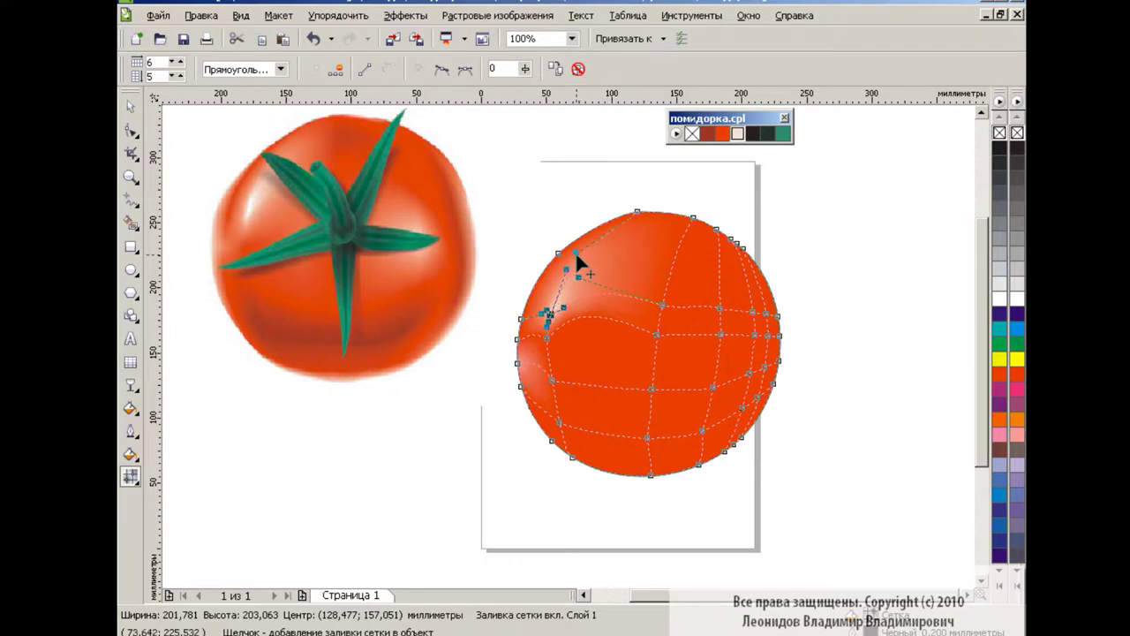
pyautogui.press('space')
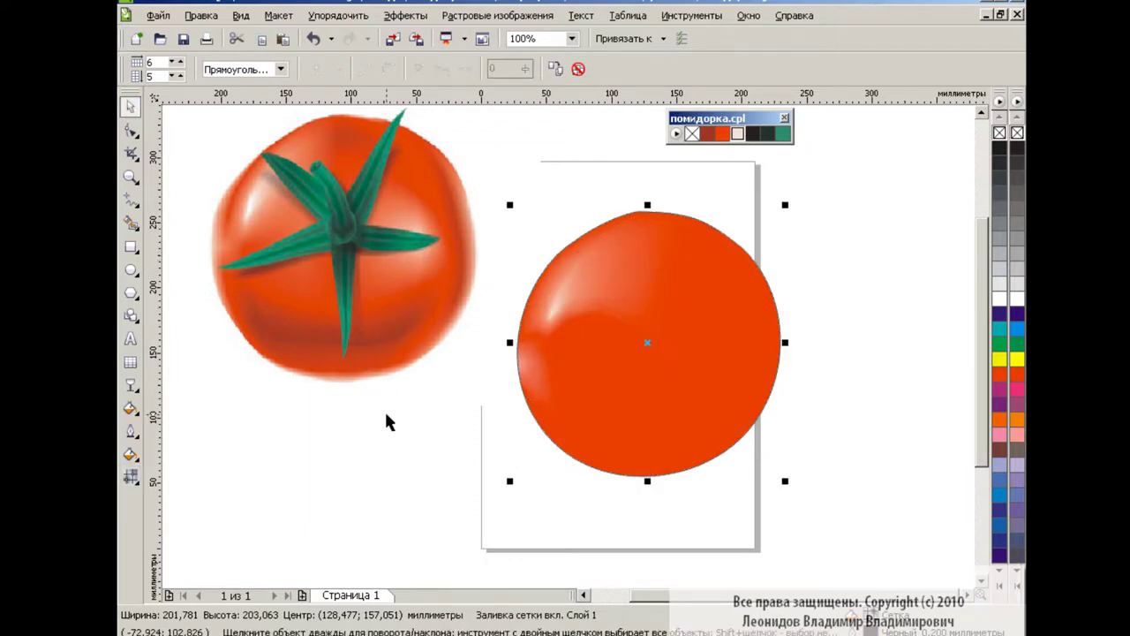
pyautogui.press('space')
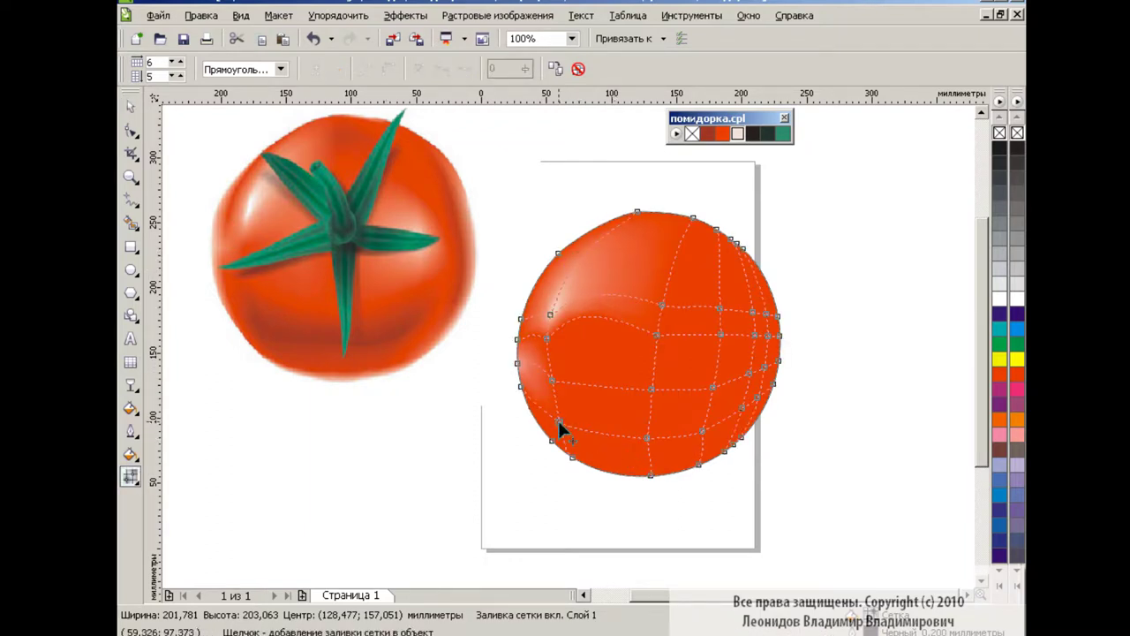
# - Select the lower-left and lower-right mesh nodes, then reselect the right tomato's mesh
pyautogui.click(558, 417)
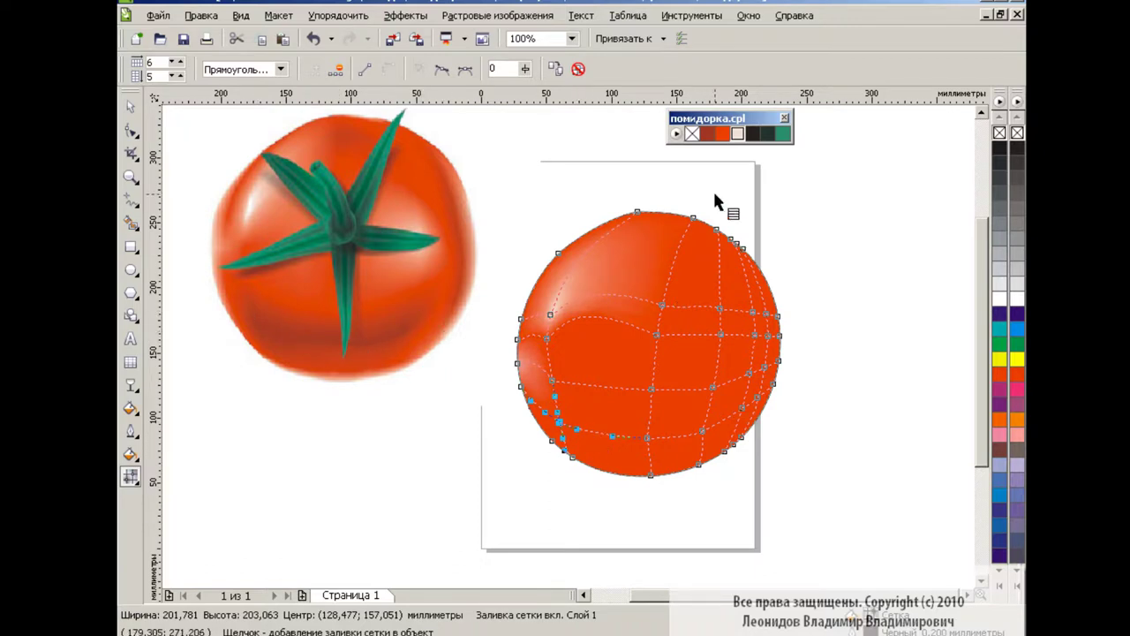
pyautogui.click(703, 431)
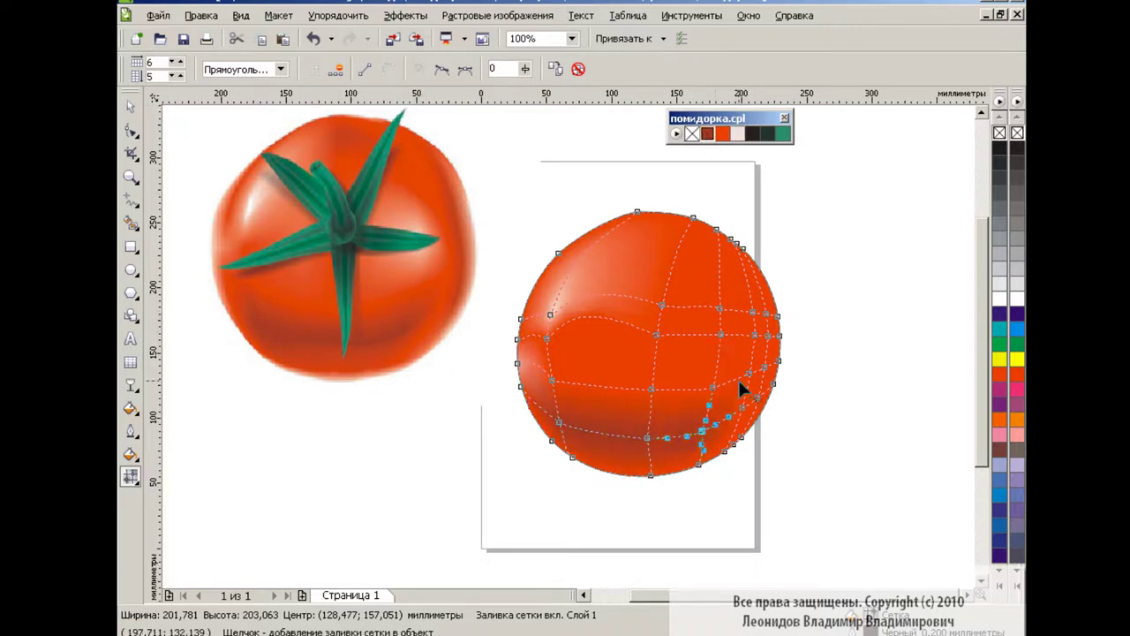
pyautogui.press('space')
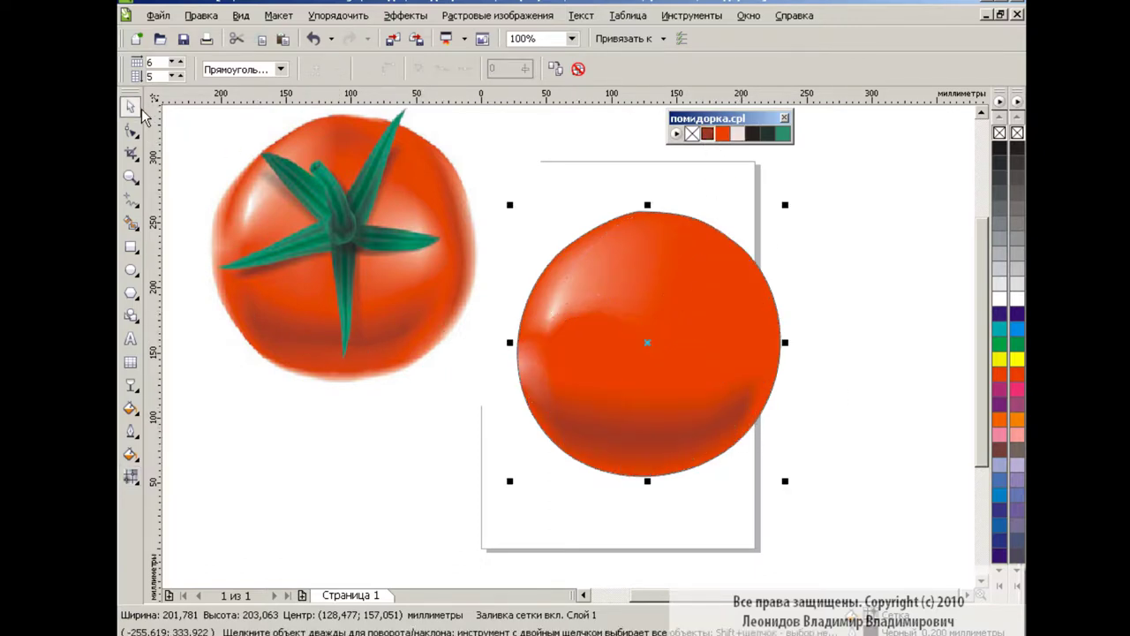
pyautogui.press('Tab')
pyautogui.click(411, 448)
pyautogui.click(672, 434)
pyautogui.press('space')
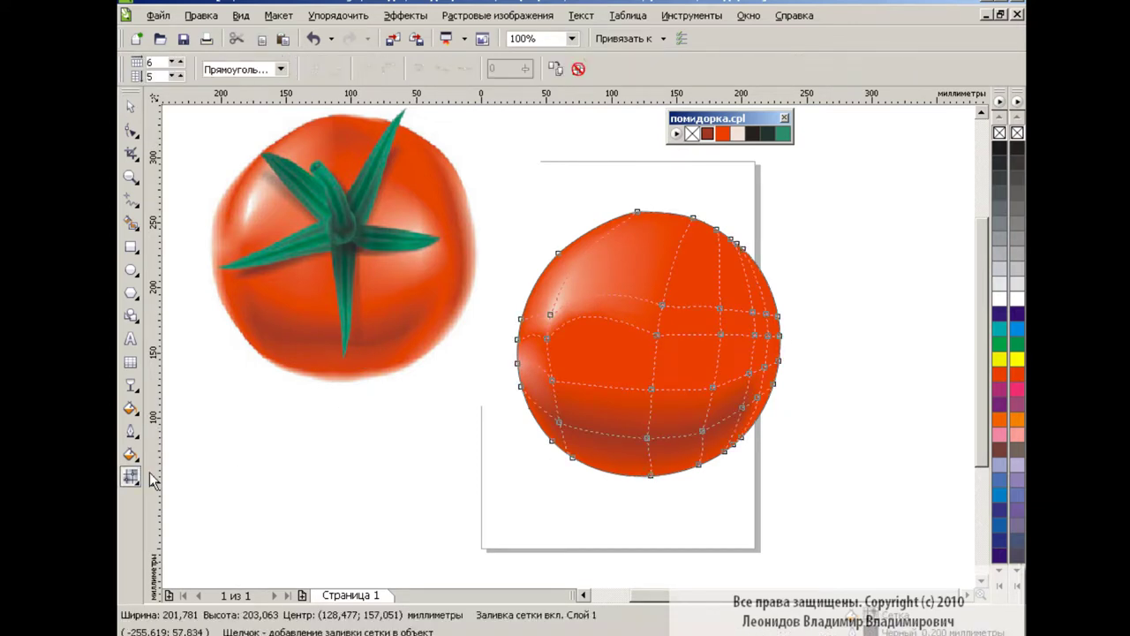
# - At 200%, nudge the lower-left mesh node slightly up-left to round the shadow
pyautogui.click(572, 38)
pyautogui.click(530, 171)
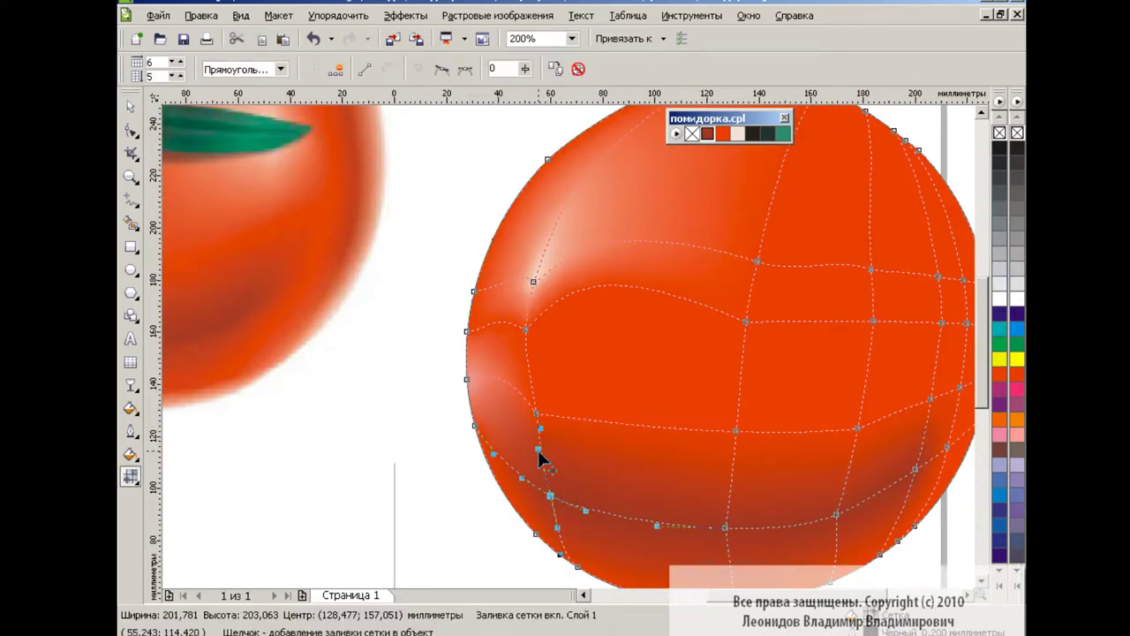
pyautogui.moveTo(541, 431); pyautogui.dragTo(535, 428)
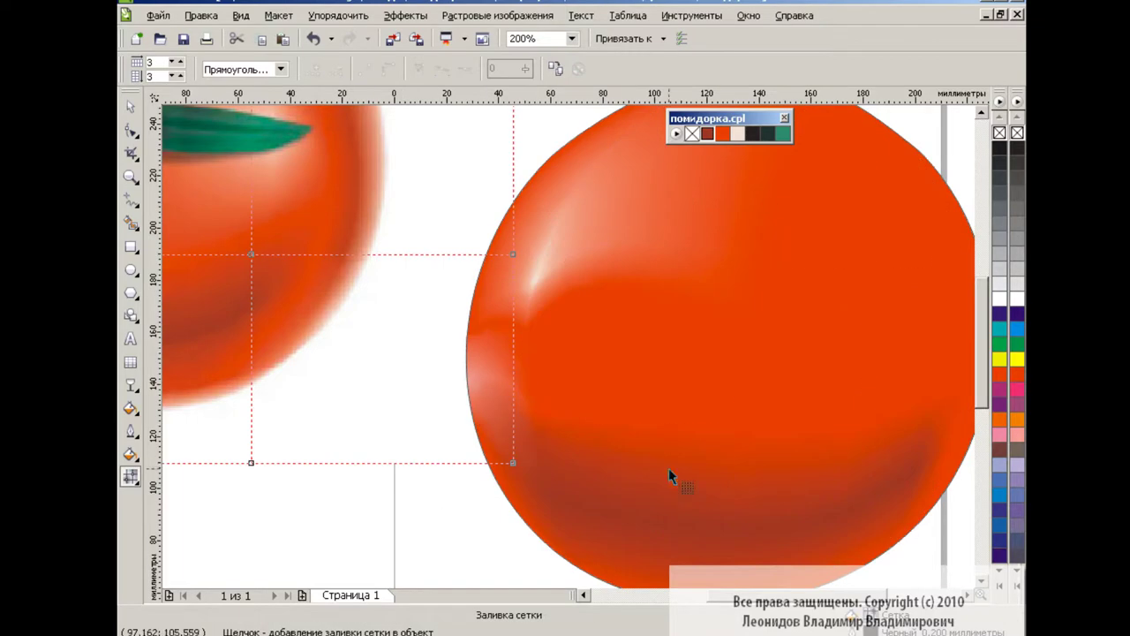
pyautogui.press('space')
pyautogui.click(571, 39)
pyautogui.click(530, 162)
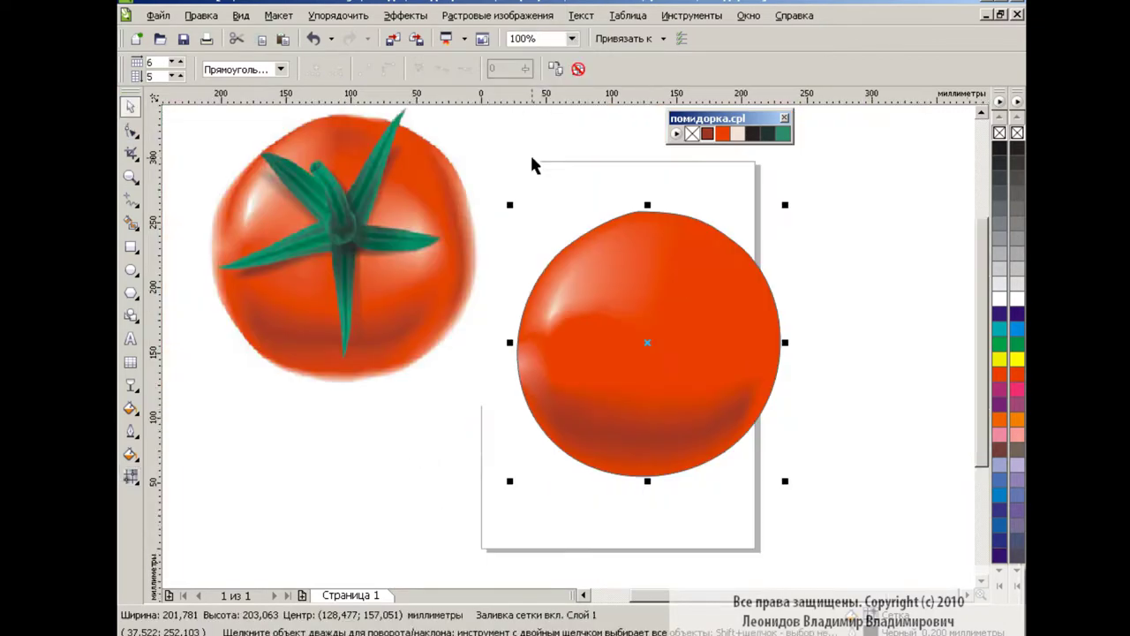
pyautogui.press('space')
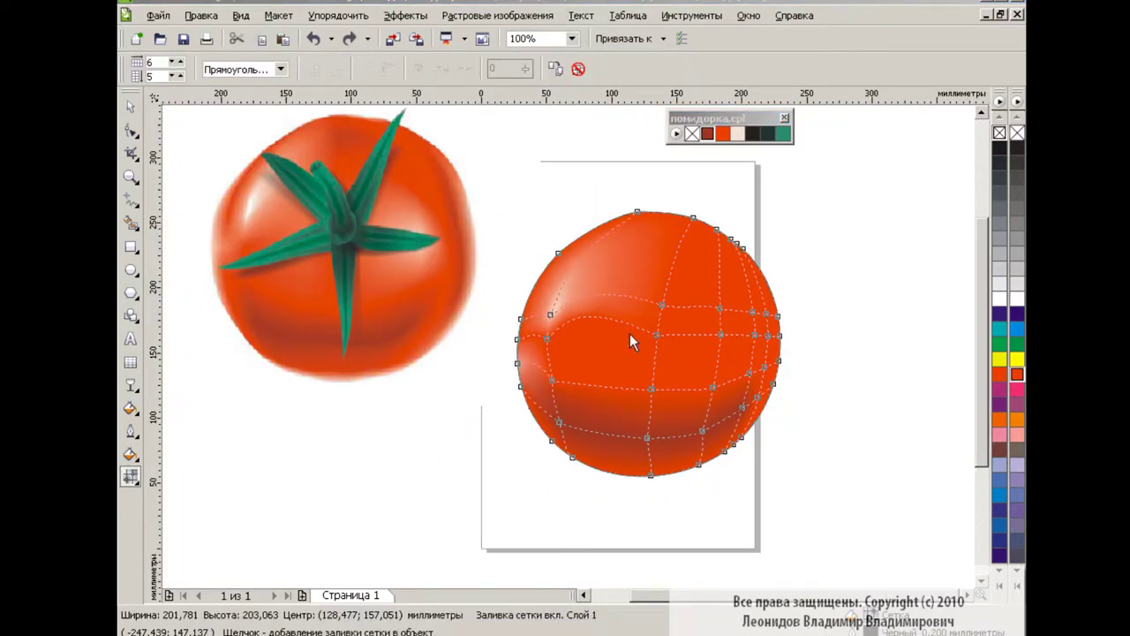
# - Tint the mid-right mesh node light beige and stretch its handle up-right
pyautogui.click(720, 335)
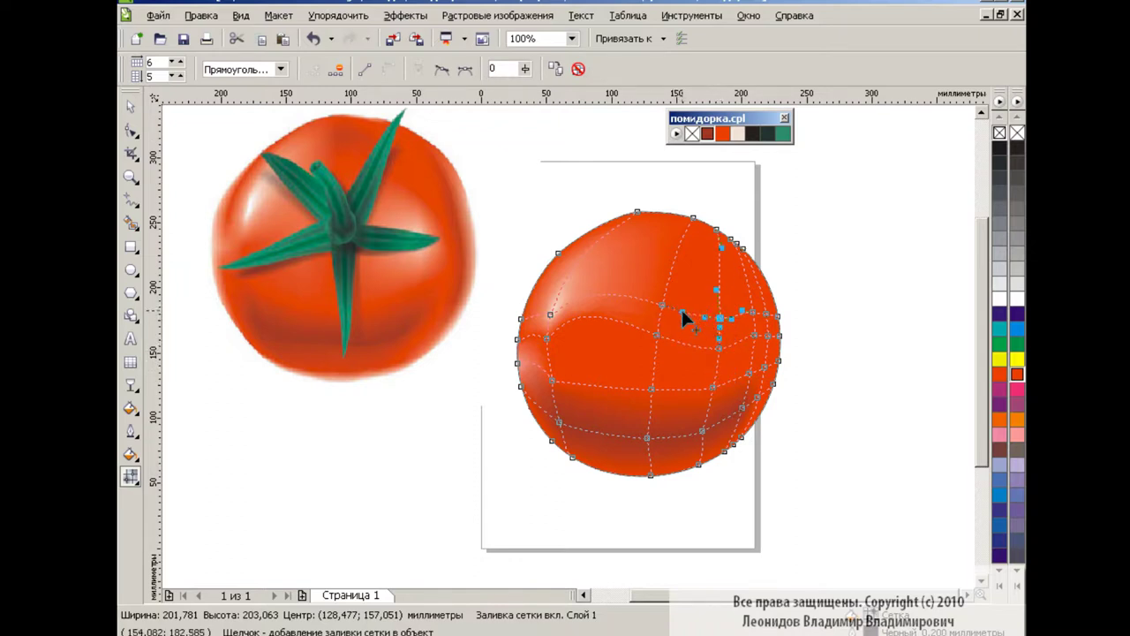
pyautogui.click(811, 328)
pyautogui.click(720, 318)
pyautogui.click(737, 133)
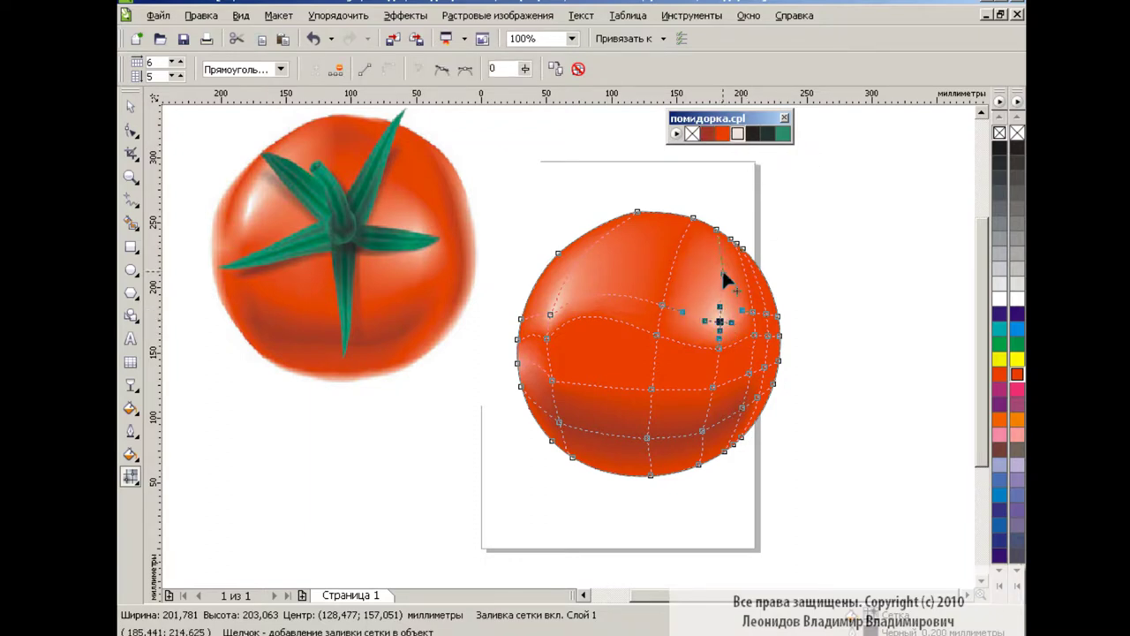
pyautogui.moveTo(718, 298); pyautogui.dragTo(724, 284)
# - Brighten the upper-right mesh node via the Colour docker, then close the docker
pyautogui.click(693, 218)
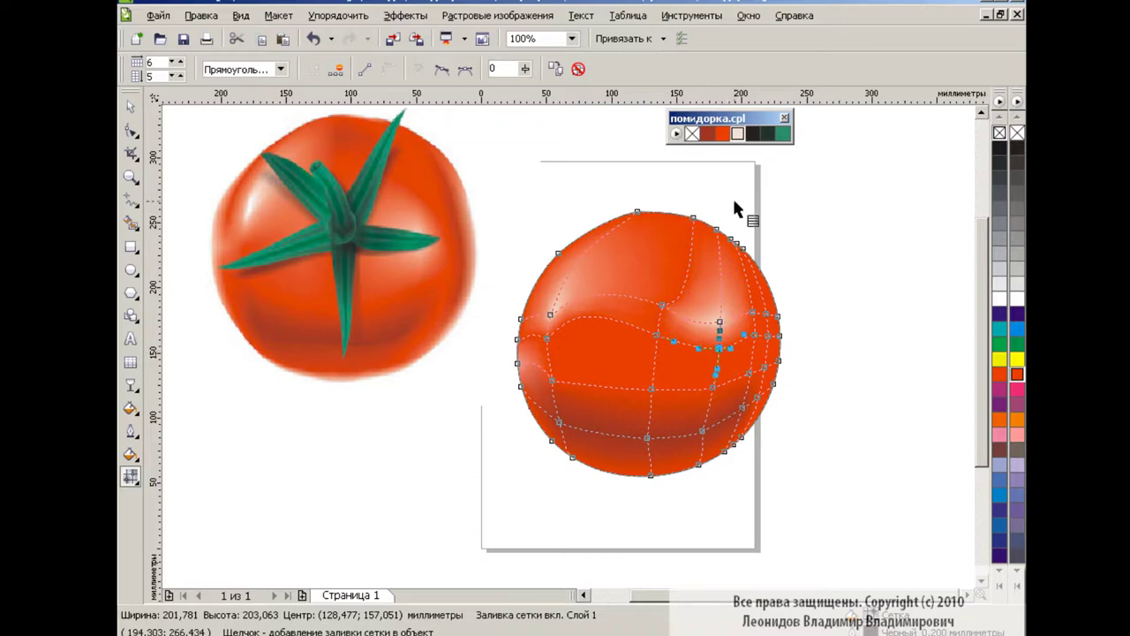
pyautogui.click(748, 15)
pyautogui.click(608, 428)
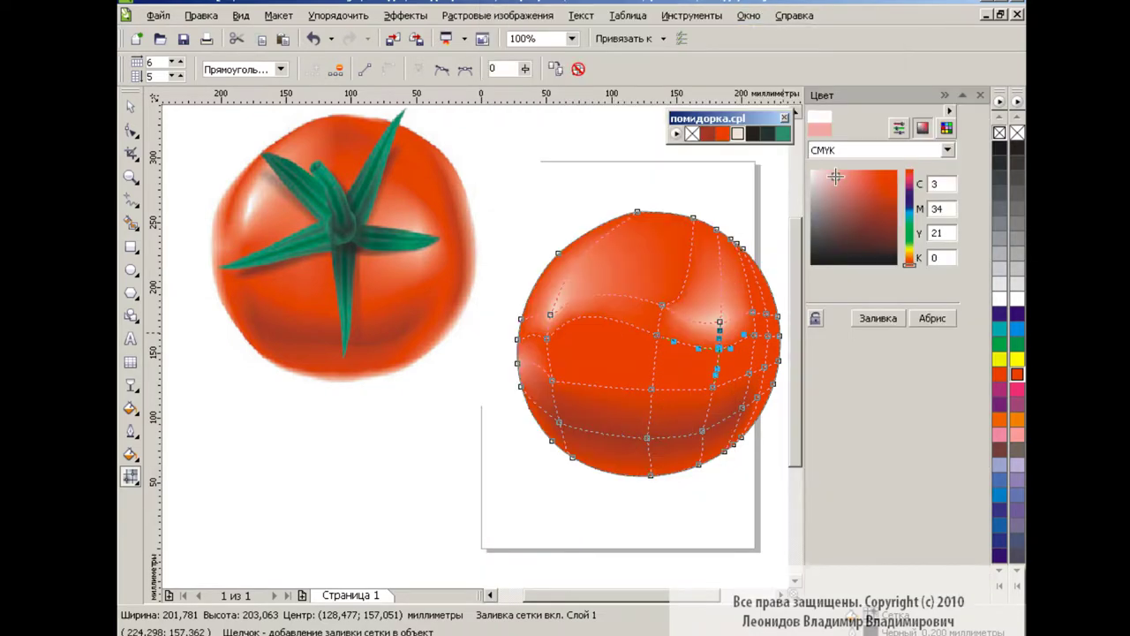
pyautogui.click(872, 319)
pyautogui.click(980, 95)
# - Pull the right-side node's upper handle down, then marquee-select the three right-edge nodes
pyautogui.press('space')
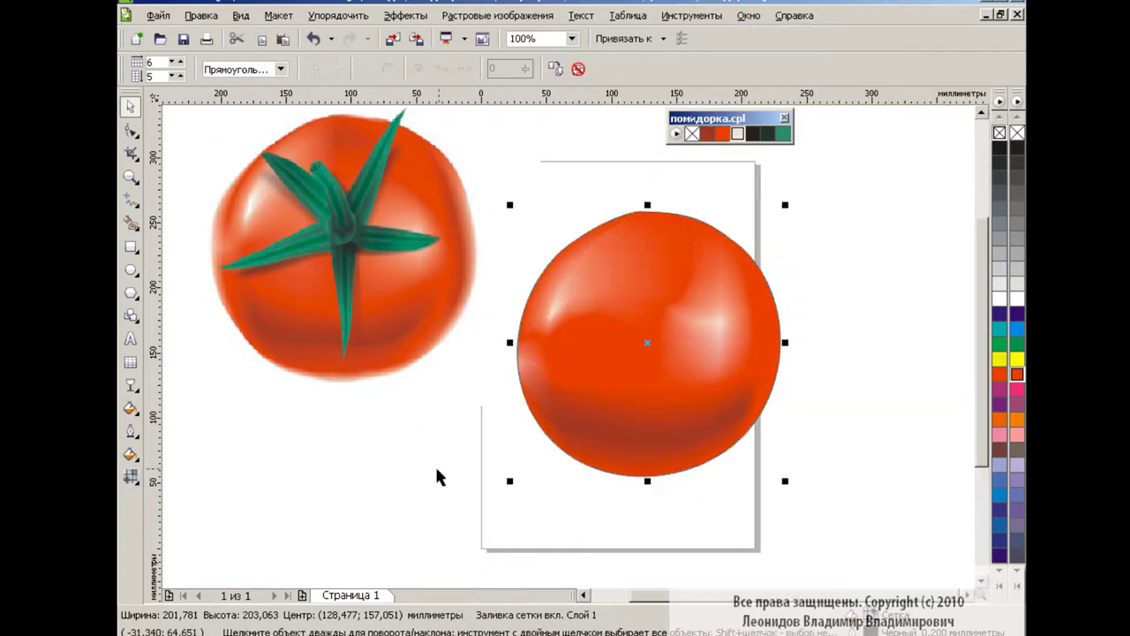
pyautogui.press('space')
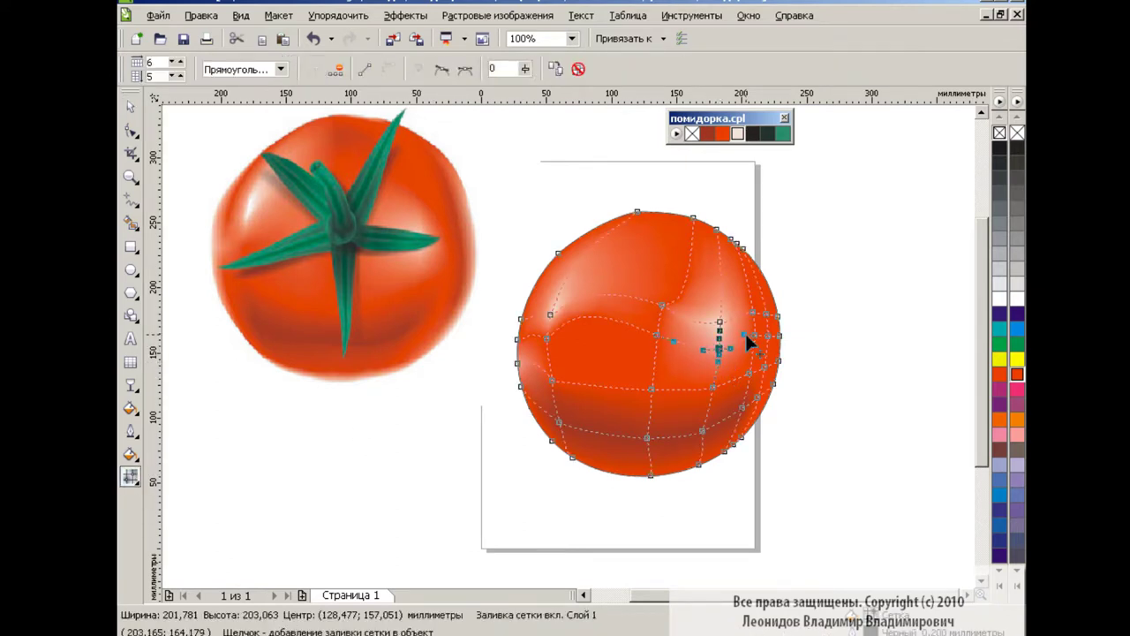
pyautogui.click(720, 322)
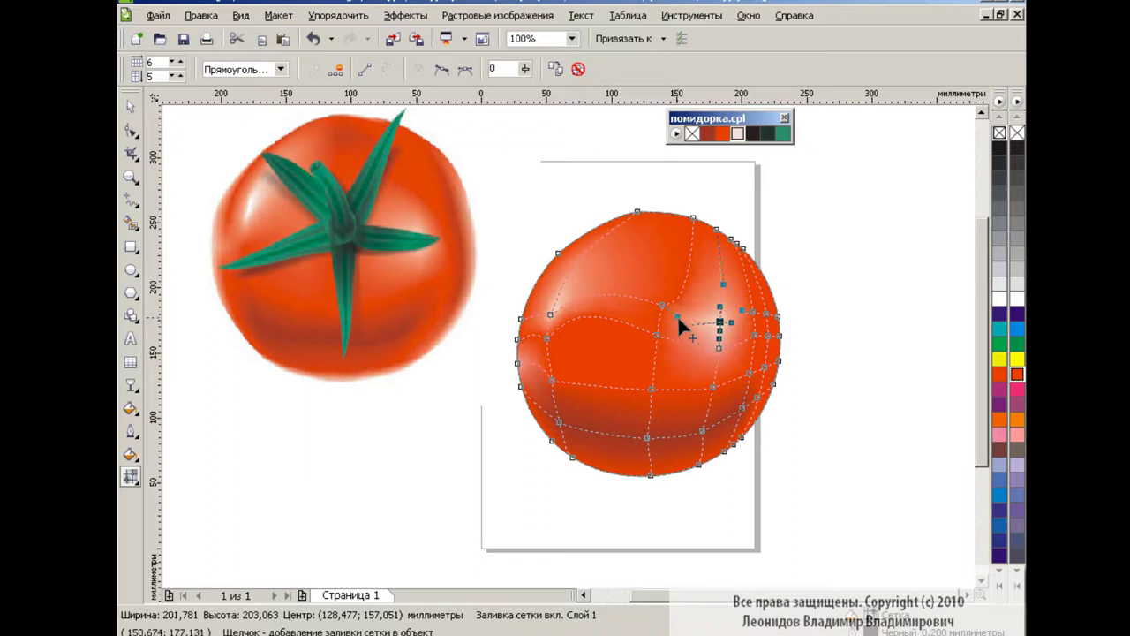
pyautogui.moveTo(723, 284); pyautogui.dragTo(734, 343)
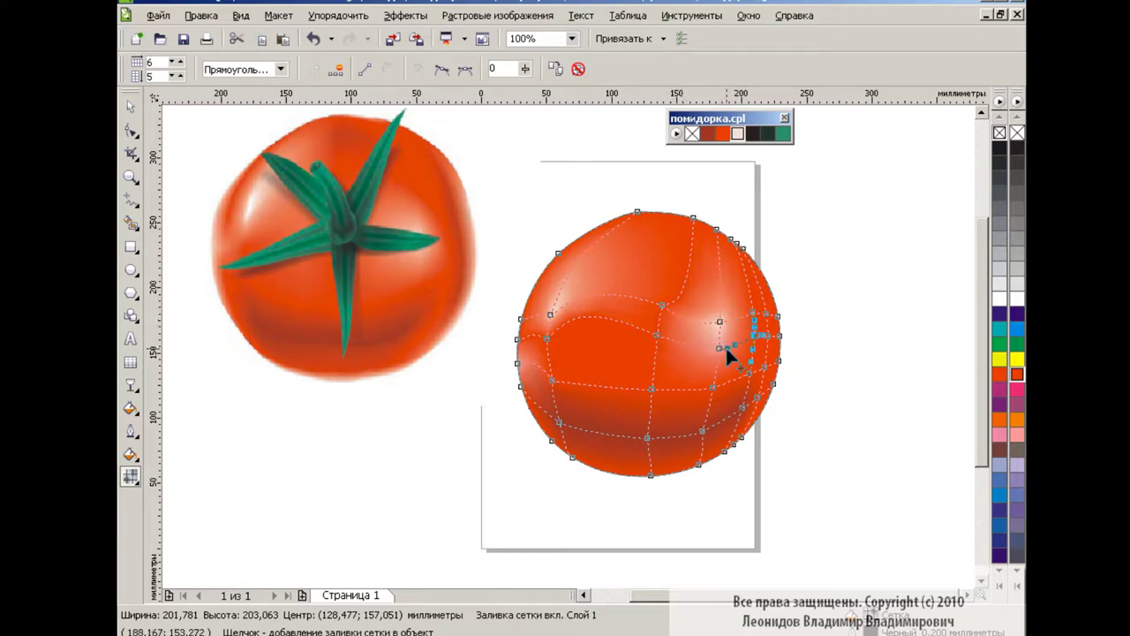
pyautogui.click(721, 321)
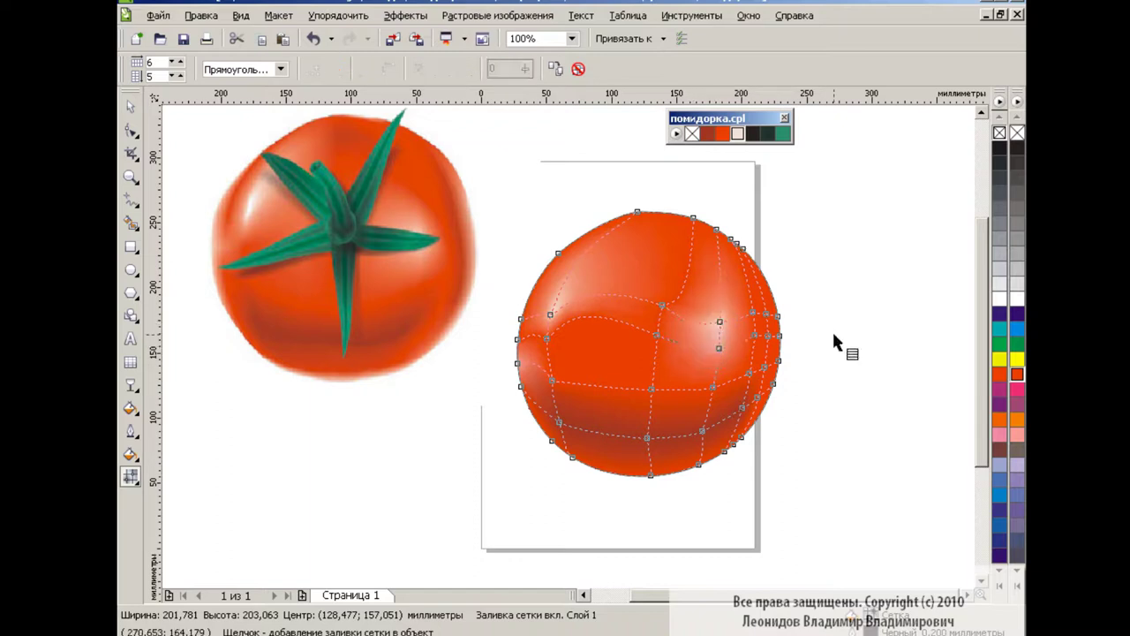
pyautogui.click(131, 106)
pyautogui.click(131, 477)
pyautogui.moveTo(797, 308); pyautogui.dragTo(782, 374)
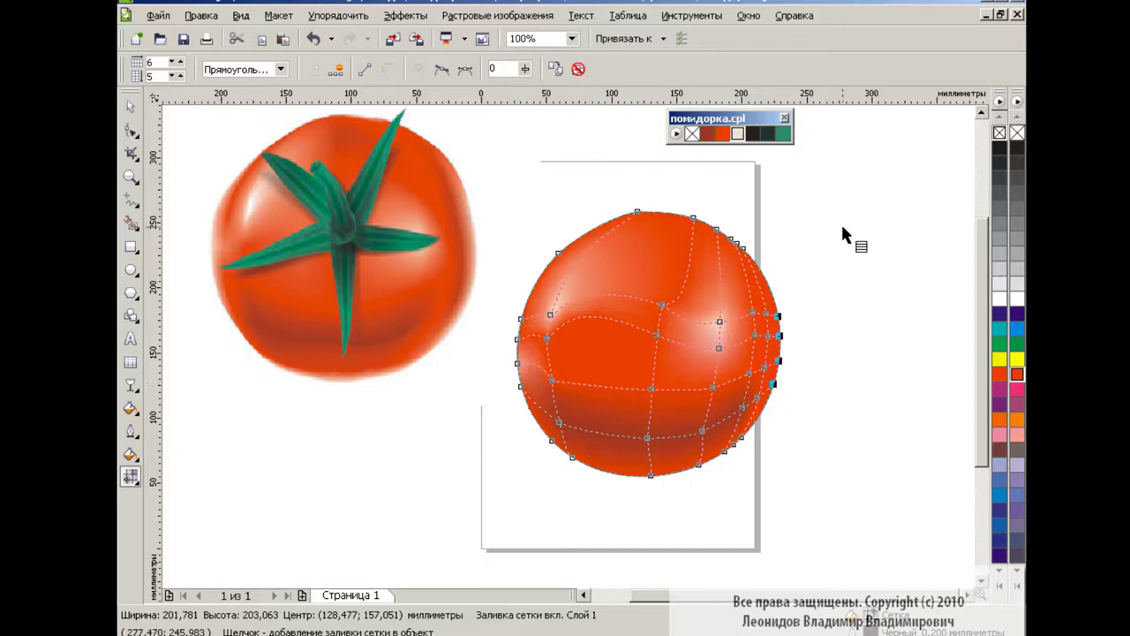
# - Fill the marquee-selected right-edge mesh nodes with CMYK 9/47/32/0 from the Colour docker
pyautogui.click(749, 15)
pyautogui.click(616, 426)
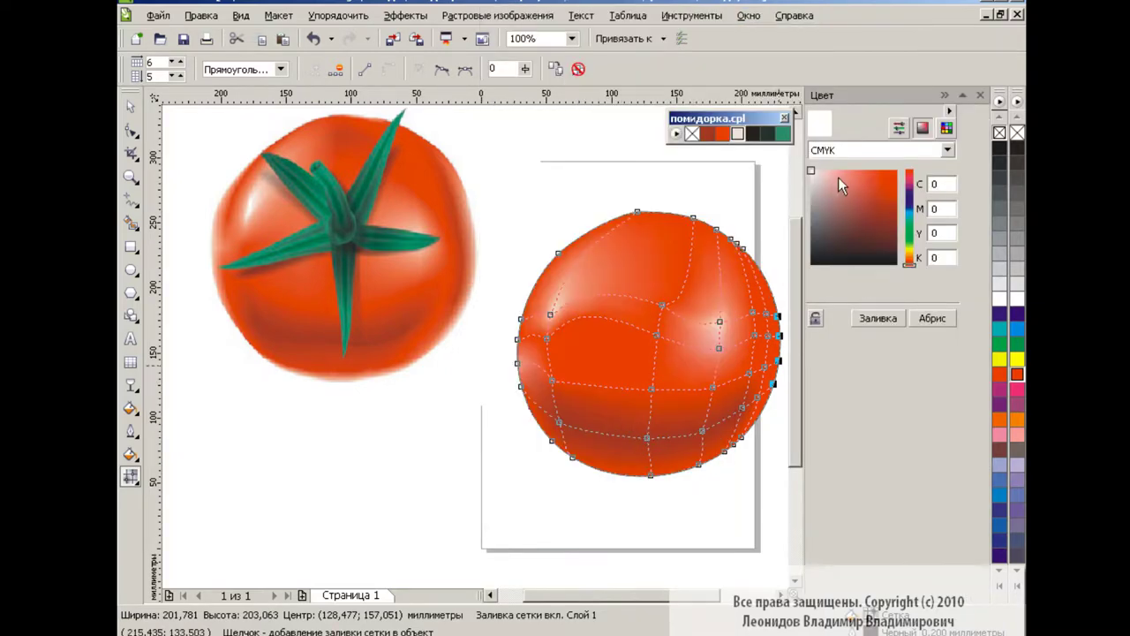
pyautogui.moveTo(839, 176); pyautogui.dragTo(852, 183)
pyautogui.click(880, 319)
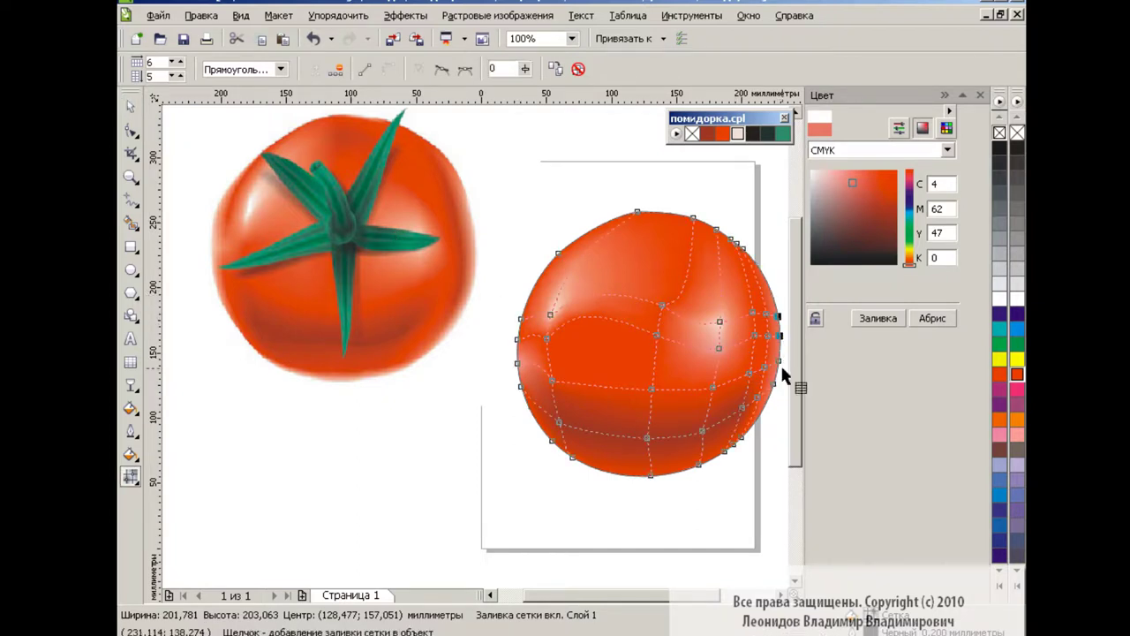
pyautogui.moveTo(772, 300); pyautogui.dragTo(792, 405)
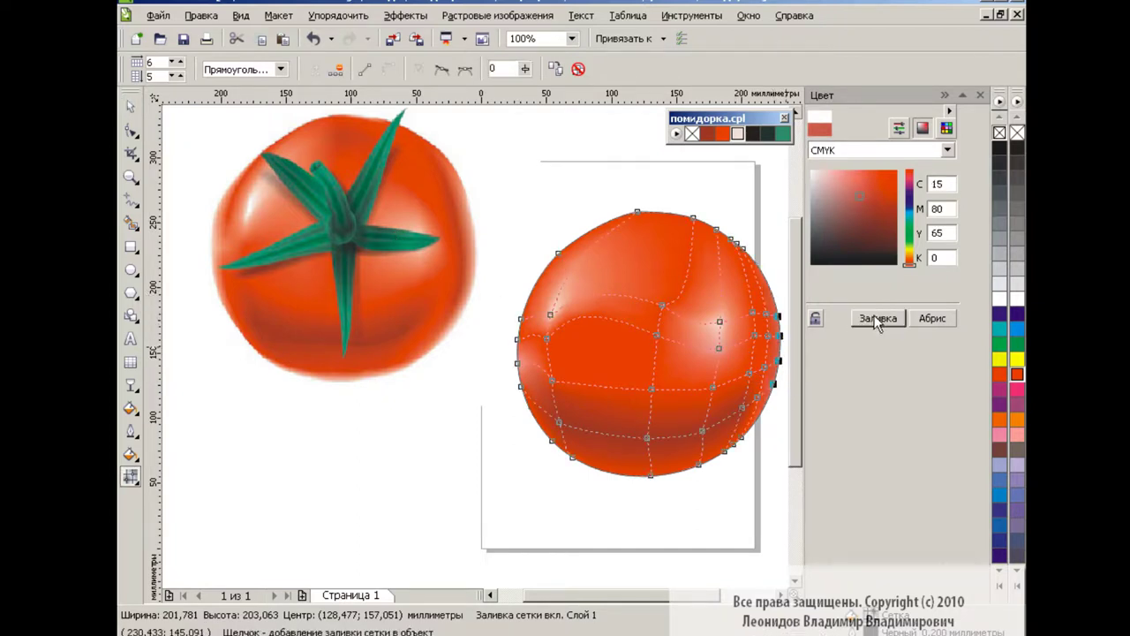
pyautogui.click(841, 185)
pyautogui.click(878, 318)
# - Close the Colour docker and return to the Mesh Fill tool on the top node
pyautogui.click(135, 110)
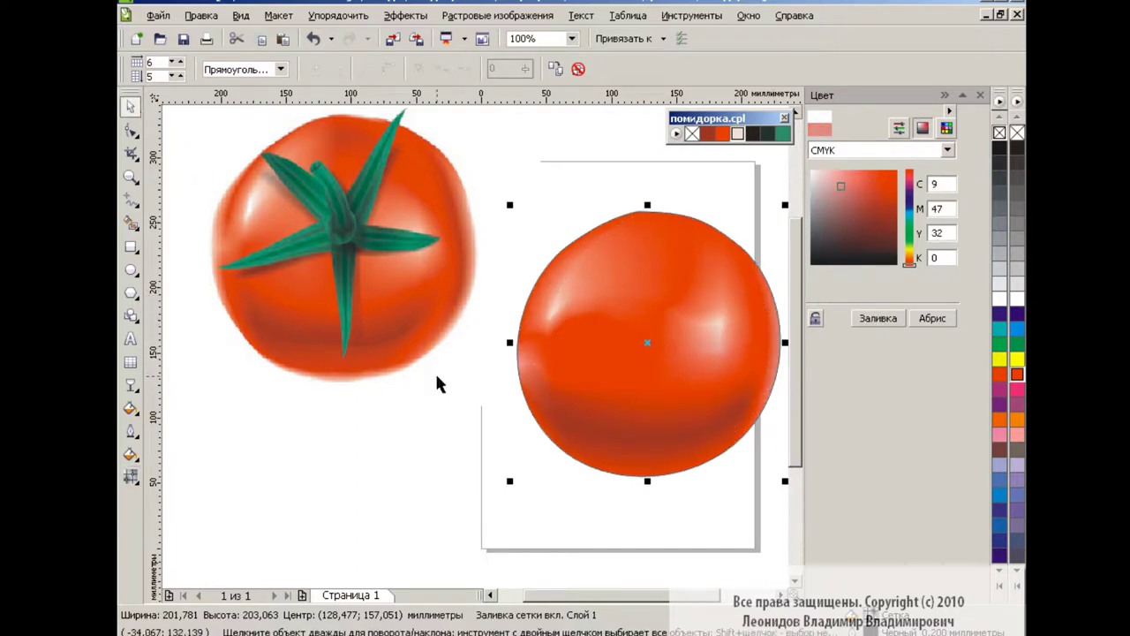
pyautogui.click(980, 95)
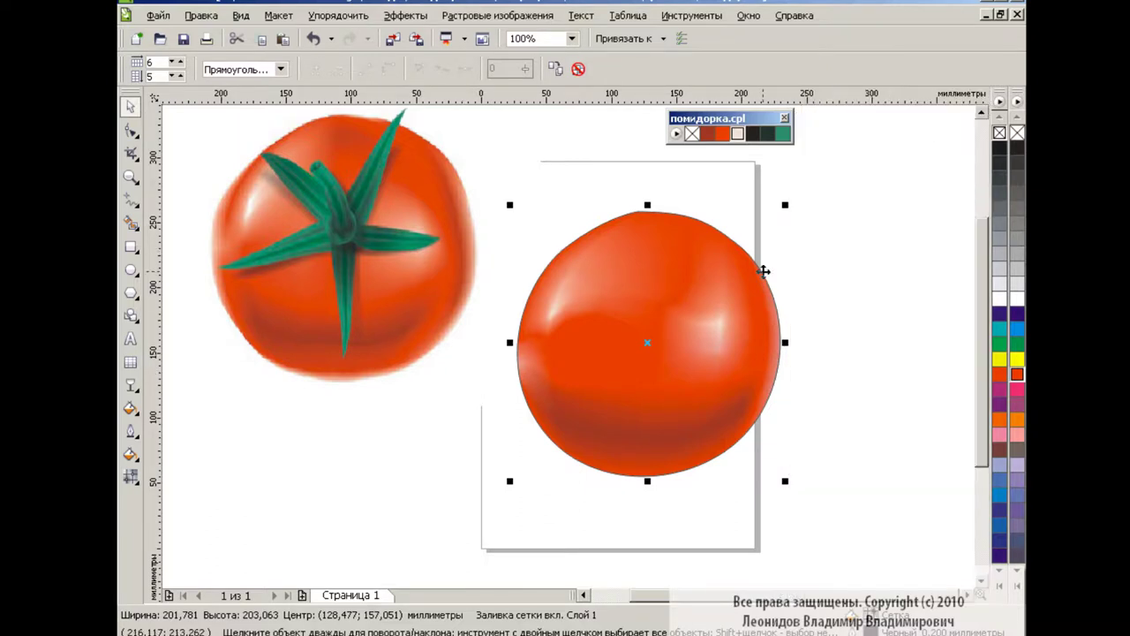
pyautogui.press('m')
pyautogui.click(638, 212)
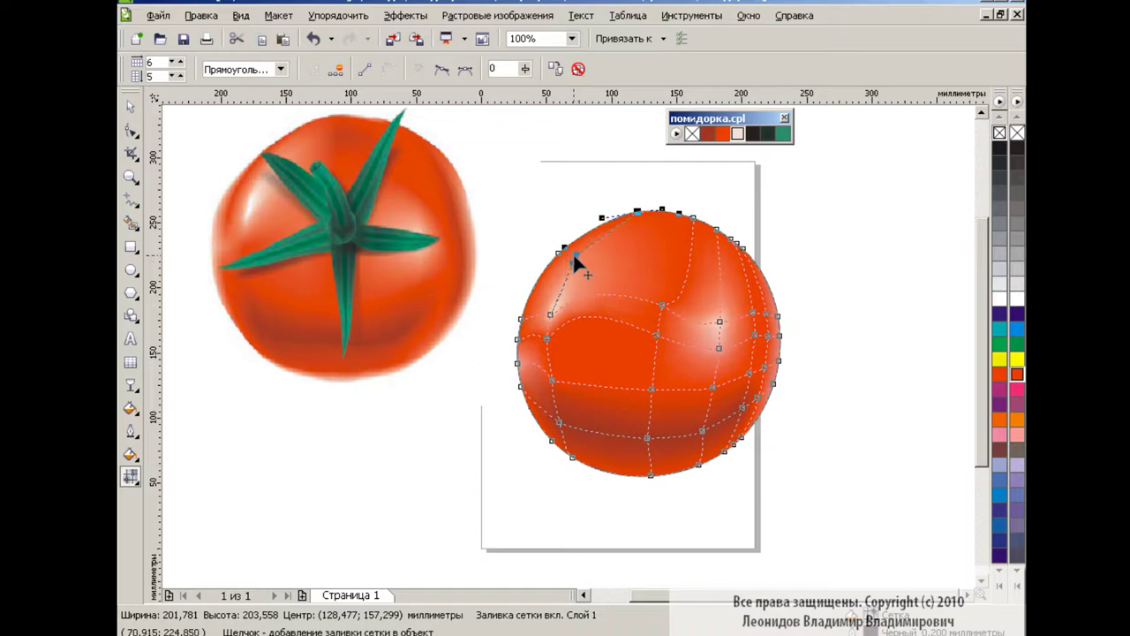
# - Drag the mesh tomato slightly left toward the reference photo and reselect it
pyautogui.press('space')
pyautogui.press('Escape')
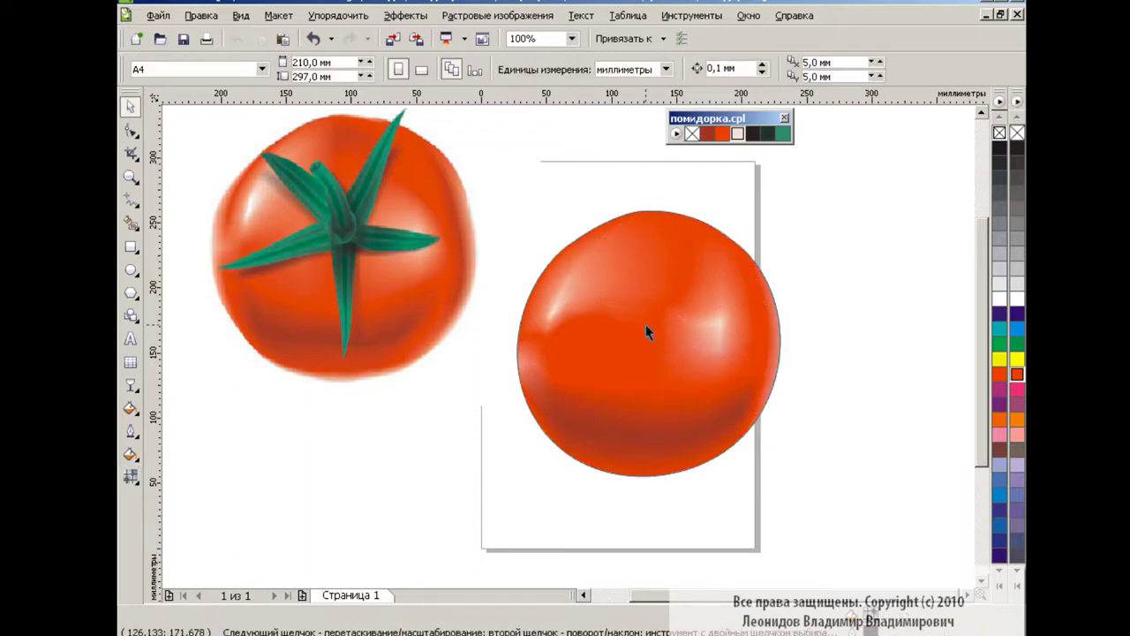
pyautogui.moveTo(646, 331); pyautogui.dragTo(600, 334)
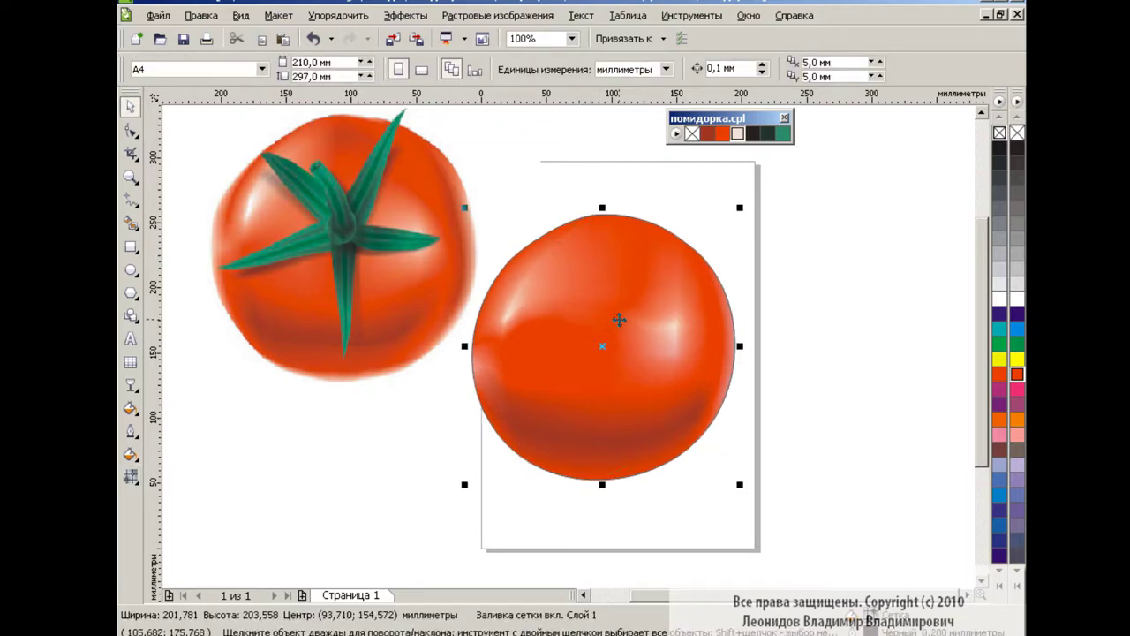
pyautogui.click(739, 485)
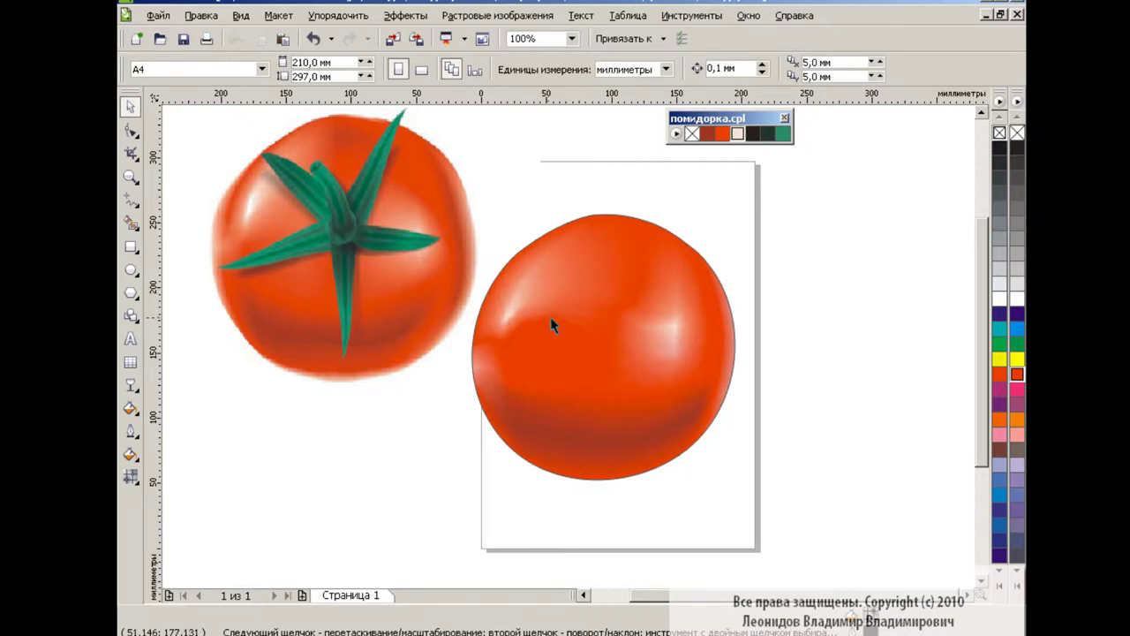
pyautogui.click(687, 321)
pyautogui.press('m')
pyautogui.press('space')
pyautogui.click(838, 343)
pyautogui.click(646, 325)
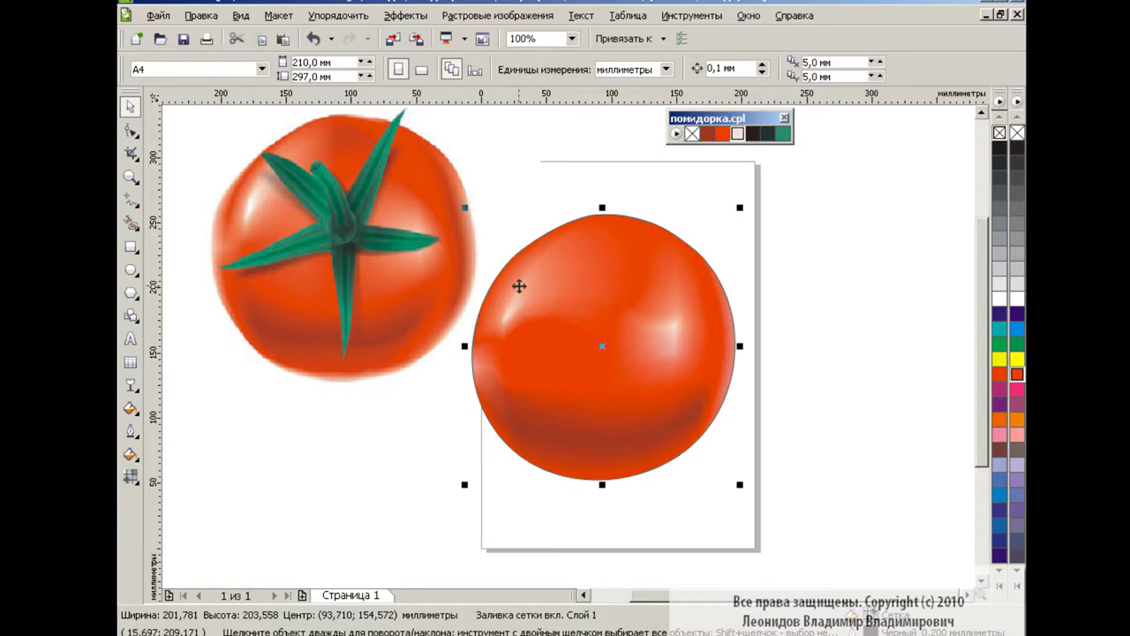
# - Shrink the tomato drawing to the canvas top-right and enlarge the reference photo to about 345%
pyautogui.moveTo(740, 206); pyautogui.dragTo(566, 388)
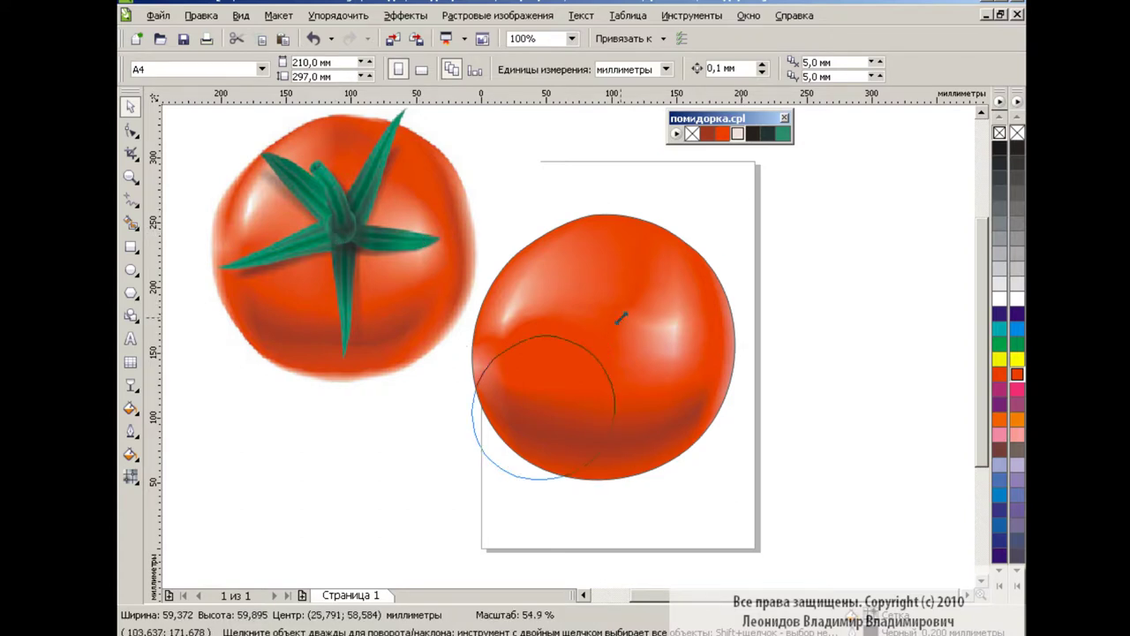
pyautogui.moveTo(521, 433); pyautogui.dragTo(901, 176)
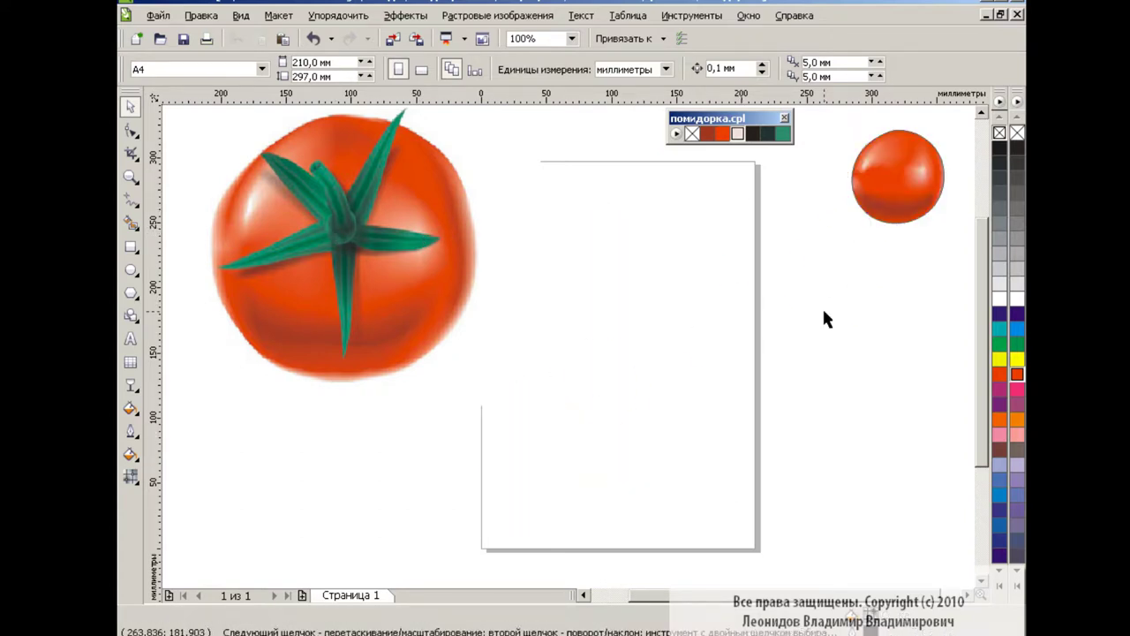
pyautogui.click(539, 399)
pyautogui.moveTo(546, 412); pyautogui.dragTo(574, 562)
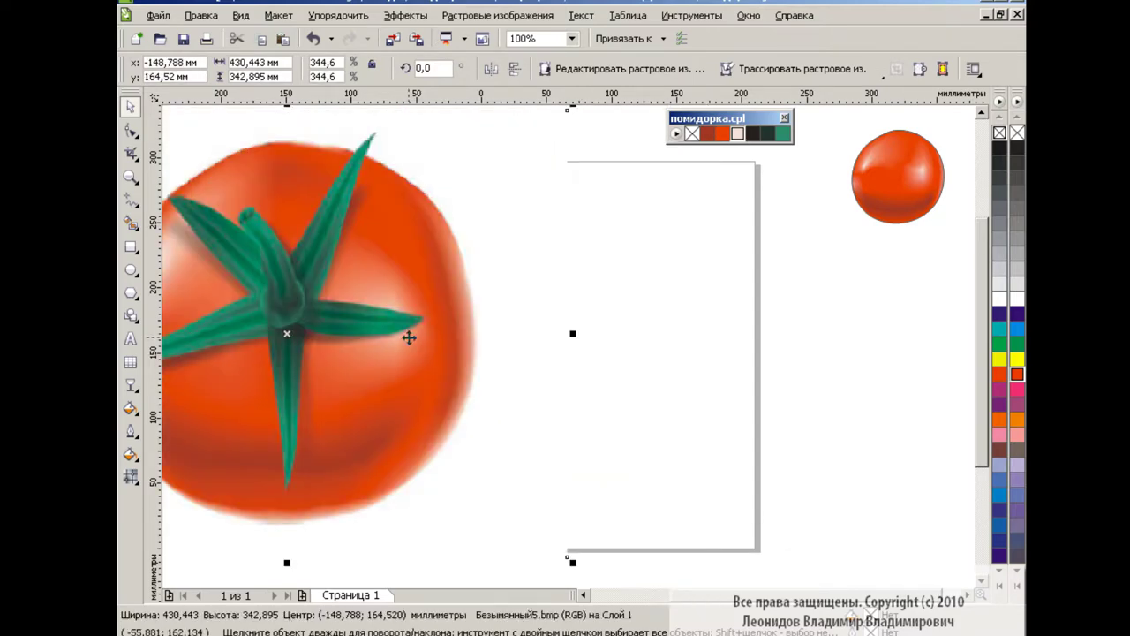
pyautogui.moveTo(409, 338); pyautogui.dragTo(612, 402)
pyautogui.hotkey('ctrl', 'z')
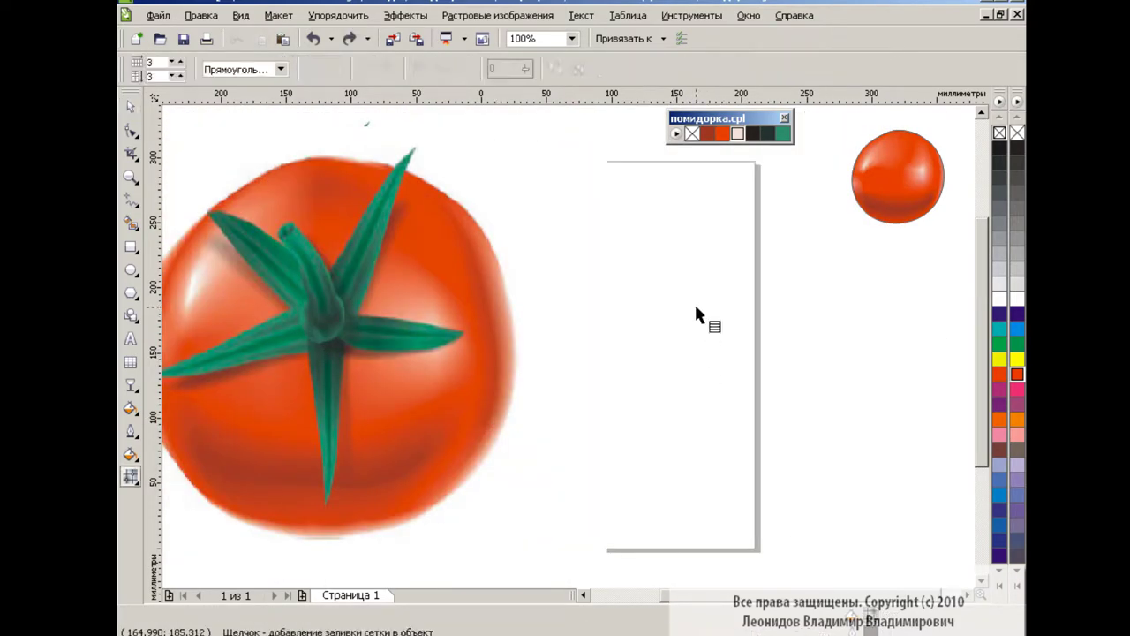
# - Draw a mesh-filled rectangle by the stem and enlarge the reference photo further
pyautogui.click(131, 247)
pyautogui.moveTo(616, 262)
pyautogui.mouseDown()
pyautogui.moveTo(675, 378)
pyautogui.moveTo(681, 400)
pyautogui.moveTo(664, 415)
pyautogui.mouseUp()
pyautogui.click(131, 476)
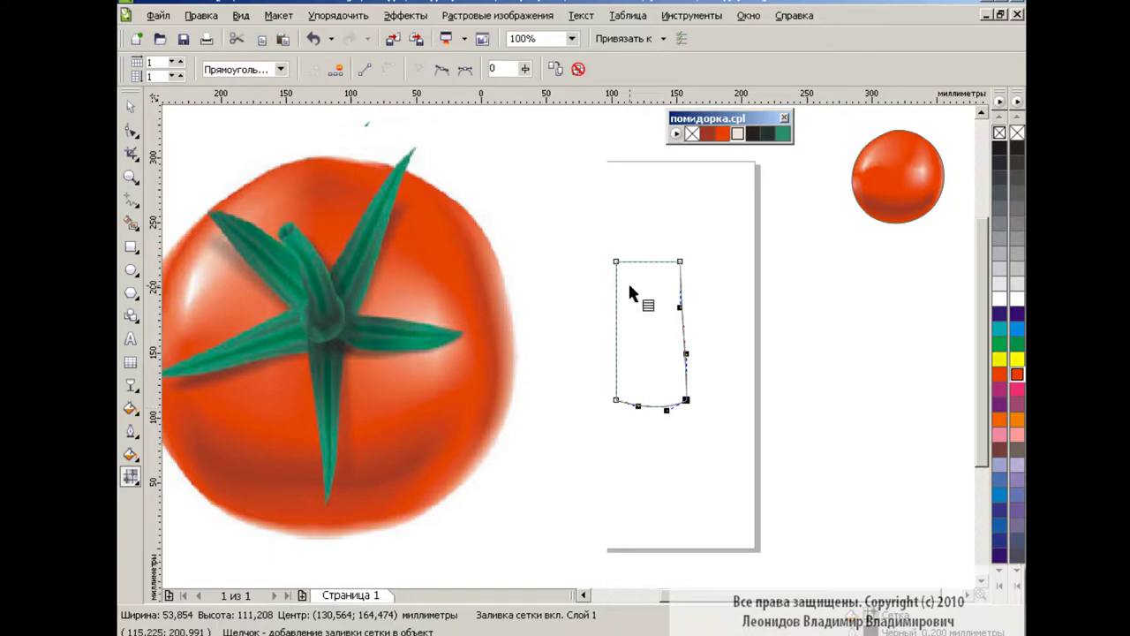
pyautogui.press('space')
pyautogui.click(401, 320)
pyautogui.moveTo(638, 540); pyautogui.dragTo(796, 524)
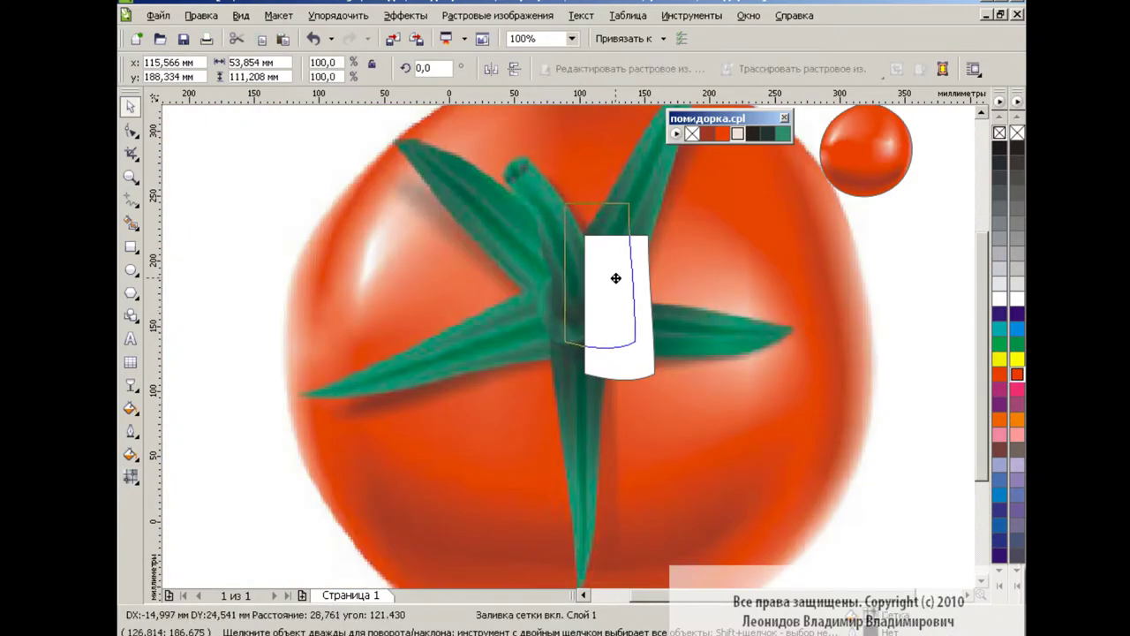
# - Position the rectangle over the reference stem and give it uniform transparency
pyautogui.moveTo(618, 270); pyautogui.dragTo(628, 258)
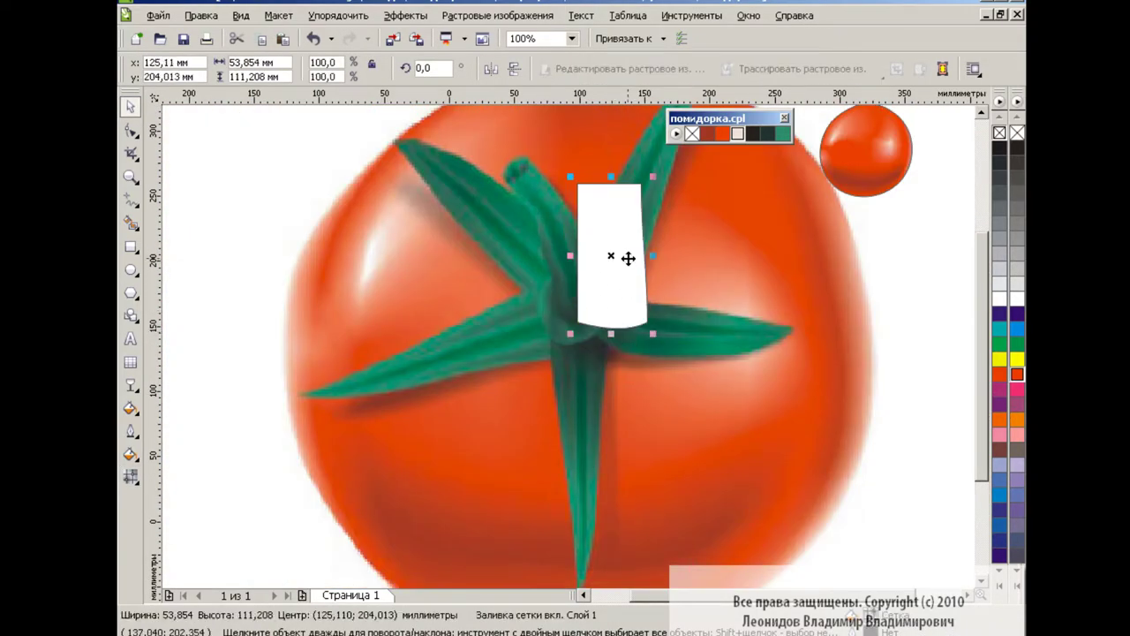
pyautogui.click(131, 385)
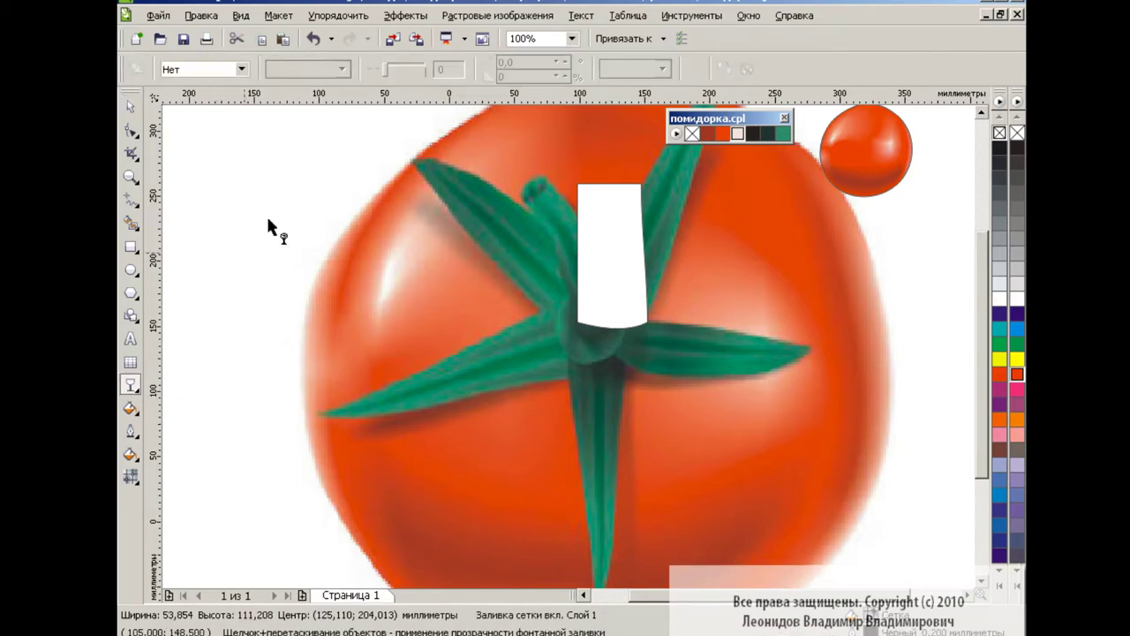
pyautogui.click(203, 69)
pyautogui.click(237, 99)
# - At 200% zoom, drag the rectangle's mesh nodes to curve its top and right edge
pyautogui.press('m')
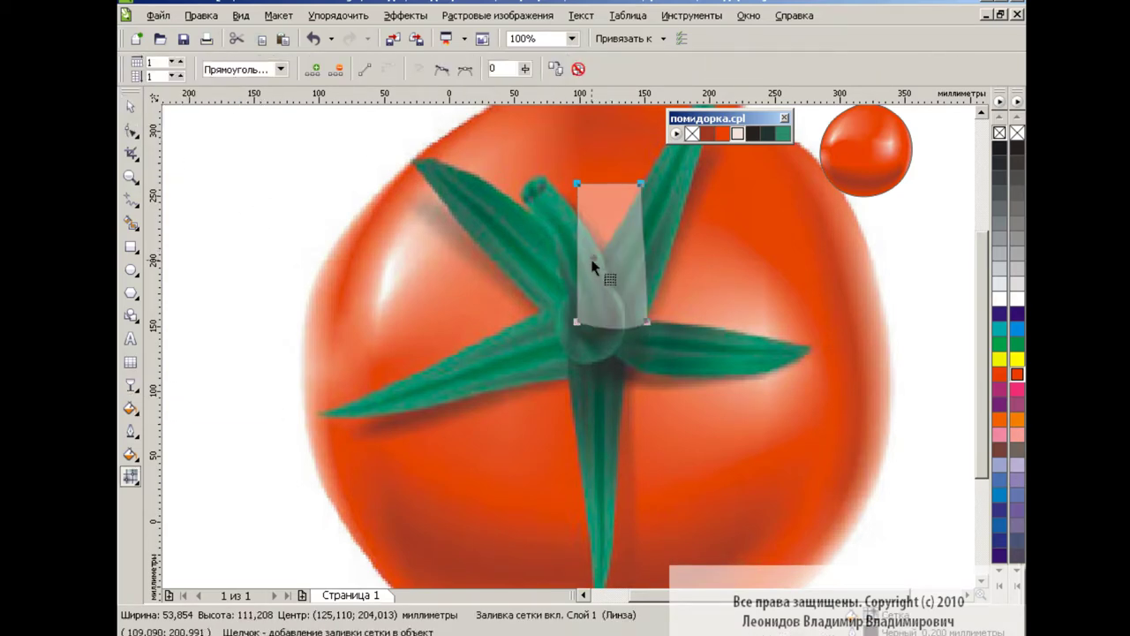
pyautogui.moveTo(576, 183)
pyautogui.mouseDown()
pyautogui.moveTo(566, 183)
pyautogui.moveTo(642, 186)
pyautogui.mouseUp()
pyautogui.click(572, 38)
pyautogui.click(542, 157)
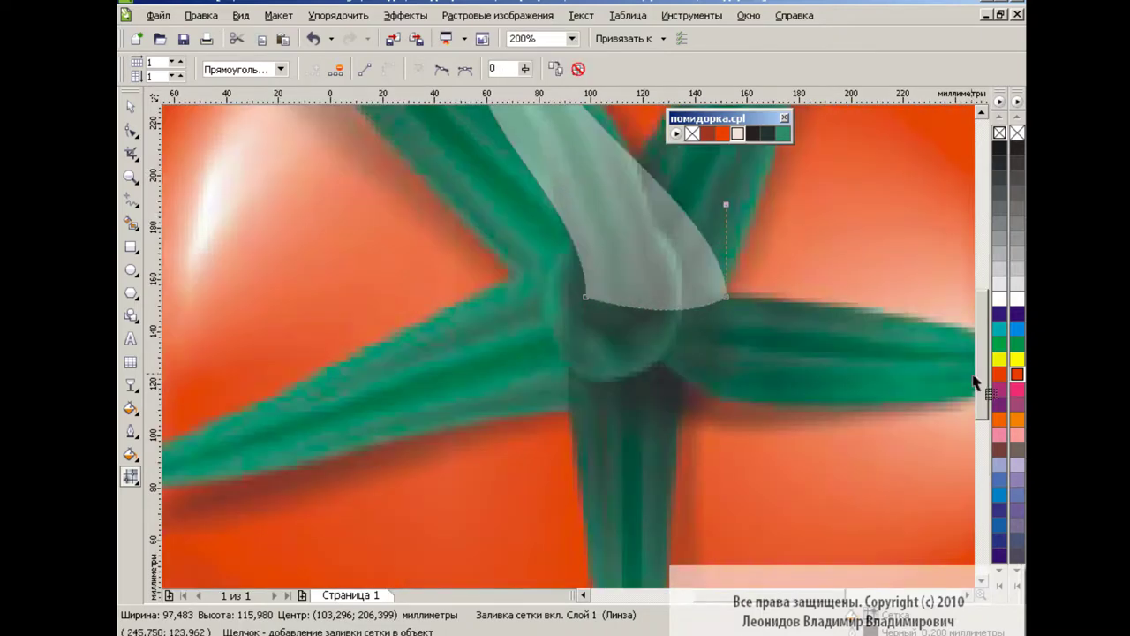
pyautogui.scroll(3, 492, 227)
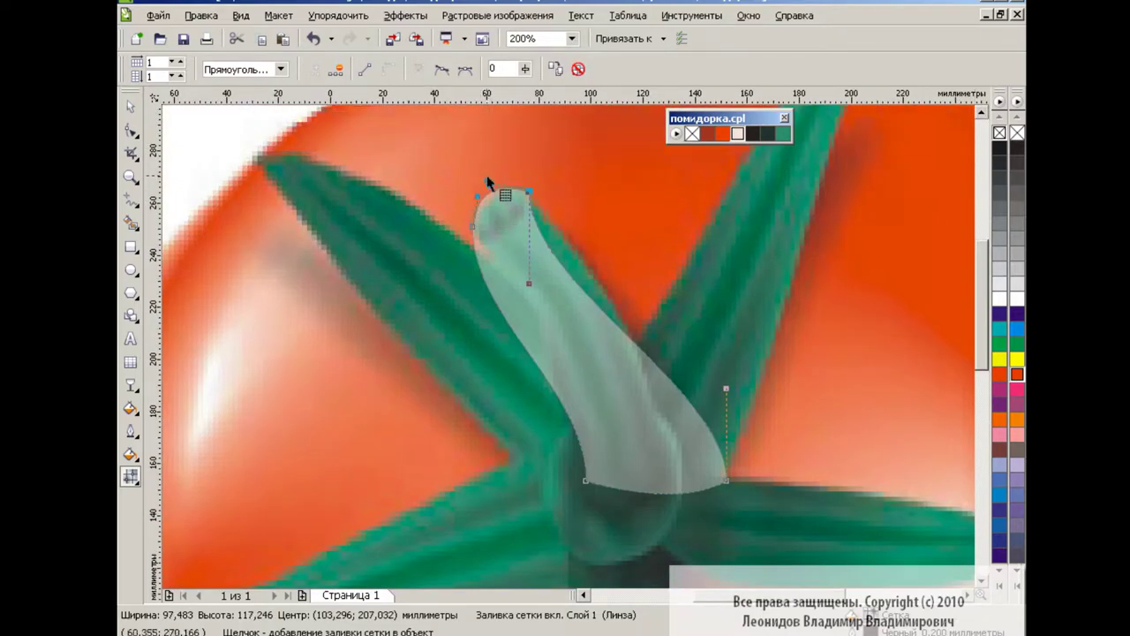
pyautogui.moveTo(486, 182); pyautogui.dragTo(483, 171)
pyautogui.moveTo(554, 276); pyautogui.dragTo(609, 282)
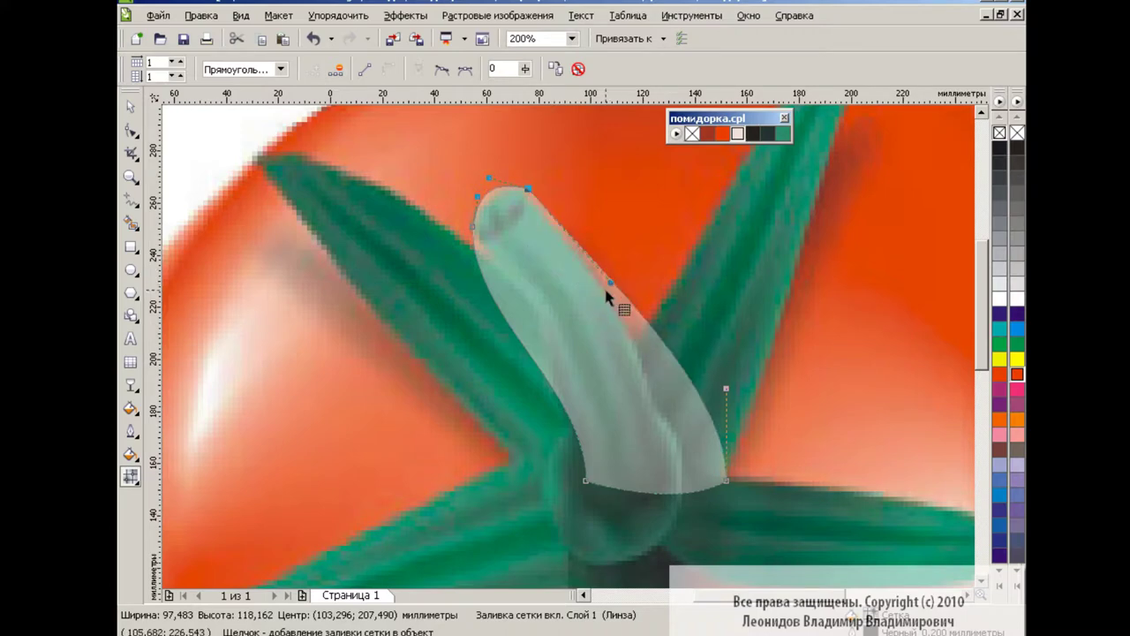
pyautogui.moveTo(725, 478)
pyautogui.mouseDown()
pyautogui.moveTo(651, 444)
pyautogui.moveTo(696, 391)
pyautogui.mouseUp()
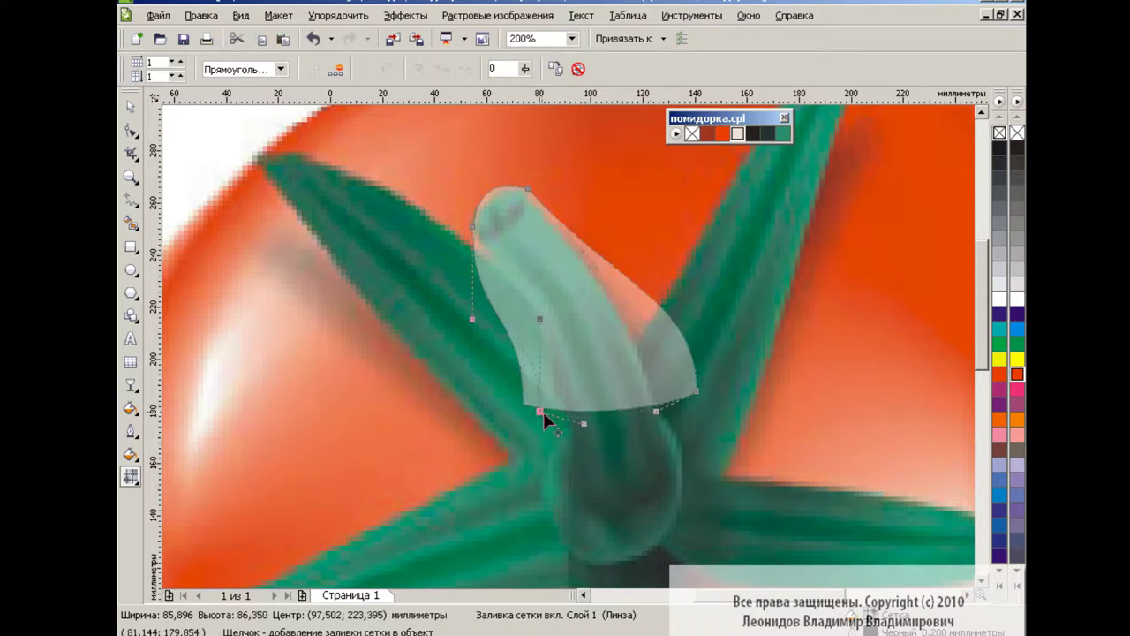
pyautogui.moveTo(587, 484)
pyautogui.mouseDown()
pyautogui.moveTo(565, 440)
pyautogui.moveTo(565, 356)
pyautogui.moveTo(515, 318)
pyautogui.moveTo(567, 381)
pyautogui.moveTo(613, 343)
pyautogui.moveTo(565, 364)
pyautogui.moveTo(560, 383)
pyautogui.moveTo(606, 324)
pyautogui.mouseUp()
# - Shape the left edge, rounded tip and flared base, then raise transparency from 30 to 37
pyautogui.moveTo(485, 247)
pyautogui.mouseDown()
pyautogui.moveTo(599, 327)
pyautogui.moveTo(600, 387)
pyautogui.mouseUp()
pyautogui.moveTo(690, 405); pyautogui.dragTo(680, 449)
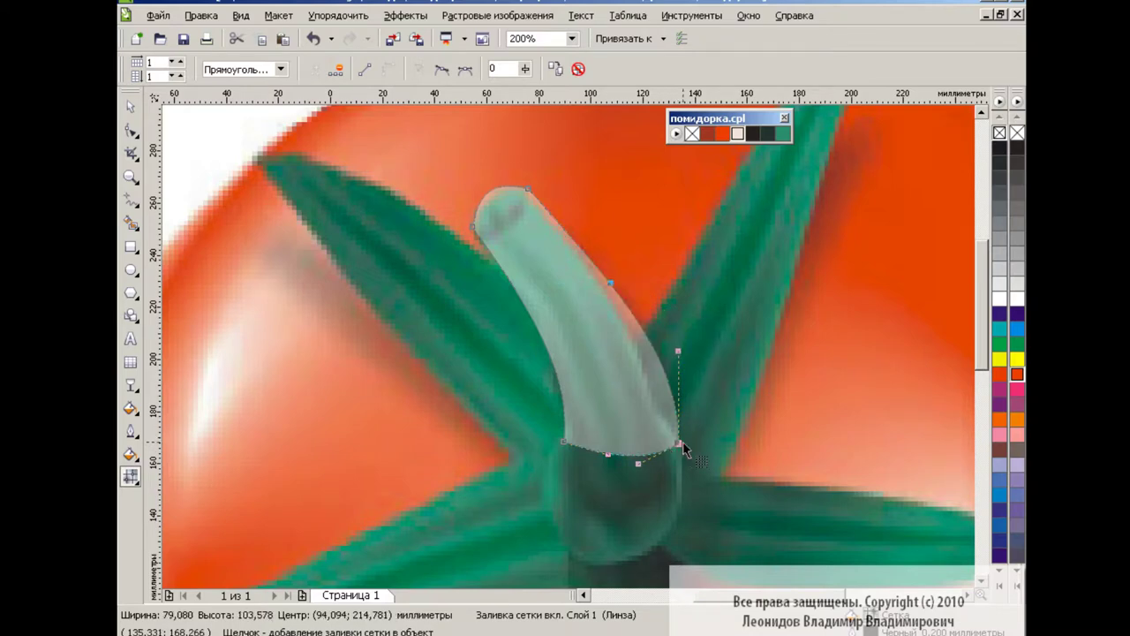
pyautogui.moveTo(668, 371); pyautogui.dragTo(657, 409)
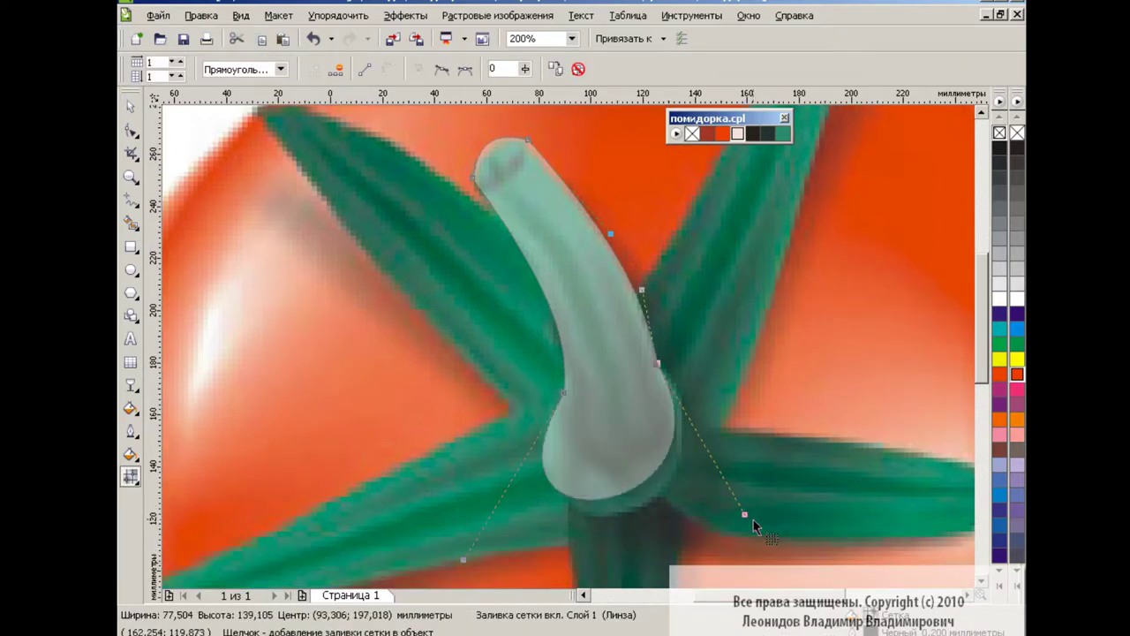
pyautogui.moveTo(712, 534)
pyautogui.mouseDown()
pyautogui.moveTo(772, 549)
pyautogui.moveTo(776, 561)
pyautogui.mouseUp()
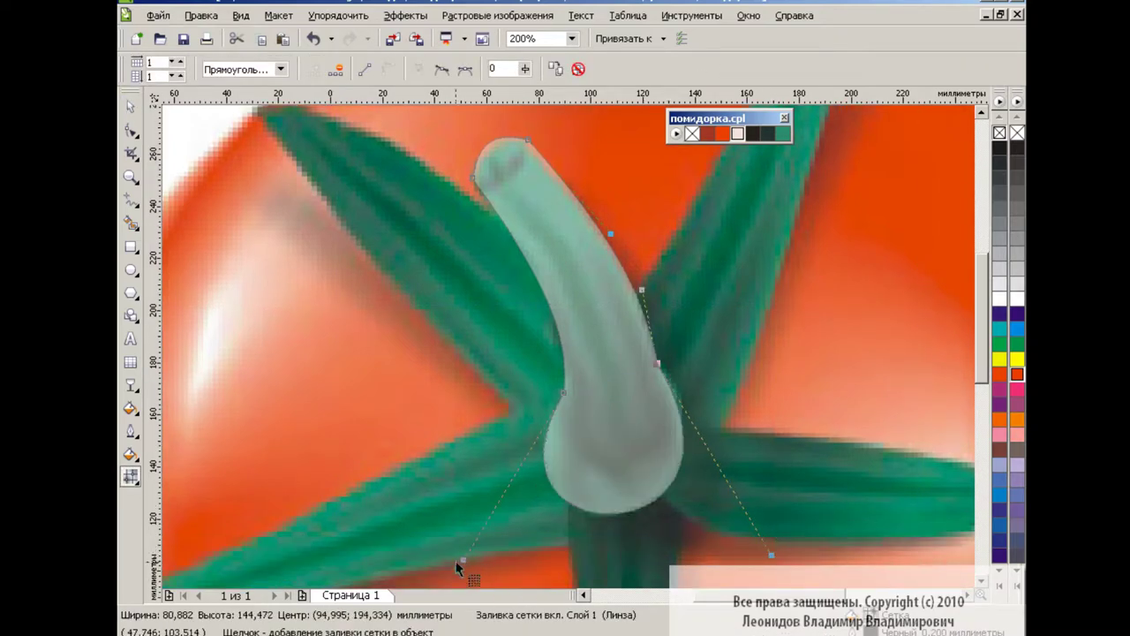
pyautogui.moveTo(463, 561); pyautogui.dragTo(464, 565)
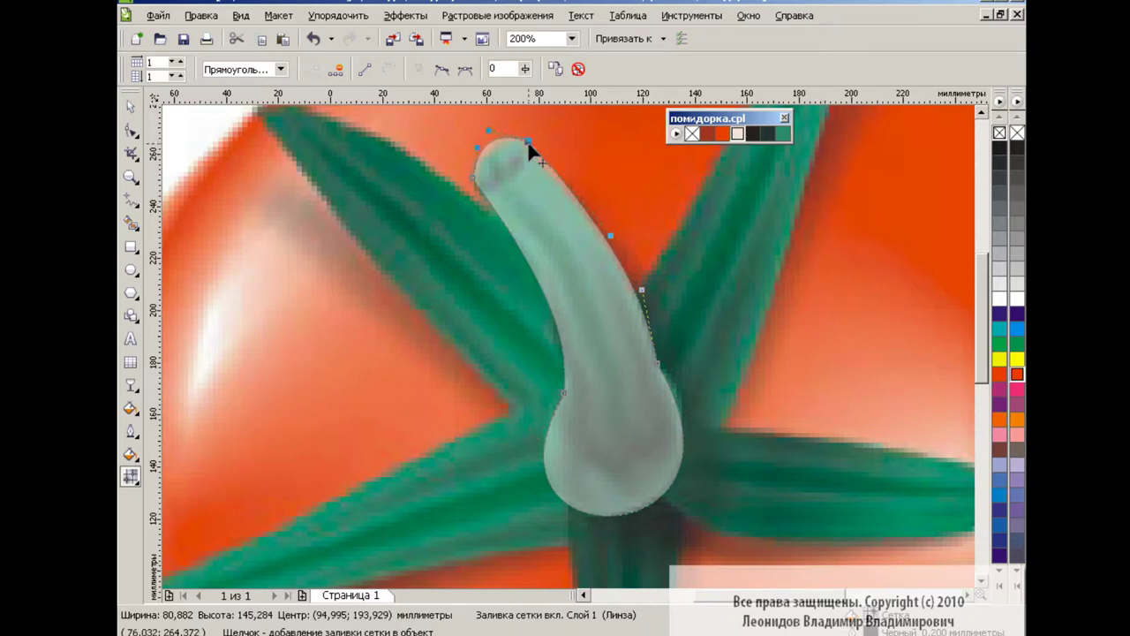
pyautogui.moveTo(528, 147); pyautogui.dragTo(528, 149)
pyautogui.moveTo(771, 559); pyautogui.dragTo(793, 517)
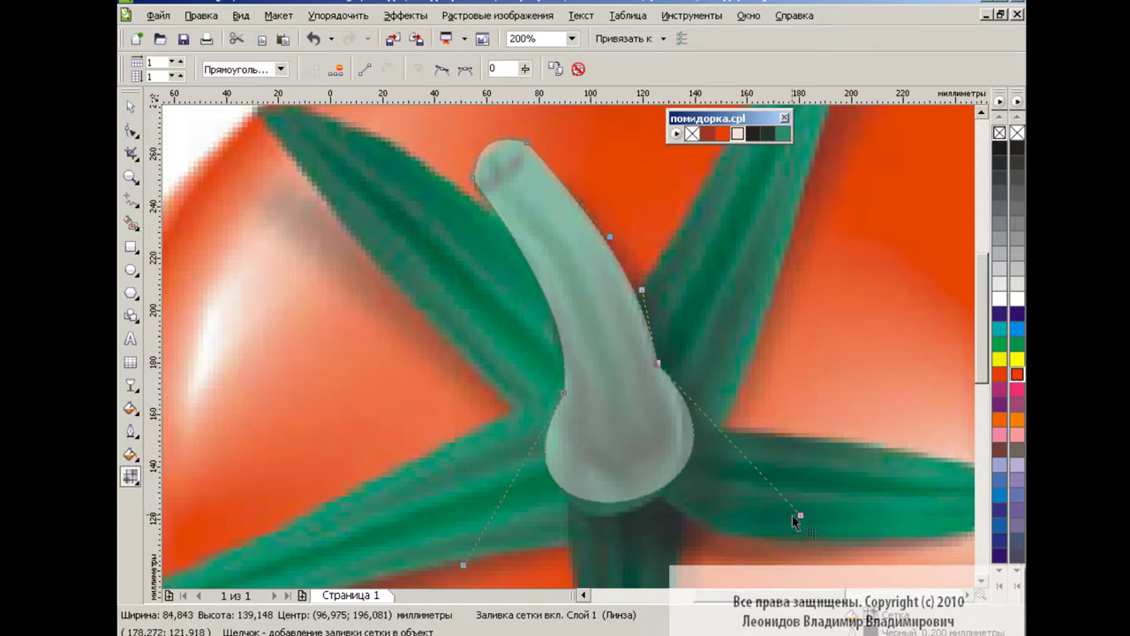
pyautogui.moveTo(628, 512); pyautogui.dragTo(631, 519)
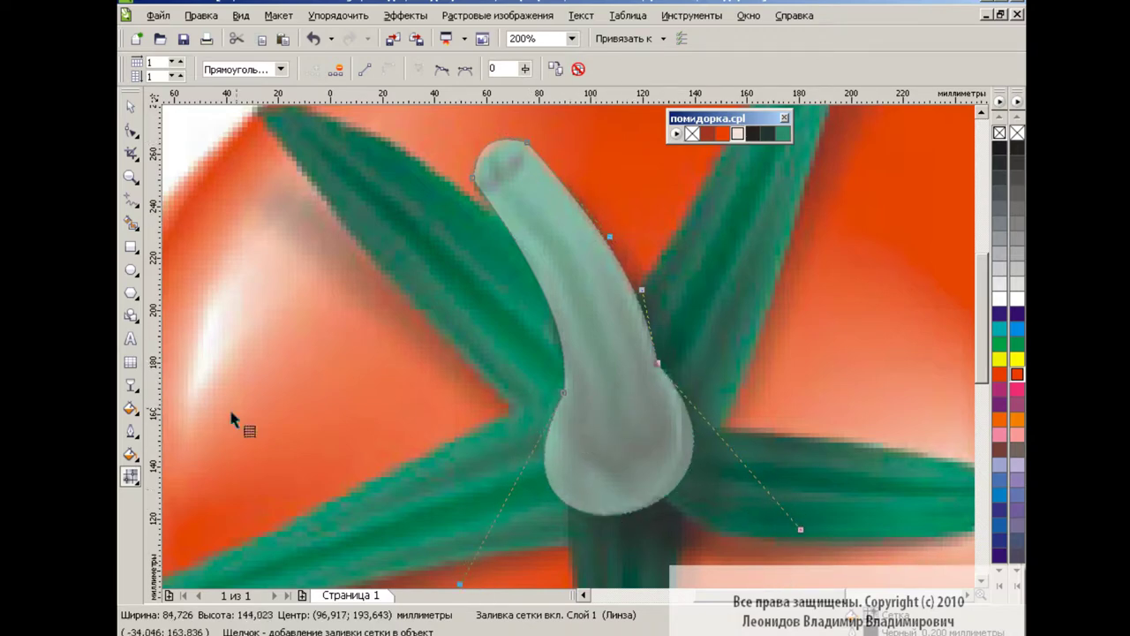
pyautogui.click(131, 387)
pyautogui.moveTo(418, 69); pyautogui.dragTo(420, 70)
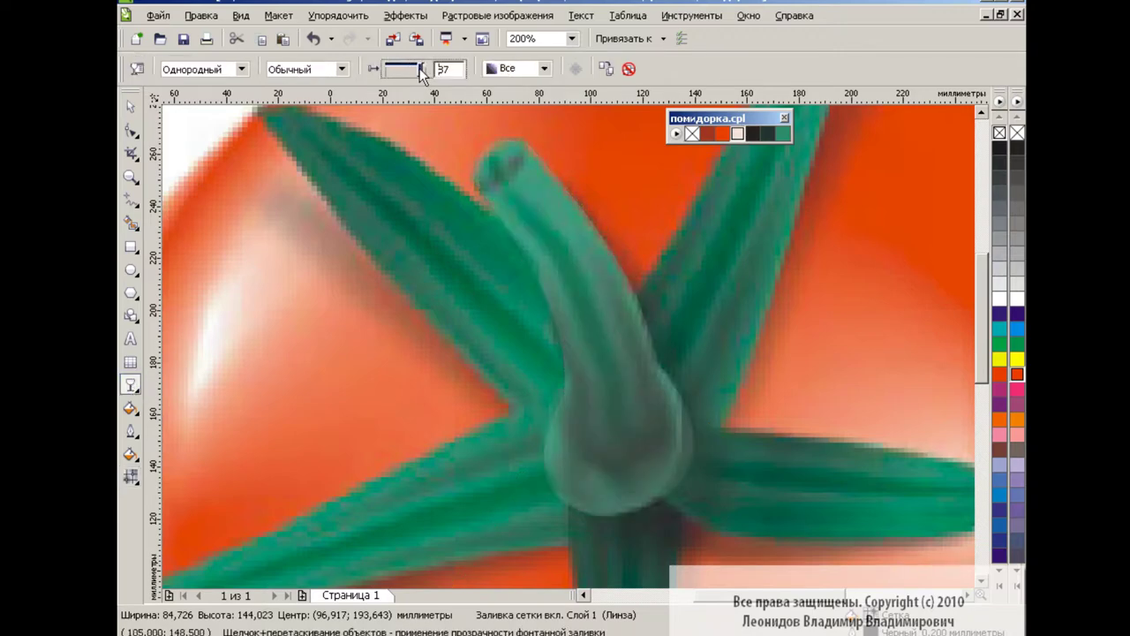
# - Change the stem's transparency target from All to Fill only
pyautogui.press('m')
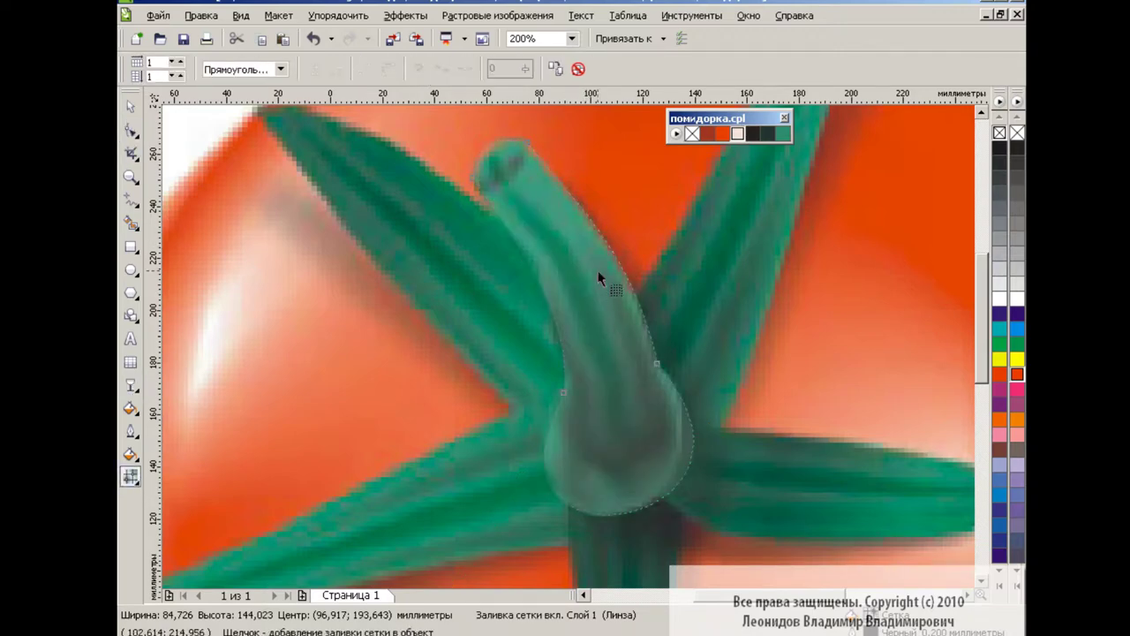
pyautogui.press('space')
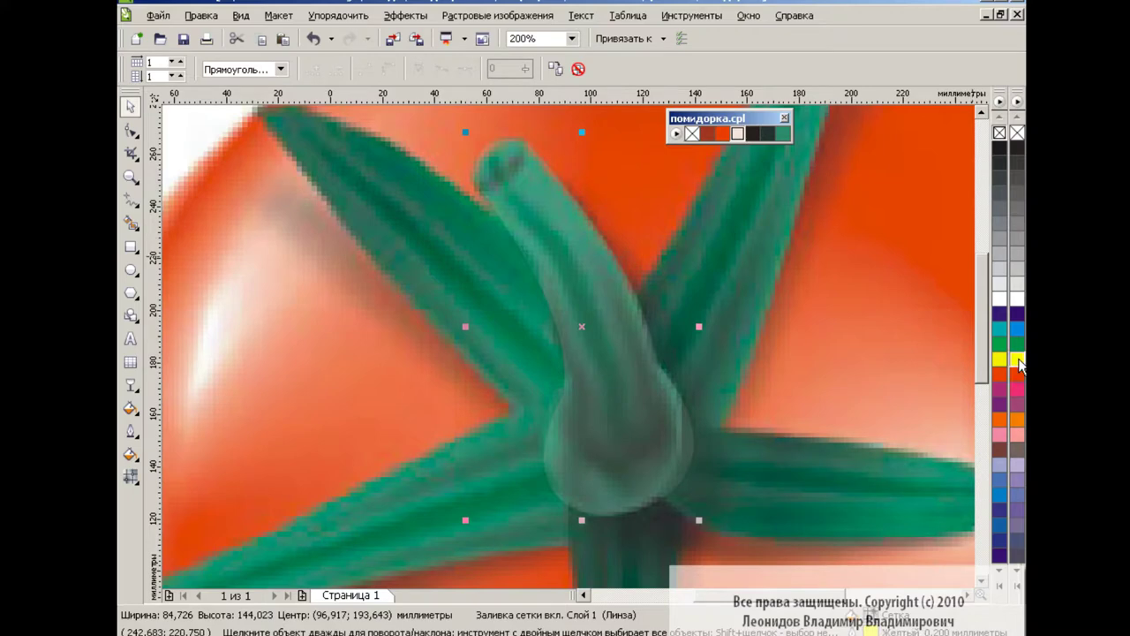
pyautogui.click(1017, 359)
pyautogui.click(314, 38)
pyautogui.click(130, 386)
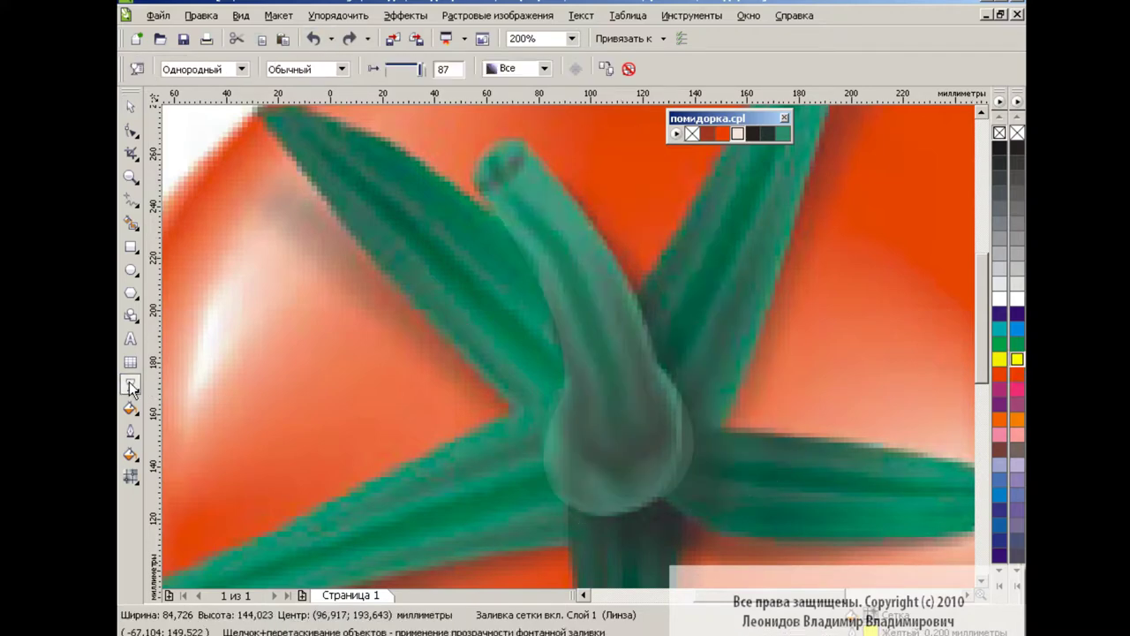
pyautogui.click(529, 68)
pyautogui.click(533, 83)
pyautogui.press('m')
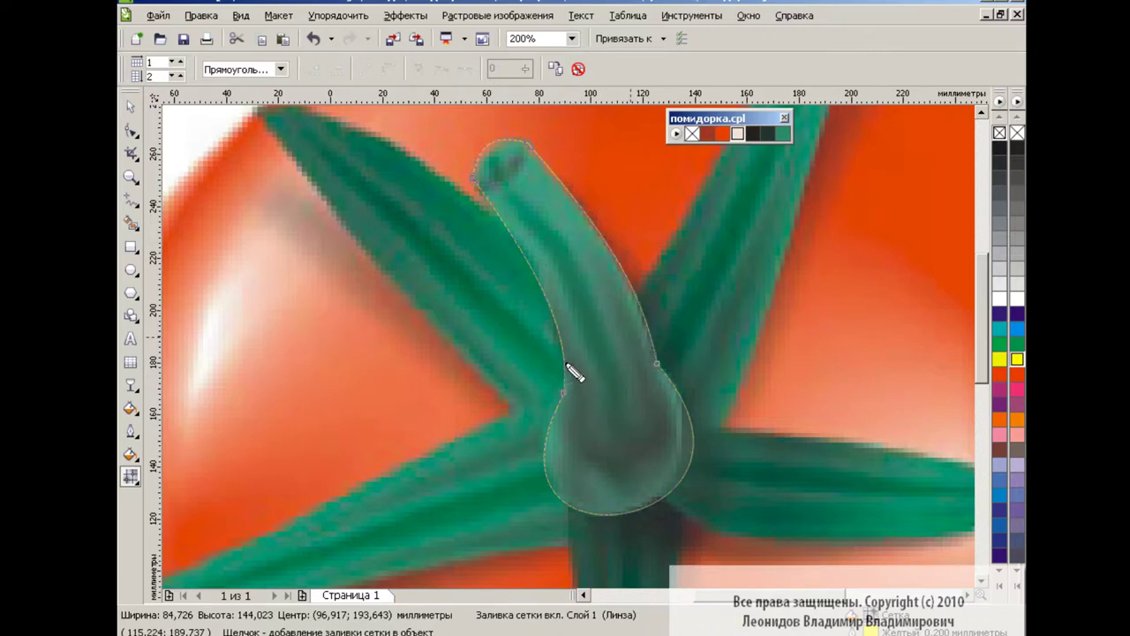
pyautogui.moveTo(569, 363)
pyautogui.mouseDown()
pyautogui.moveTo(655, 393)
pyautogui.moveTo(652, 341)
pyautogui.mouseUp()
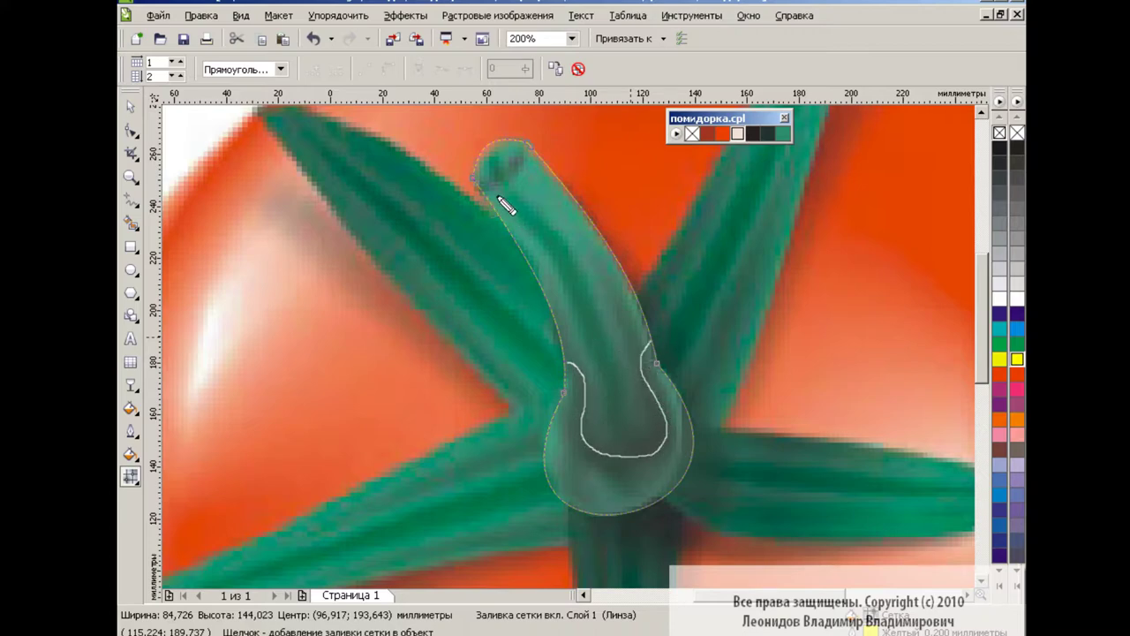
pyautogui.moveTo(485, 155)
pyautogui.mouseDown()
pyautogui.moveTo(519, 196)
pyautogui.moveTo(581, 511)
pyautogui.mouseUp()
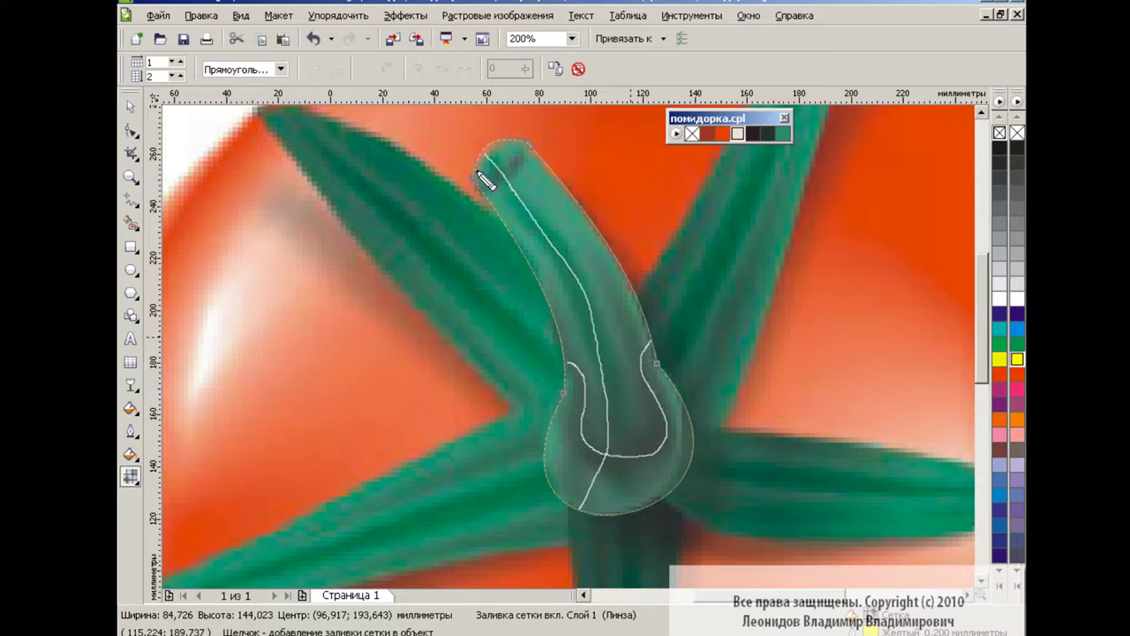
pyautogui.moveTo(485, 168)
pyautogui.mouseDown()
pyautogui.moveTo(568, 315)
pyautogui.moveTo(580, 468)
pyautogui.mouseUp()
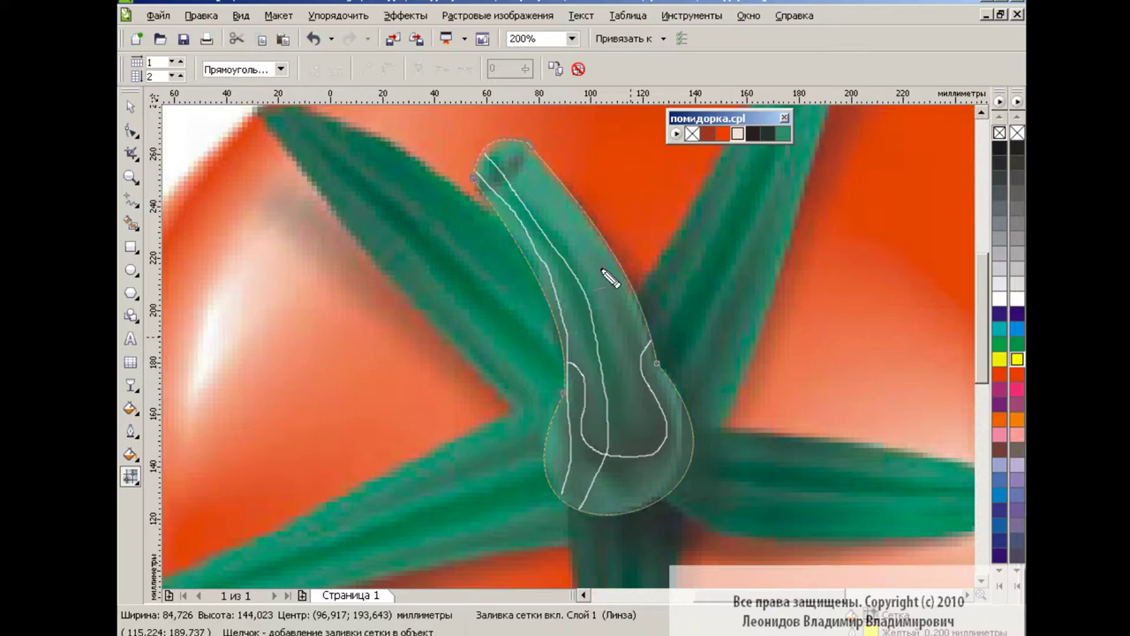
pyautogui.moveTo(488, 168)
pyautogui.mouseDown()
pyautogui.moveTo(580, 325)
pyautogui.moveTo(580, 503)
pyautogui.mouseUp()
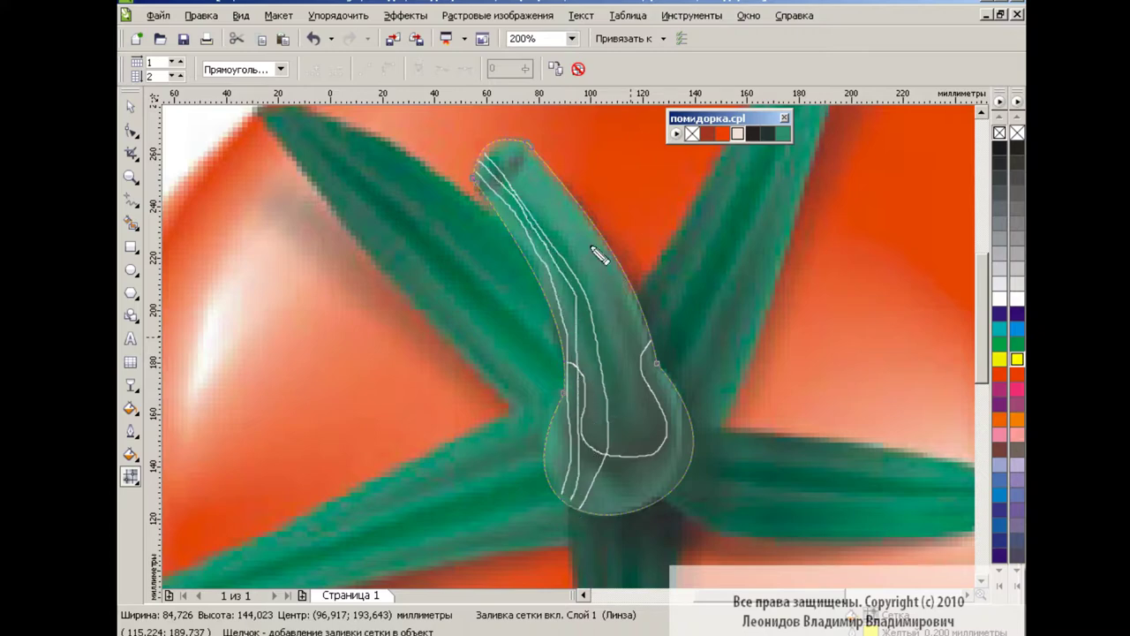
pyautogui.moveTo(498, 156)
pyautogui.mouseDown()
pyautogui.moveTo(637, 477)
pyautogui.moveTo(623, 511)
pyautogui.mouseUp()
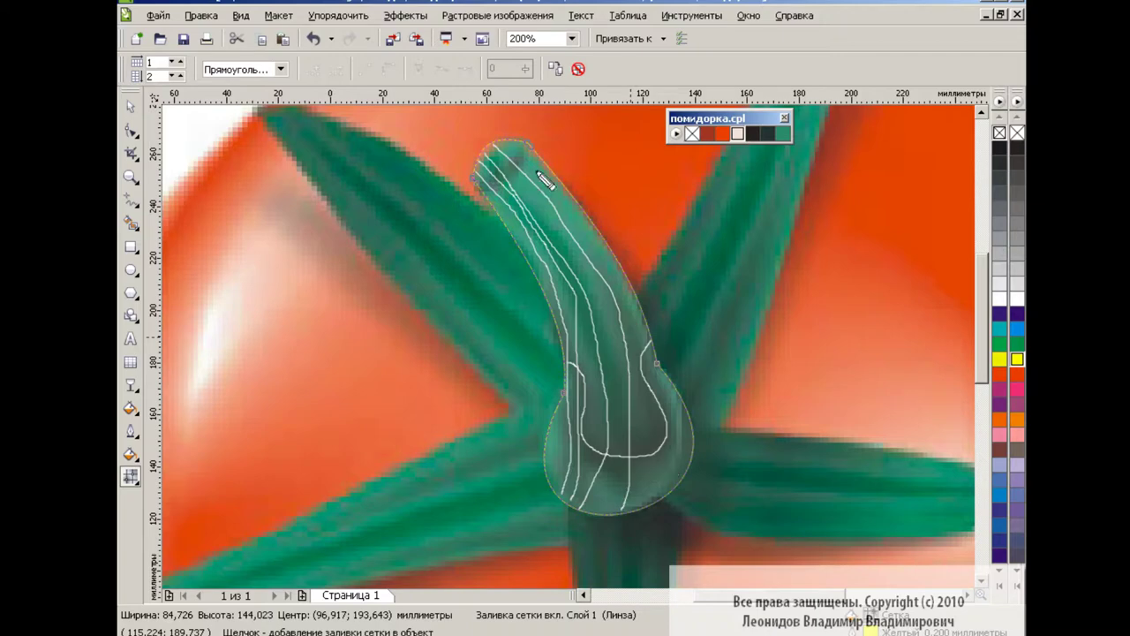
pyautogui.moveTo(512, 141)
pyautogui.mouseDown()
pyautogui.moveTo(634, 323)
pyautogui.moveTo(668, 487)
pyautogui.mouseUp()
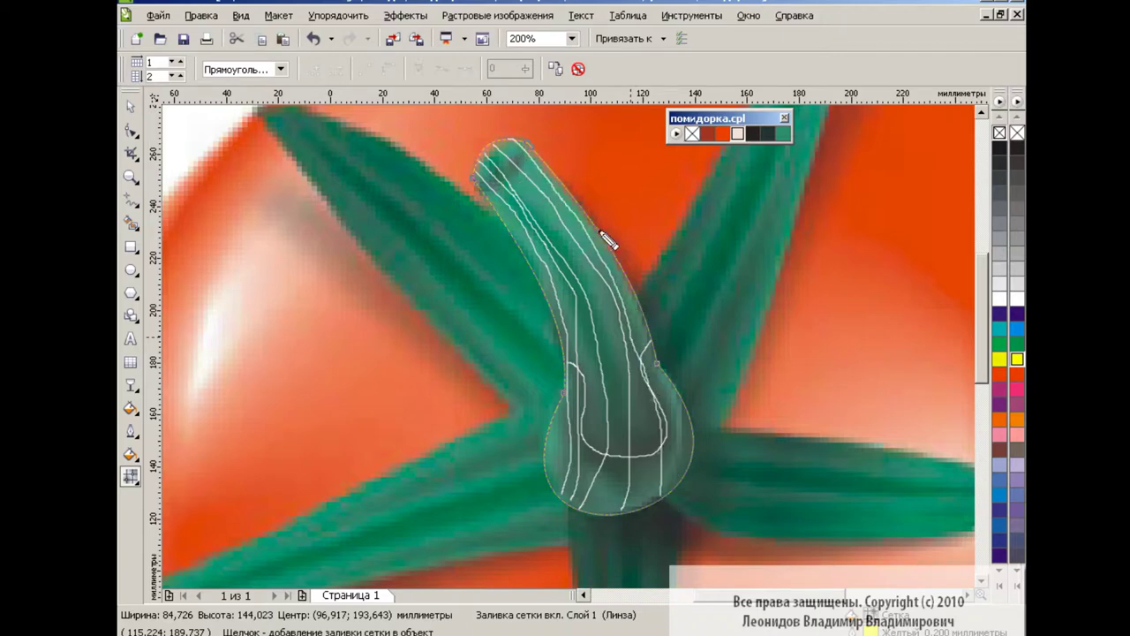
pyautogui.moveTo(521, 142)
pyautogui.mouseDown()
pyautogui.moveTo(609, 252)
pyautogui.moveTo(676, 505)
pyautogui.mouseUp()
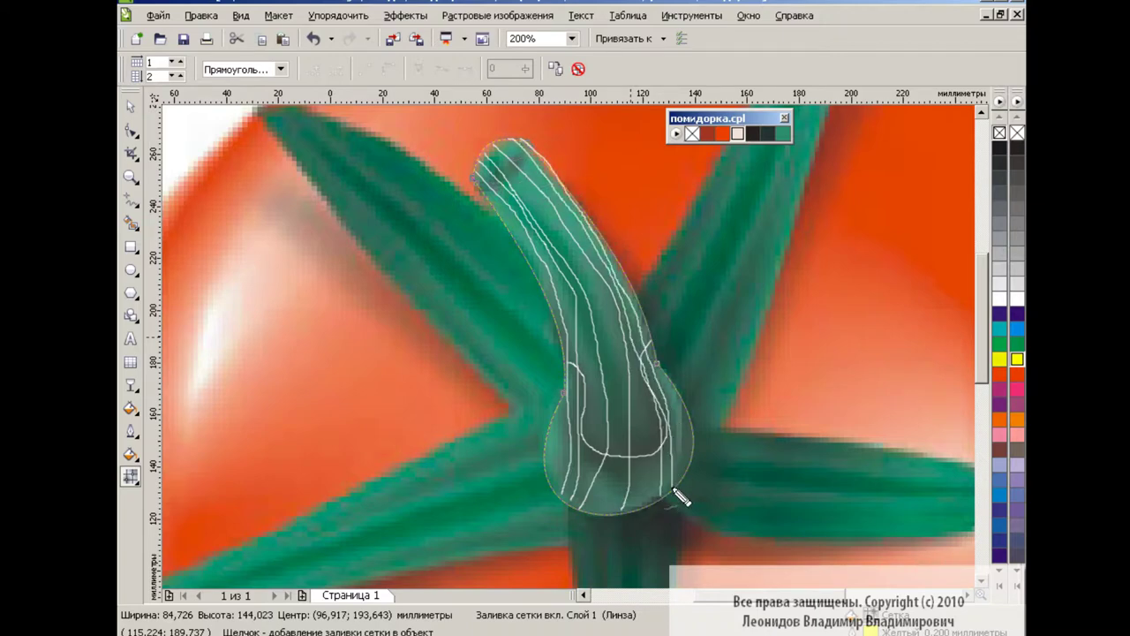
pyautogui.moveTo(606, 184); pyautogui.dragTo(537, 276)
pyautogui.click(537, 276)
pyautogui.click(555, 351)
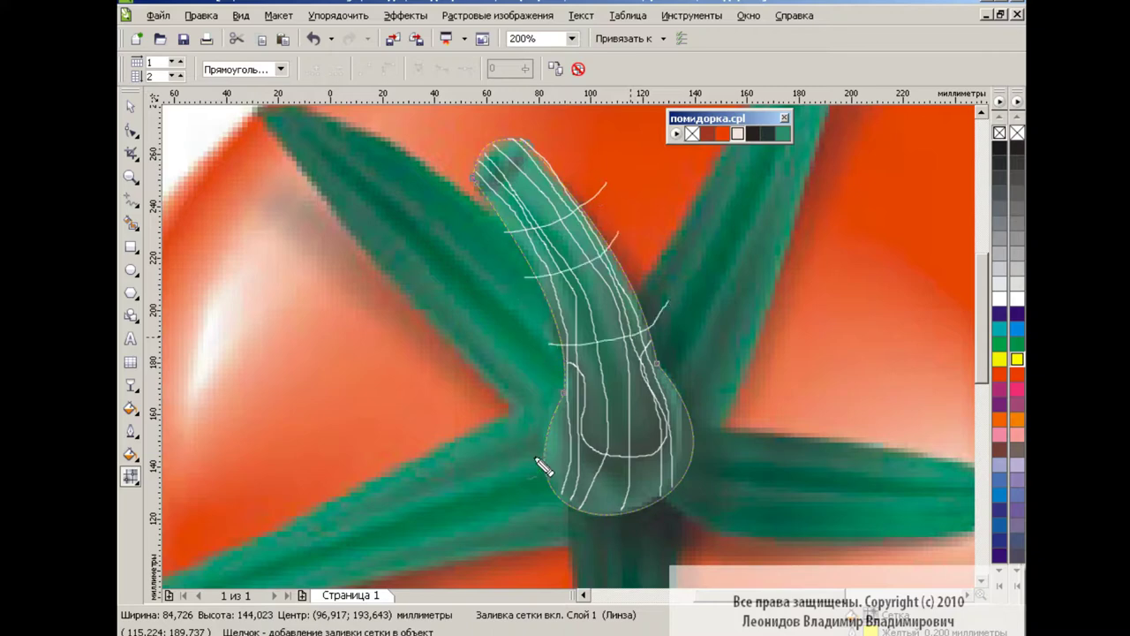
pyautogui.click(650, 486)
pyautogui.click(682, 413)
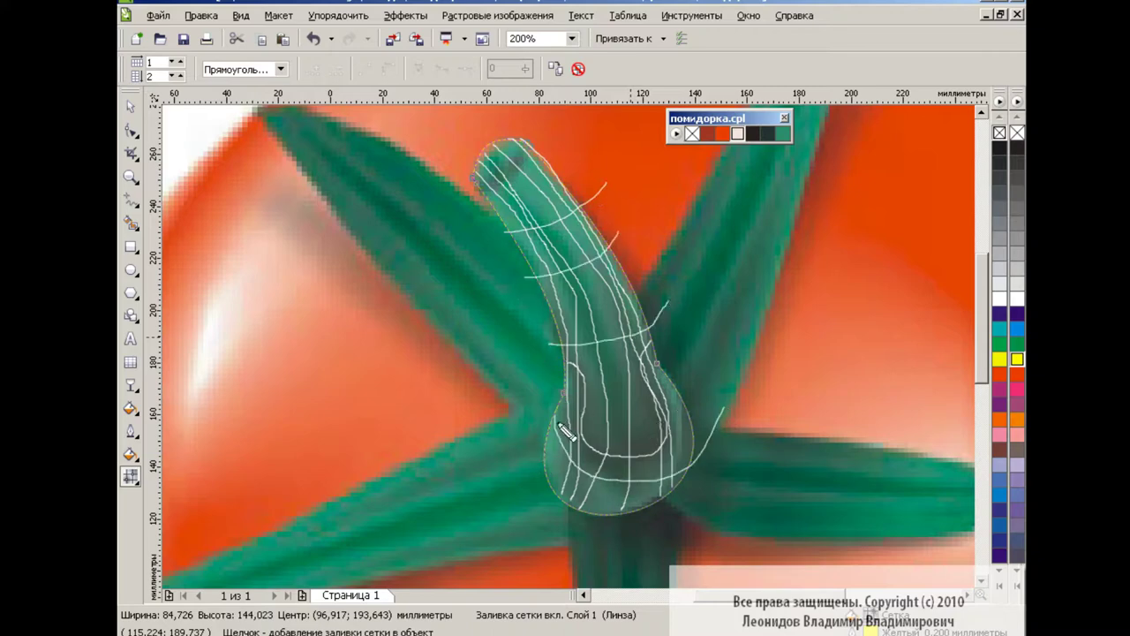
pyautogui.moveTo(572, 395)
pyautogui.mouseDown()
pyautogui.moveTo(613, 469)
pyautogui.moveTo(716, 416)
pyautogui.mouseUp()
# - Shift the reference photo to the left of the stem shape
pyautogui.click(295, 244)
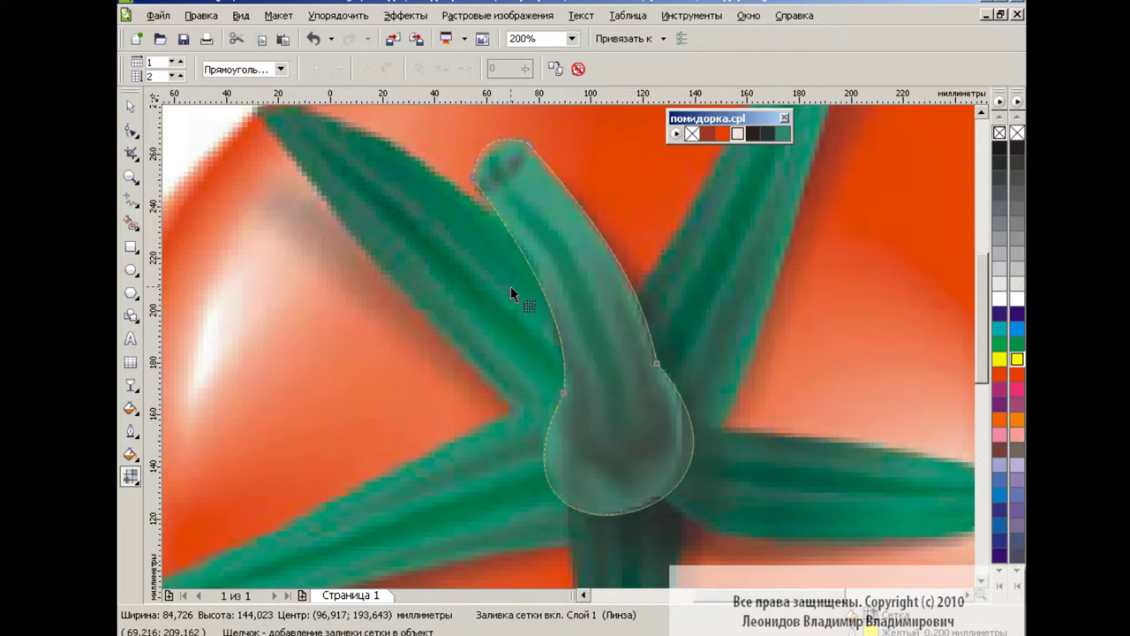
pyautogui.click(553, 492)
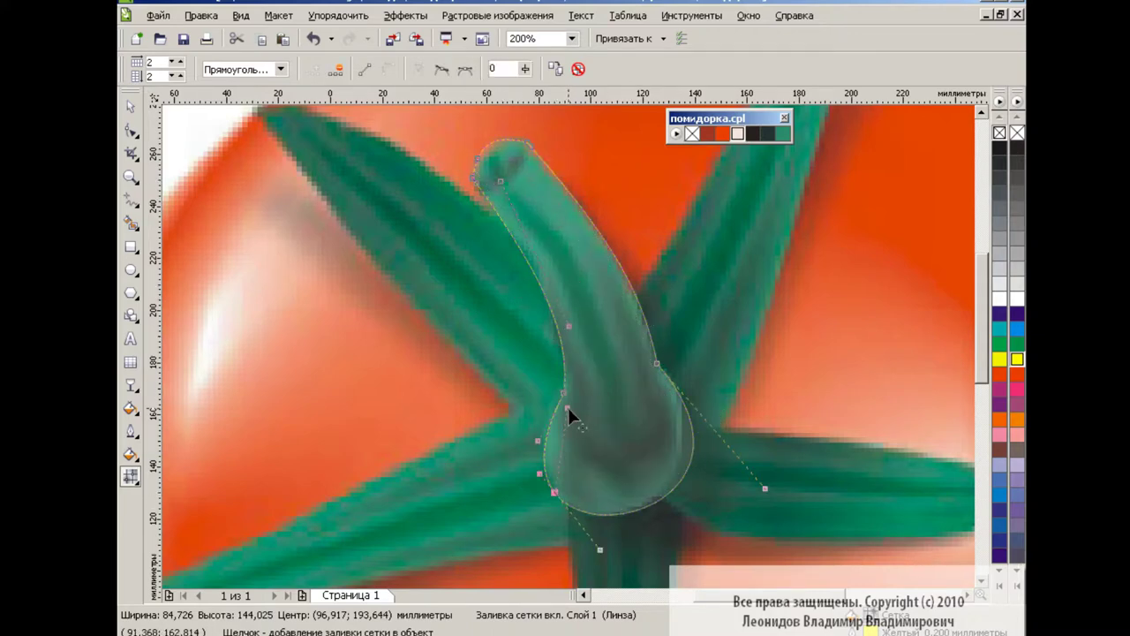
pyautogui.press('space')
pyautogui.click(572, 311)
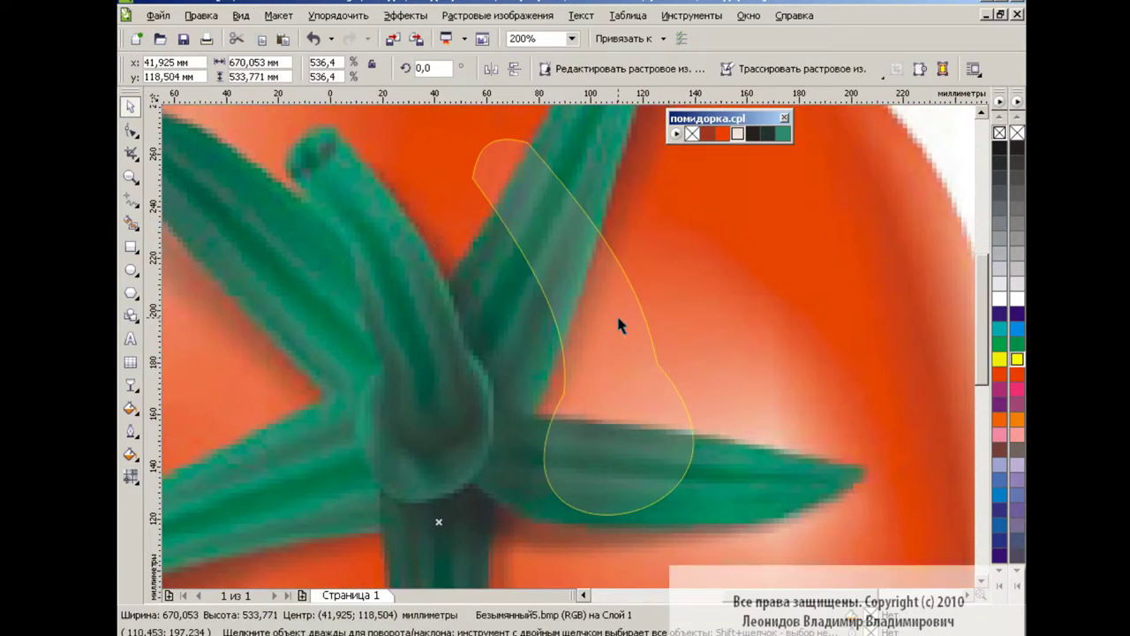
# - Set the stem's transparency type to None, making it opaque white
pyautogui.click(617, 313)
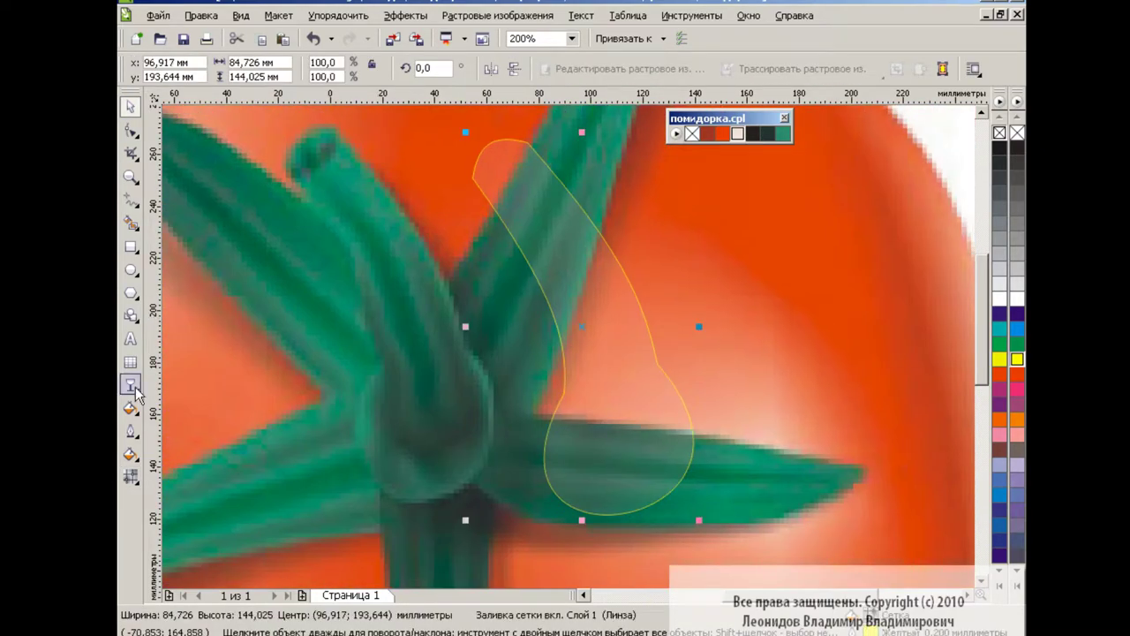
pyautogui.click(131, 384)
pyautogui.click(241, 69)
pyautogui.click(186, 83)
pyautogui.press('m')
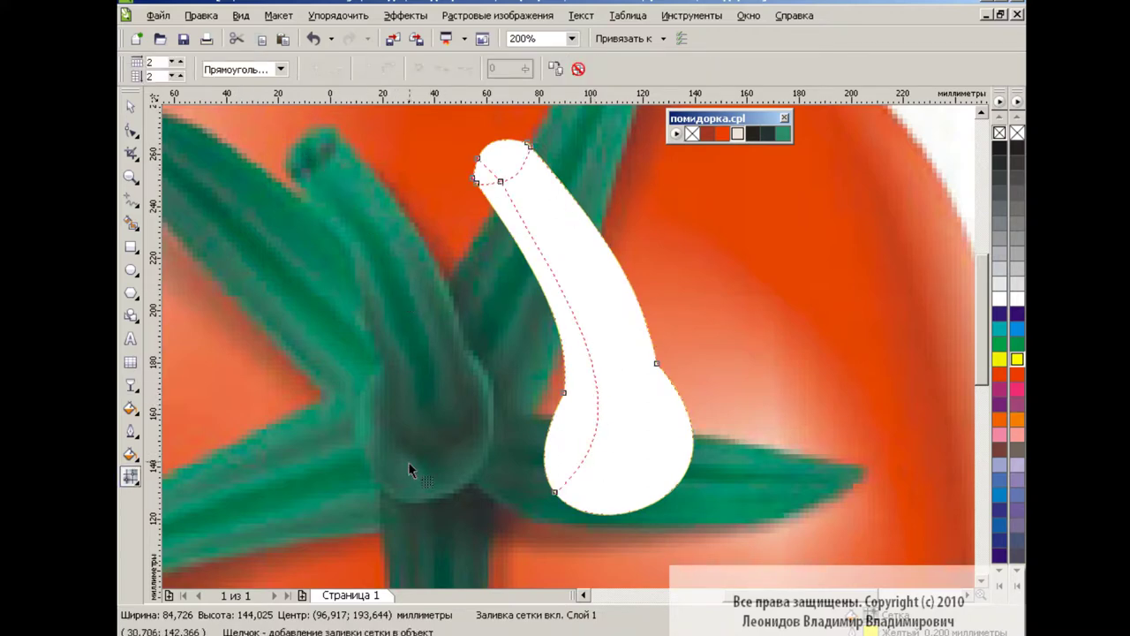
# - Add a mesh line down the stem's left side and curve nearby node handles
pyautogui.click(501, 181)
pyautogui.doubleClick(636, 413)
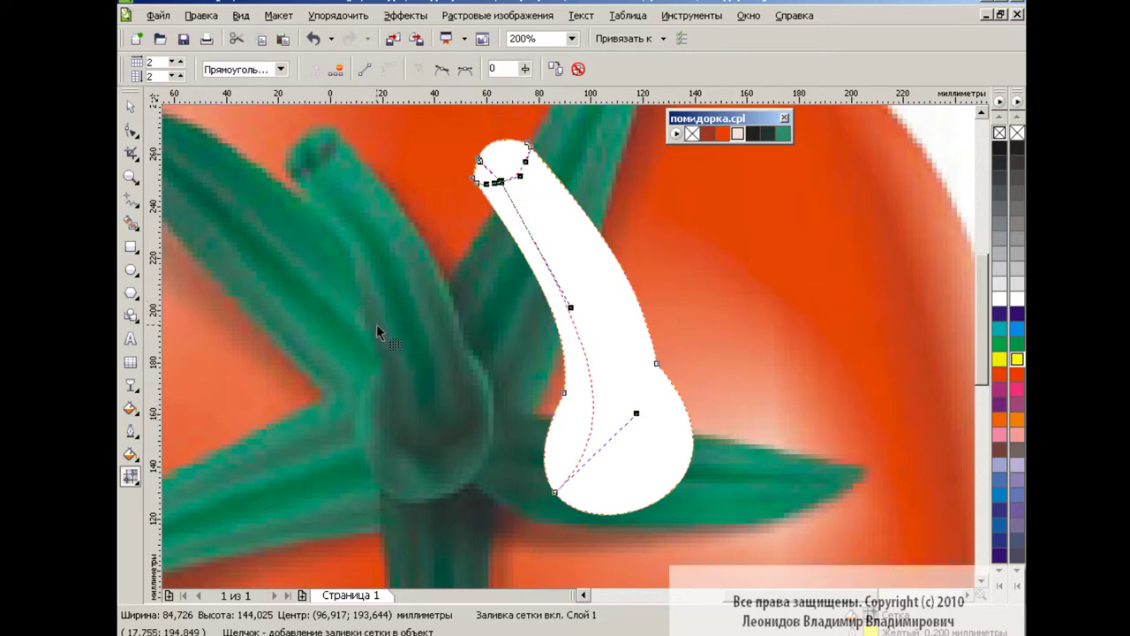
pyautogui.hotkey('ctrl', 'z')
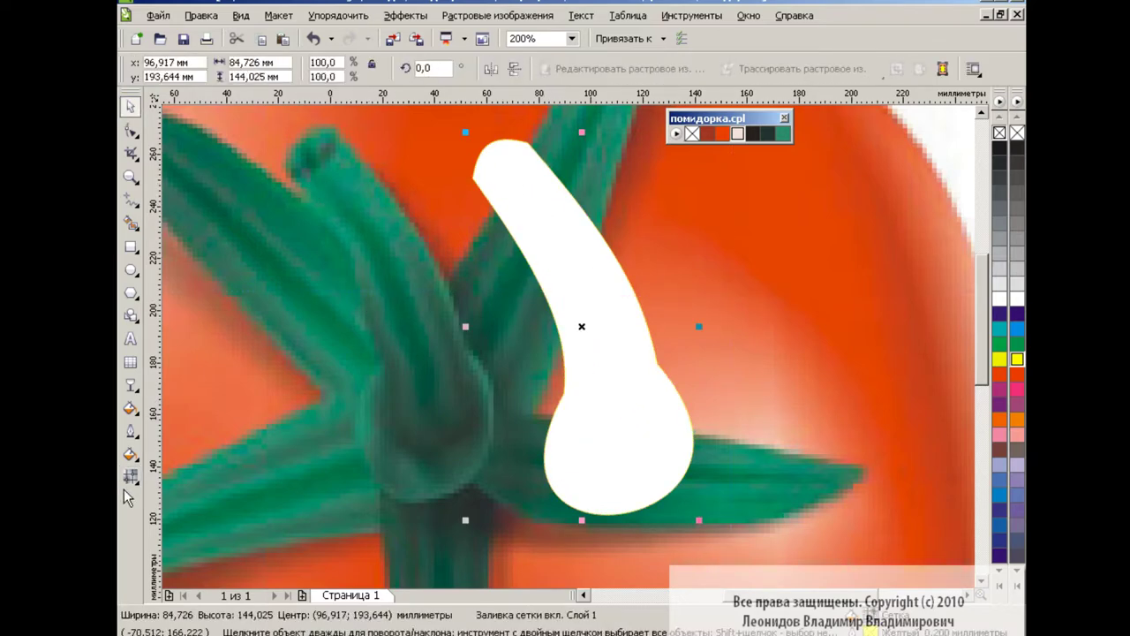
pyautogui.click(492, 181)
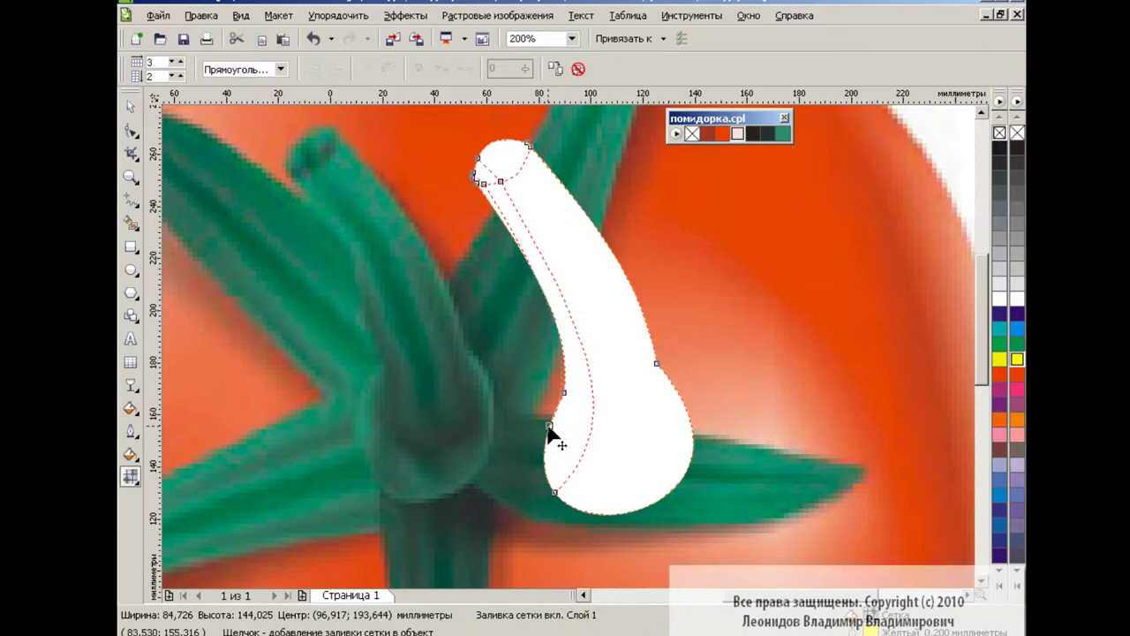
pyautogui.click(550, 427)
pyautogui.moveTo(601, 392)
pyautogui.mouseDown()
pyautogui.moveTo(619, 401)
pyautogui.moveTo(612, 408)
pyautogui.mouseUp()
pyautogui.moveTo(560, 291)
pyautogui.mouseDown()
pyautogui.moveTo(572, 322)
pyautogui.moveTo(570, 309)
pyautogui.mouseUp()
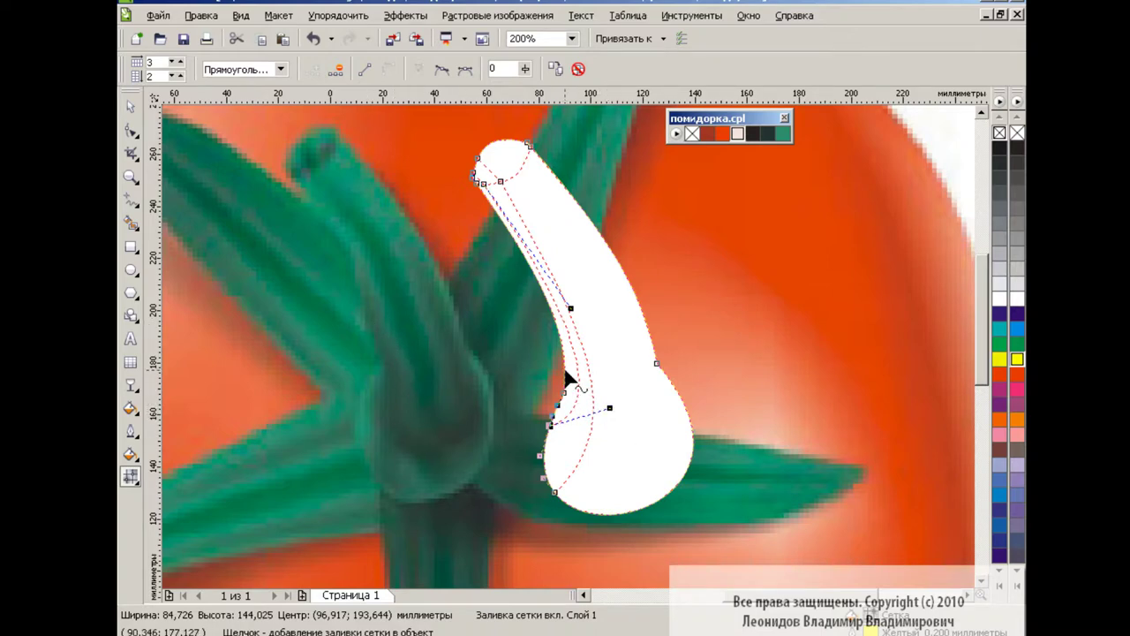
# - Add a mesh row across the lower bulb and reshape its node curves
pyautogui.doubleClick(589, 408)
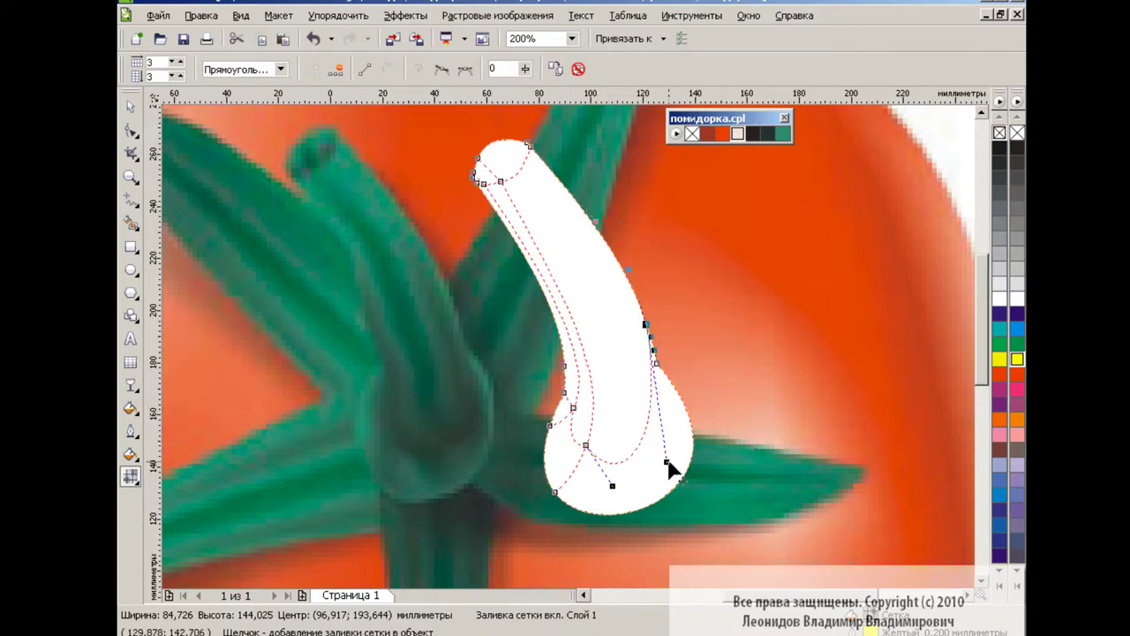
pyautogui.moveTo(574, 415); pyautogui.dragTo(678, 497)
pyautogui.moveTo(578, 459); pyautogui.dragTo(573, 464)
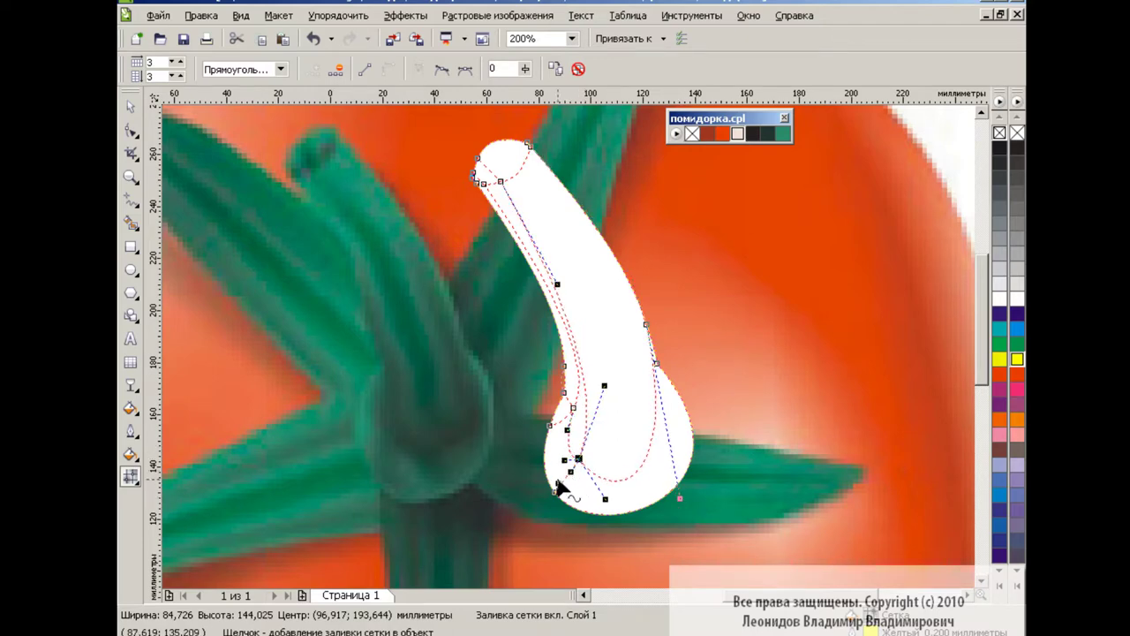
pyautogui.moveTo(594, 434)
pyautogui.mouseDown()
pyautogui.moveTo(558, 388)
pyautogui.moveTo(573, 412)
pyautogui.mouseUp()
pyautogui.click(572, 411)
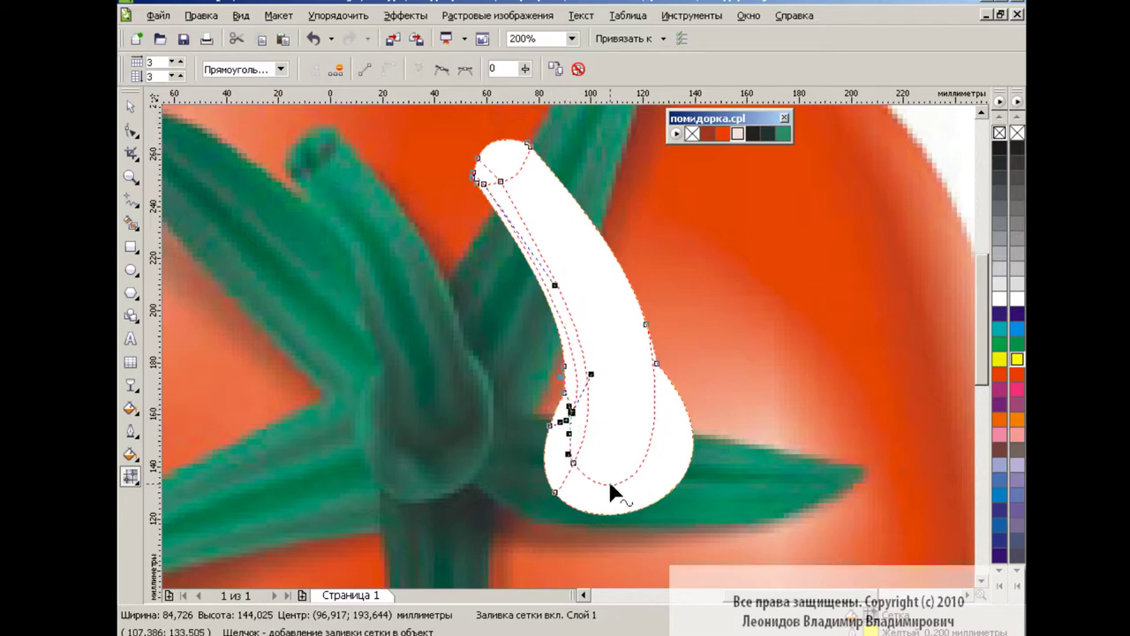
pyautogui.click(647, 327)
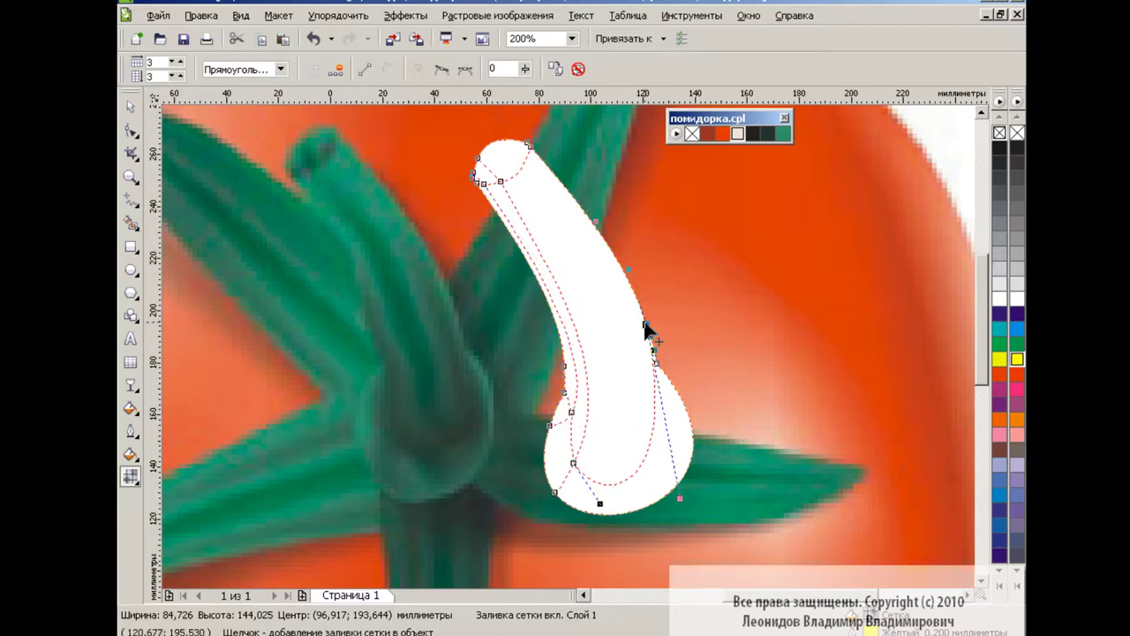
pyautogui.moveTo(612, 508); pyautogui.dragTo(586, 493)
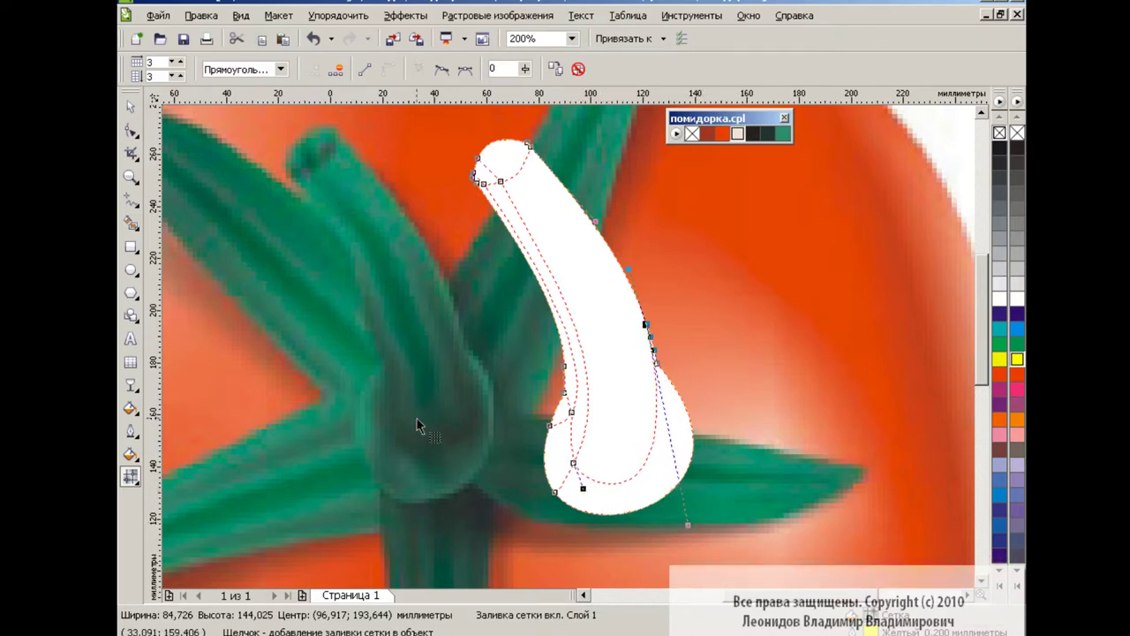
# - Add mesh lines at the stem's top cap, zoom to 400%, and adjust the bulb's nodes
pyautogui.doubleClick(514, 180)
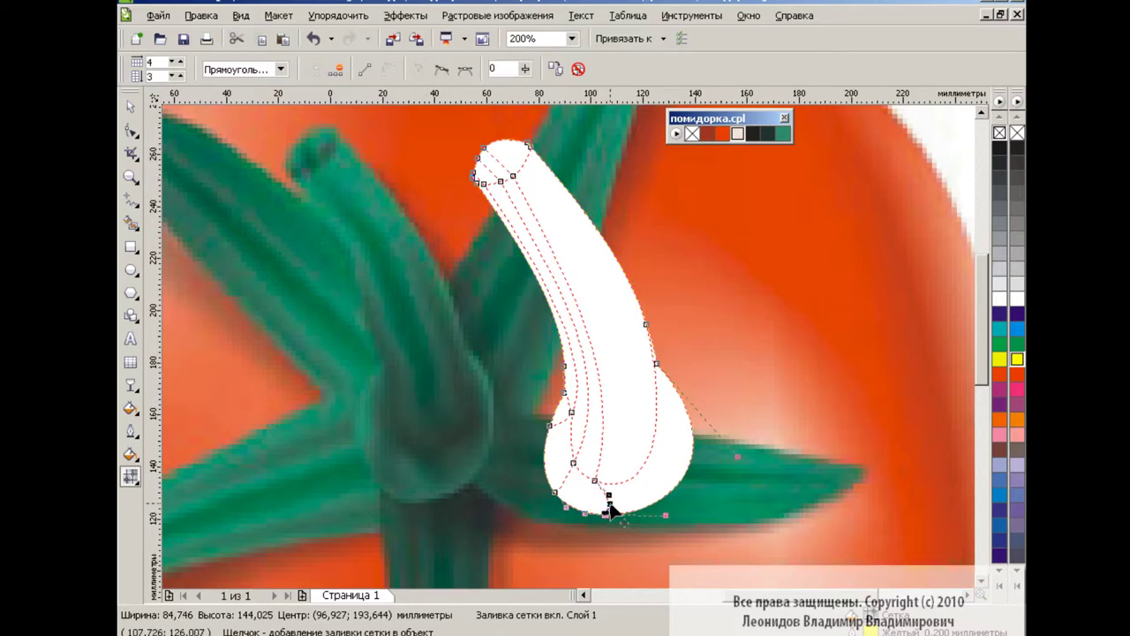
pyautogui.doubleClick(521, 167)
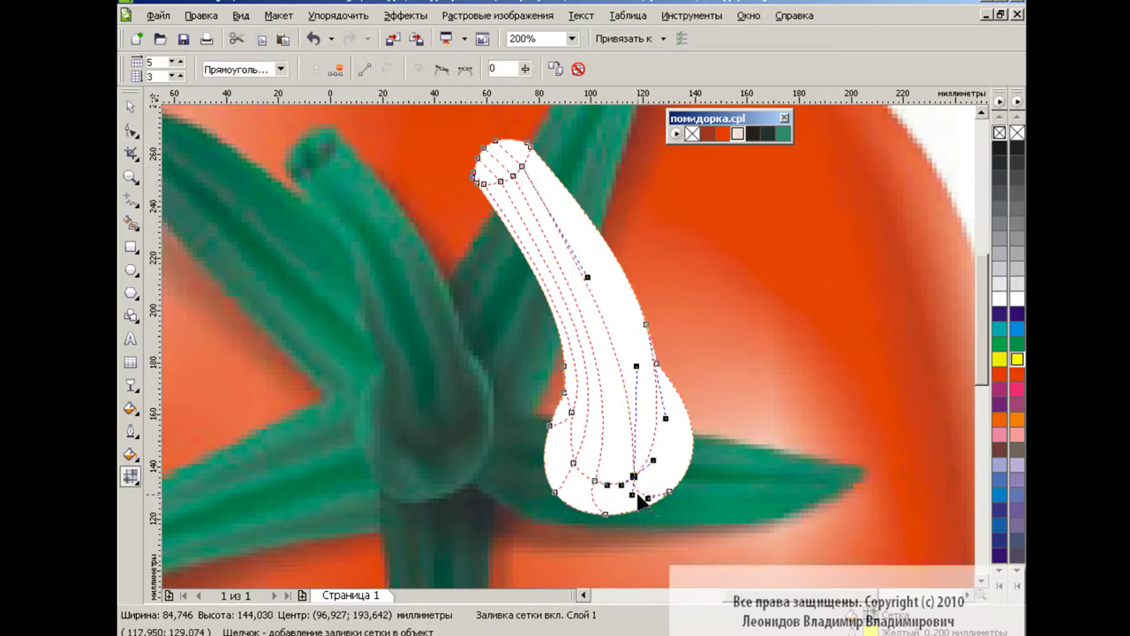
pyautogui.doubleClick(527, 161)
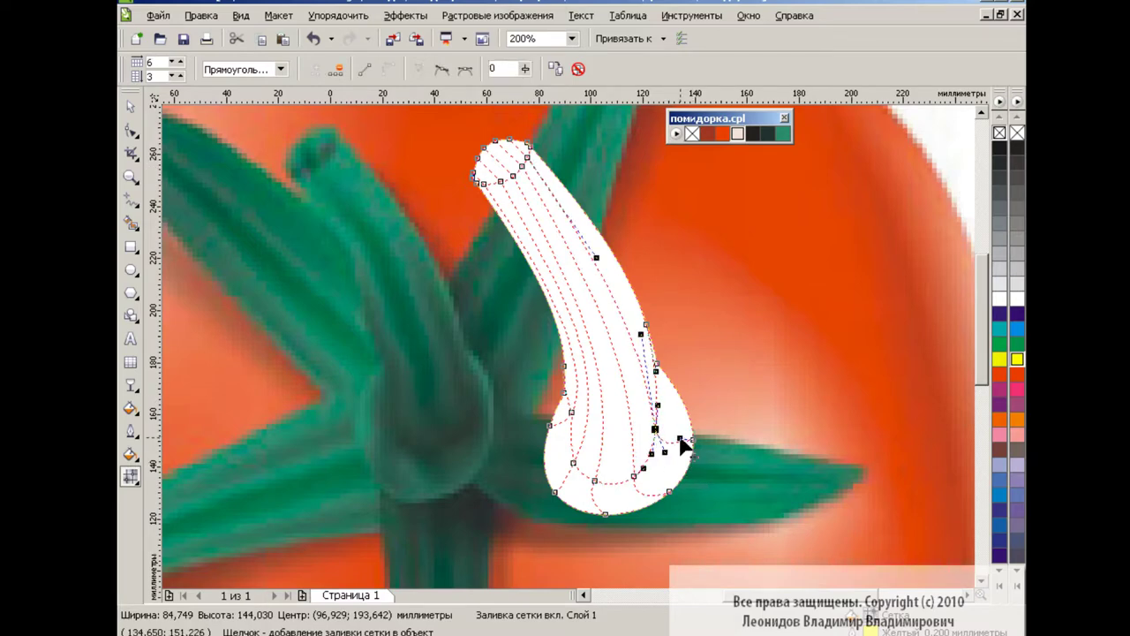
pyautogui.moveTo(681, 444); pyautogui.dragTo(678, 428)
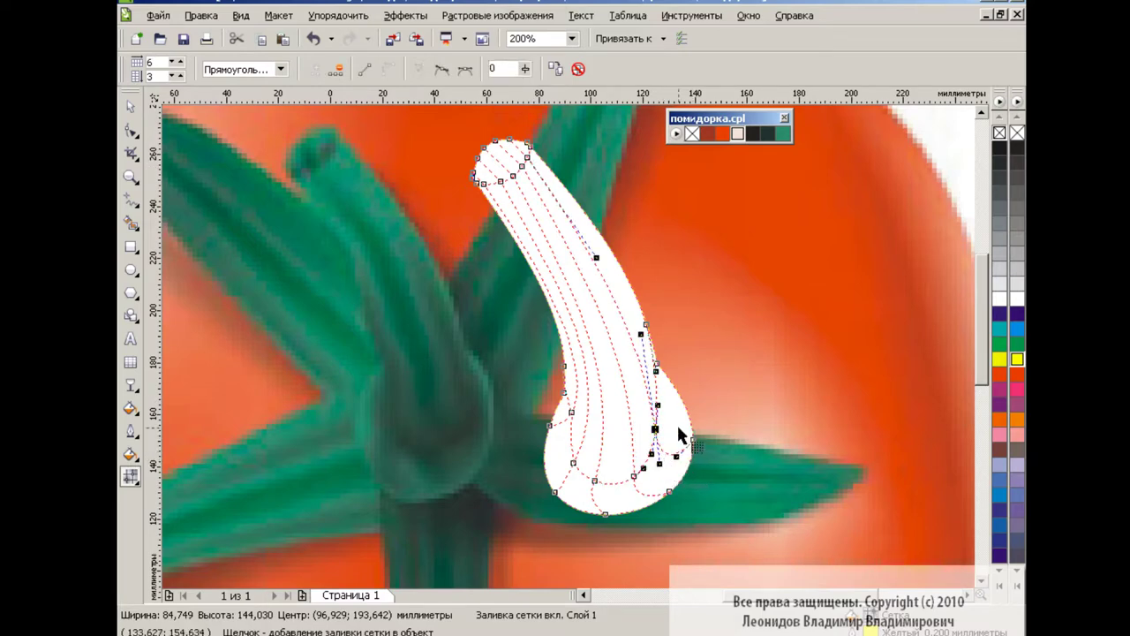
pyautogui.click(617, 297)
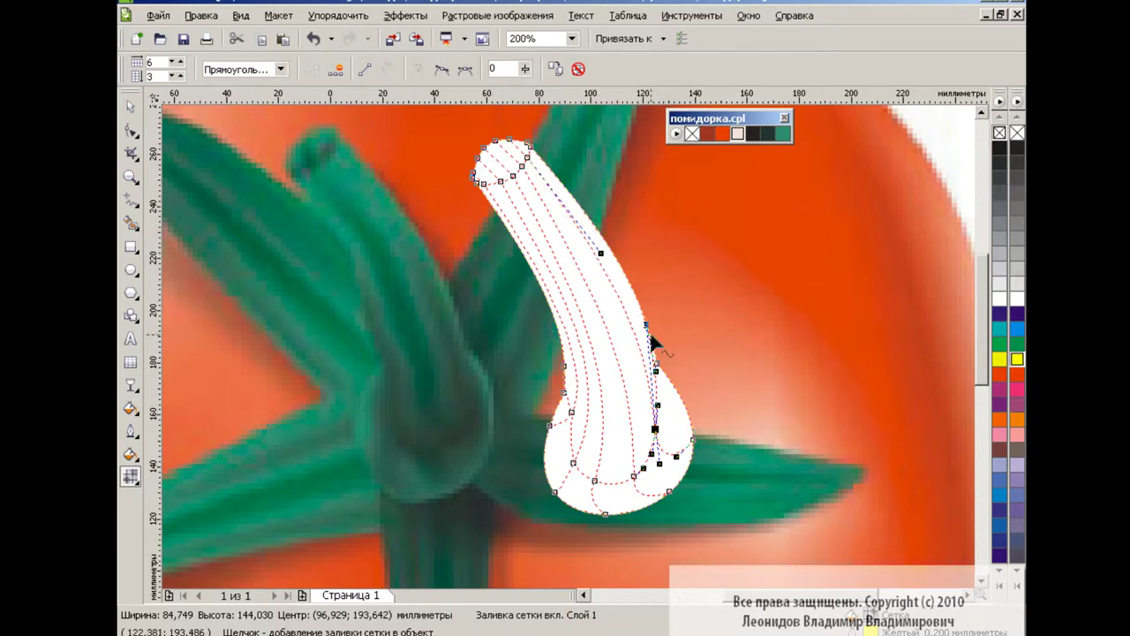
pyautogui.click(571, 38)
pyautogui.click(569, 170)
pyautogui.moveTo(741, 383); pyautogui.dragTo(752, 399)
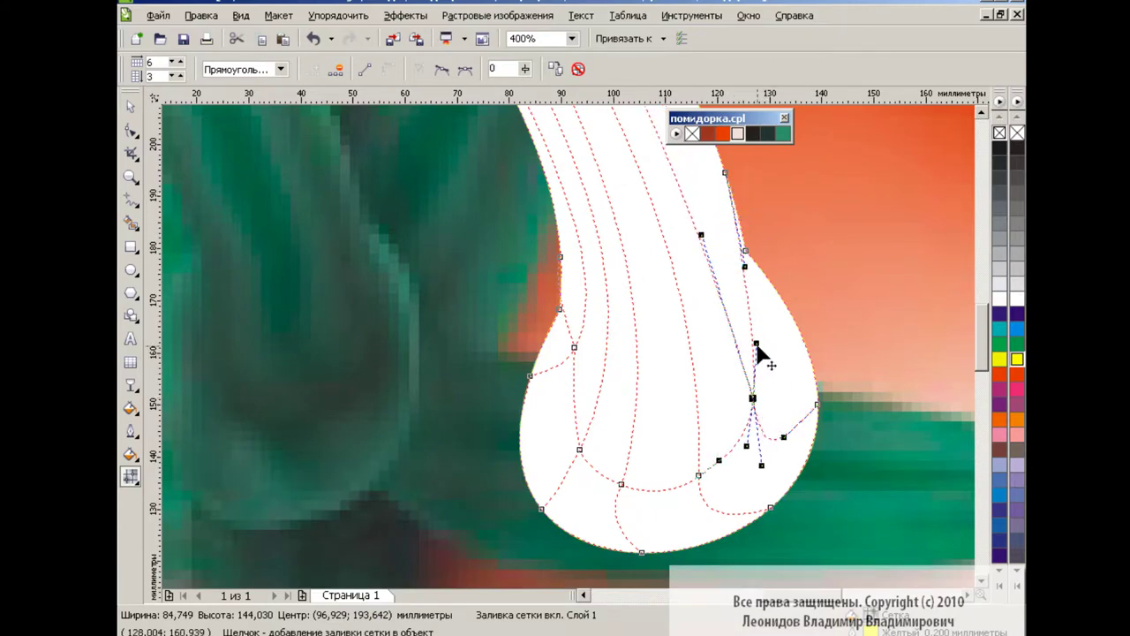
# - Adjust the curve handles of mesh nodes on the bulb's right and bottom
pyautogui.moveTo(752, 399); pyautogui.dragTo(763, 390)
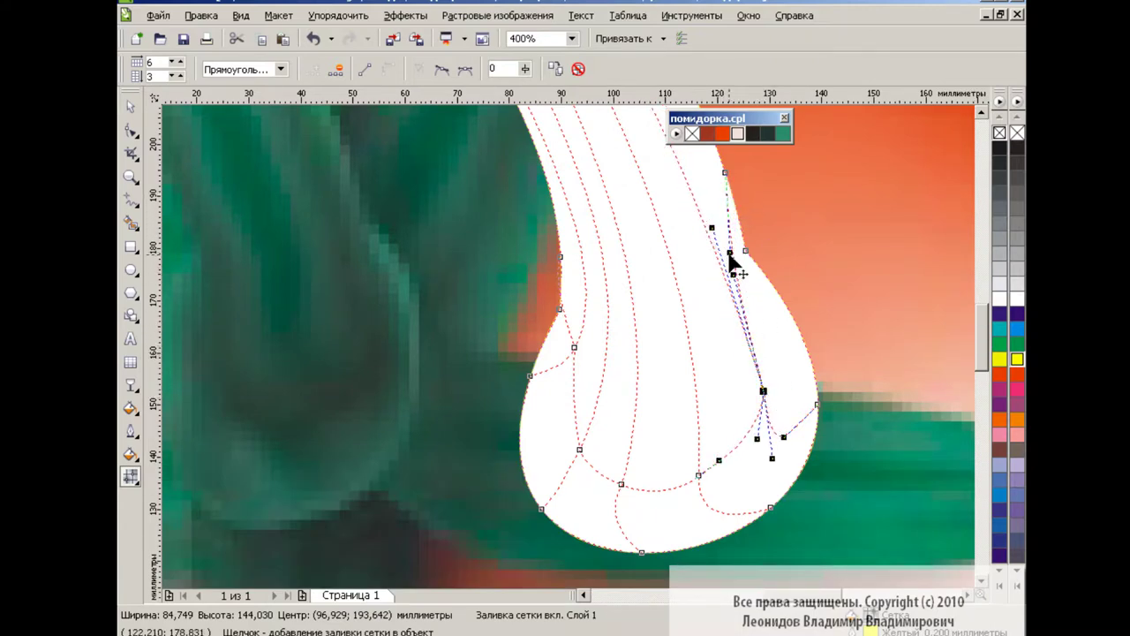
pyautogui.moveTo(733, 254); pyautogui.dragTo(732, 274)
pyautogui.moveTo(774, 456); pyautogui.dragTo(786, 428)
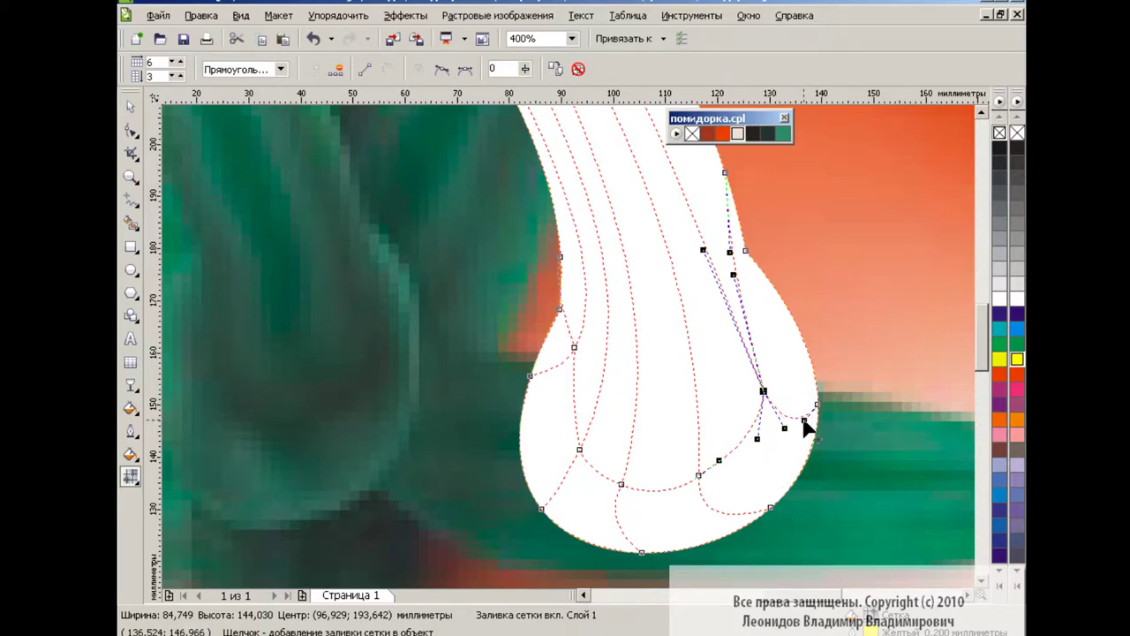
pyautogui.click(697, 469)
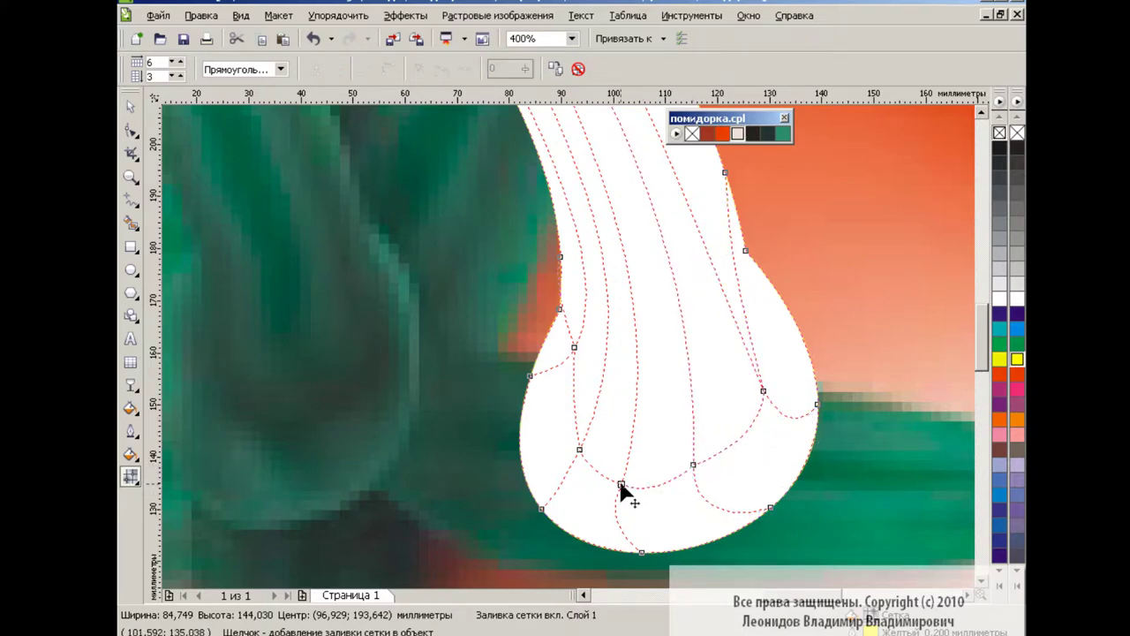
pyautogui.moveTo(668, 483); pyautogui.dragTo(668, 477)
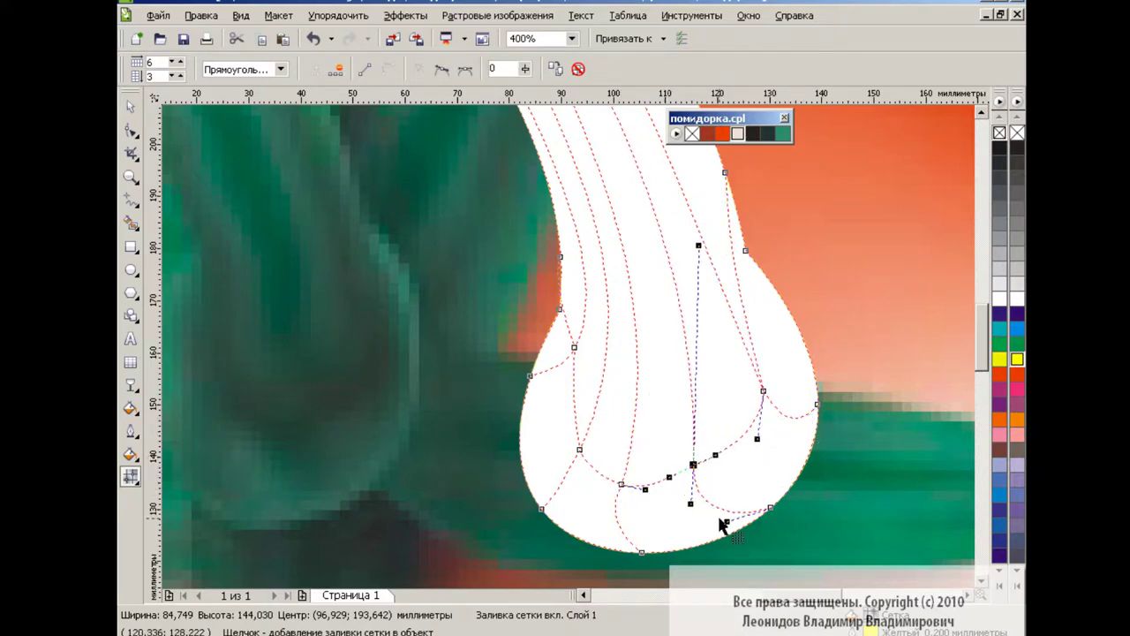
pyautogui.click(801, 322)
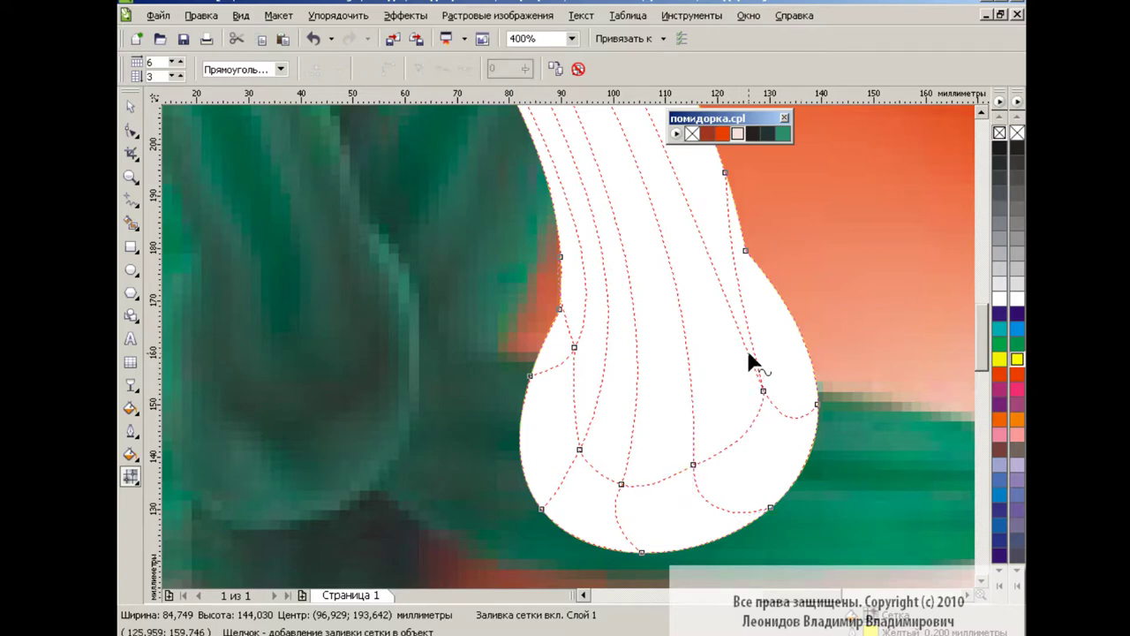
# - Add a mesh row across the bulb, bend the left-edge curve down, and zoom back to 200%
pyautogui.doubleClick(749, 358)
pyautogui.click(694, 412)
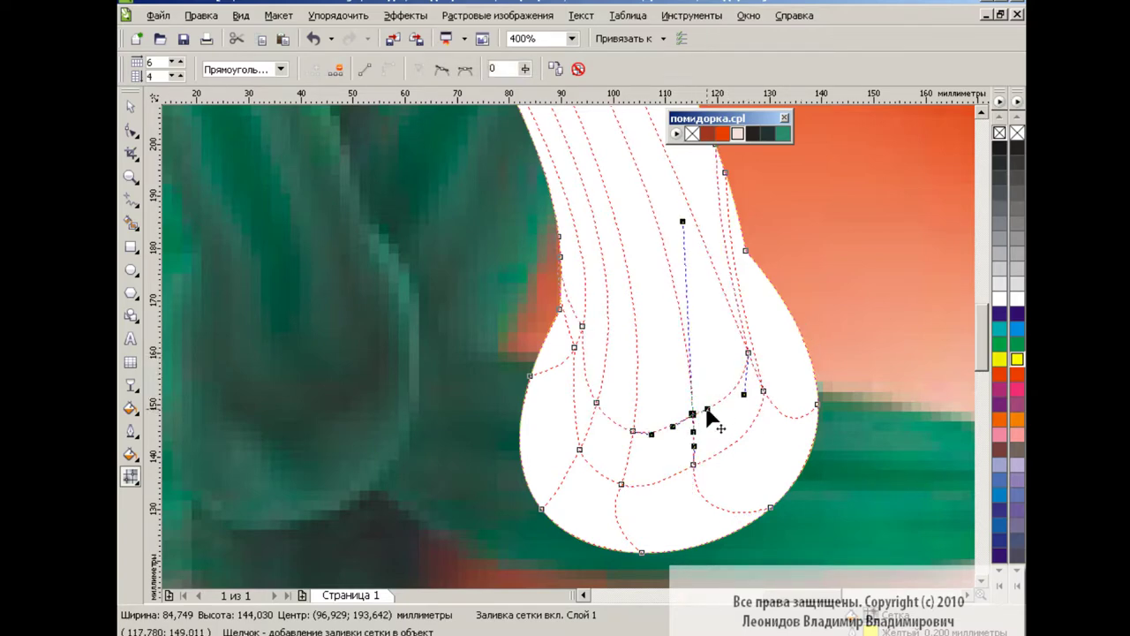
pyautogui.click(575, 310)
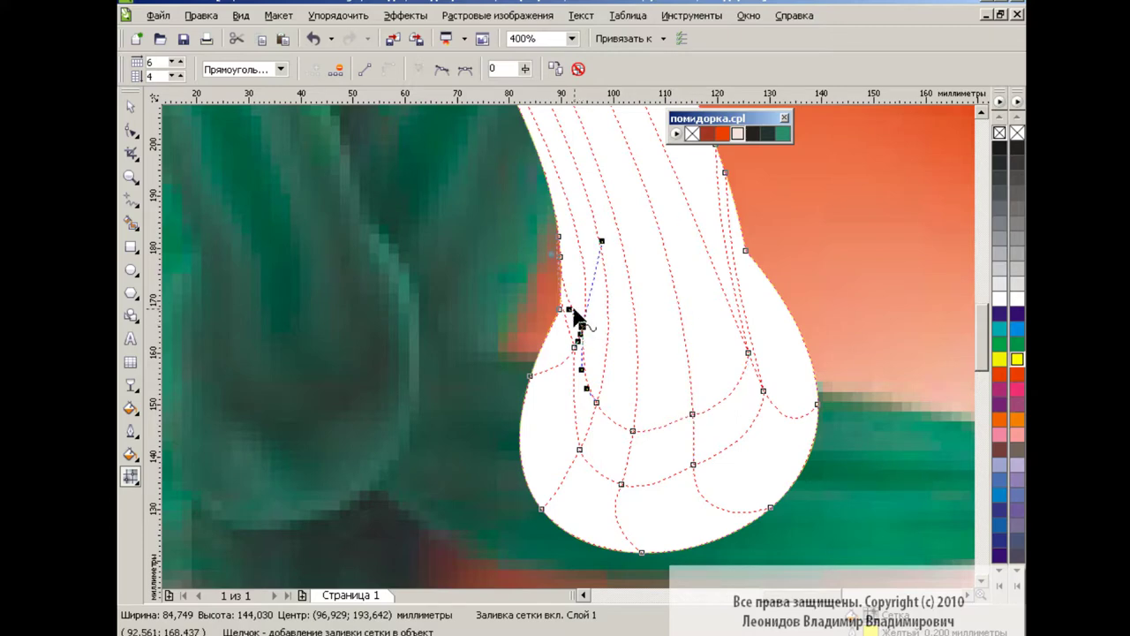
pyautogui.click(566, 277)
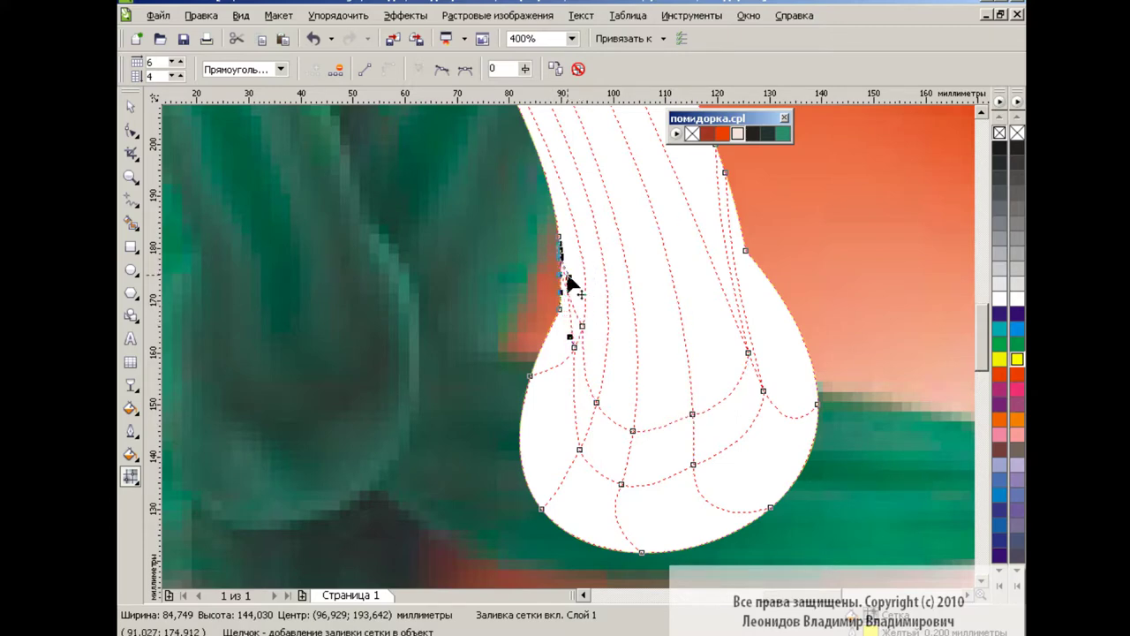
pyautogui.click(580, 325)
pyautogui.click(559, 241)
pyautogui.click(581, 327)
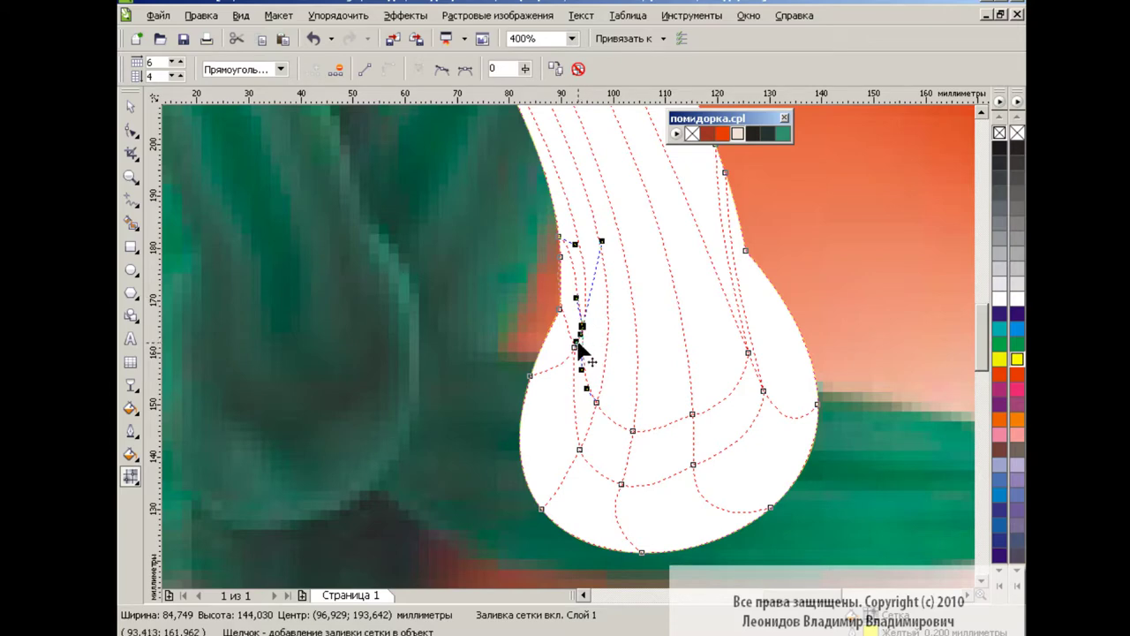
pyautogui.moveTo(580, 328); pyautogui.dragTo(596, 386)
pyautogui.click(572, 38)
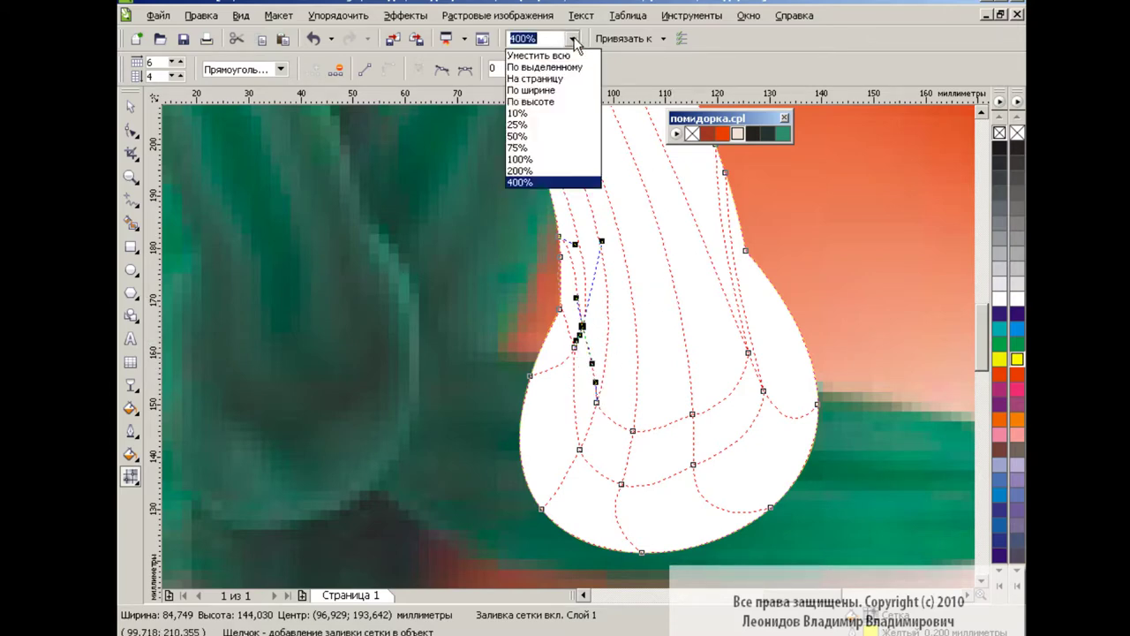
pyautogui.click(548, 169)
pyautogui.scroll(1, 953, 362)
# - Add four mesh rows and one vertical line along the stem, making the grid 6 × 9
pyautogui.click(693, 205)
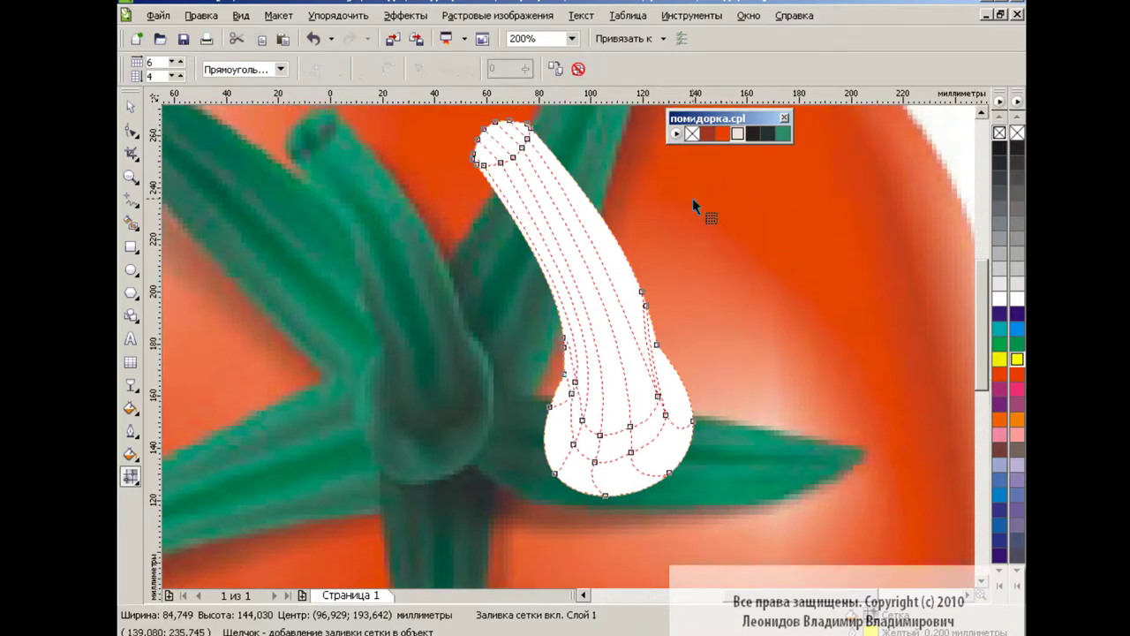
pyautogui.doubleClick(509, 175)
pyautogui.doubleClick(518, 226)
pyautogui.doubleClick(547, 276)
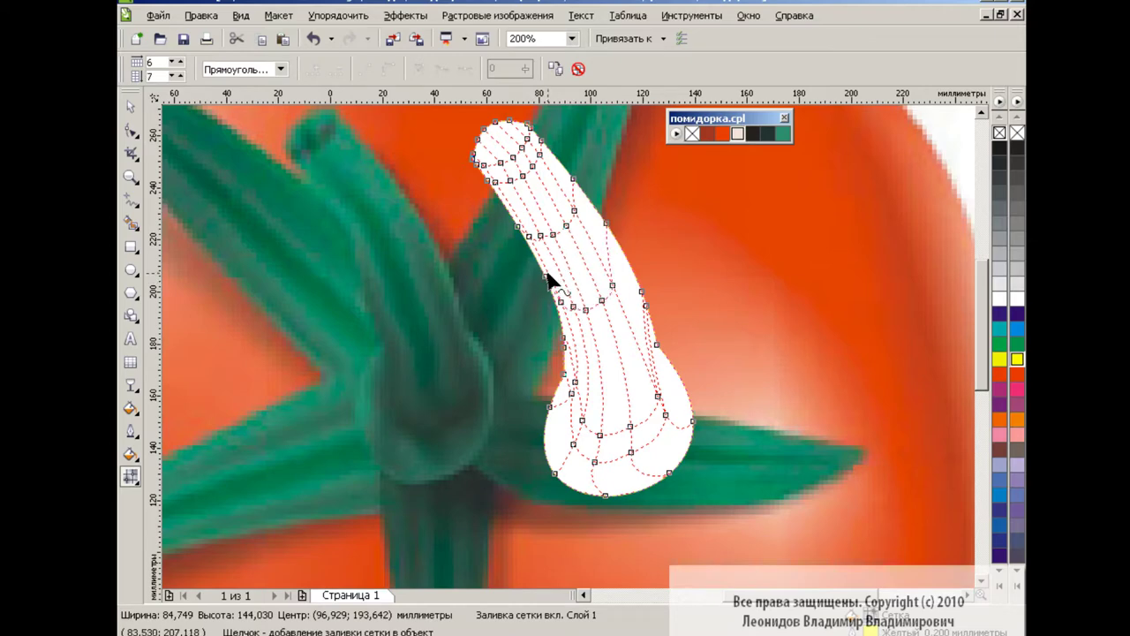
pyautogui.click(608, 228)
pyautogui.click(576, 188)
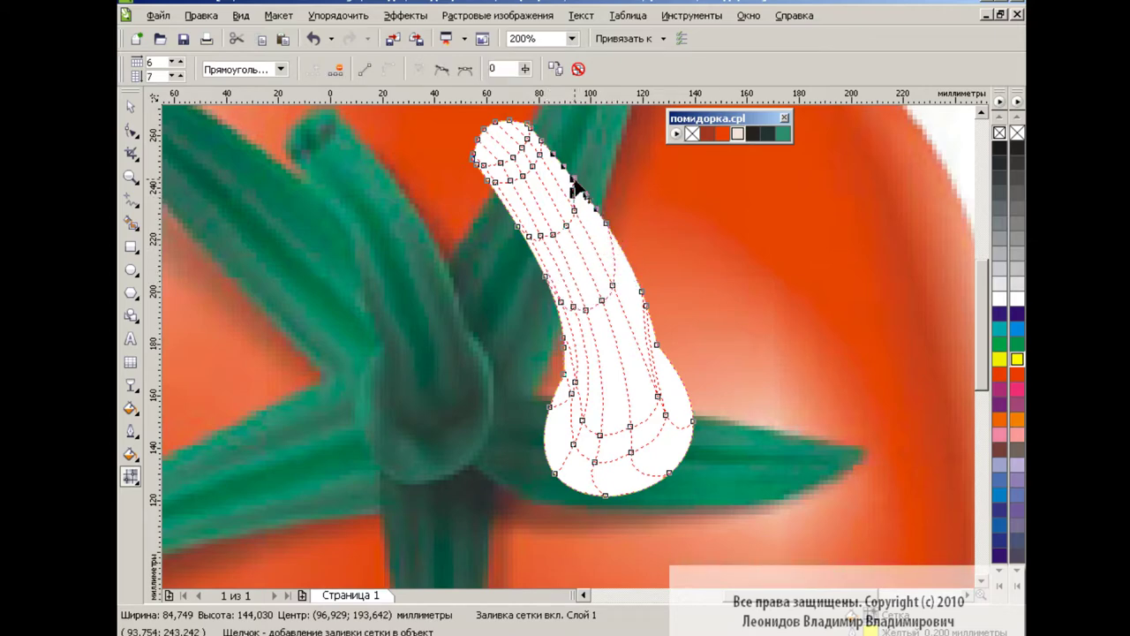
pyautogui.doubleClick(566, 332)
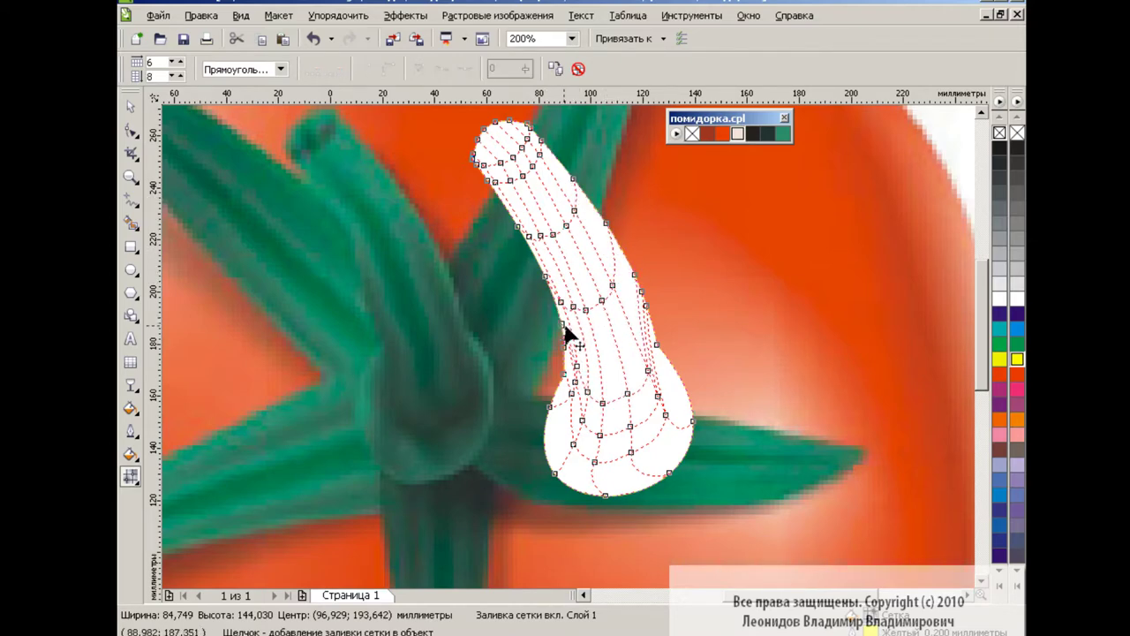
pyautogui.click(627, 394)
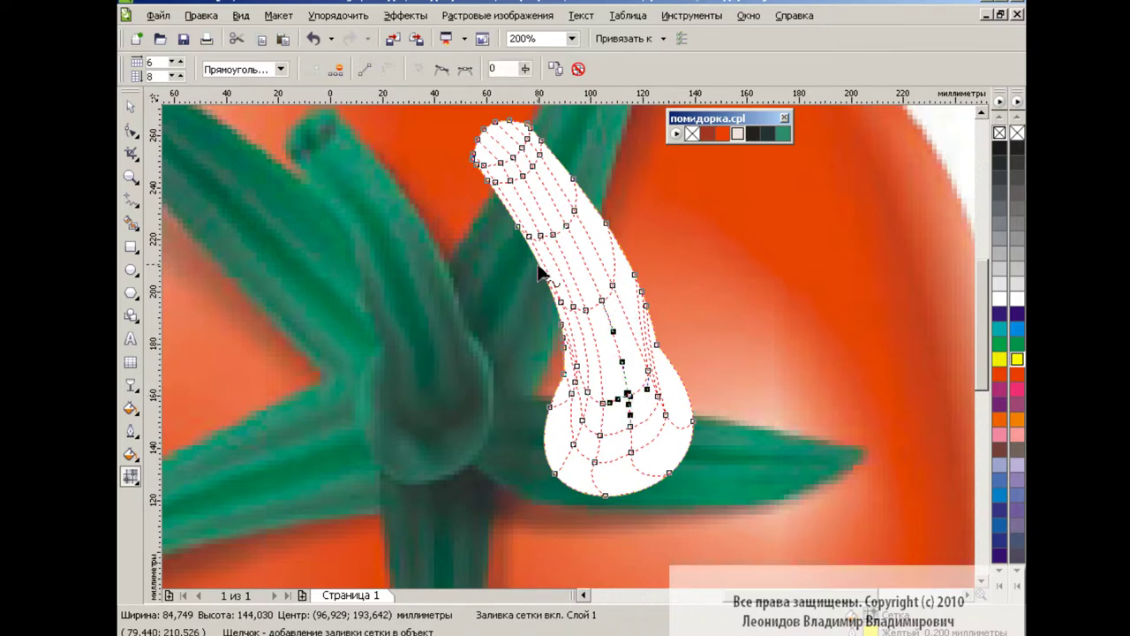
pyautogui.doubleClick(578, 269)
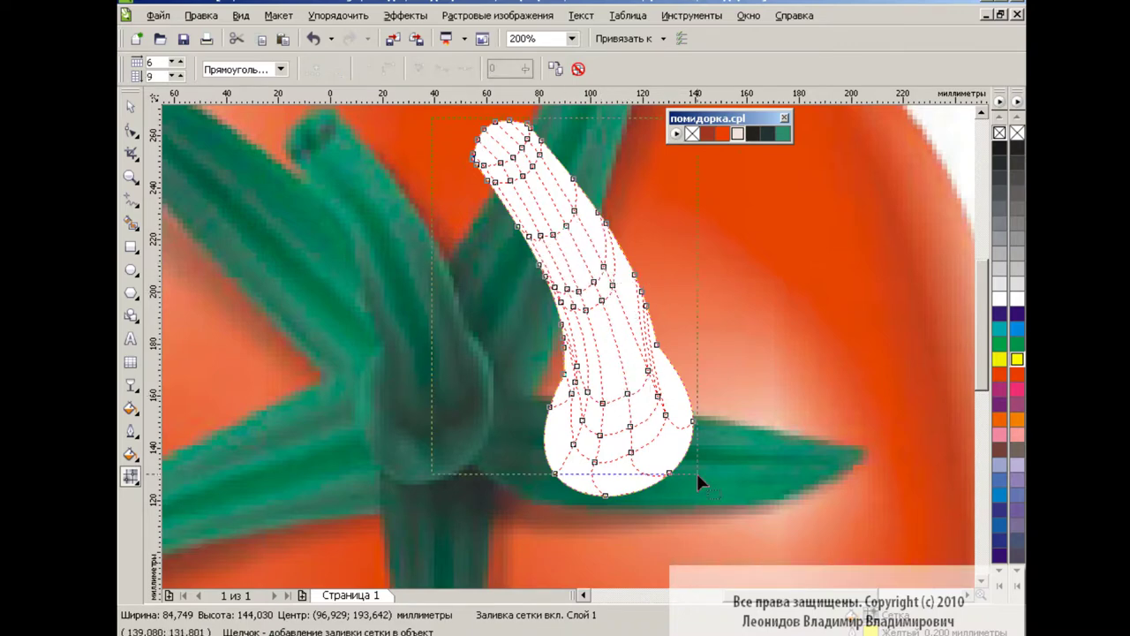
# - Select all stem mesh nodes and fill them green
pyautogui.moveTo(698, 475); pyautogui.dragTo(700, 477)
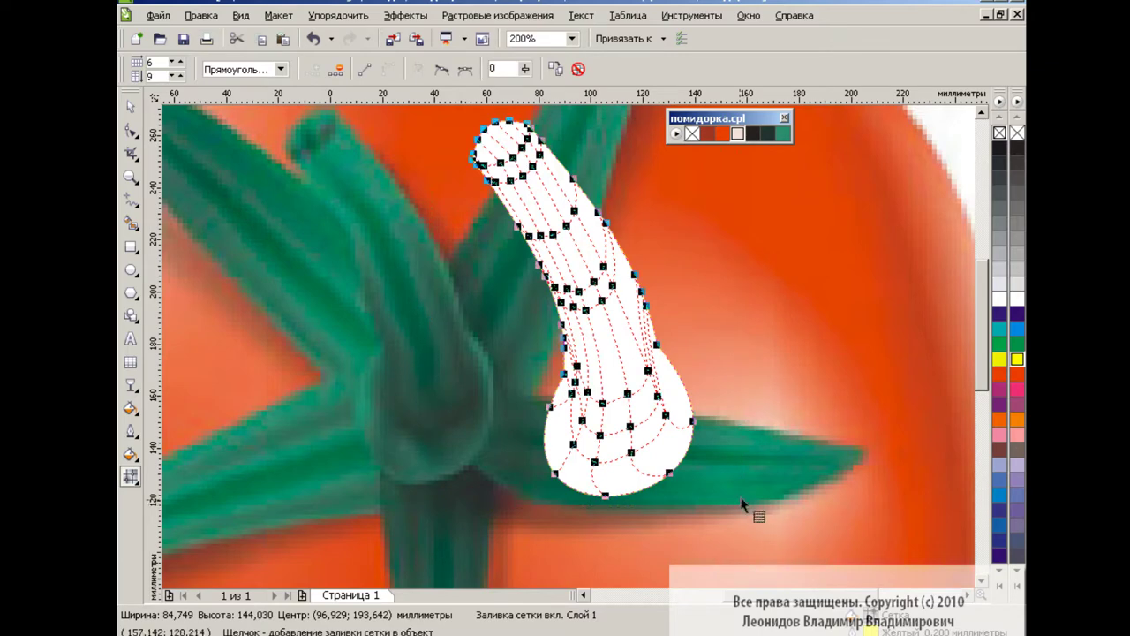
pyautogui.click(783, 134)
pyautogui.press('space')
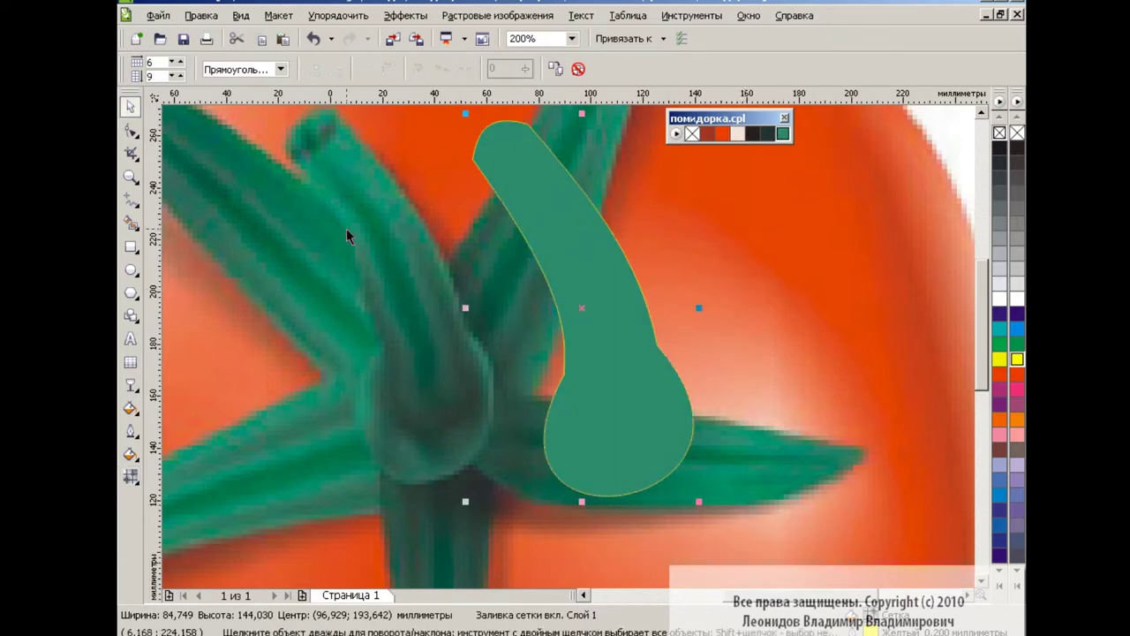
pyautogui.press('space')
# - At 400% zoom, colour the tip's mesh nodes near black and reshape the shading
pyautogui.click(560, 44)
pyautogui.click(557, 183)
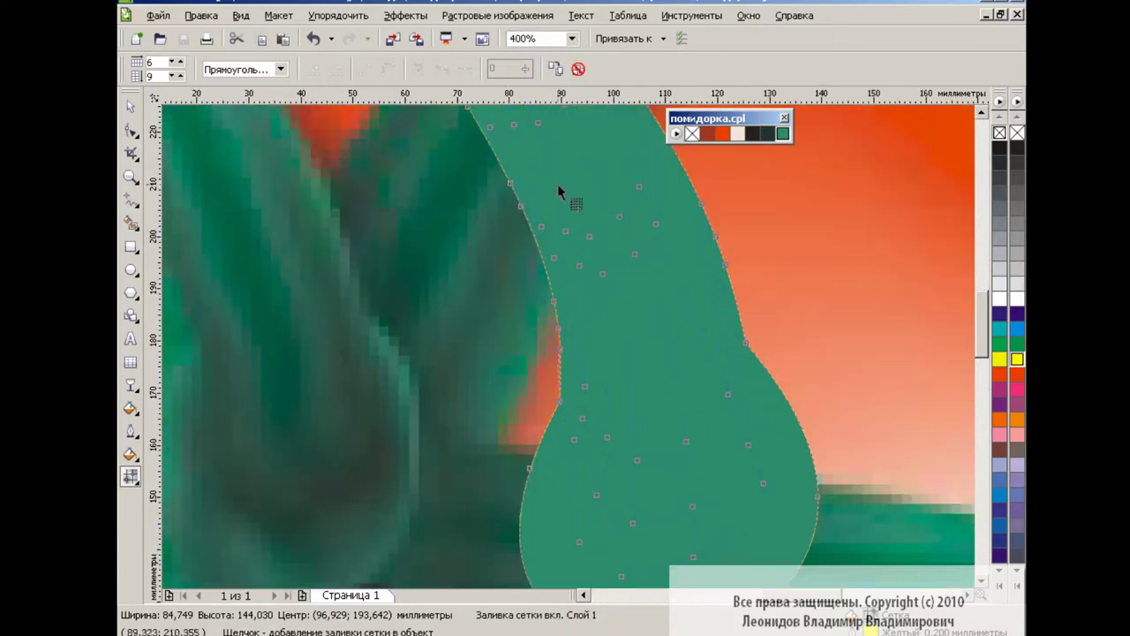
pyautogui.moveTo(981, 265)
pyautogui.mouseDown()
pyautogui.moveTo(975, 304)
pyautogui.moveTo(980, 282)
pyautogui.mouseUp()
pyautogui.moveTo(675, 256); pyautogui.dragTo(731, 243)
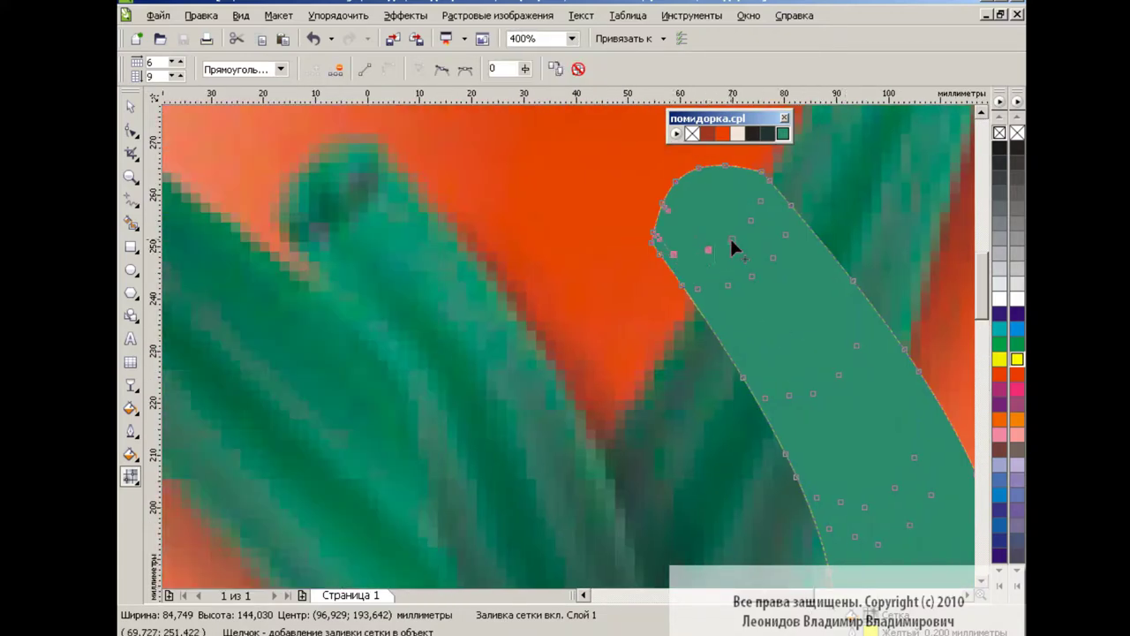
pyautogui.keyDown('shift'); pyautogui.click(762, 202); pyautogui.keyUp('shift')
pyautogui.click(768, 134)
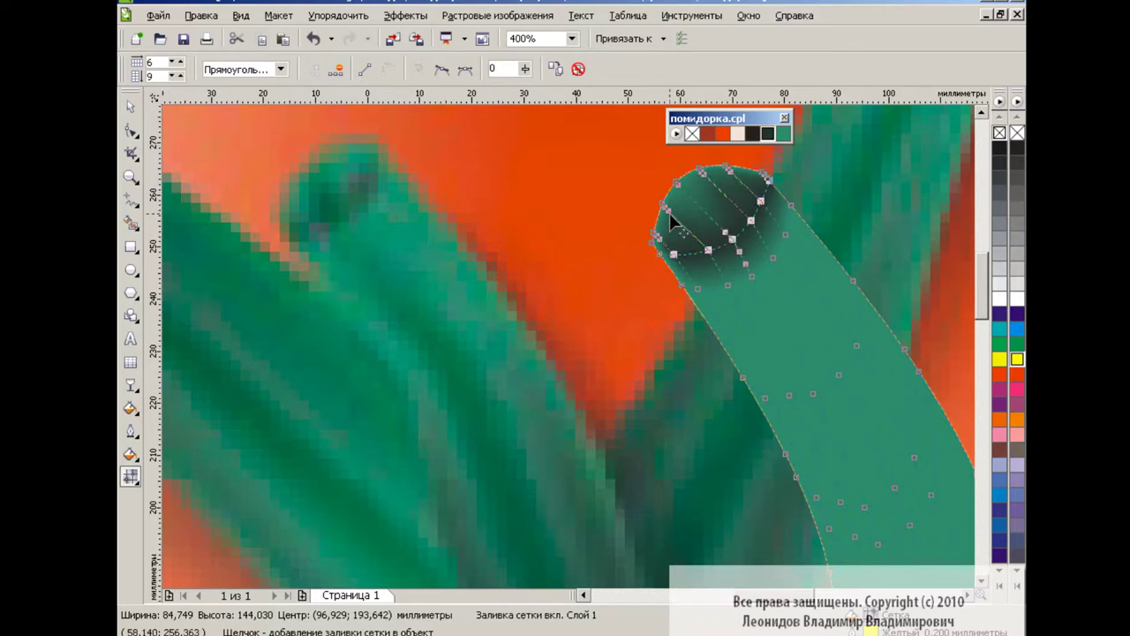
pyautogui.moveTo(729, 235)
pyautogui.mouseDown()
pyautogui.moveTo(747, 221)
pyautogui.moveTo(736, 181)
pyautogui.moveTo(684, 181)
pyautogui.mouseUp()
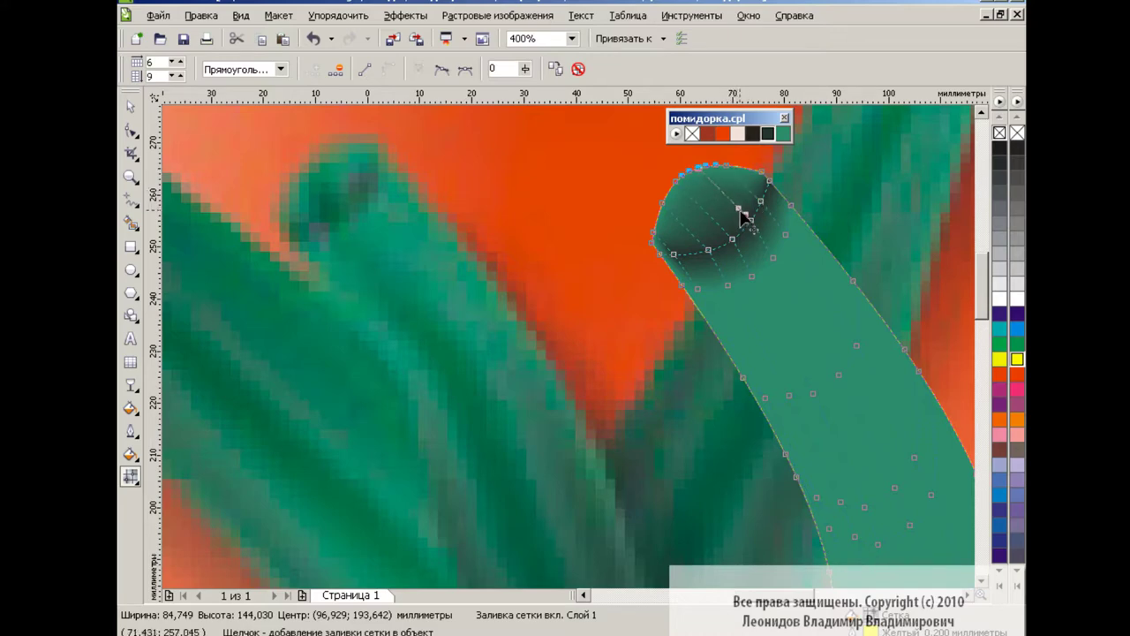
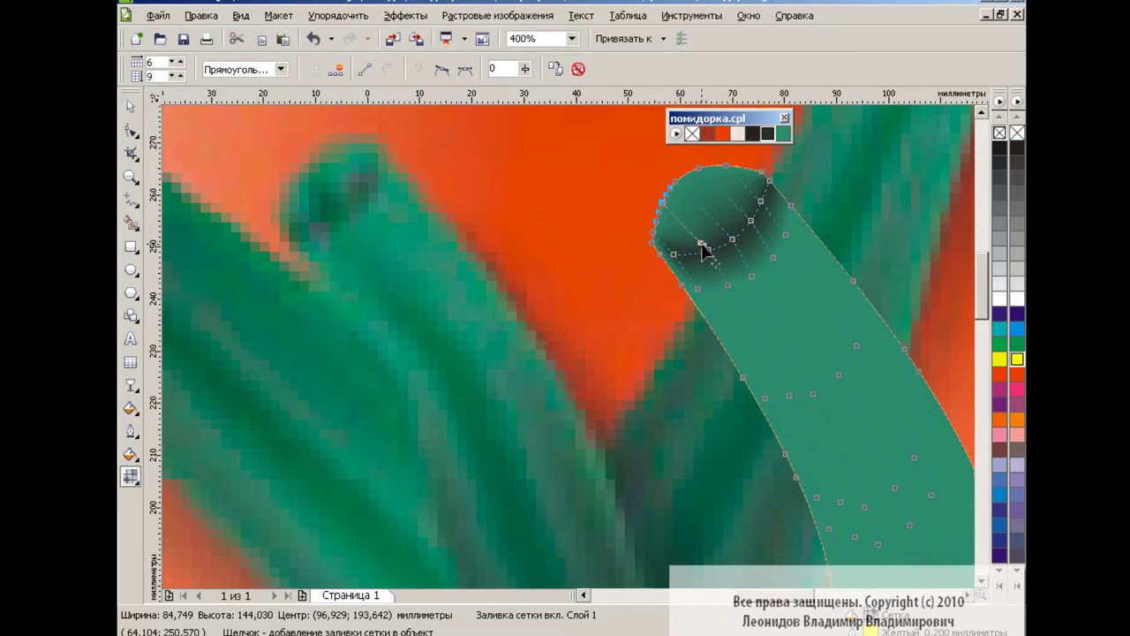
# - Reshape the mesh curve across the stem's rounded tip, undoing one misstep, at 800% zoom
pyautogui.click(746, 216)
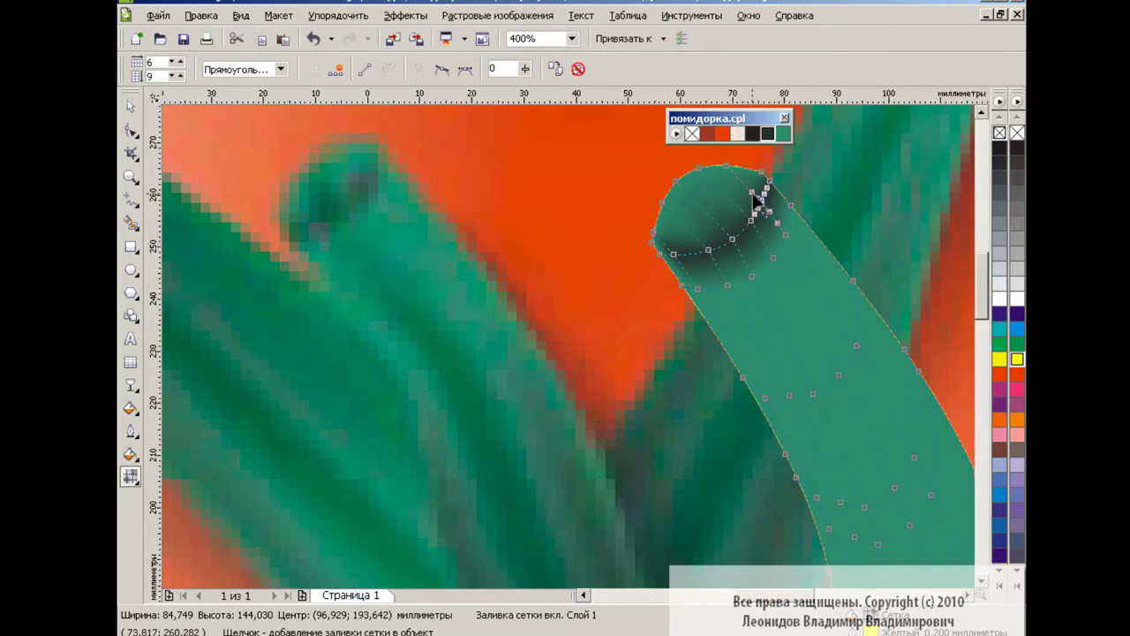
pyautogui.moveTo(756, 189)
pyautogui.mouseDown()
pyautogui.moveTo(676, 252)
pyautogui.moveTo(675, 272)
pyautogui.moveTo(689, 254)
pyautogui.mouseUp()
pyautogui.hotkey('ctrl', 'z')
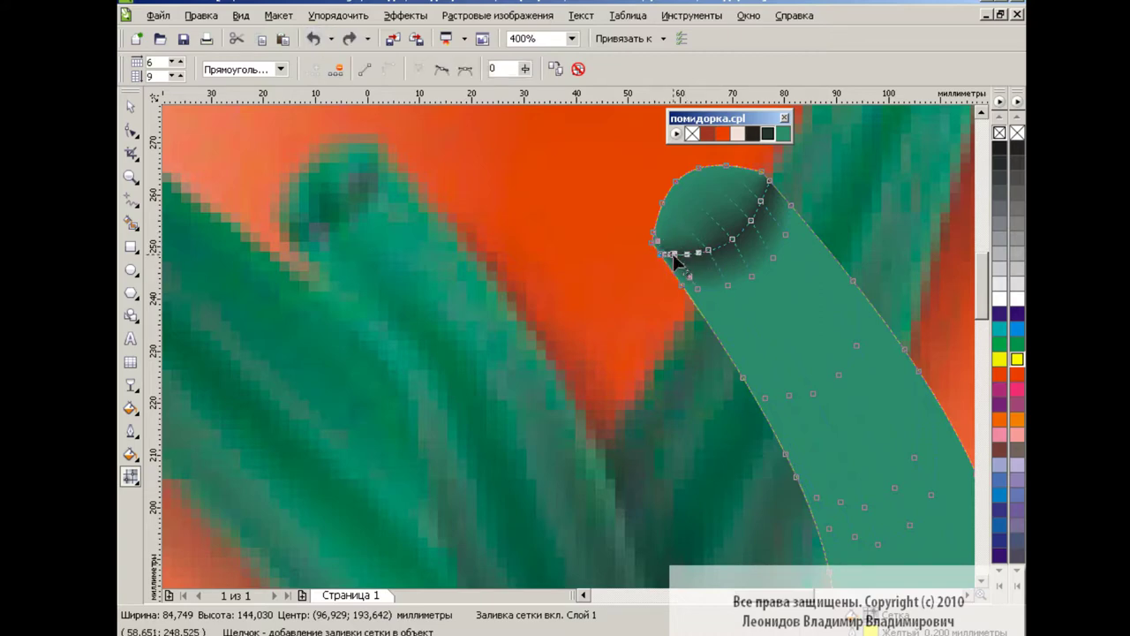
pyautogui.write('800')
pyautogui.press('Return')
pyautogui.scroll(3, 985, 302)
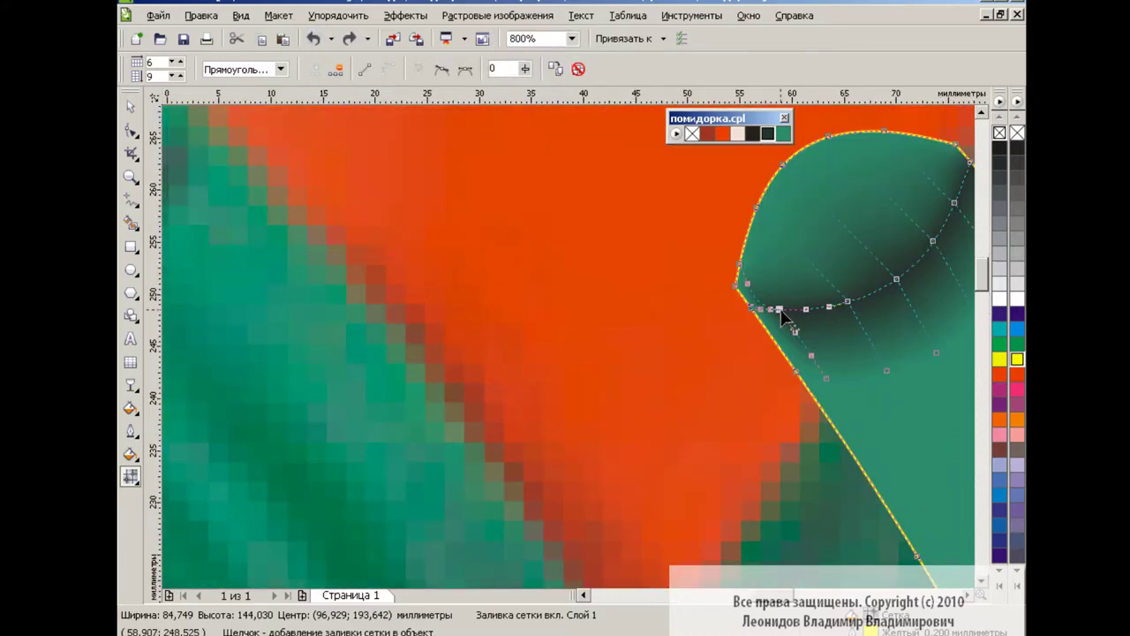
pyautogui.moveTo(768, 310); pyautogui.dragTo(776, 310)
# - At 400% zoom, move the tip's edge nodes so the dark shadow wraps the tip
pyautogui.click(572, 38)
pyautogui.click(530, 161)
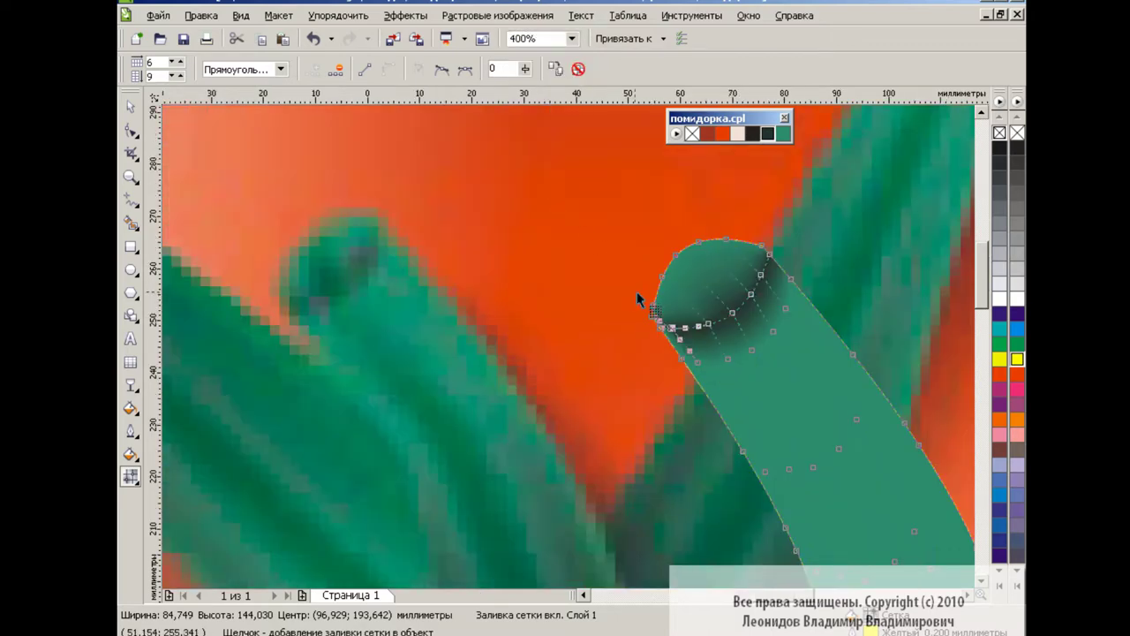
pyautogui.moveTo(675, 332); pyautogui.dragTo(657, 279)
pyautogui.scroll(-2, 862, 274)
pyautogui.click(732, 228)
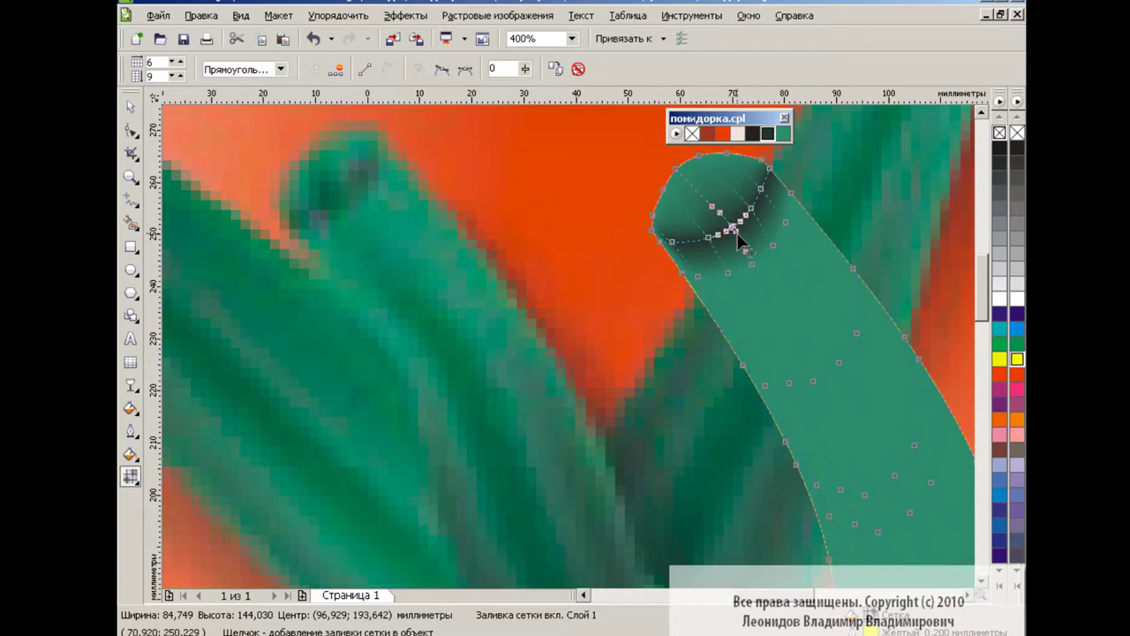
pyautogui.moveTo(691, 265); pyautogui.dragTo(688, 249)
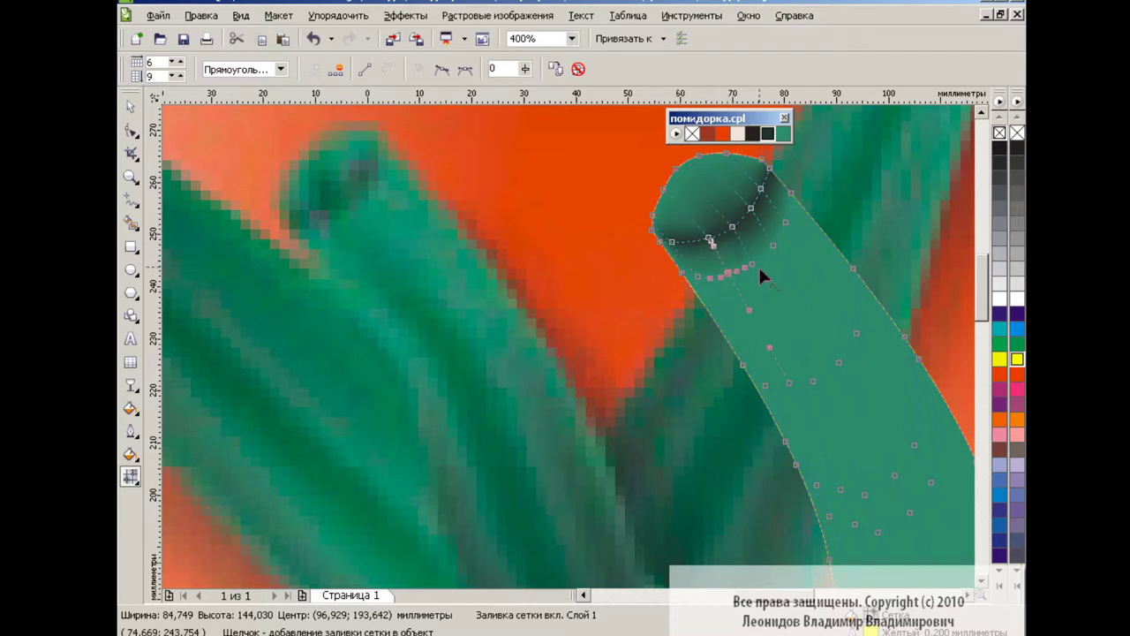
pyautogui.moveTo(745, 254); pyautogui.dragTo(749, 208)
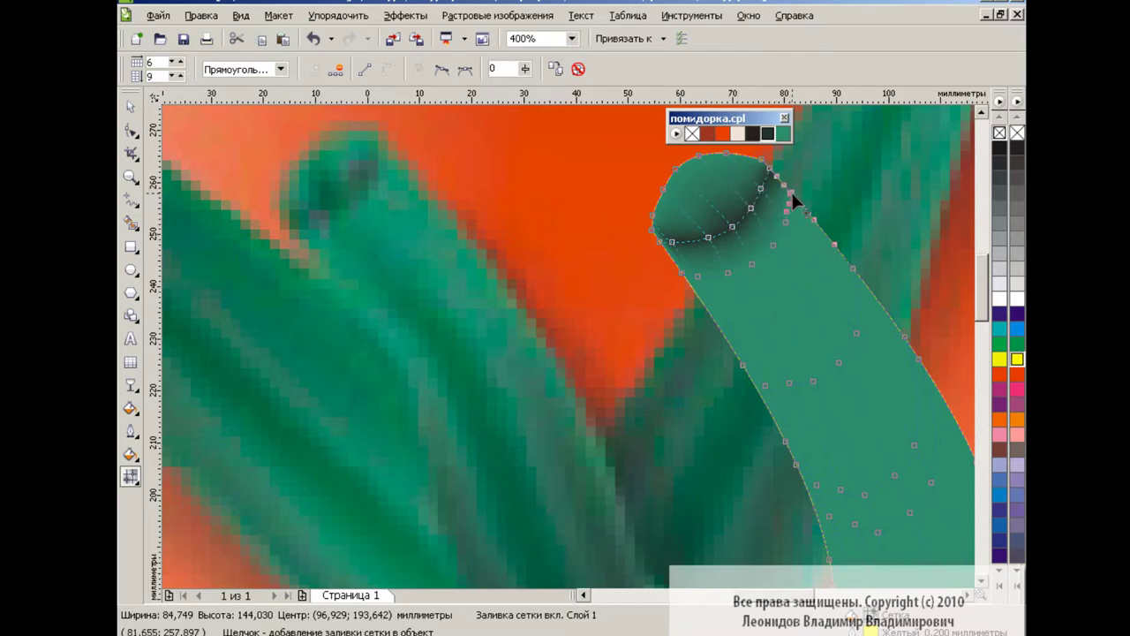
pyautogui.click(865, 199)
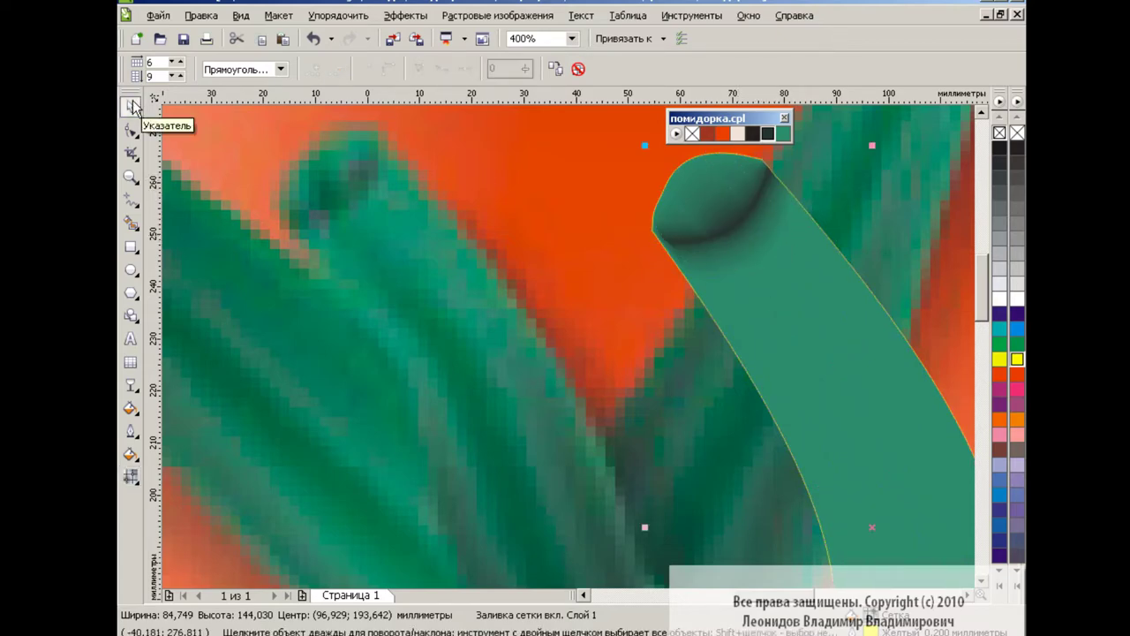
# - Shade the upper left-edge mesh nodes of the stem black
pyautogui.hscroll(3, 565, 345)
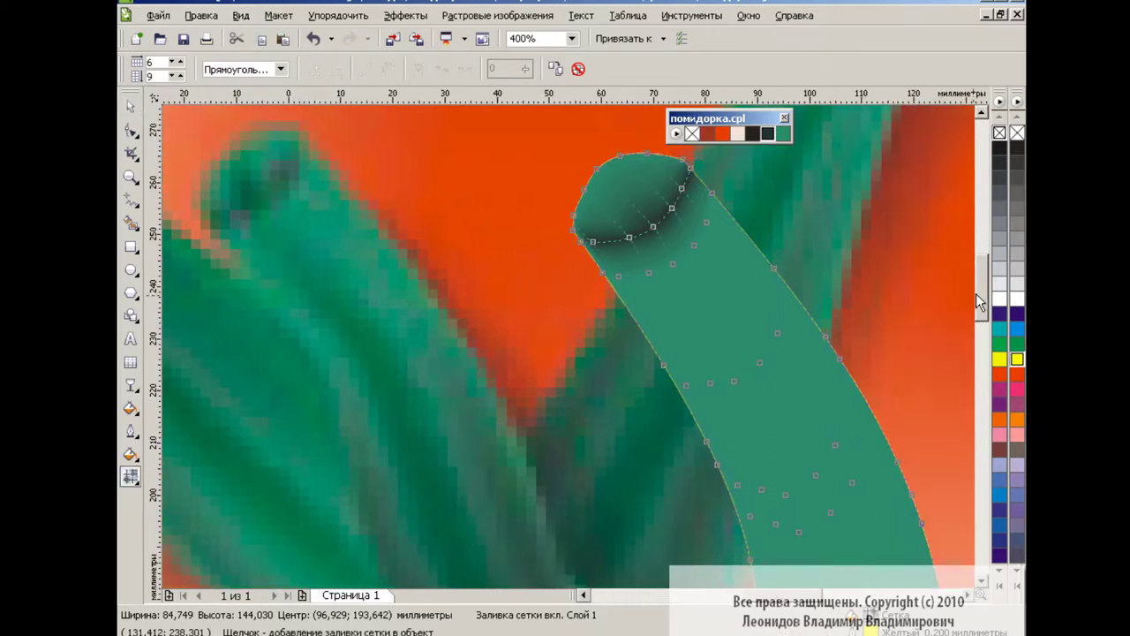
pyautogui.moveTo(980, 290); pyautogui.dragTo(979, 310)
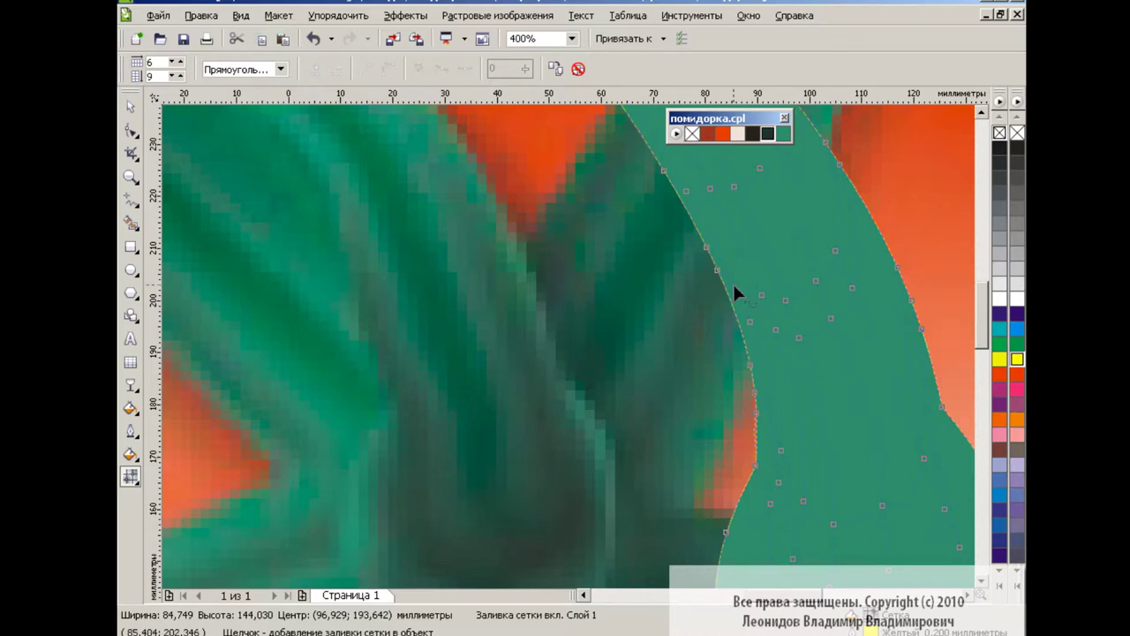
pyautogui.click(709, 188)
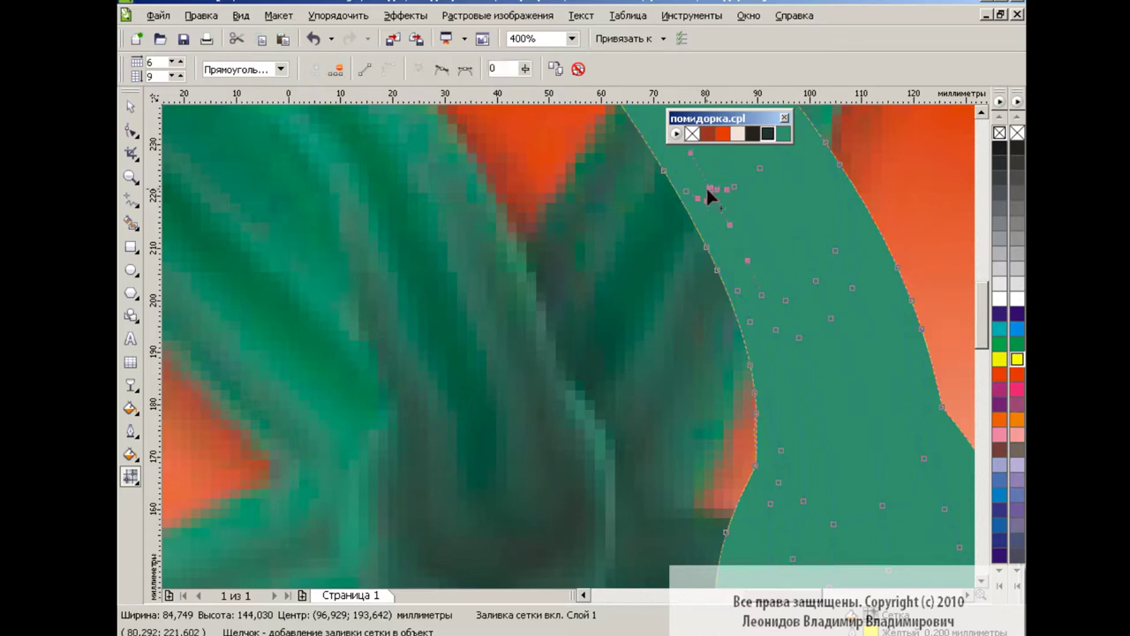
pyautogui.click(737, 289)
pyautogui.click(767, 133)
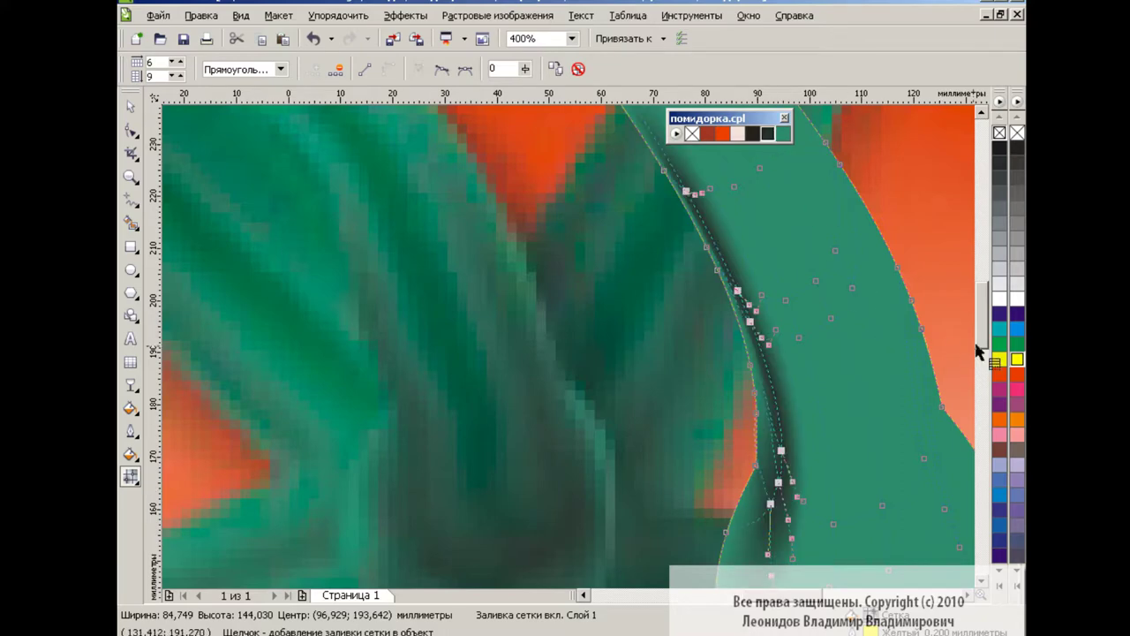
# - Darken the lower left-edge nodes and select the nodes in the bulging lower part
pyautogui.scroll(3, 976, 352)
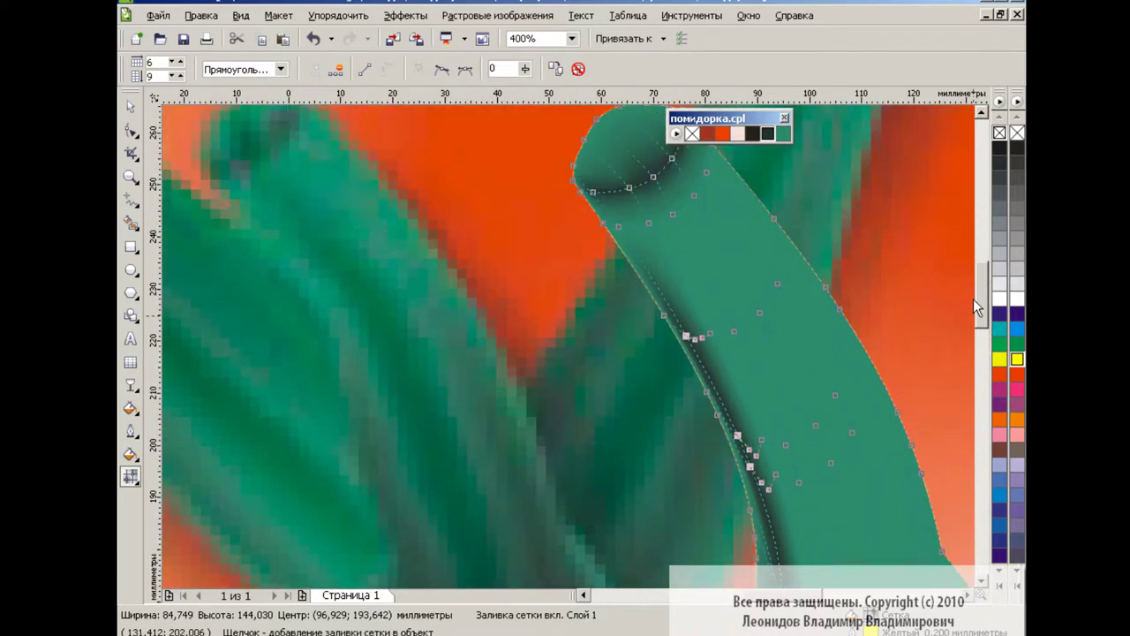
pyautogui.click(677, 320)
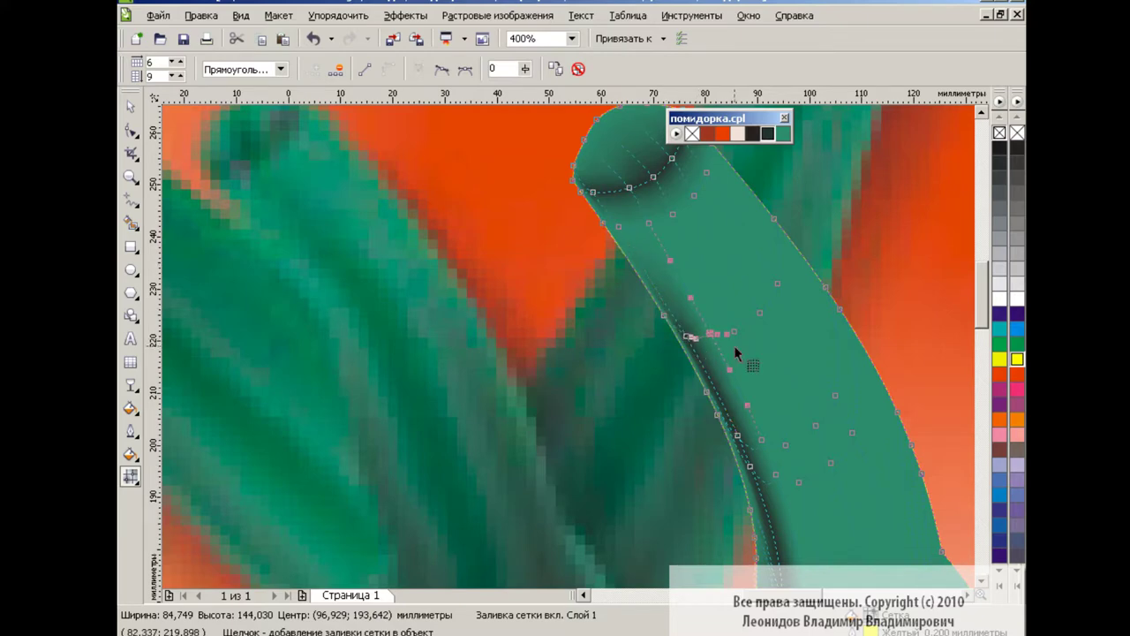
pyautogui.moveTo(981, 297); pyautogui.dragTo(982, 327)
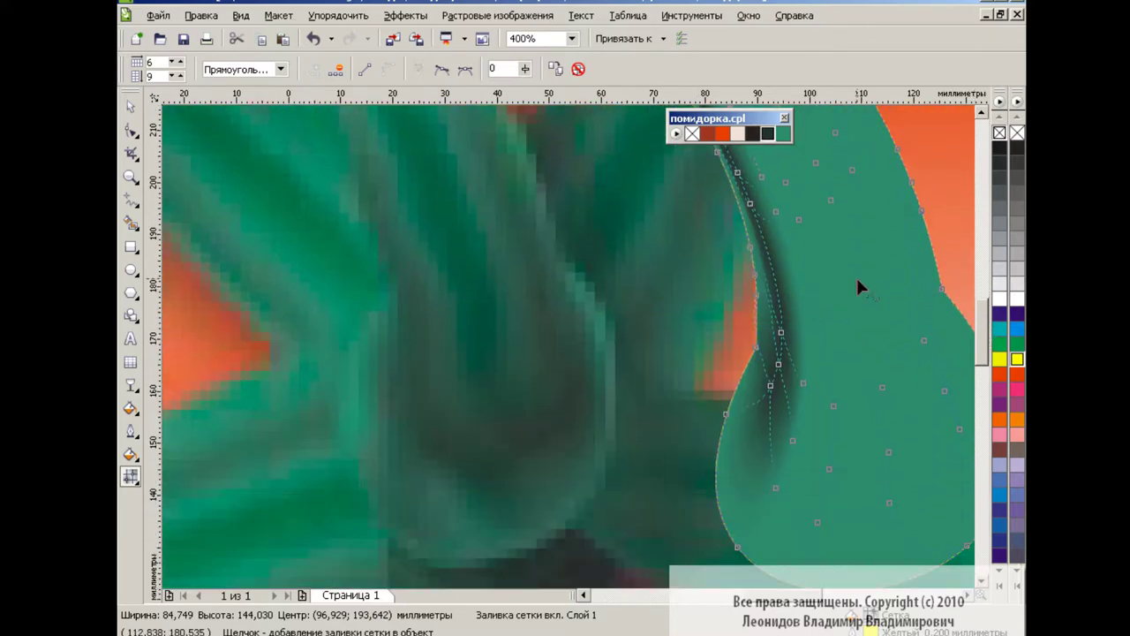
pyautogui.scroll(3, 980, 317)
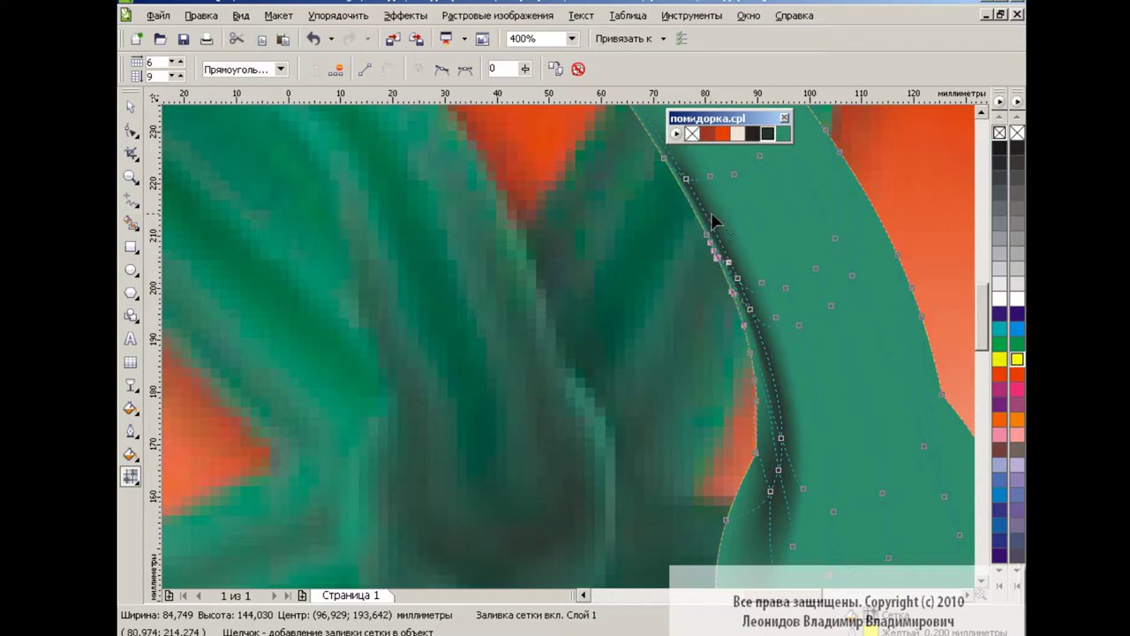
pyautogui.click(768, 132)
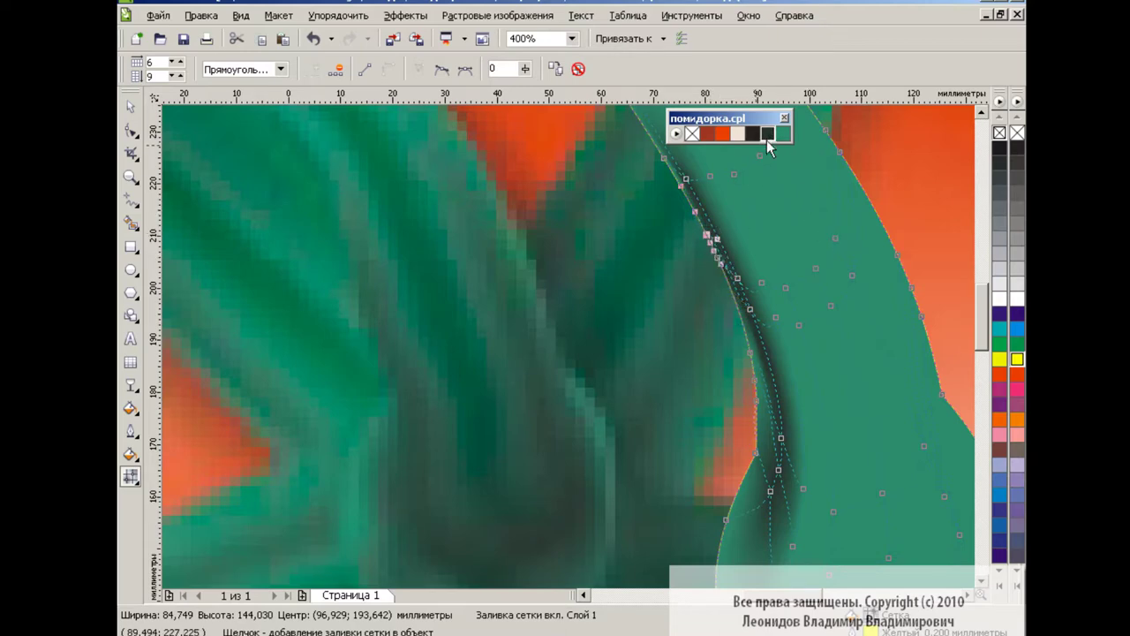
pyautogui.moveTo(982, 325); pyautogui.dragTo(982, 346)
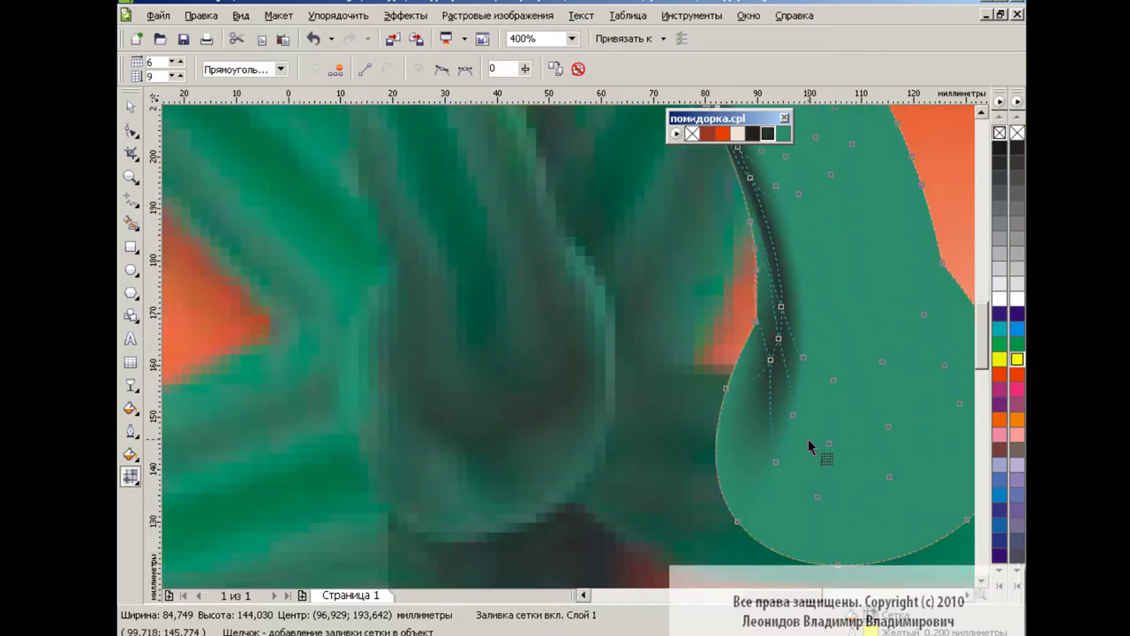
pyautogui.hscroll(3, 808, 399)
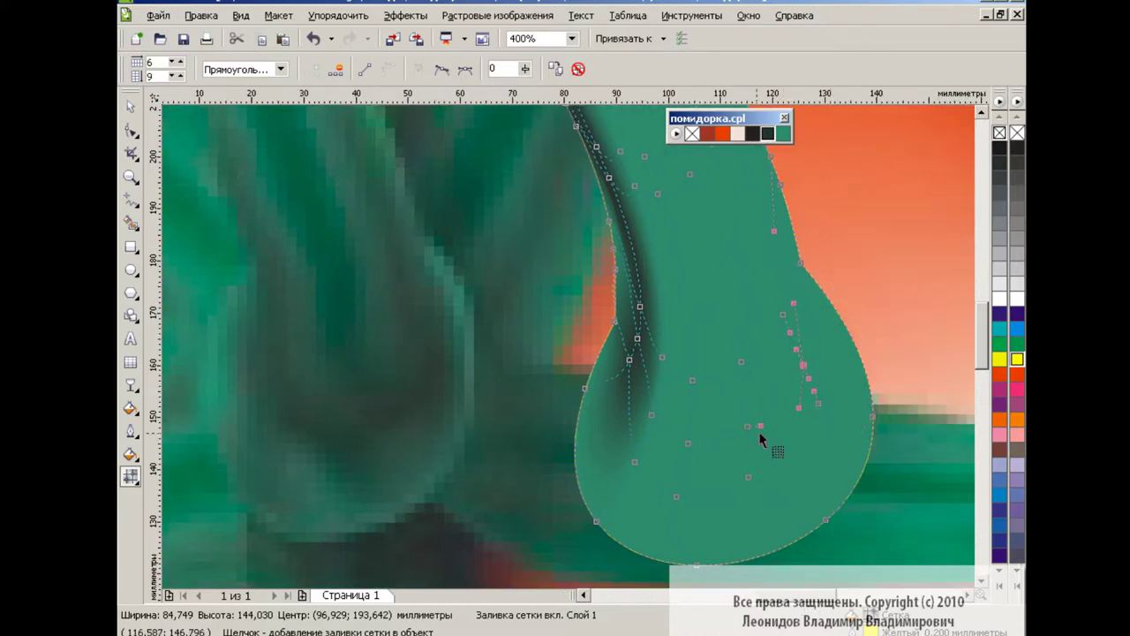
pyautogui.moveTo(652, 410); pyautogui.dragTo(687, 439)
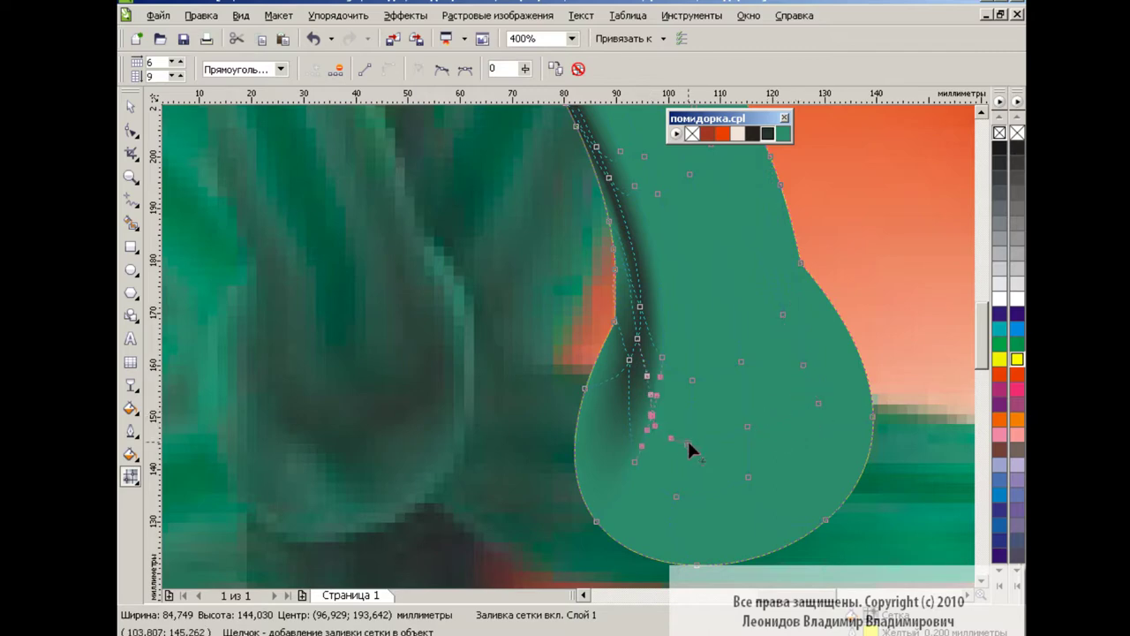
pyautogui.click(767, 134)
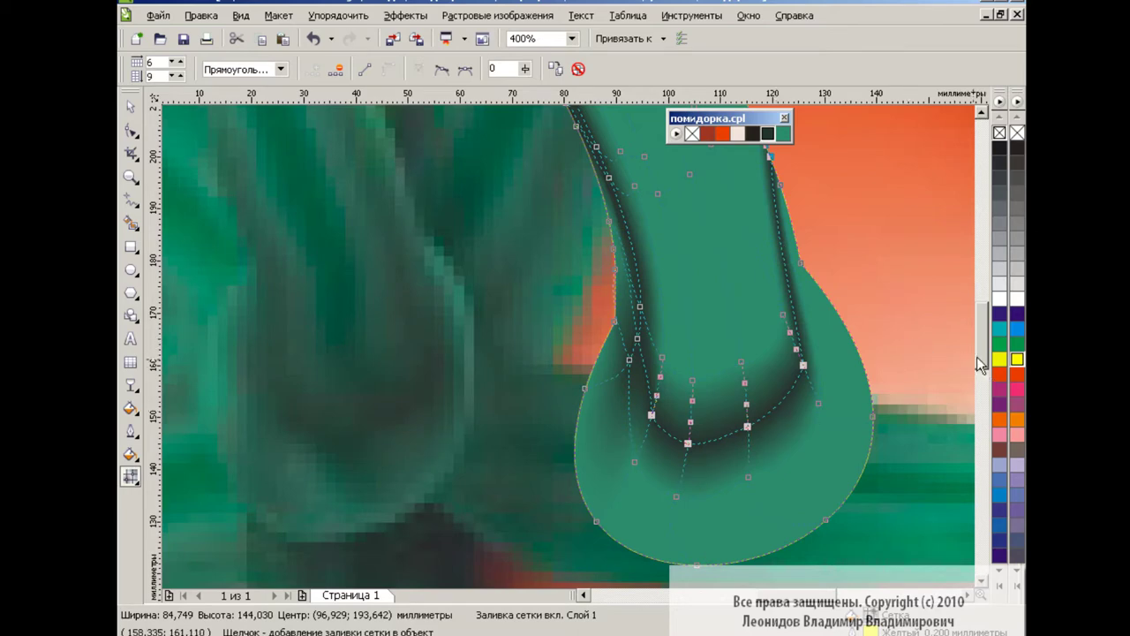
pyautogui.moveTo(982, 365)
pyautogui.mouseDown()
pyautogui.moveTo(982, 344)
pyautogui.moveTo(976, 364)
pyautogui.mouseUp()
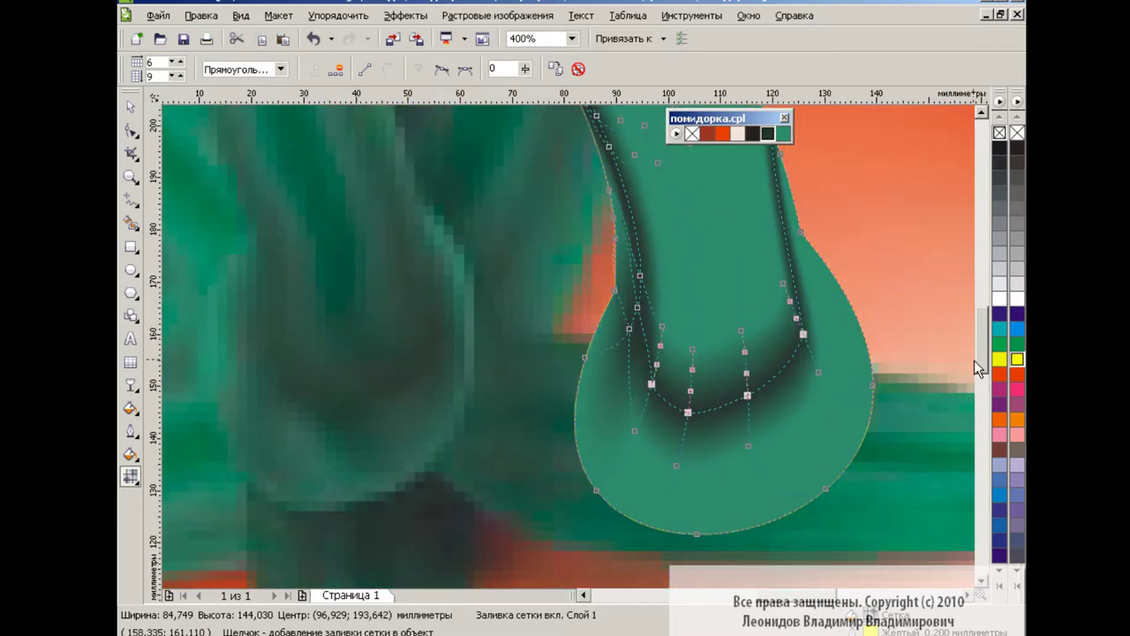
pyautogui.click(635, 431)
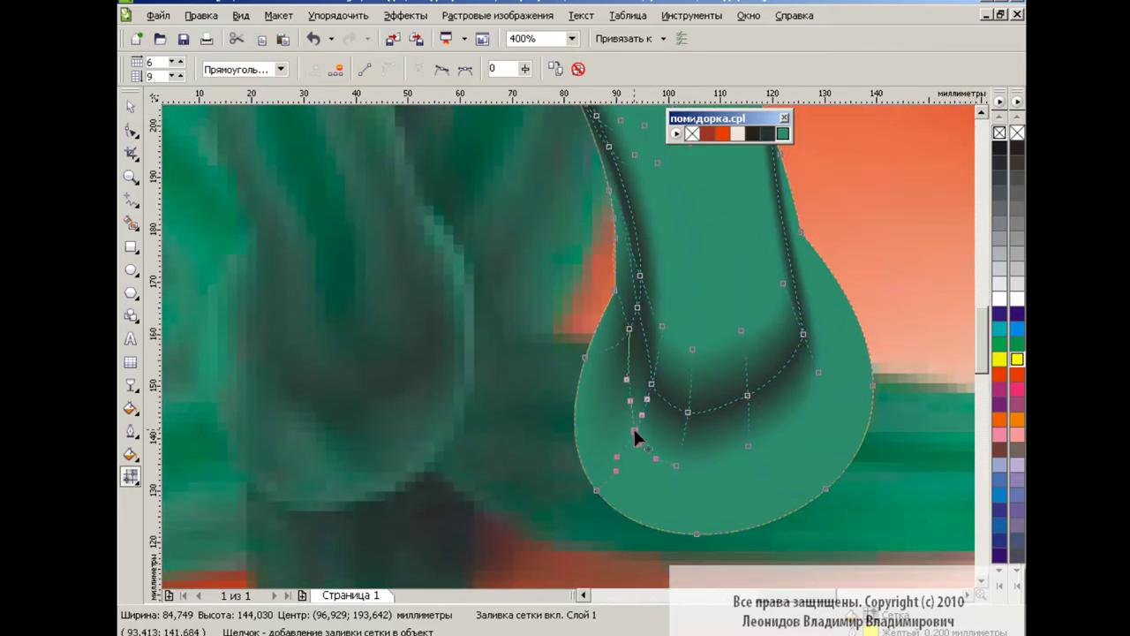
pyautogui.click(782, 133)
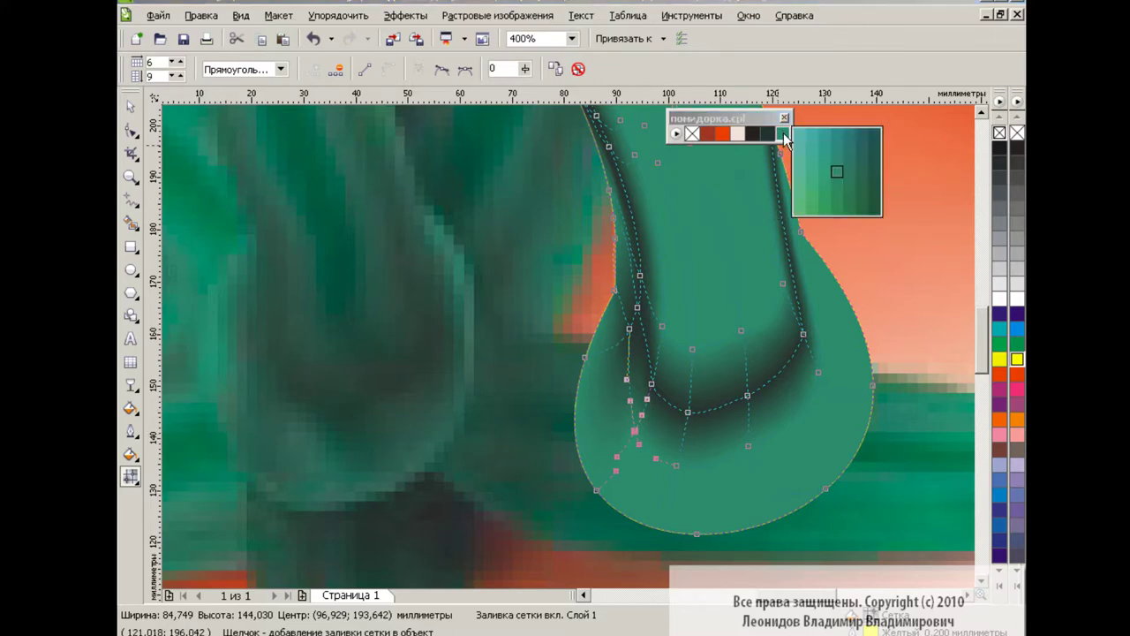
pyautogui.click(876, 174)
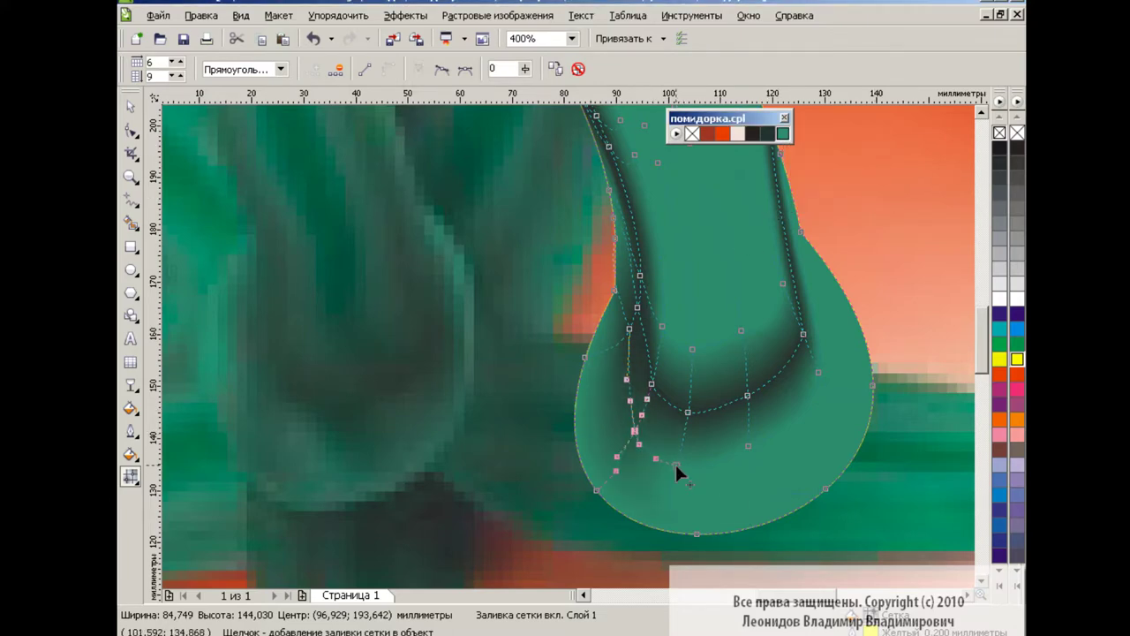
pyautogui.click(747, 447)
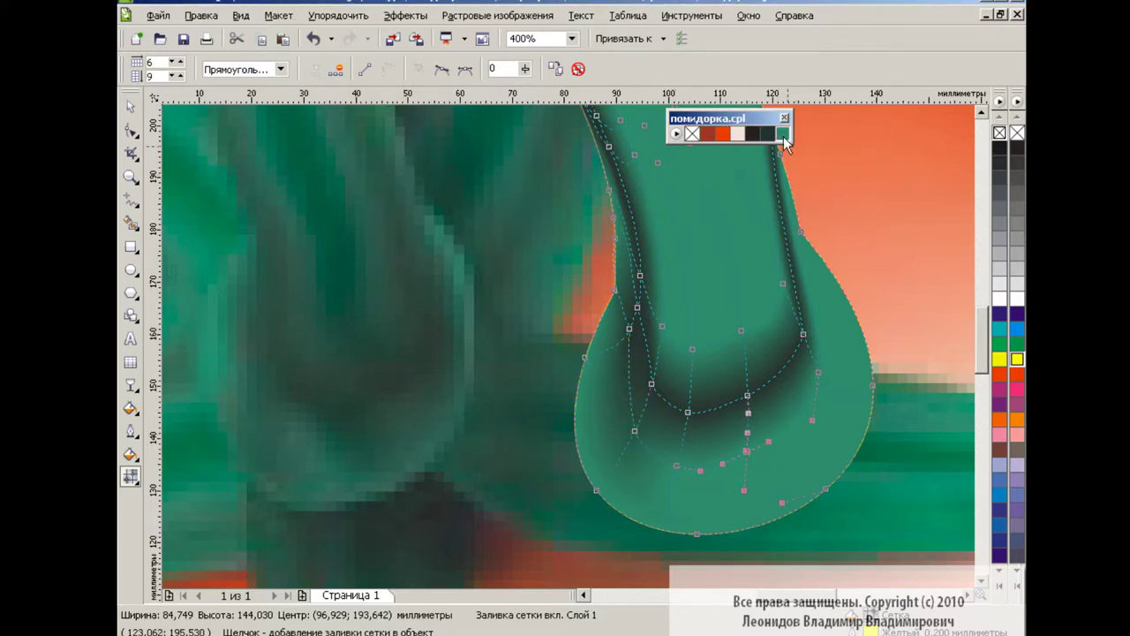
pyautogui.moveTo(783, 136); pyautogui.dragTo(874, 183)
pyautogui.click(818, 372)
pyautogui.moveTo(783, 134); pyautogui.dragTo(877, 196)
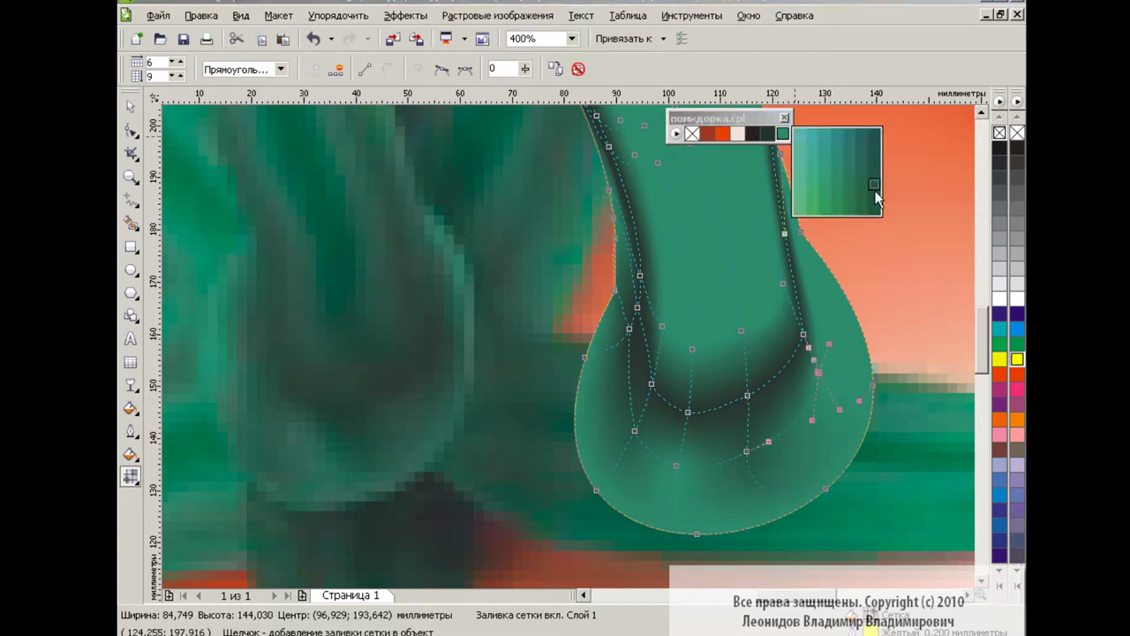
pyautogui.click(875, 185)
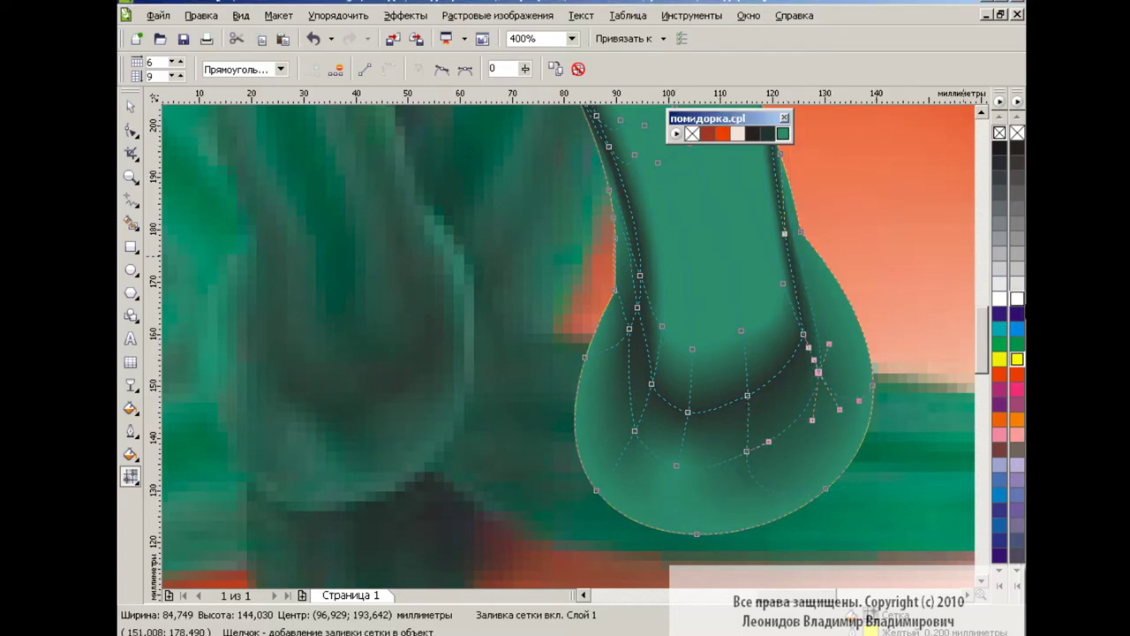
pyautogui.moveTo(986, 352); pyautogui.dragTo(982, 312)
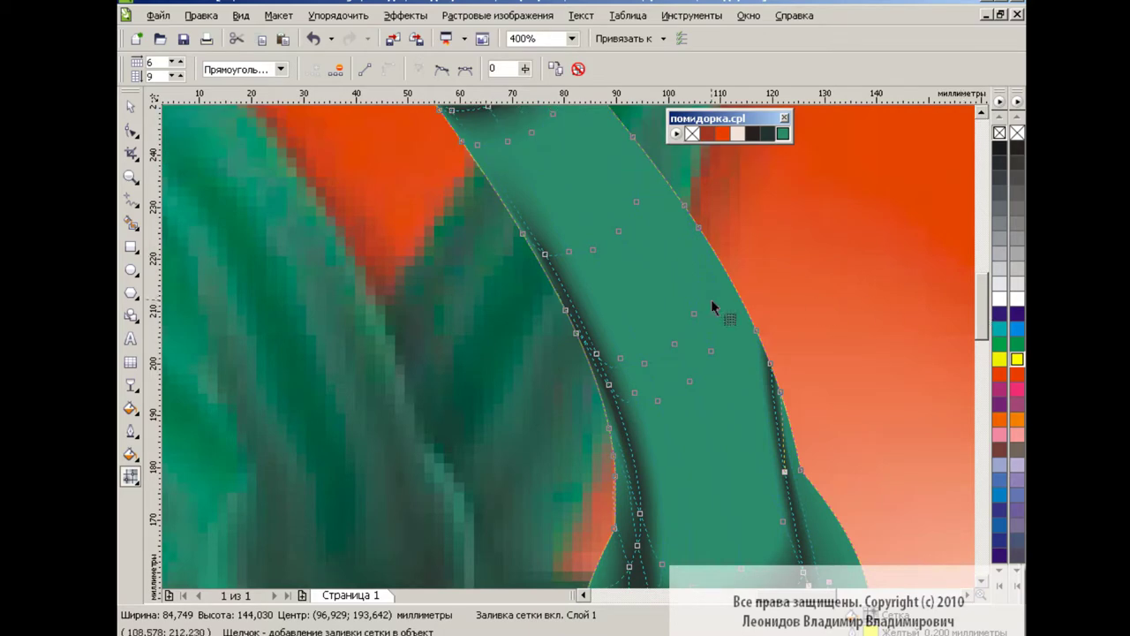
# - Give the stem's two centre mesh nodes a lighter green shade as a highlight
pyautogui.moveTo(982, 316); pyautogui.dragTo(982, 307)
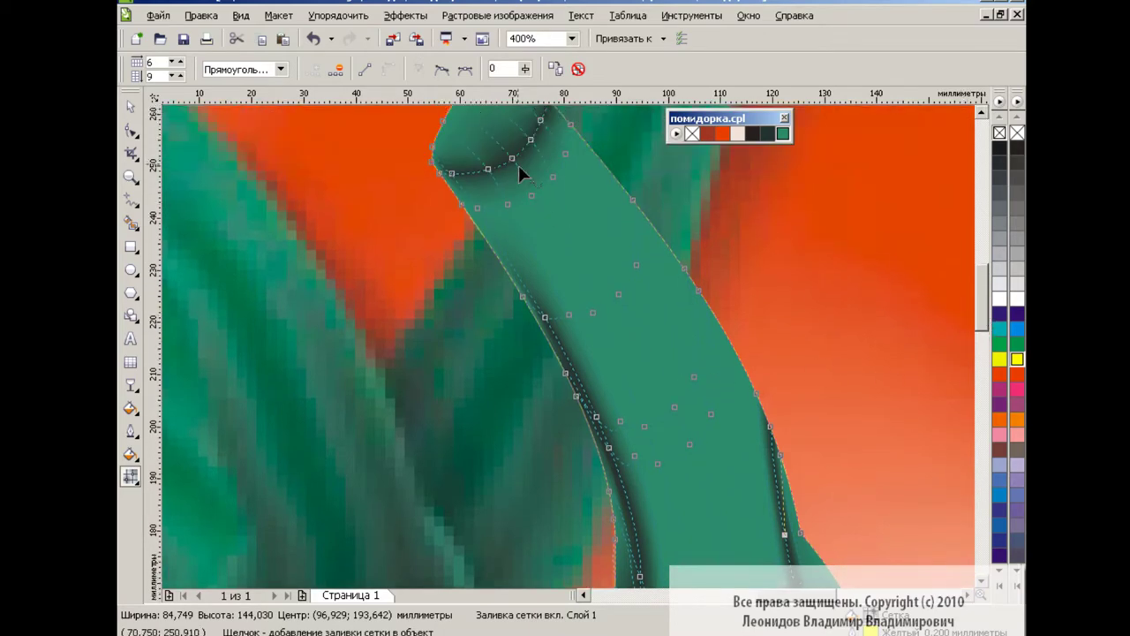
pyautogui.moveTo(531, 192); pyautogui.dragTo(591, 311)
pyautogui.scroll(-4, 969, 327)
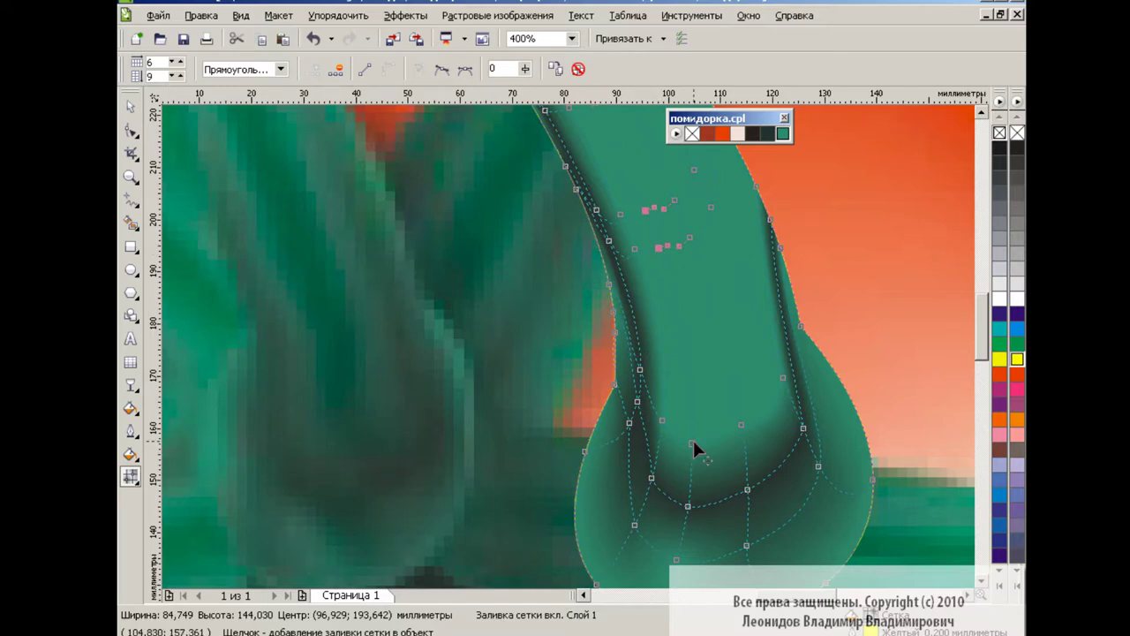
pyautogui.click(783, 134)
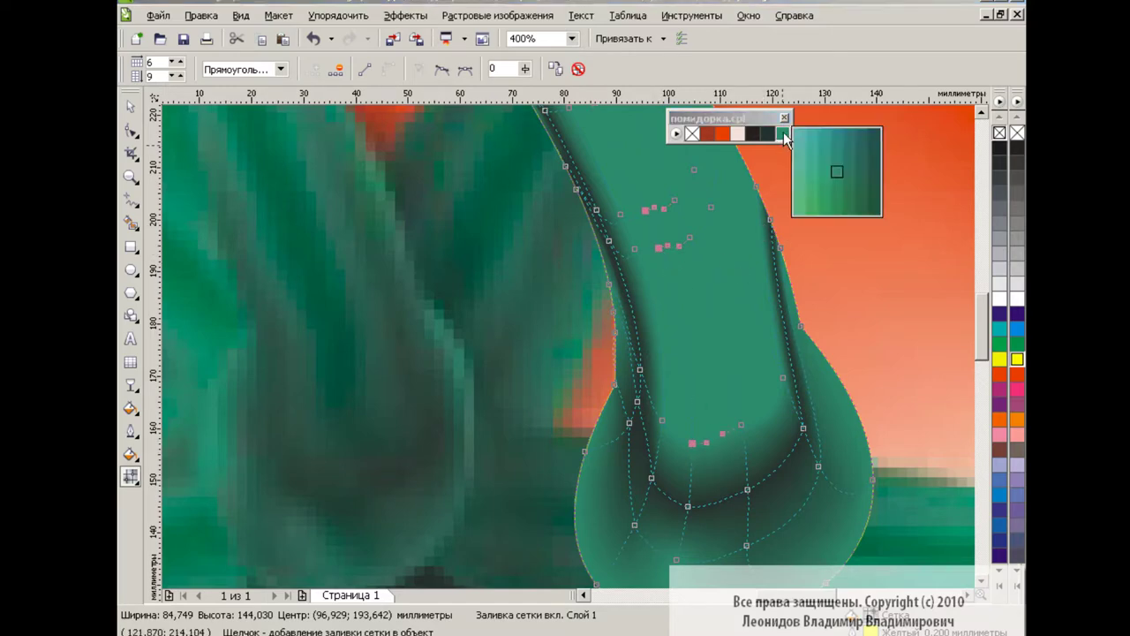
pyautogui.click(823, 173)
pyautogui.click(784, 130)
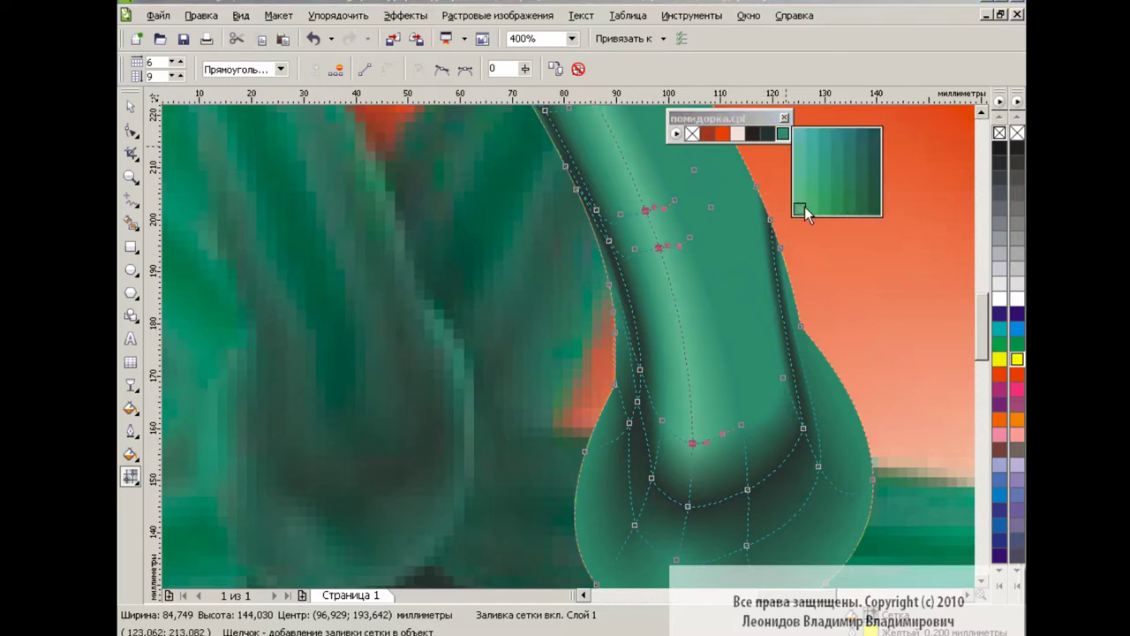
pyautogui.click(804, 207)
pyautogui.moveTo(786, 136); pyautogui.dragTo(833, 199)
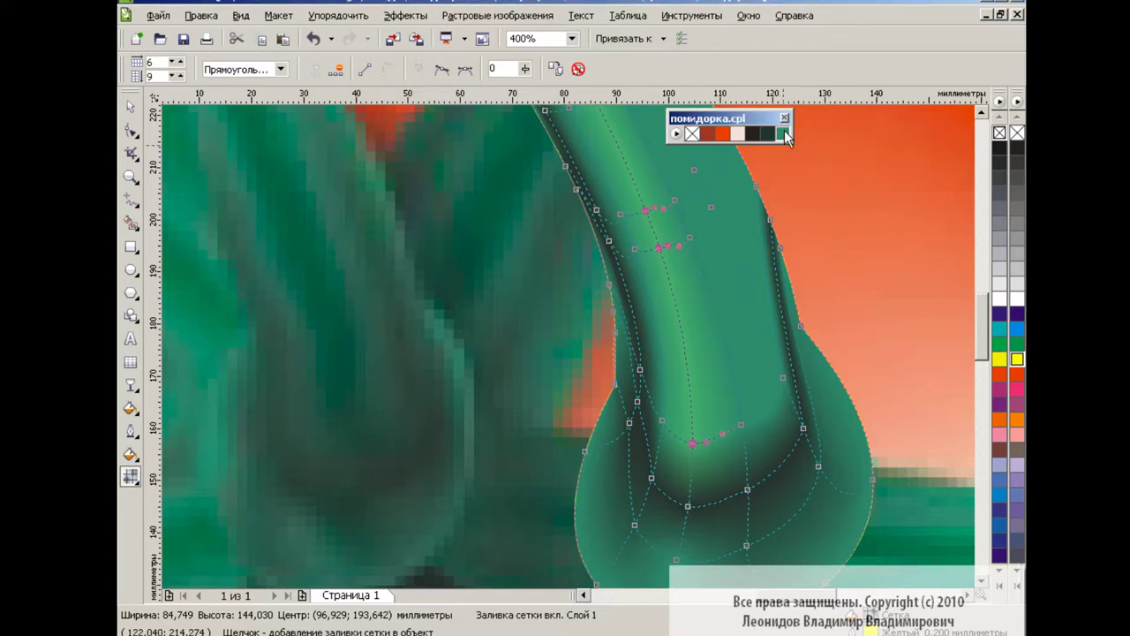
pyautogui.moveTo(785, 132); pyautogui.dragTo(831, 201)
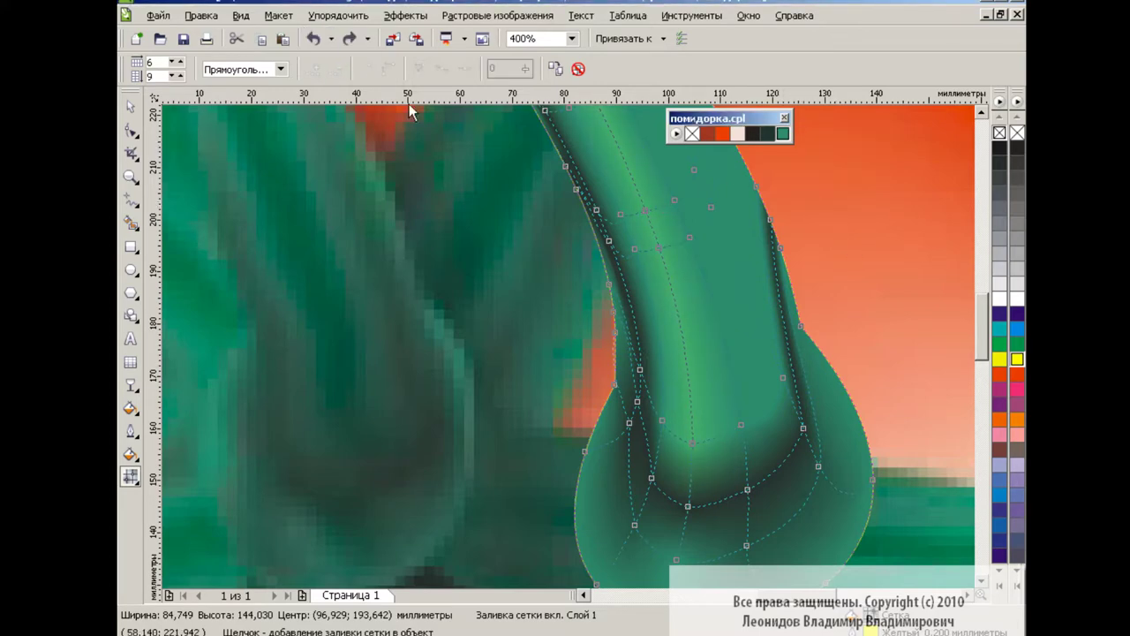
# - Move a mesh node up the stem and darken that area with a deeper green
pyautogui.moveTo(983, 351); pyautogui.dragTo(967, 300)
pyautogui.moveTo(883, 595); pyautogui.dragTo(821, 595)
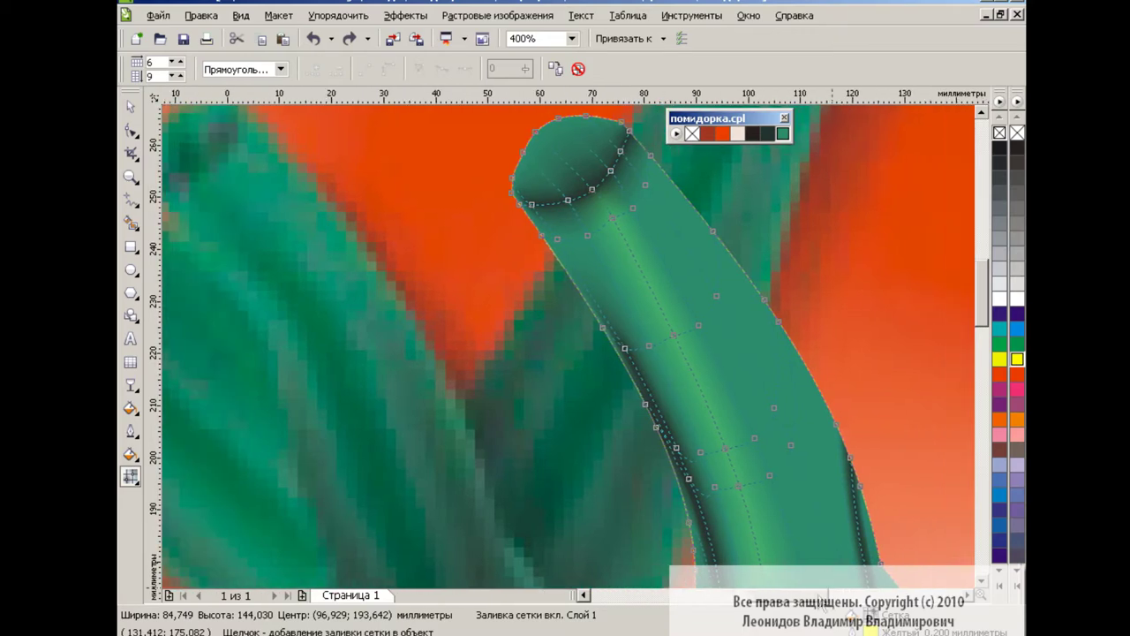
pyautogui.moveTo(981, 303); pyautogui.dragTo(980, 320)
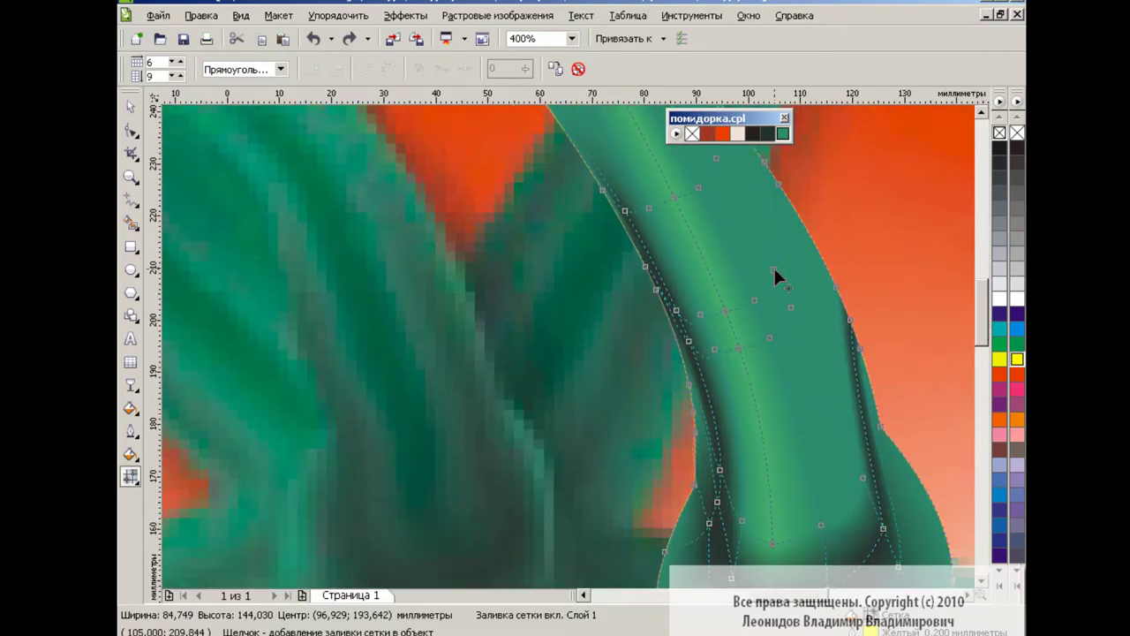
pyautogui.moveTo(791, 307); pyautogui.dragTo(795, 276)
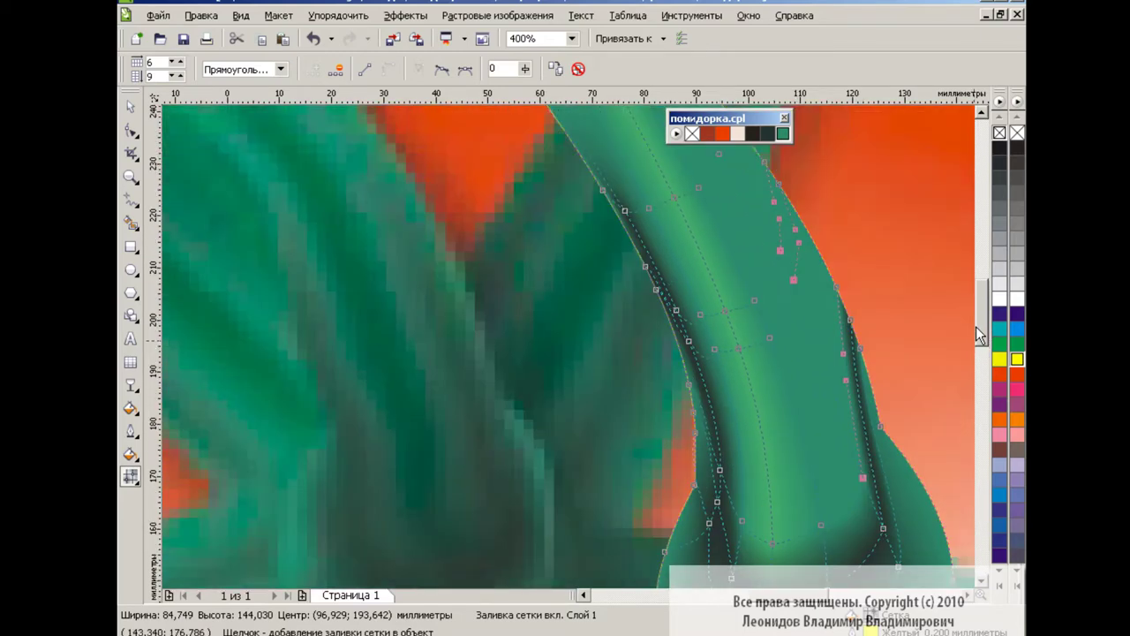
pyautogui.click(784, 134)
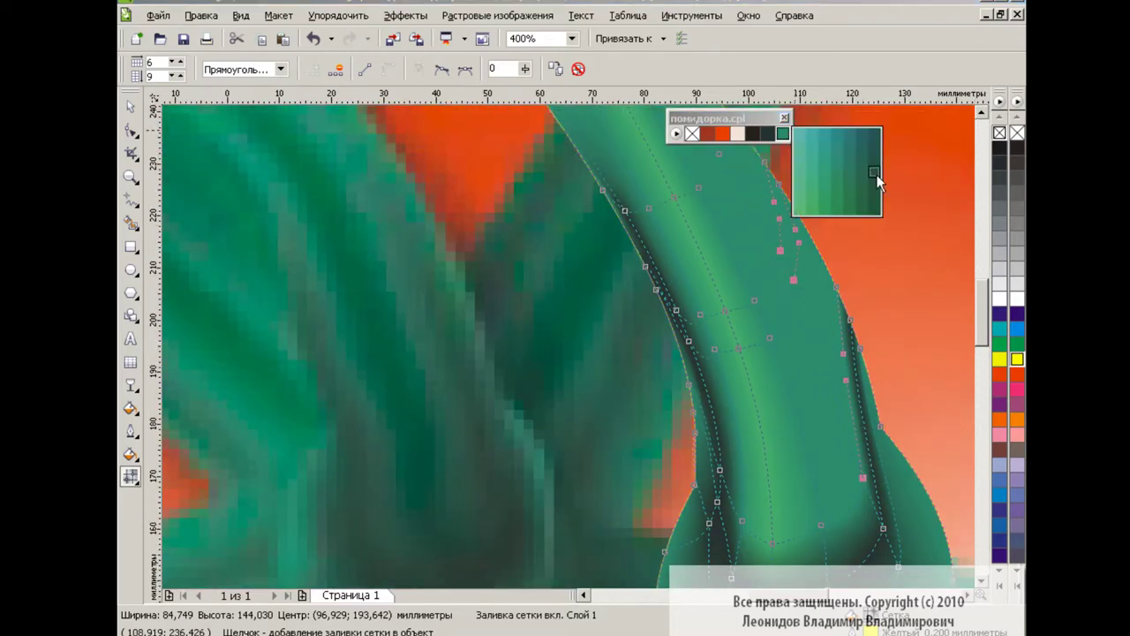
pyautogui.click(877, 175)
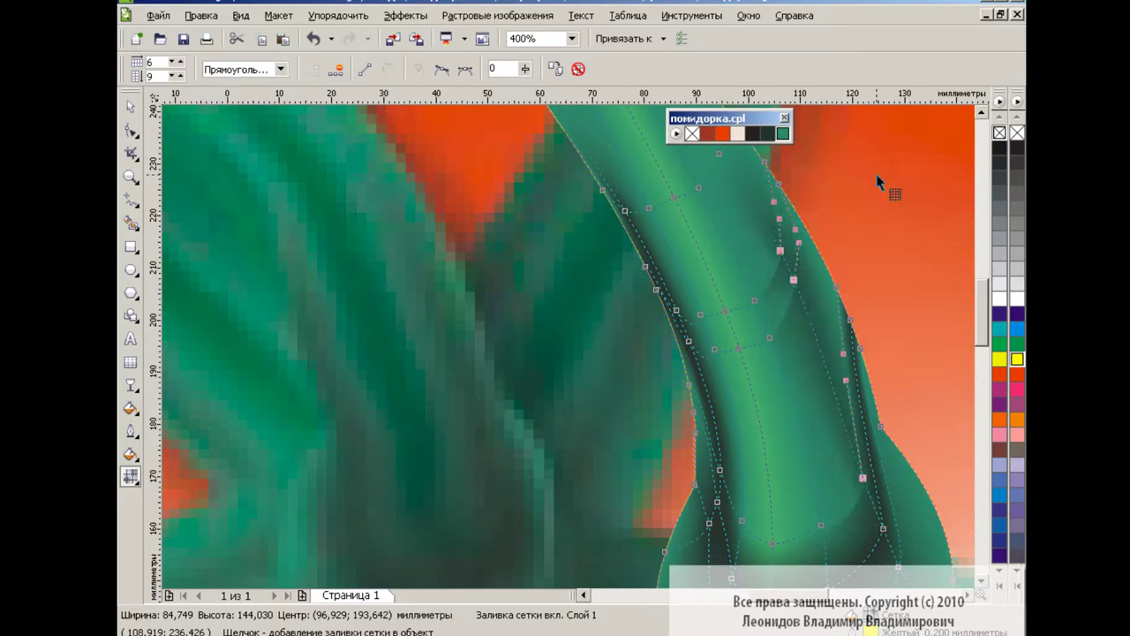
# - Bend the right-side mesh nodes and lines to reshape the darker shading down the stem
pyautogui.click(794, 283)
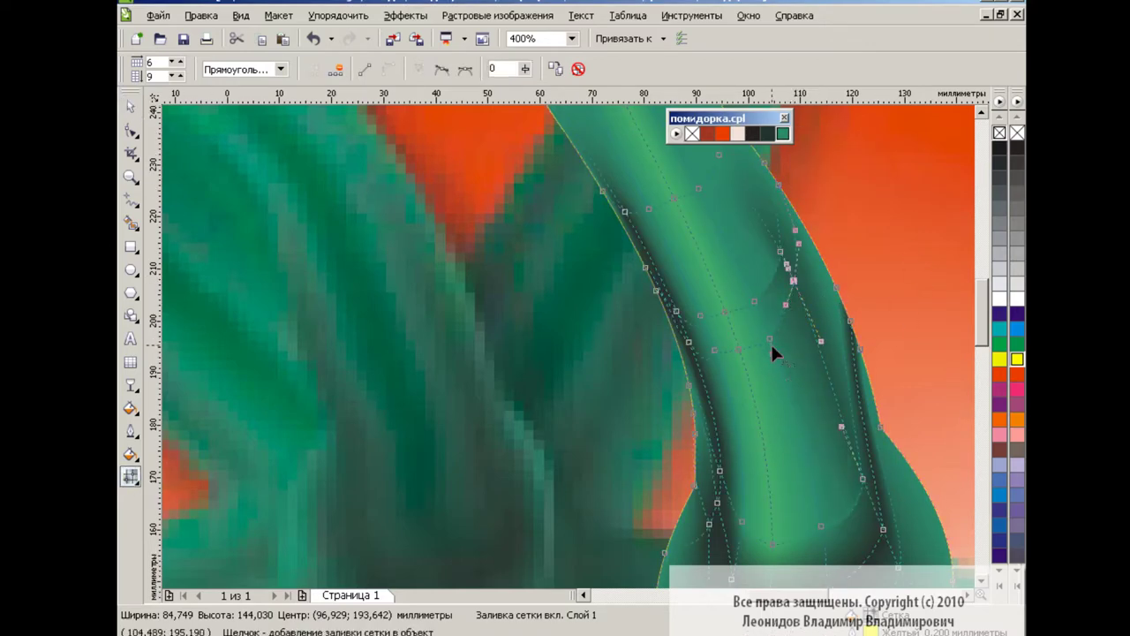
pyautogui.moveTo(786, 305); pyautogui.dragTo(778, 318)
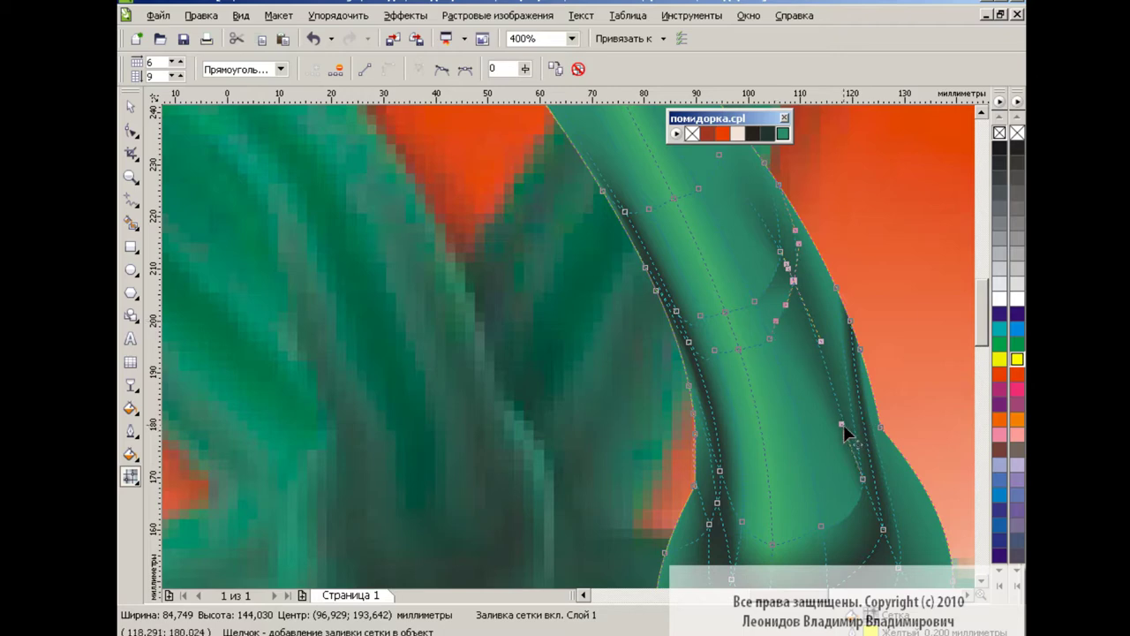
pyautogui.moveTo(843, 424); pyautogui.dragTo(867, 507)
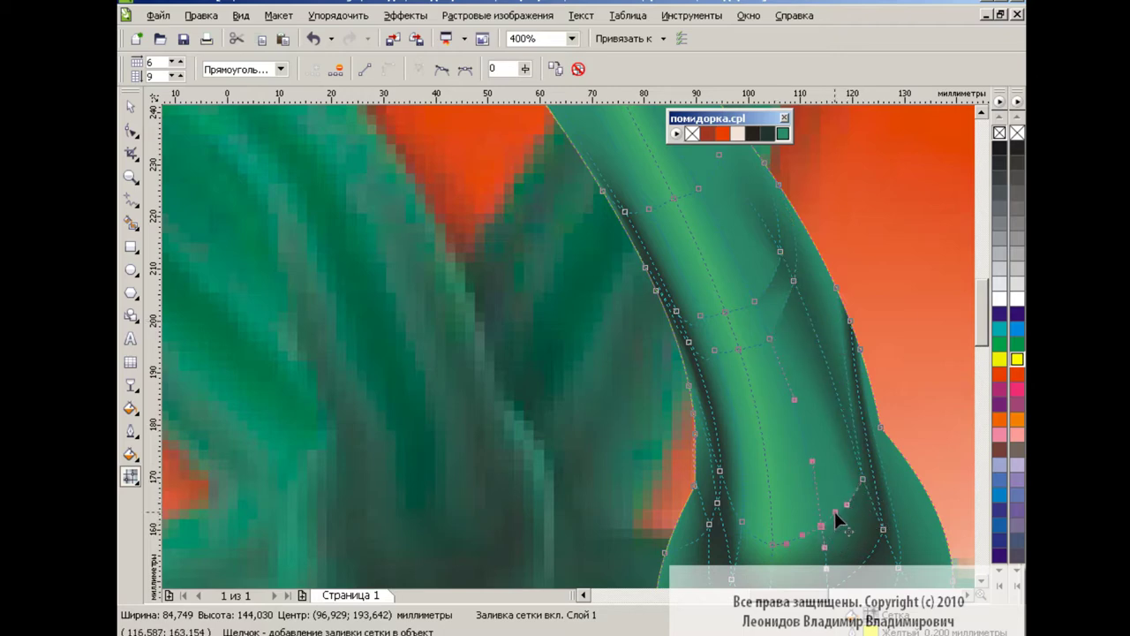
pyautogui.click(847, 501)
pyautogui.click(755, 300)
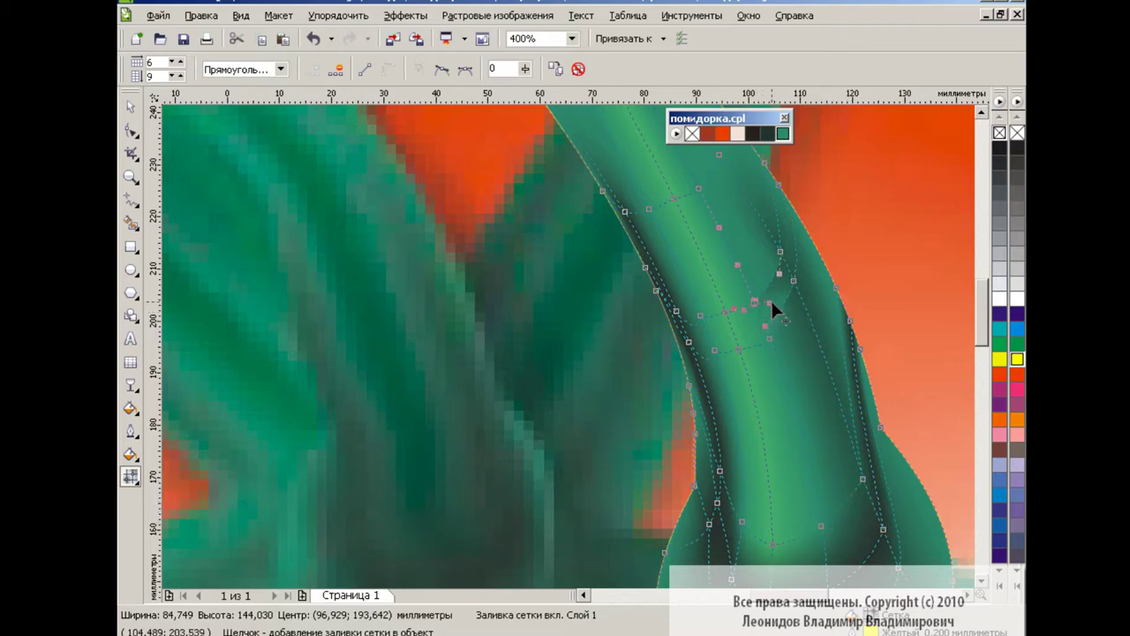
pyautogui.moveTo(755, 305); pyautogui.dragTo(787, 280)
pyautogui.click(572, 38)
pyautogui.click(539, 168)
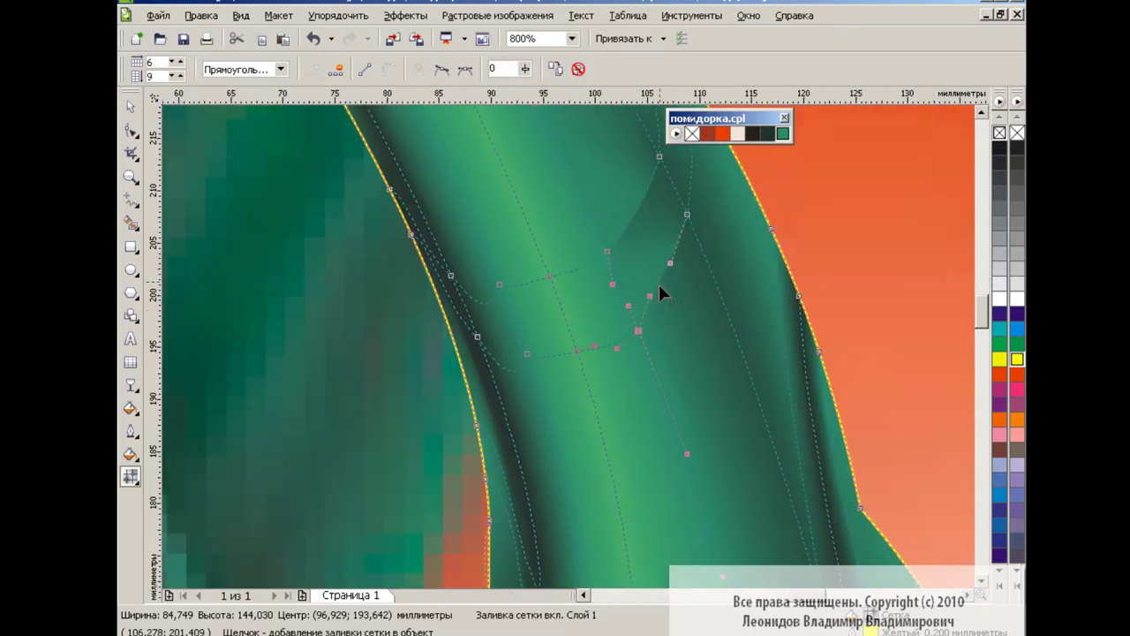
# - Adjust the next mesh node's curve up the stem to reshape the shading
pyautogui.click(607, 253)
pyautogui.moveTo(621, 243); pyautogui.dragTo(635, 221)
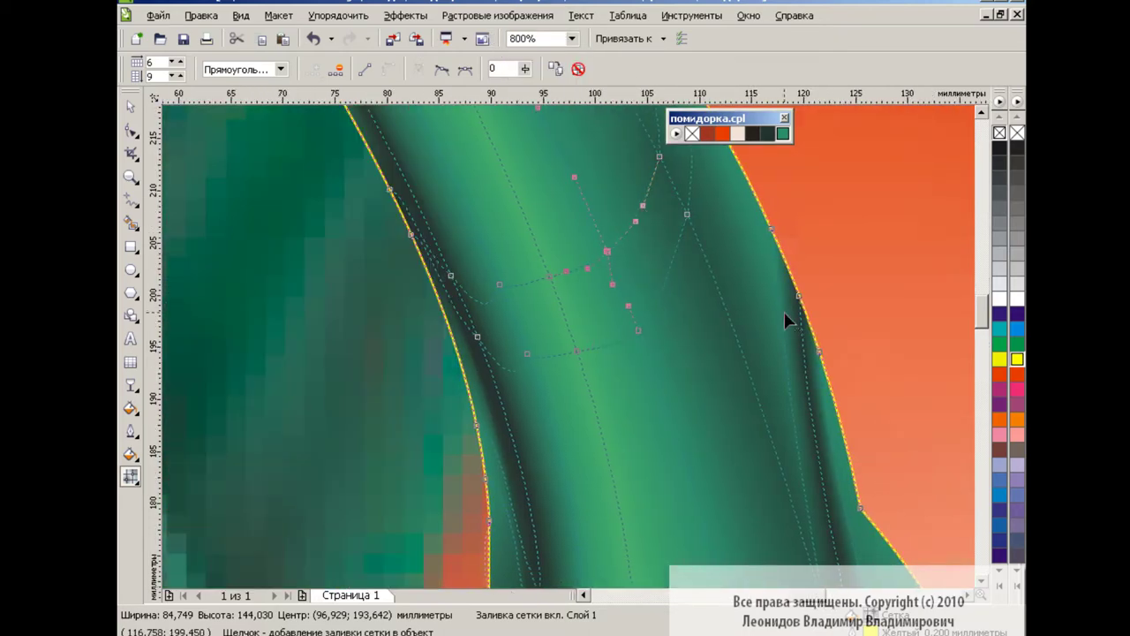
pyautogui.press('Escape')
pyautogui.moveTo(982, 329)
pyautogui.mouseDown()
pyautogui.moveTo(980, 289)
pyautogui.moveTo(972, 334)
pyautogui.mouseUp()
# - Apply a slightly different green to the stem's right-side nodes, then zoom to 200%
pyautogui.click(672, 305)
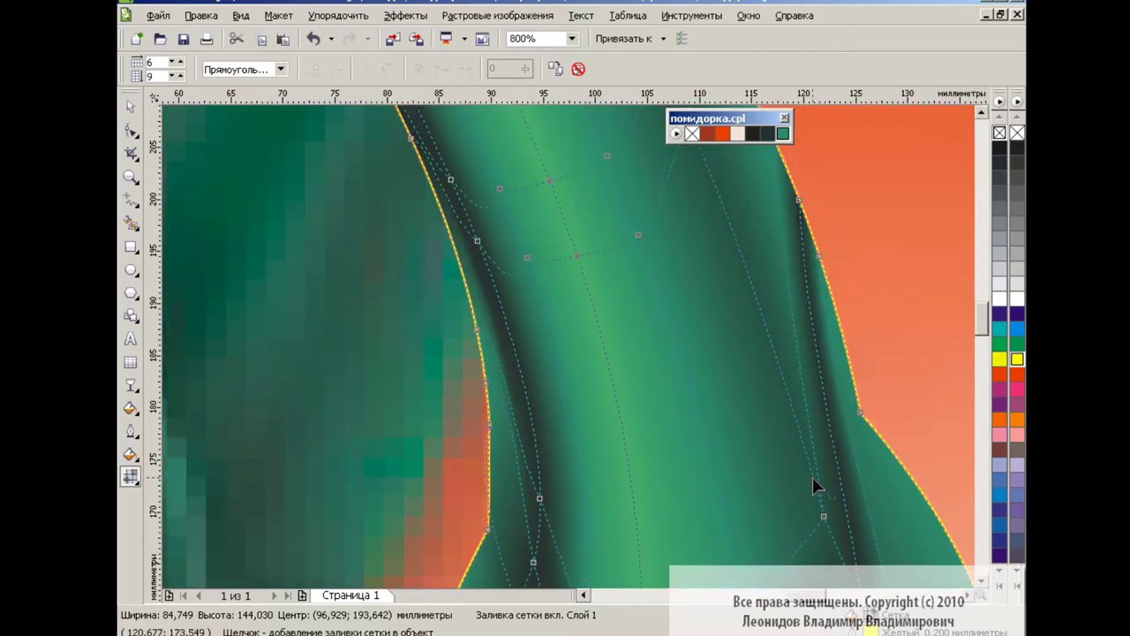
pyautogui.click(823, 516)
pyautogui.keyDown('shift'); pyautogui.click(795, 320); pyautogui.keyUp('shift')
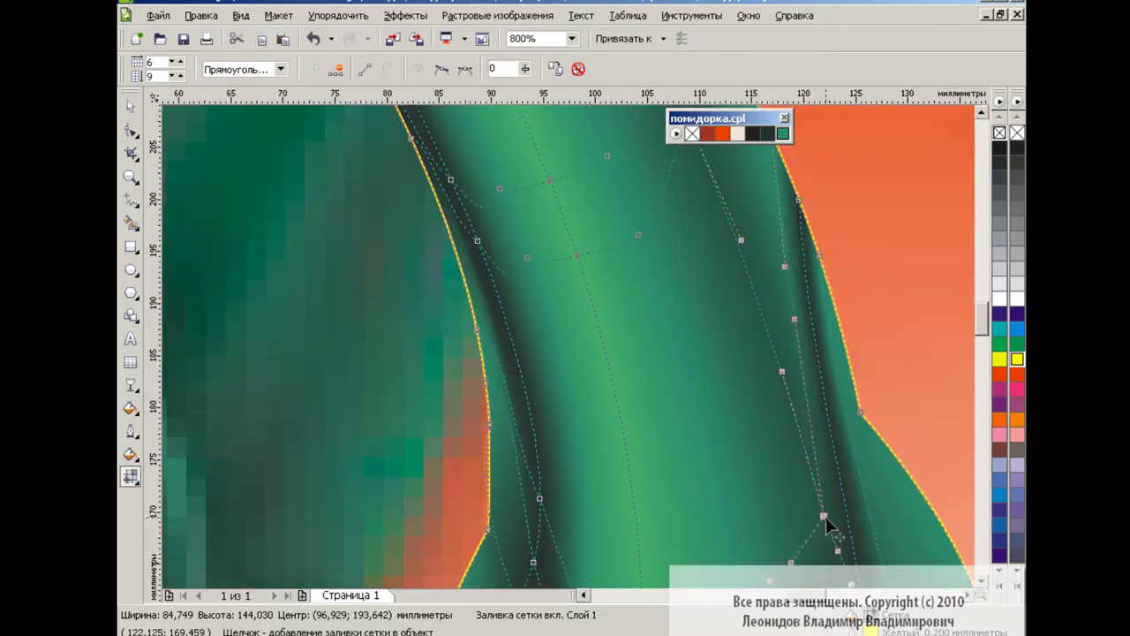
pyautogui.moveTo(783, 133); pyautogui.dragTo(860, 169)
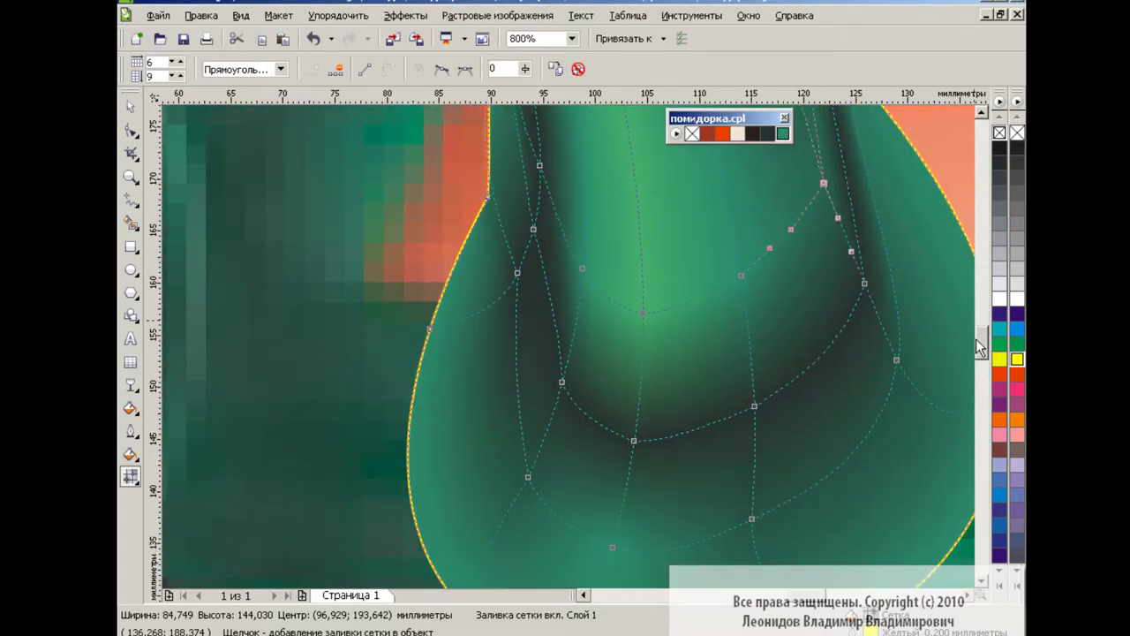
pyautogui.moveTo(980, 324); pyautogui.dragTo(974, 289)
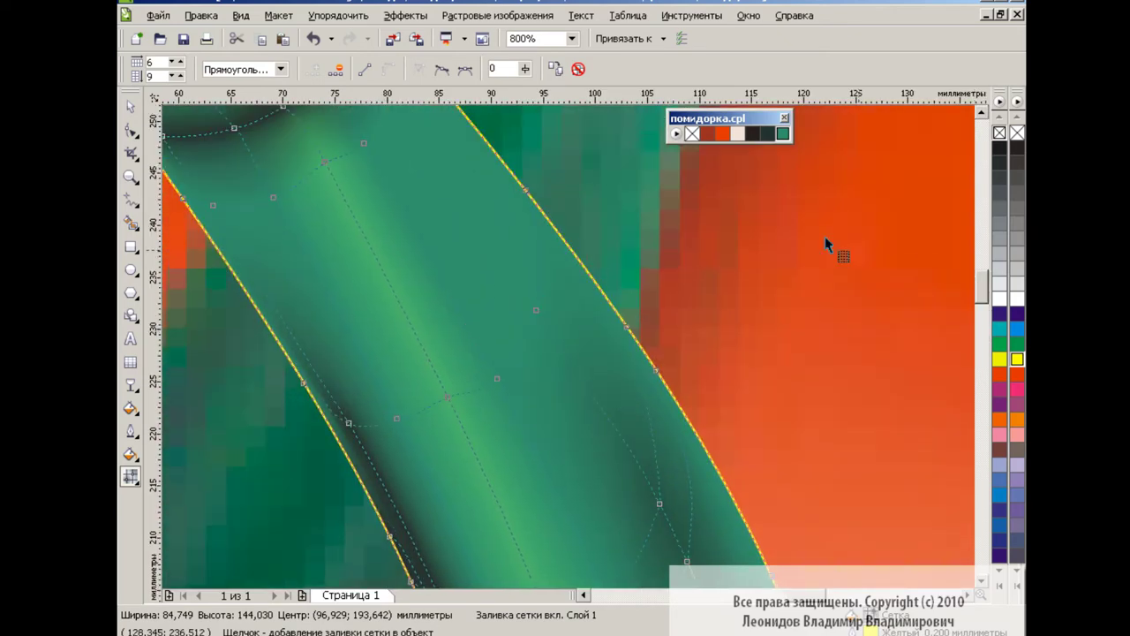
pyautogui.click(571, 38)
pyautogui.click(542, 155)
# - Toggle between the Pick and Mesh Fill tools to review the stem, then zoom to 100%
pyautogui.press('space')
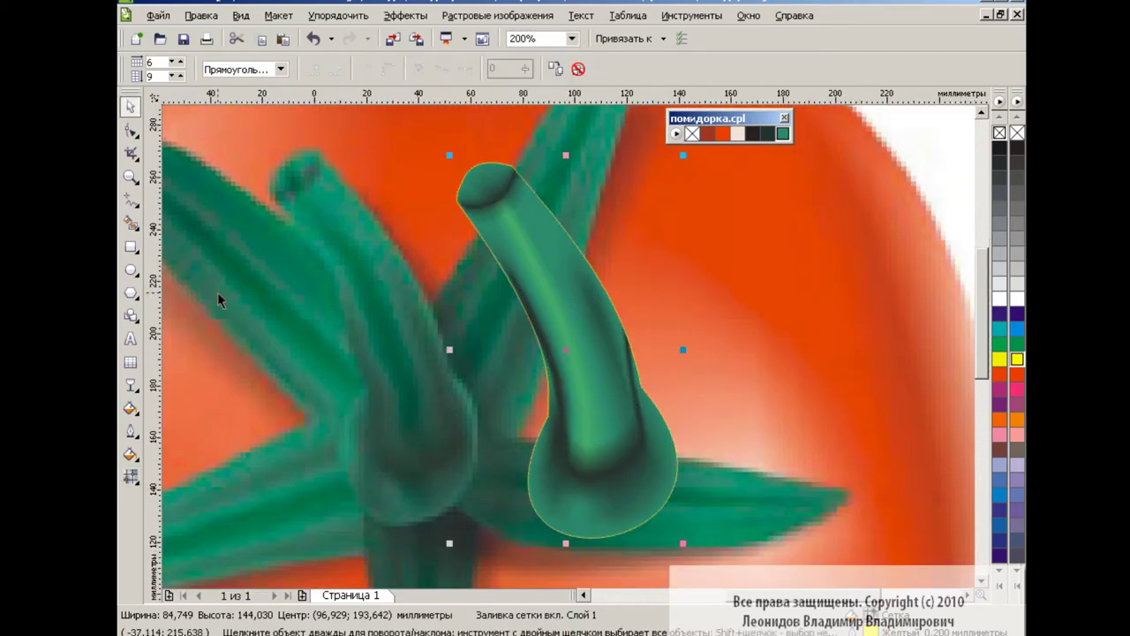
pyautogui.click(130, 476)
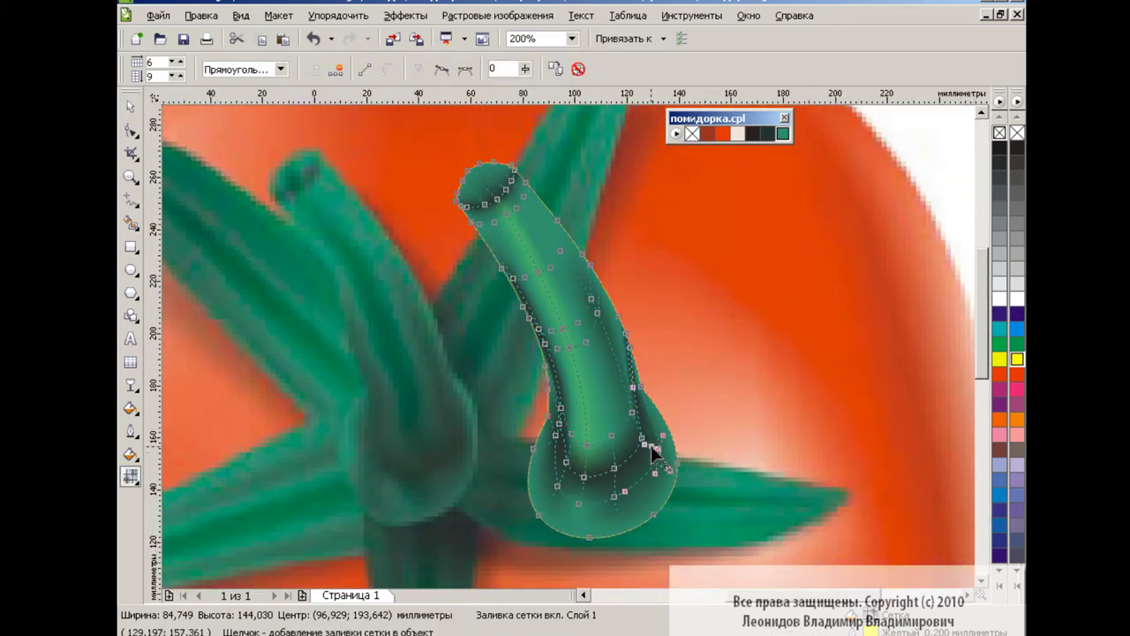
pyautogui.click(130, 106)
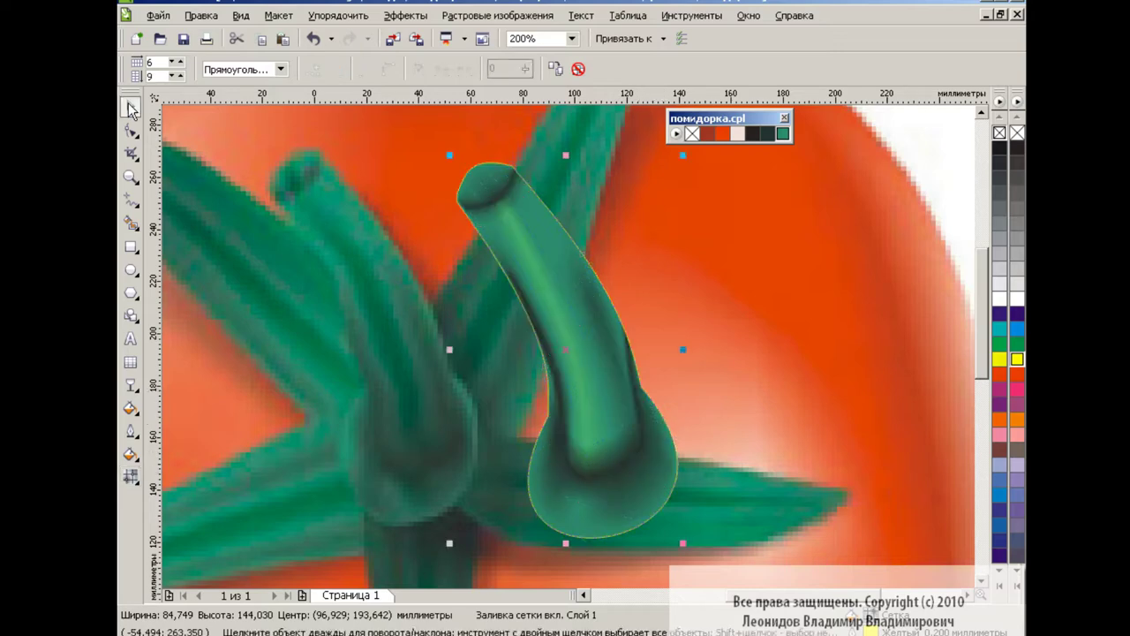
pyautogui.click(131, 476)
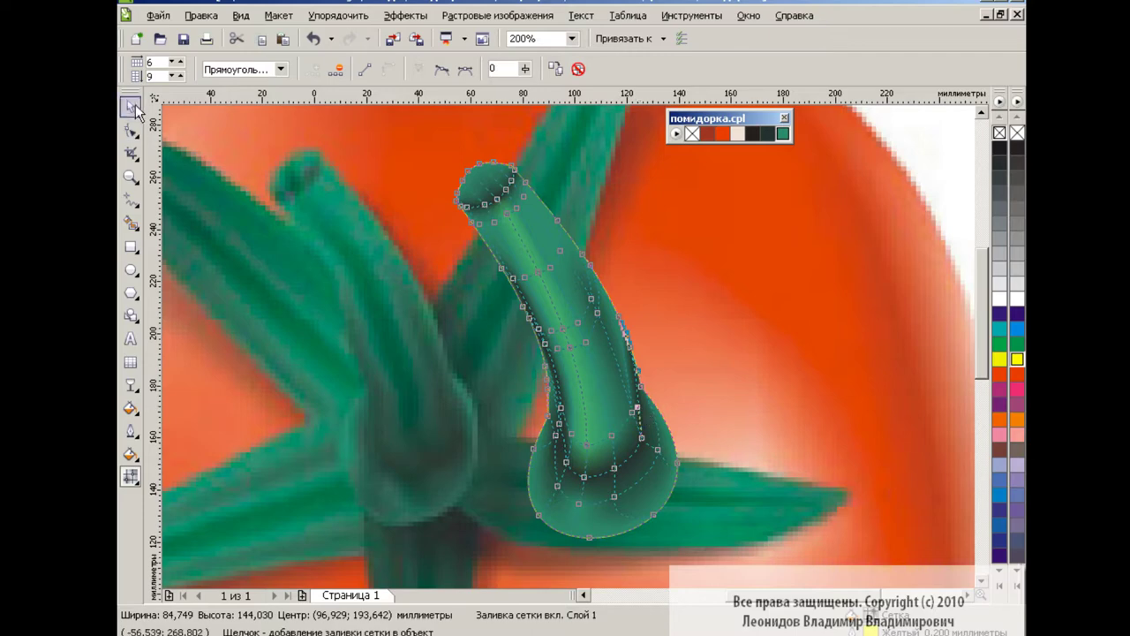
pyautogui.click(130, 107)
pyautogui.click(131, 476)
pyautogui.click(629, 347)
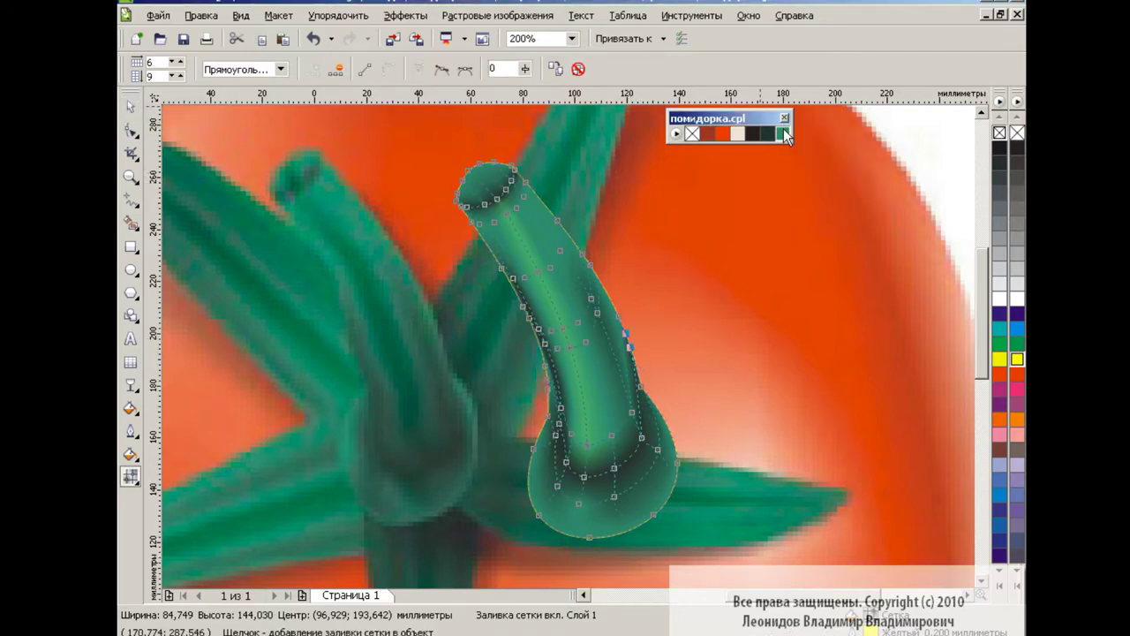
pyautogui.click(129, 106)
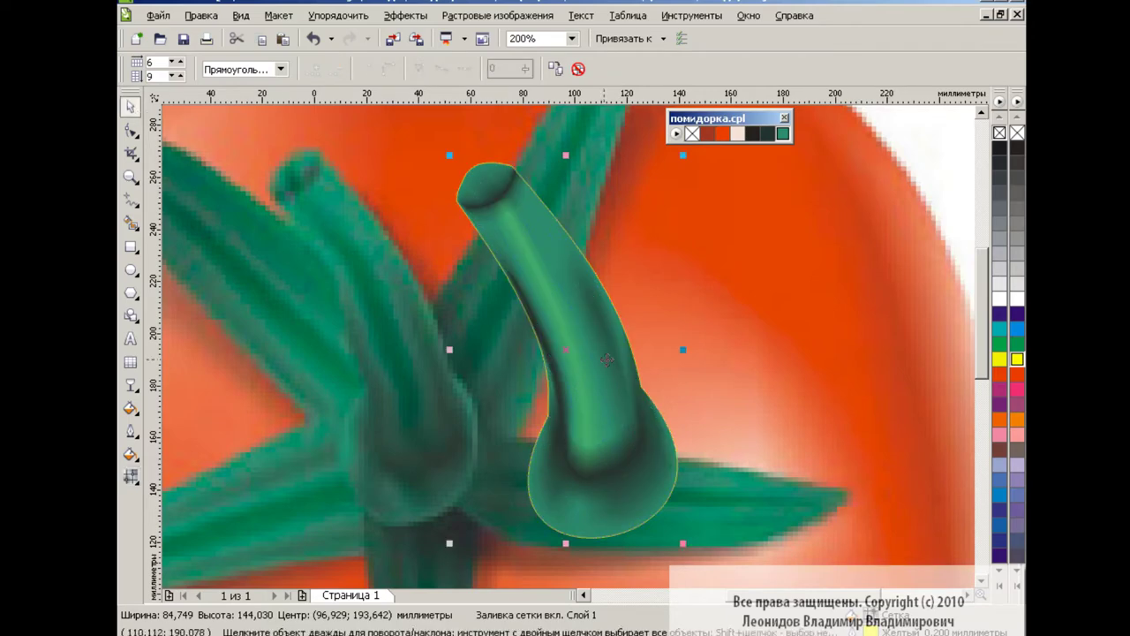
pyautogui.click(130, 477)
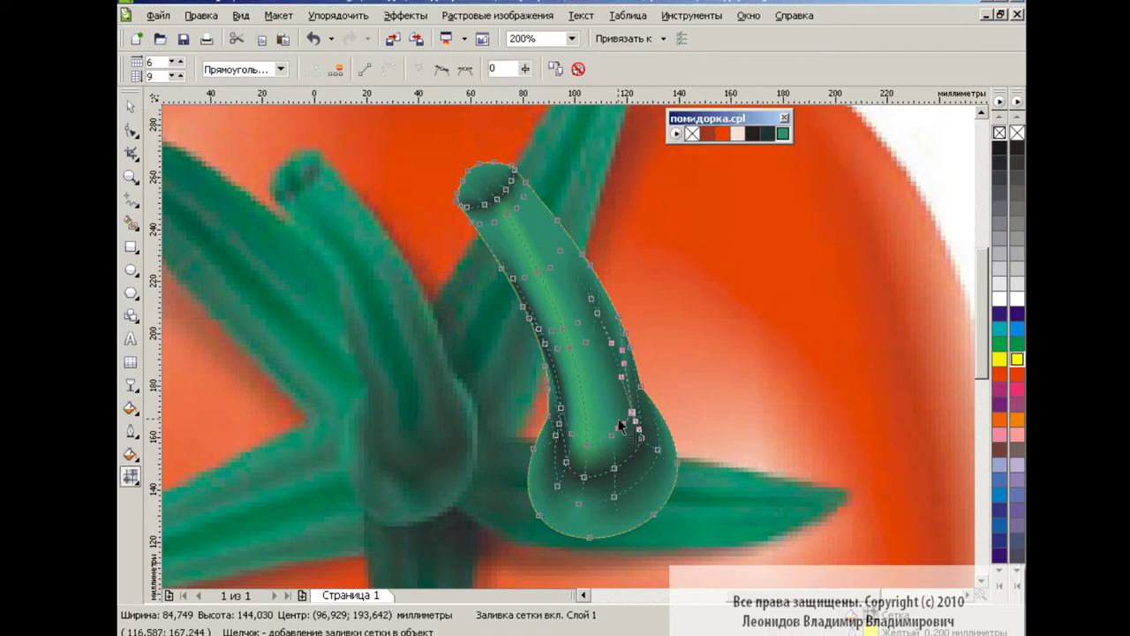
pyautogui.press('space')
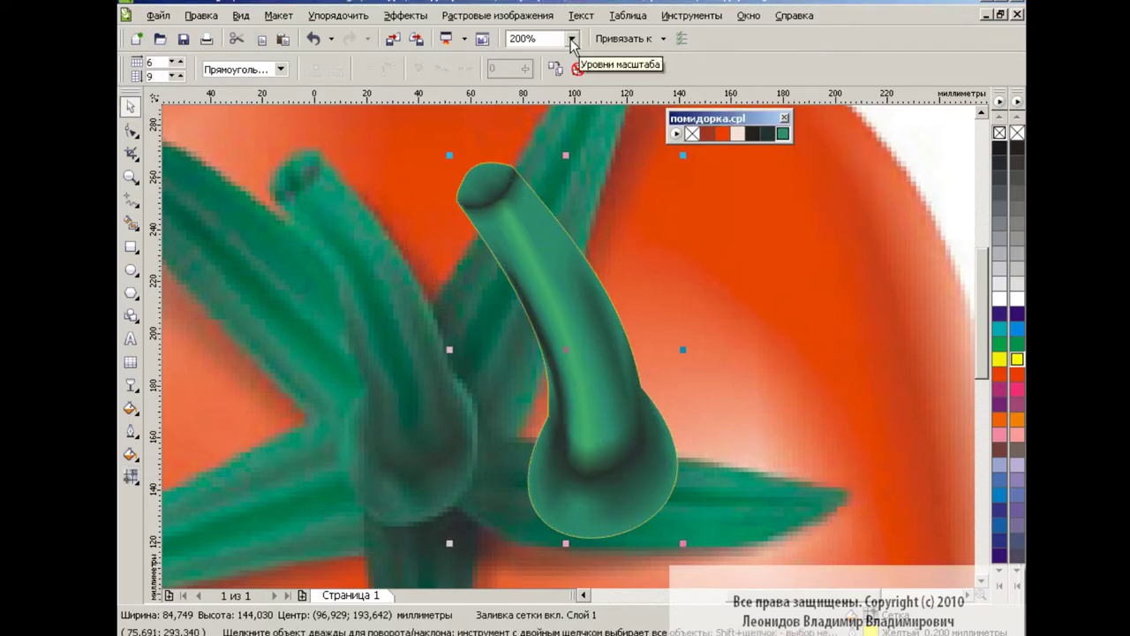
pyautogui.click(572, 38)
pyautogui.click(530, 162)
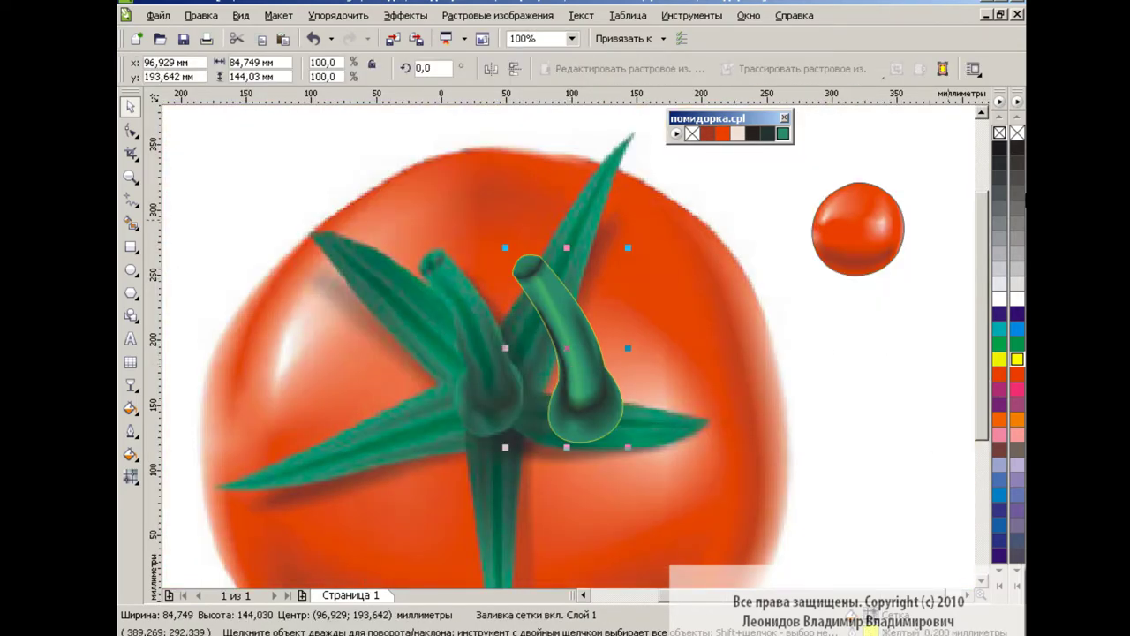
# - Scale the stem to about 51% beside the small tomato and move the large photo aside
pyautogui.moveTo(578, 358); pyautogui.dragTo(918, 310)
pyautogui.moveTo(966, 374); pyautogui.dragTo(910, 274)
pyautogui.moveTo(876, 236); pyautogui.dragTo(927, 192)
pyautogui.click(901, 303)
pyautogui.moveTo(882, 405); pyautogui.dragTo(753, 338)
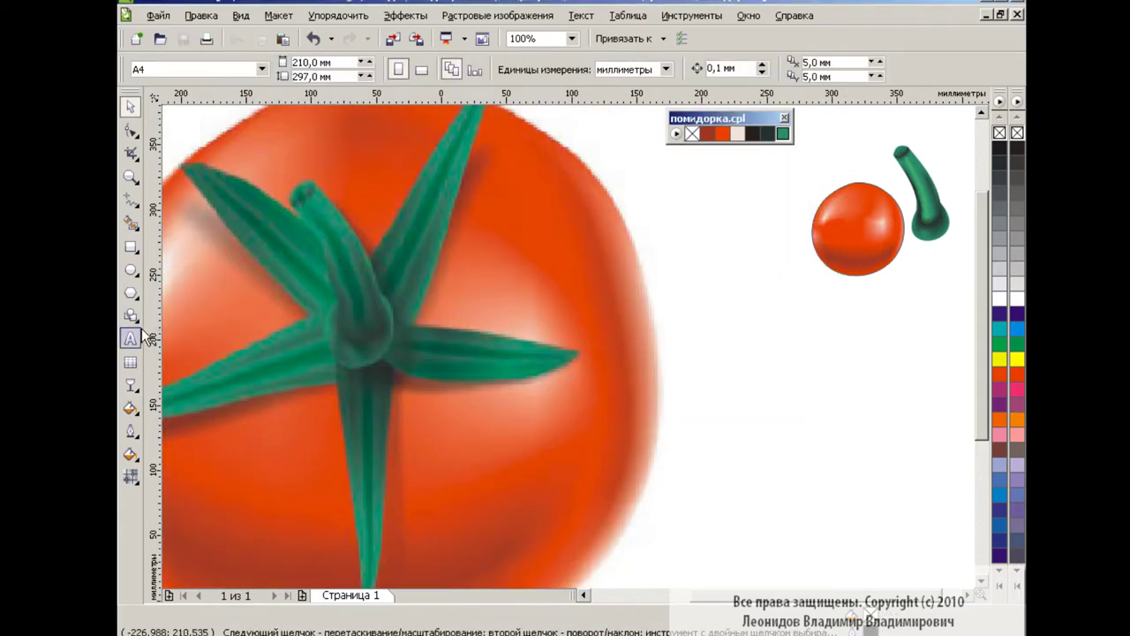
# - Draw a black-outlined rectangle over the tomato and give it a single-cell white mesh fill
pyautogui.click(130, 246)
pyautogui.moveTo(481, 272); pyautogui.dragTo(773, 433)
pyautogui.rightClick(999, 359)
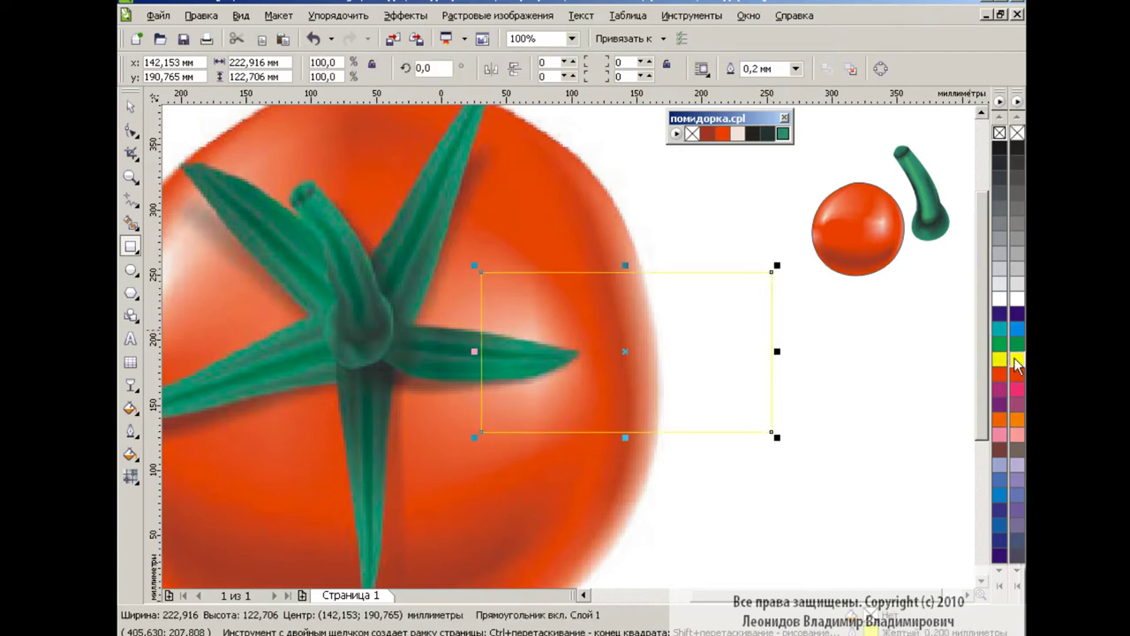
pyautogui.rightClick(1000, 147)
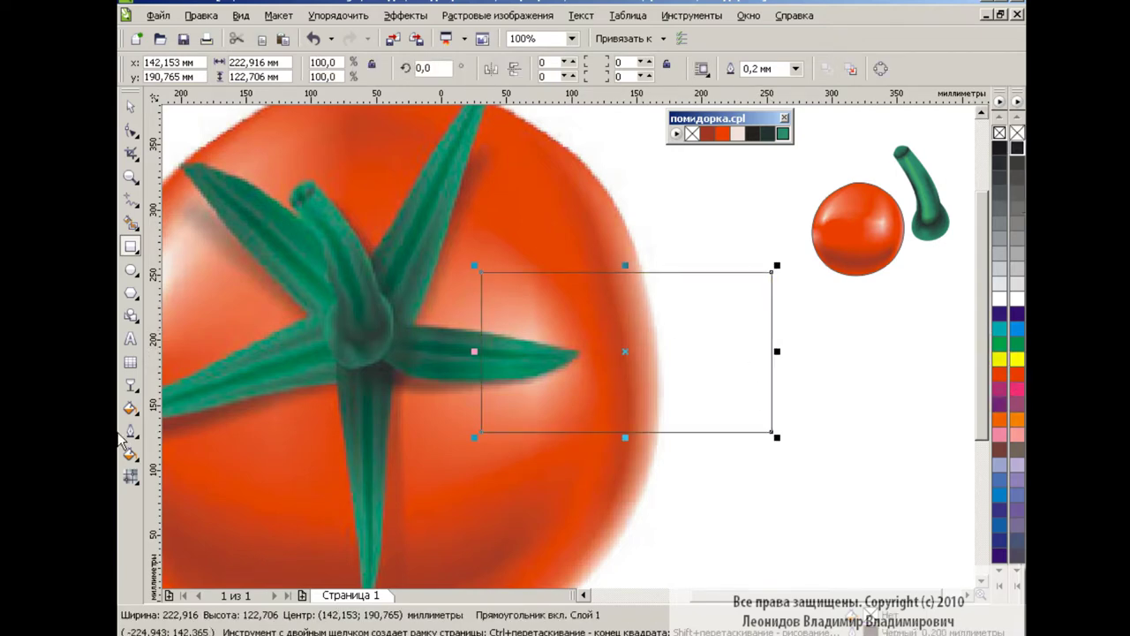
pyautogui.click(130, 477)
pyautogui.moveTo(468, 256)
pyautogui.mouseDown()
pyautogui.moveTo(815, 448)
pyautogui.moveTo(785, 391)
pyautogui.mouseUp()
pyautogui.press('Delete')
pyautogui.press('space')
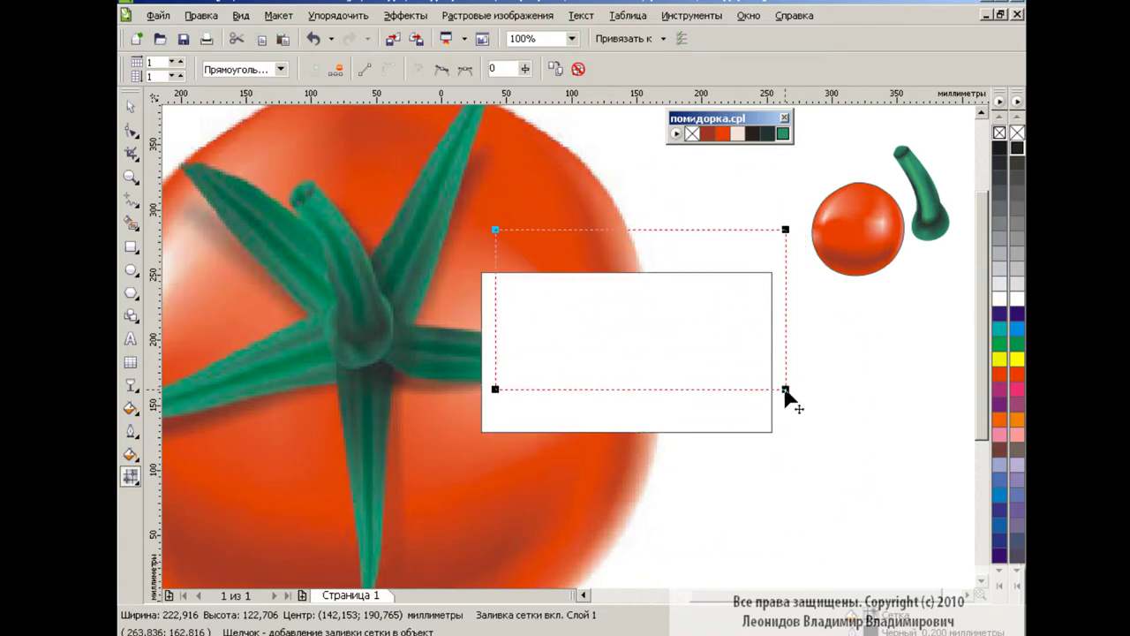
# - Move the white rectangle left and curve its right end into a rounded shape
pyautogui.moveTo(557, 328); pyautogui.dragTo(499, 339)
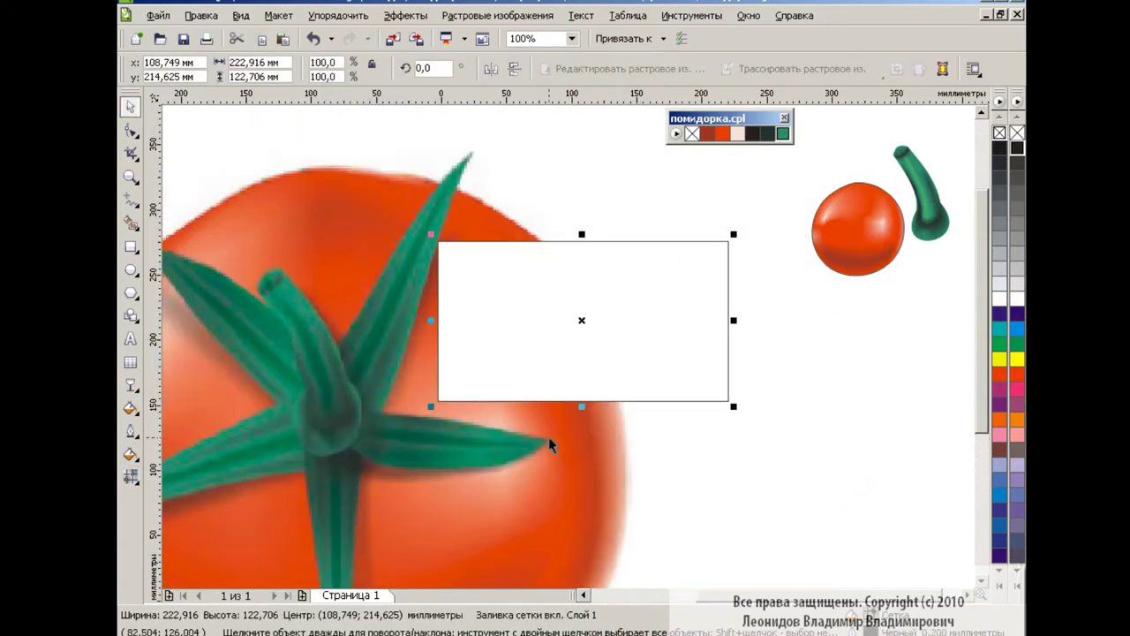
pyautogui.click(131, 477)
pyautogui.moveTo(733, 234); pyautogui.dragTo(739, 288)
pyautogui.moveTo(733, 406); pyautogui.dragTo(741, 361)
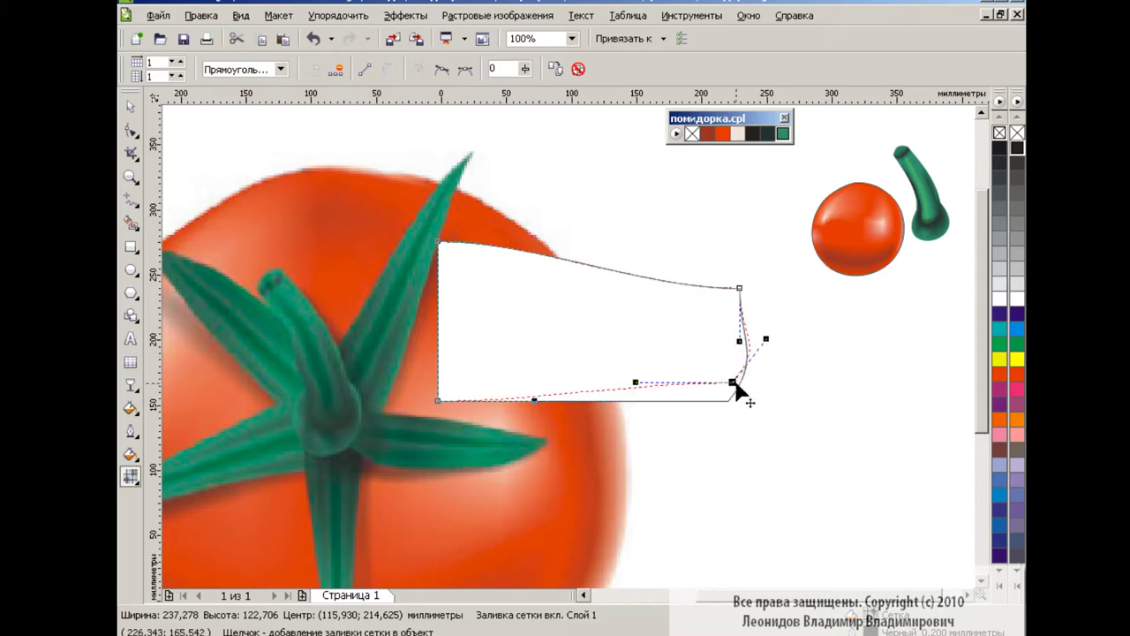
pyautogui.moveTo(746, 296)
pyautogui.mouseDown()
pyautogui.moveTo(777, 284)
pyautogui.moveTo(782, 315)
pyautogui.moveTo(801, 294)
pyautogui.moveTo(761, 329)
pyautogui.moveTo(785, 357)
pyautogui.mouseUp()
pyautogui.rightClick(773, 307)
pyautogui.click(799, 319)
pyautogui.click(784, 299)
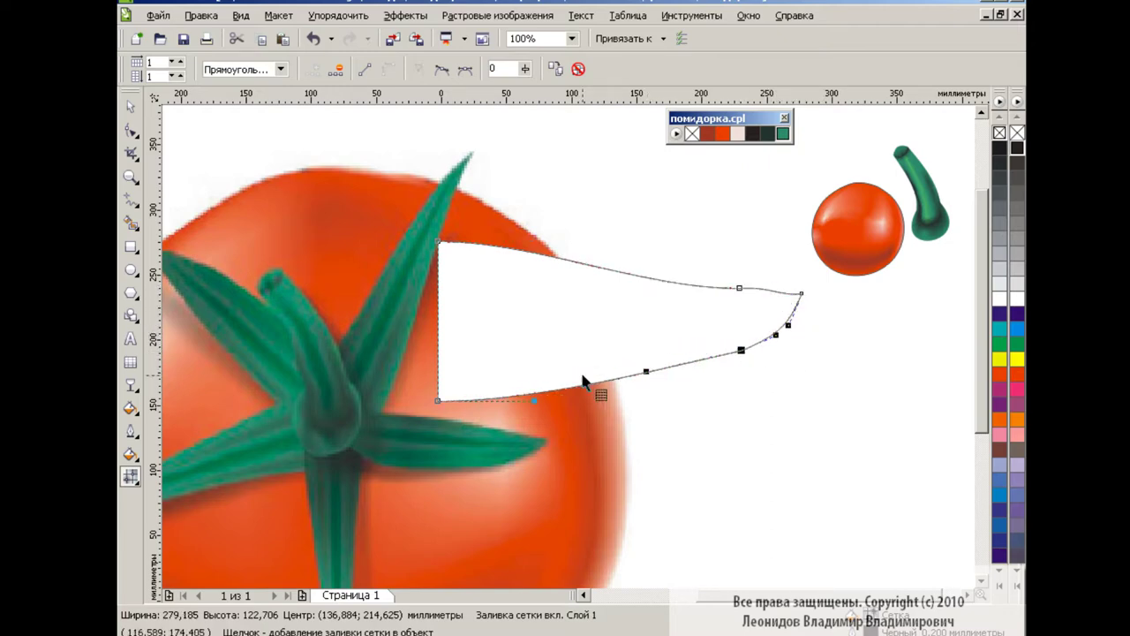
# - Curve the bottom edge and round the top-left corner to form the tapering sepal shape
pyautogui.doubleClick(463, 337)
pyautogui.moveTo(464, 338); pyautogui.dragTo(552, 394)
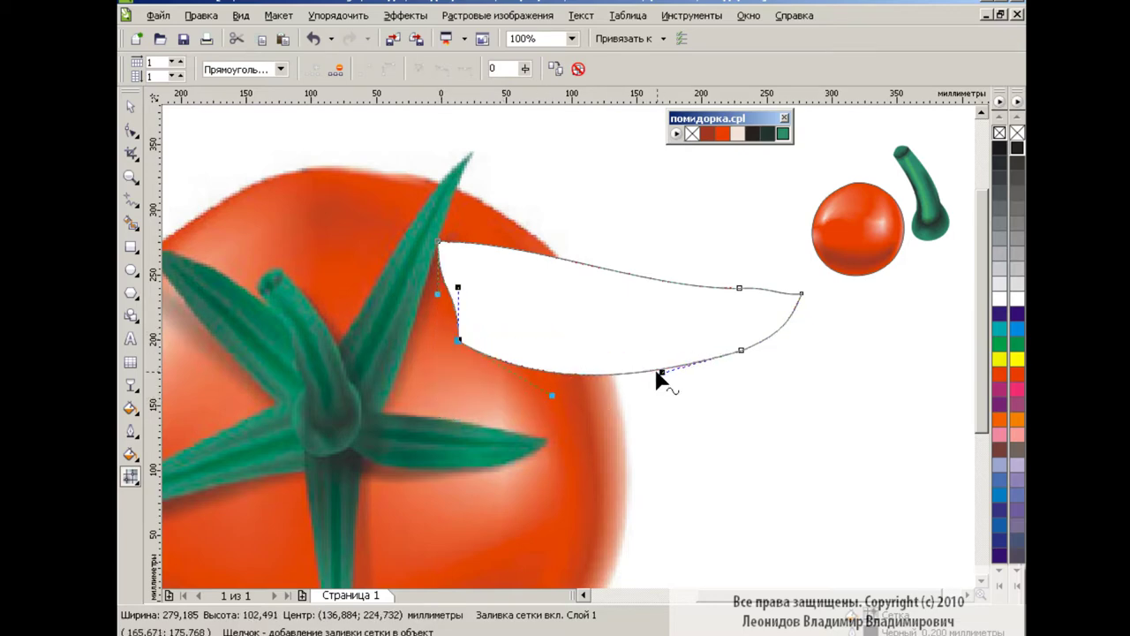
pyautogui.moveTo(438, 241); pyautogui.dragTo(555, 265)
pyautogui.moveTo(475, 257)
pyautogui.mouseDown()
pyautogui.moveTo(469, 281)
pyautogui.moveTo(493, 274)
pyautogui.mouseUp()
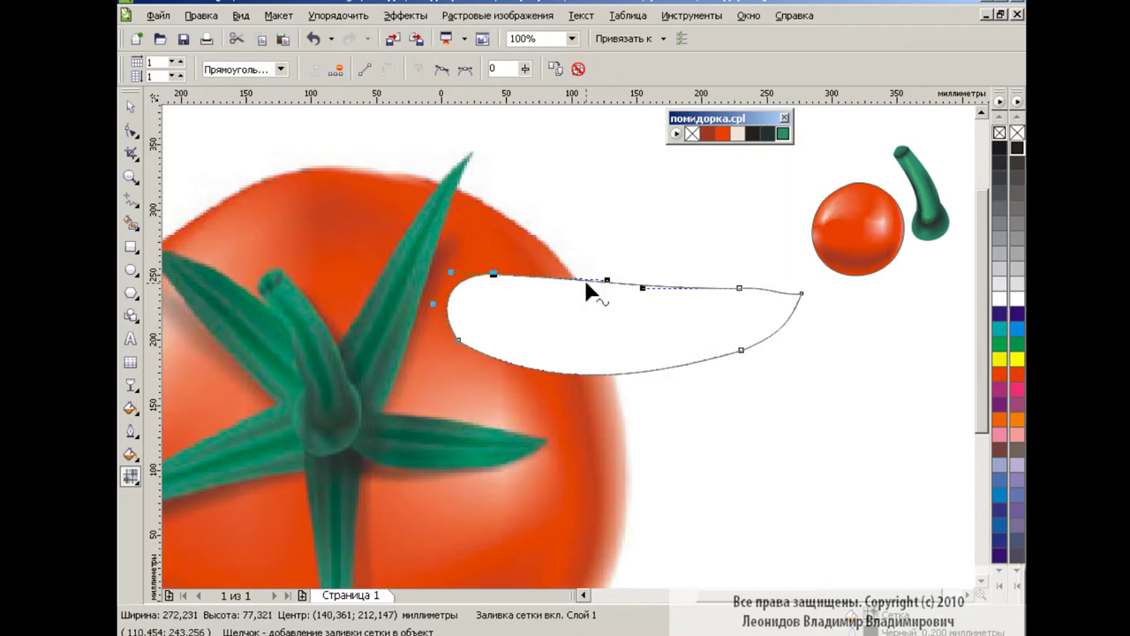
pyautogui.moveTo(585, 275); pyautogui.dragTo(767, 296)
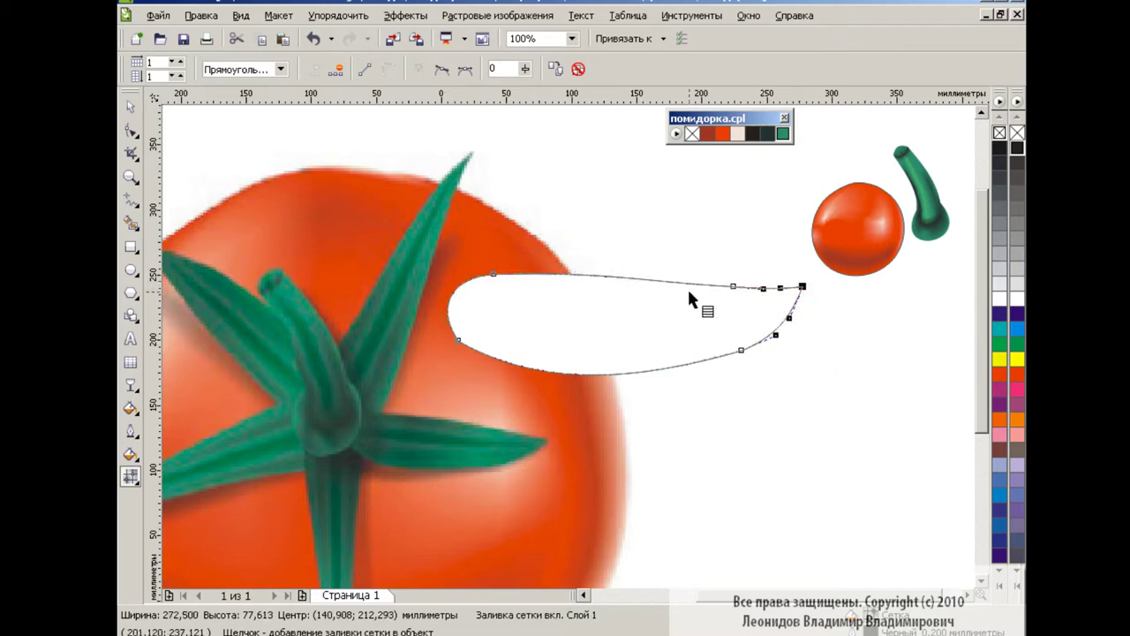
pyautogui.click(130, 106)
pyautogui.click(134, 480)
pyautogui.click(205, 506)
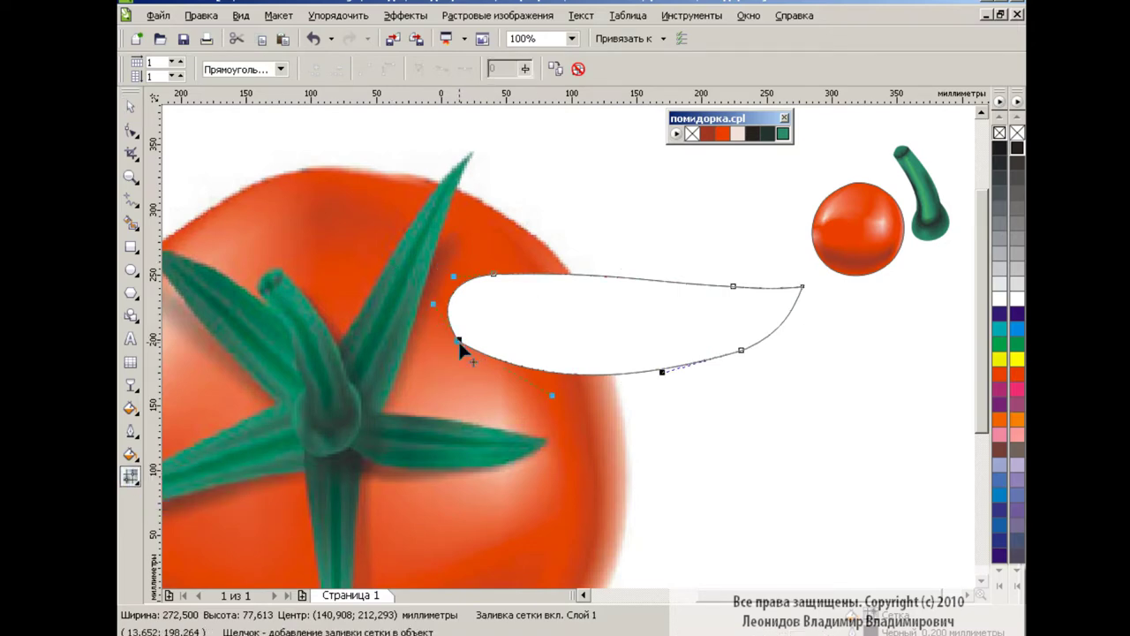
pyautogui.moveTo(453, 278); pyautogui.dragTo(450, 274)
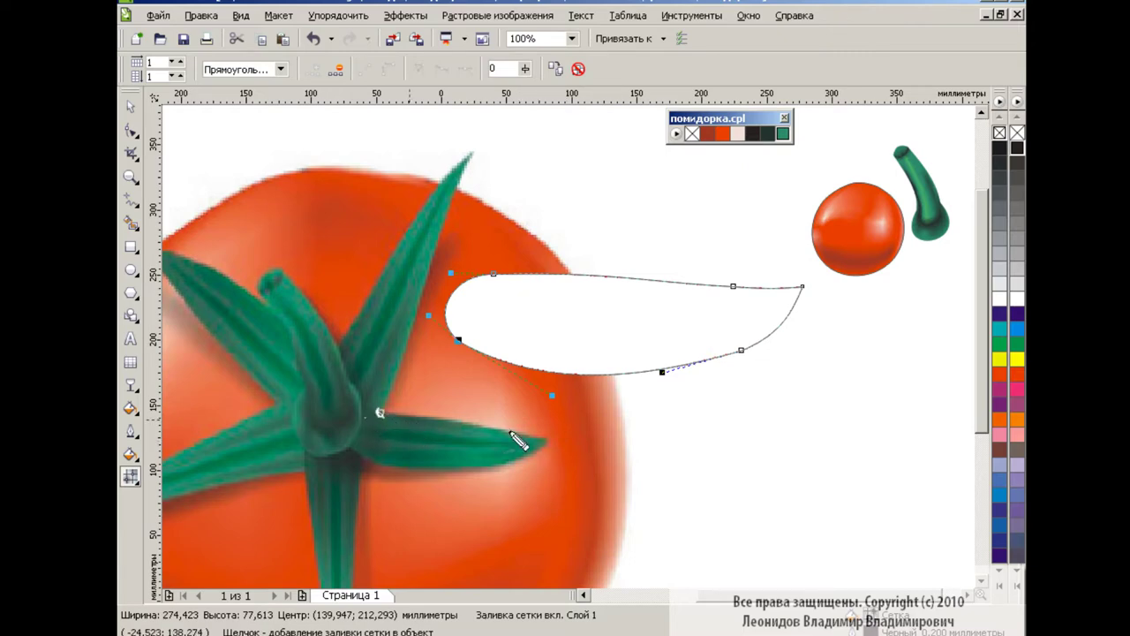
# - Add the first lengthwise mesh lines near the sepal's top edge and adjust one node
pyautogui.moveTo(520, 441); pyautogui.dragTo(534, 449)
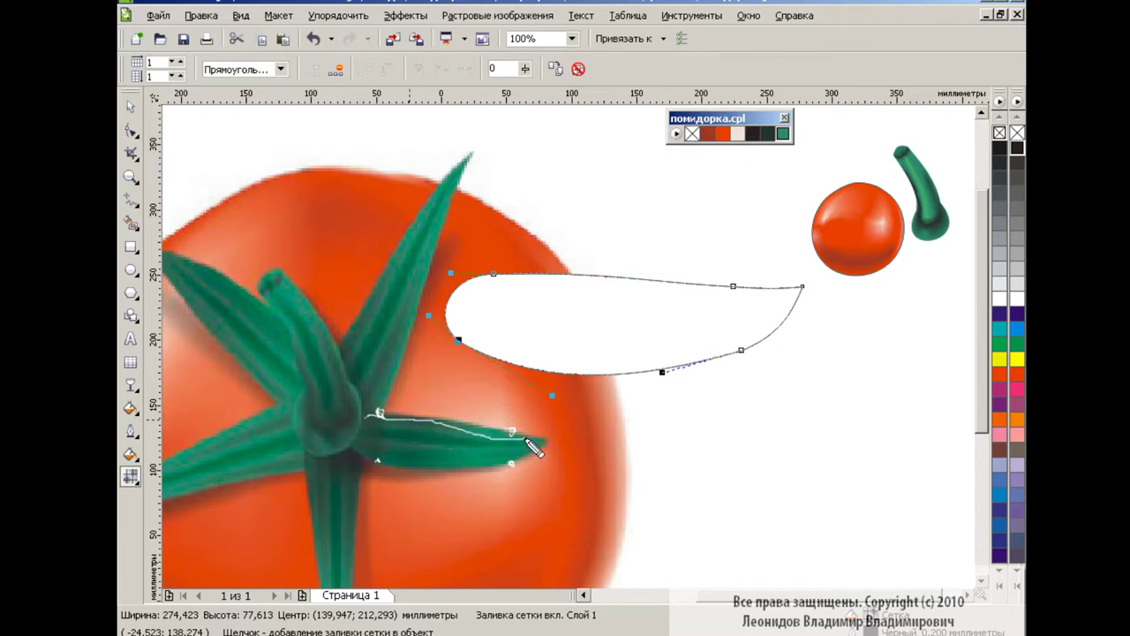
pyautogui.moveTo(371, 433); pyautogui.dragTo(541, 460)
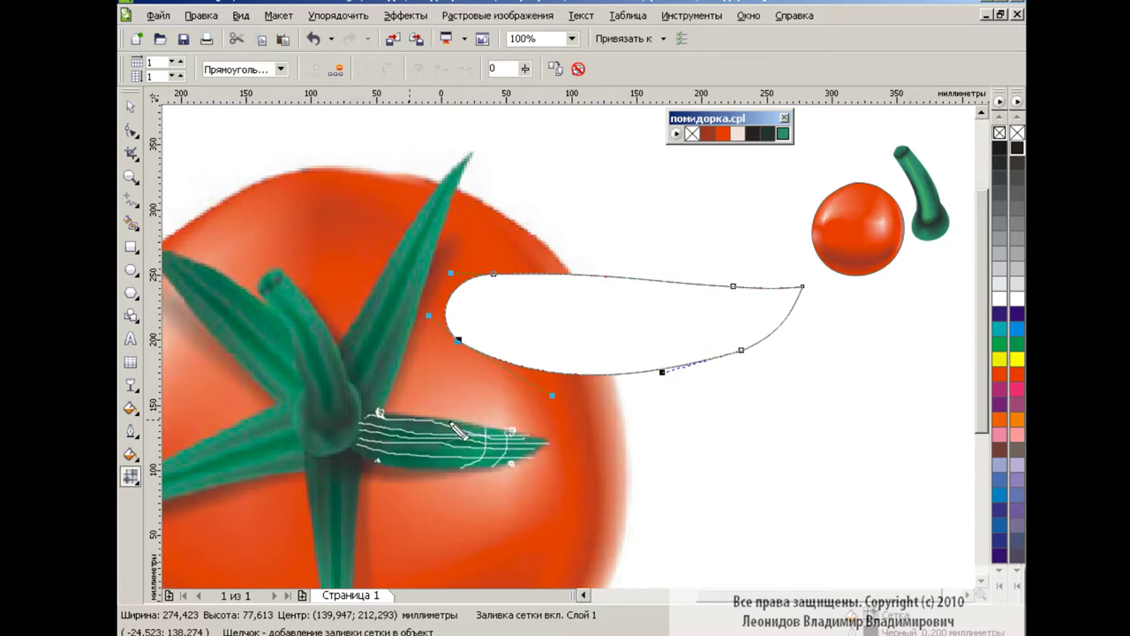
pyautogui.moveTo(541, 459); pyautogui.dragTo(407, 423)
pyautogui.press('Escape')
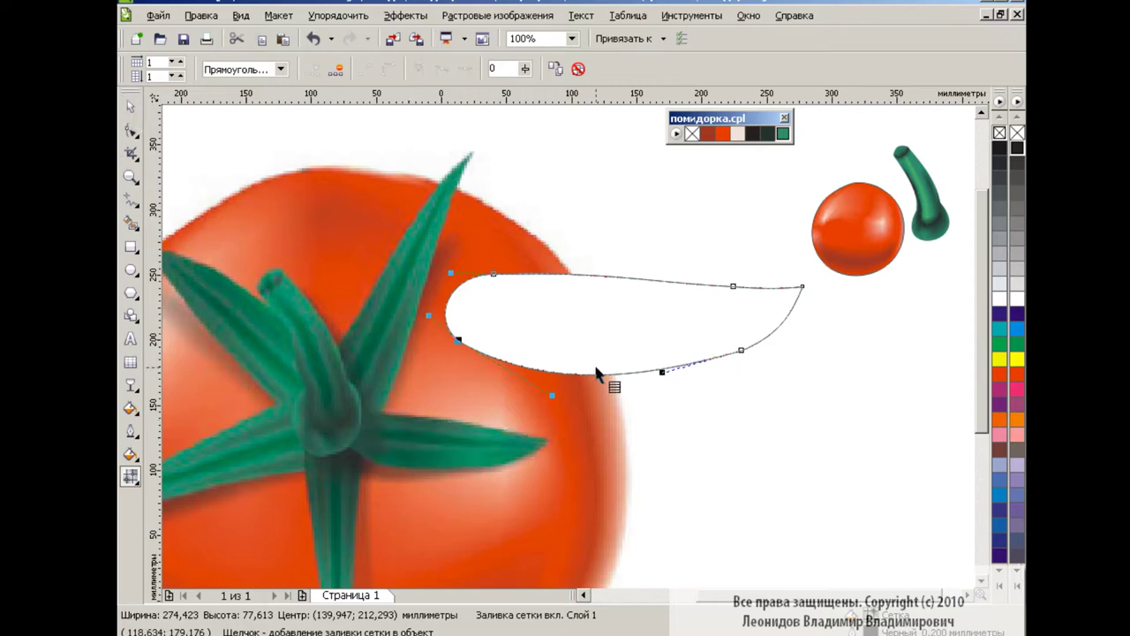
pyautogui.doubleClick(482, 278)
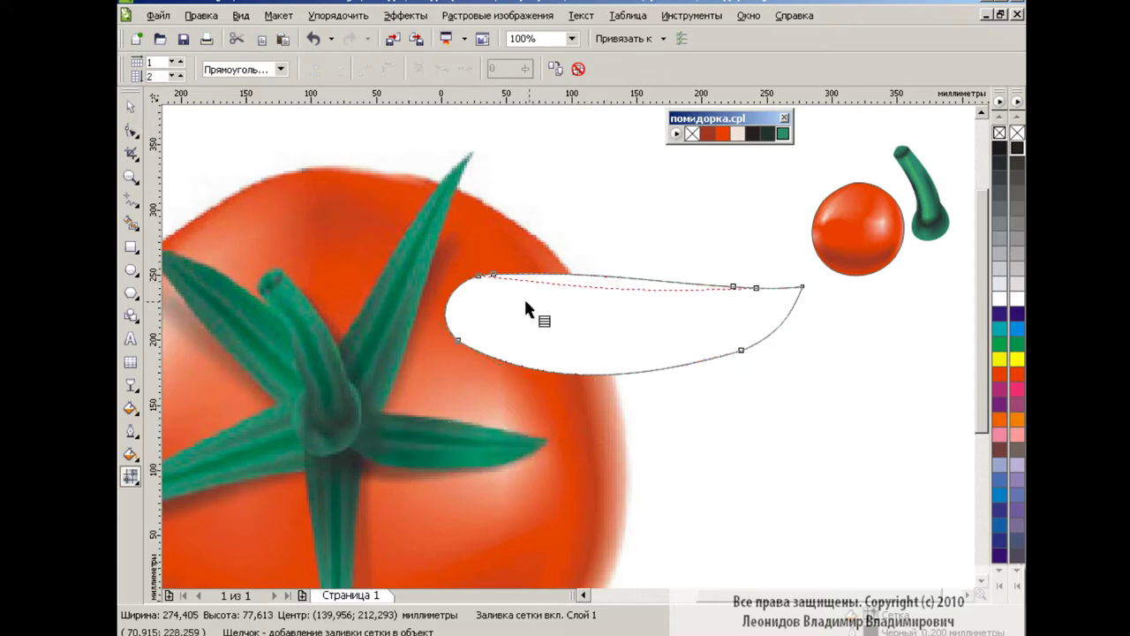
pyautogui.doubleClick(685, 316)
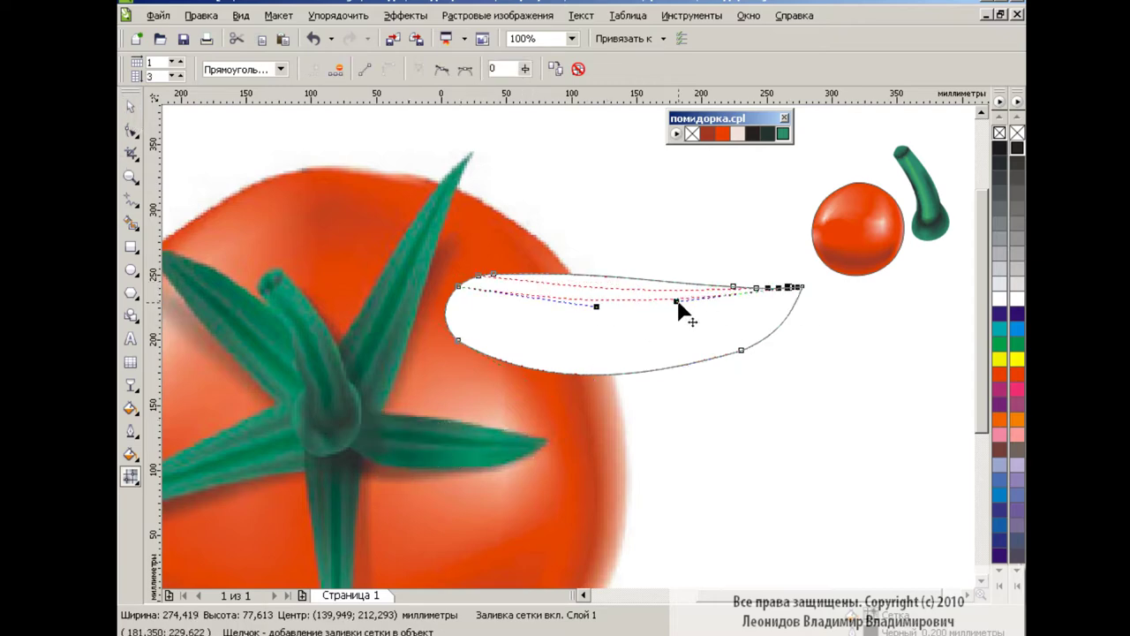
pyautogui.moveTo(578, 304); pyautogui.dragTo(561, 306)
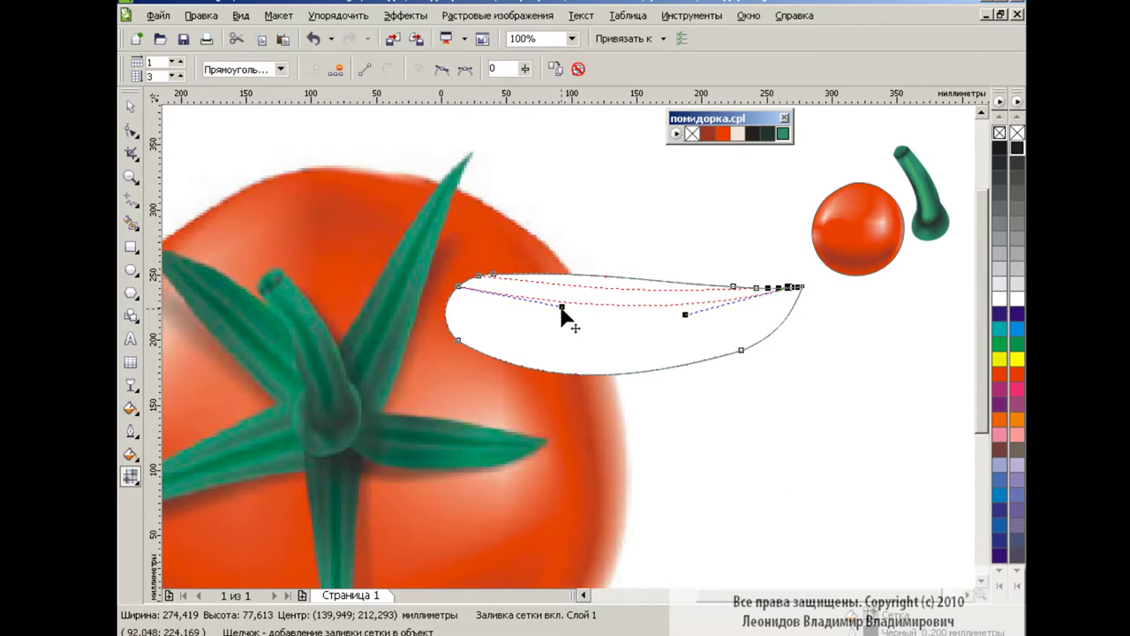
# - Complete six lengthwise rows, undoing one mistake, and add a crosswise line near the pointed end
pyautogui.doubleClick(450, 305)
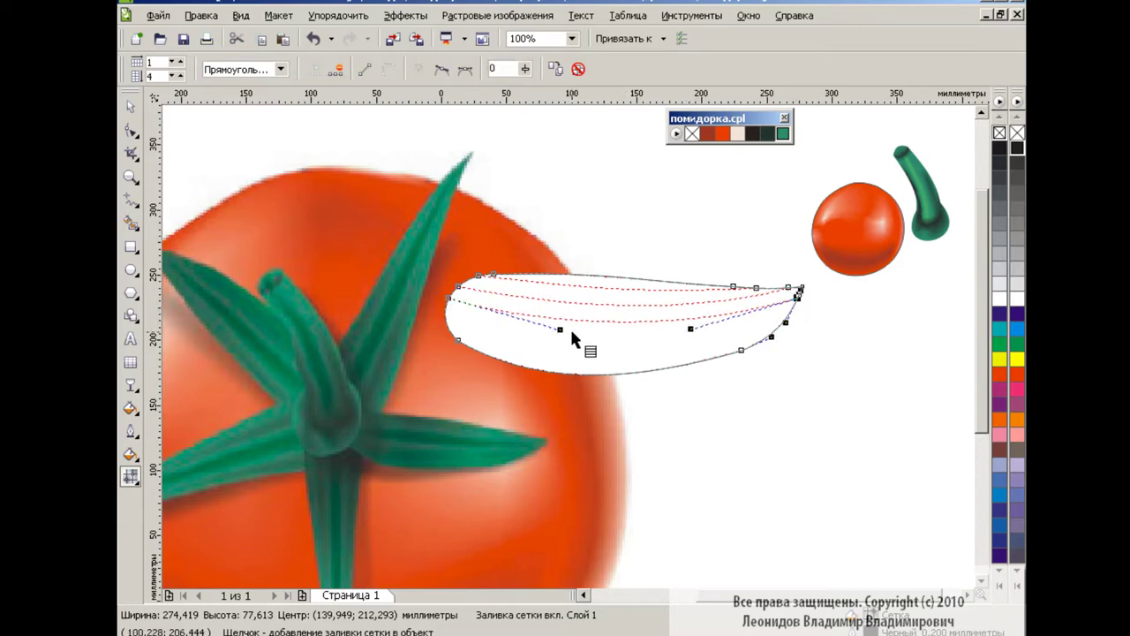
pyautogui.moveTo(692, 329); pyautogui.dragTo(692, 337)
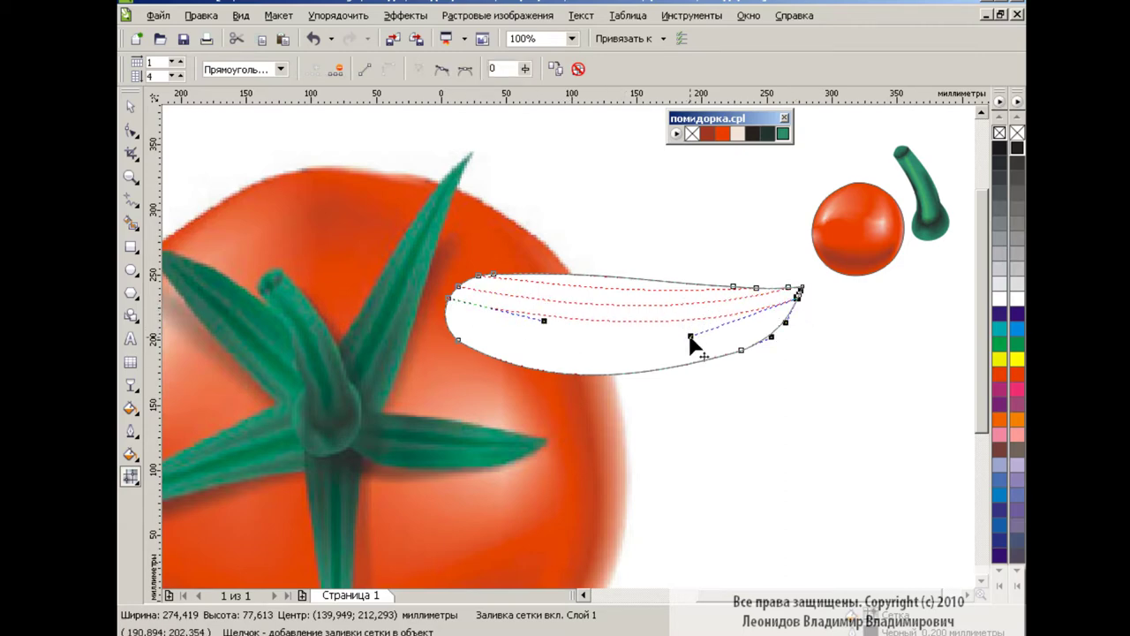
pyautogui.press('Delete')
pyautogui.doubleClick(451, 332)
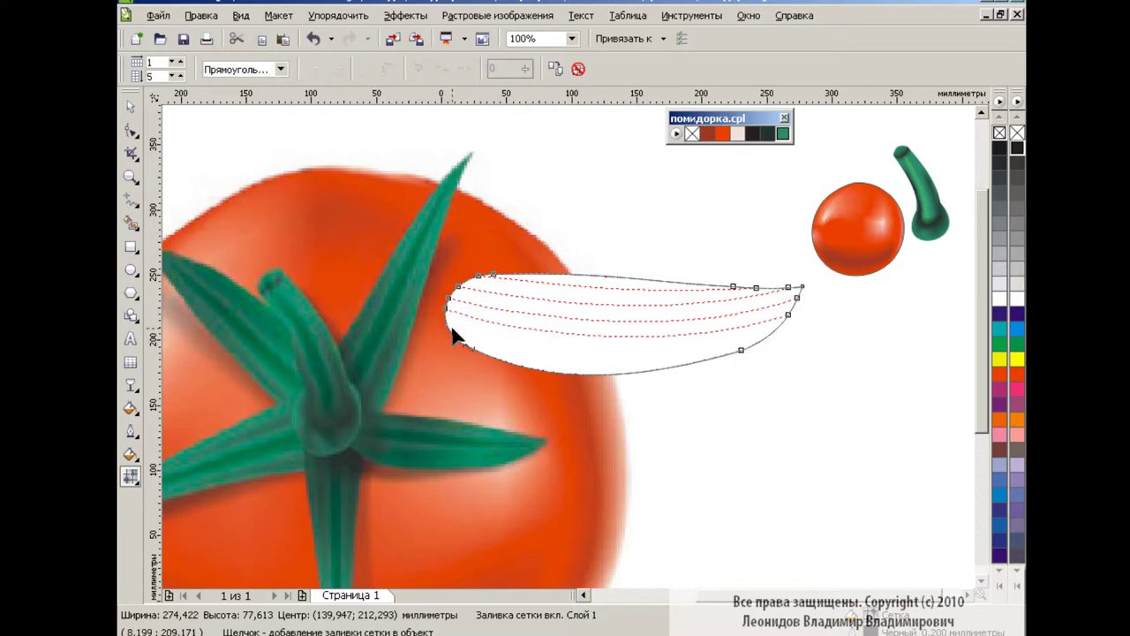
pyautogui.doubleClick(615, 347)
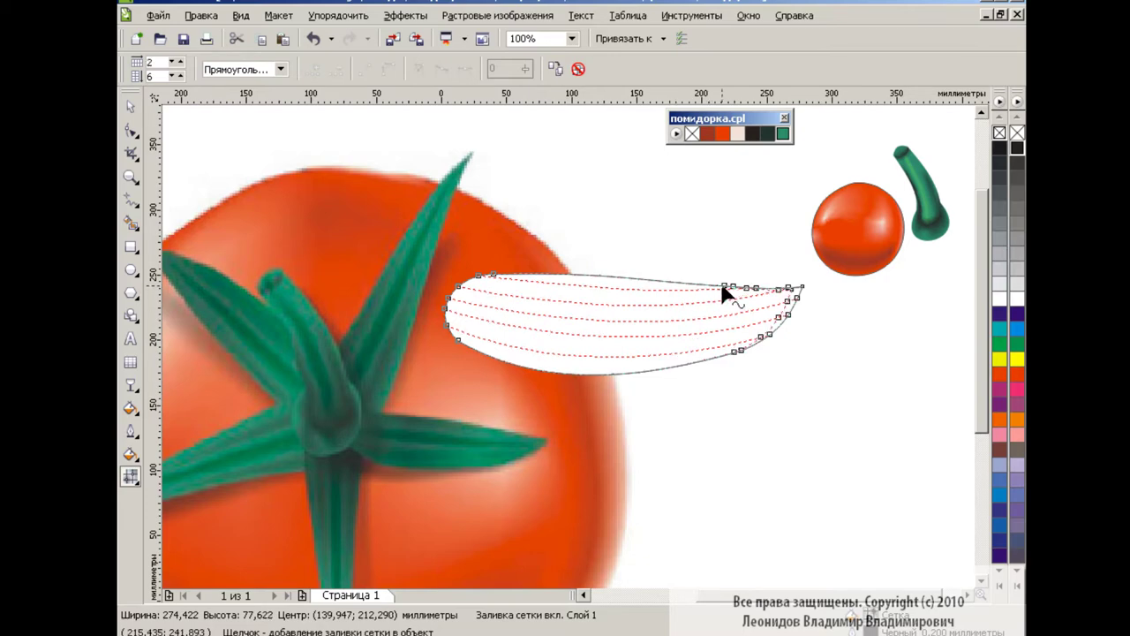
pyautogui.click(313, 38)
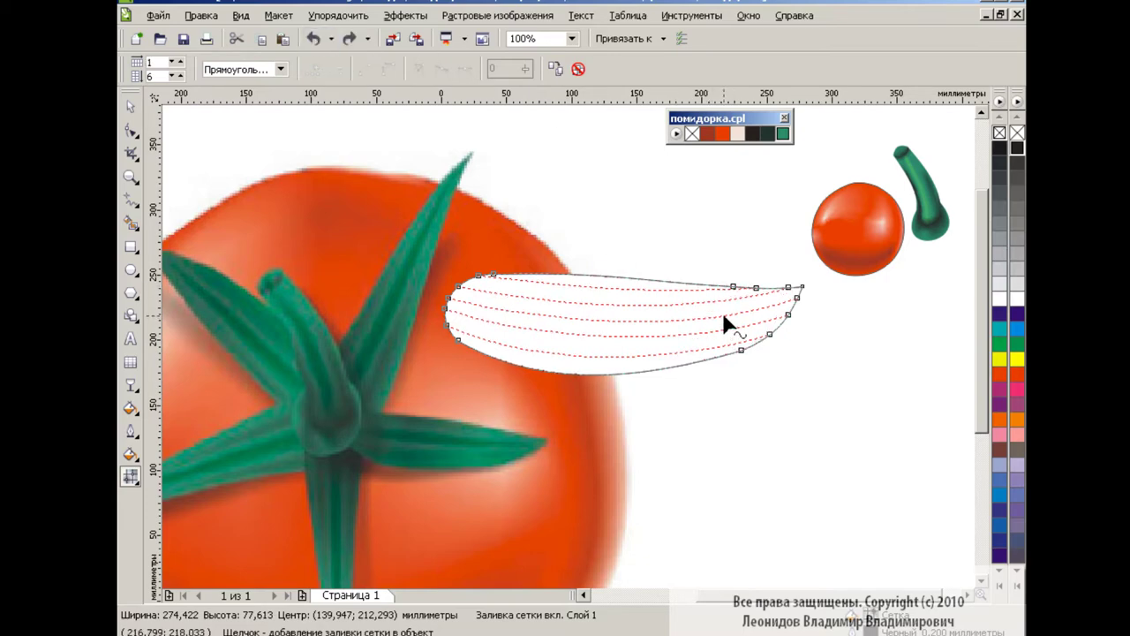
pyautogui.doubleClick(722, 316)
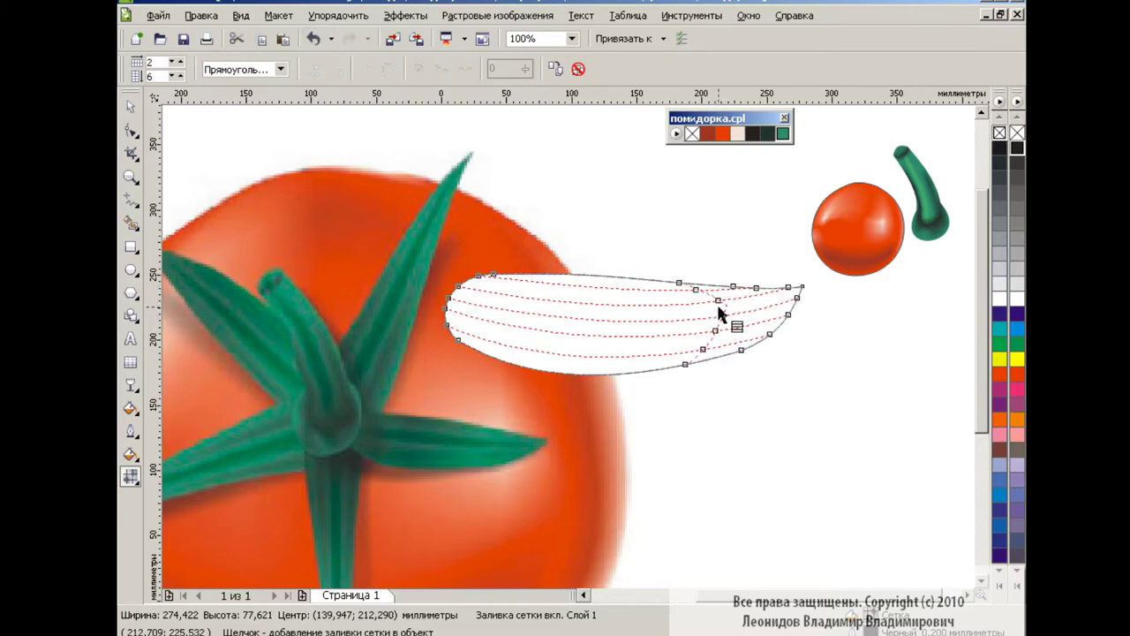
pyautogui.click(571, 38)
pyautogui.click(548, 157)
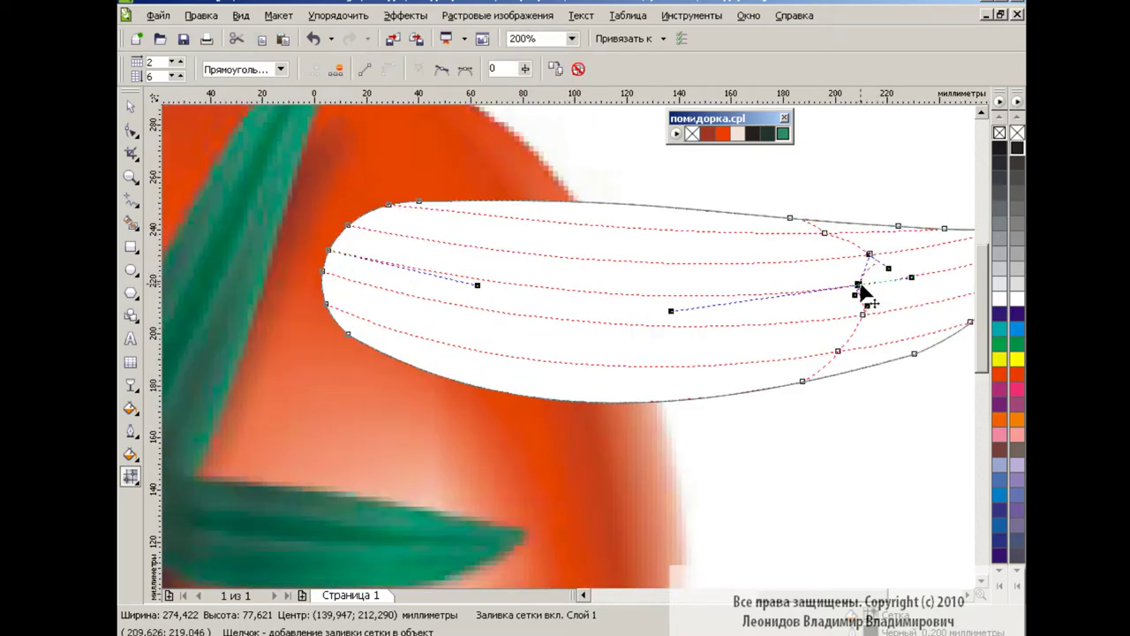
# - Add two vertical mesh lines toward the sepal's pointed end and reposition their nodes
pyautogui.moveTo(857, 285)
pyautogui.mouseDown()
pyautogui.moveTo(850, 314)
pyautogui.moveTo(876, 276)
pyautogui.moveTo(857, 274)
pyautogui.moveTo(811, 233)
pyautogui.moveTo(855, 284)
pyautogui.mouseUp()
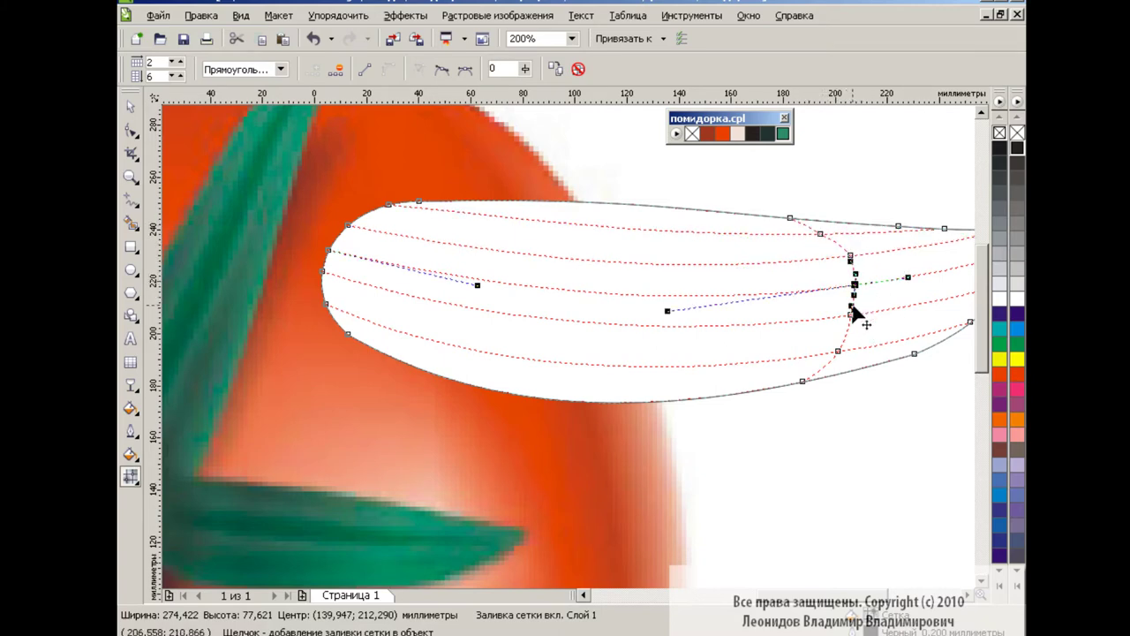
pyautogui.click(838, 350)
pyautogui.doubleClick(771, 260)
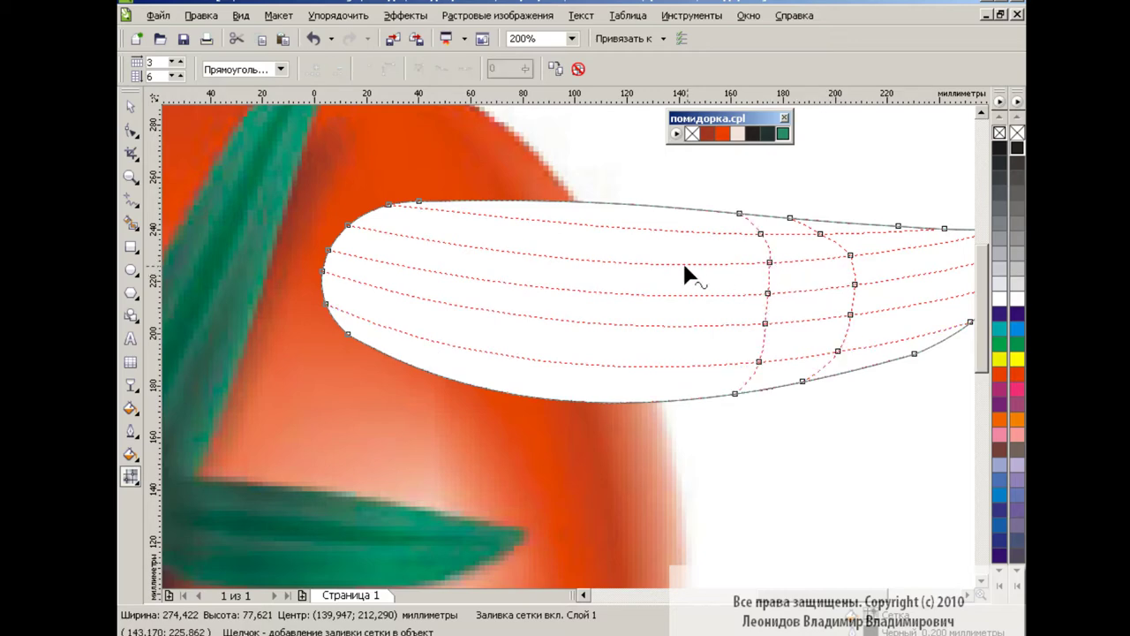
pyautogui.doubleClick(664, 263)
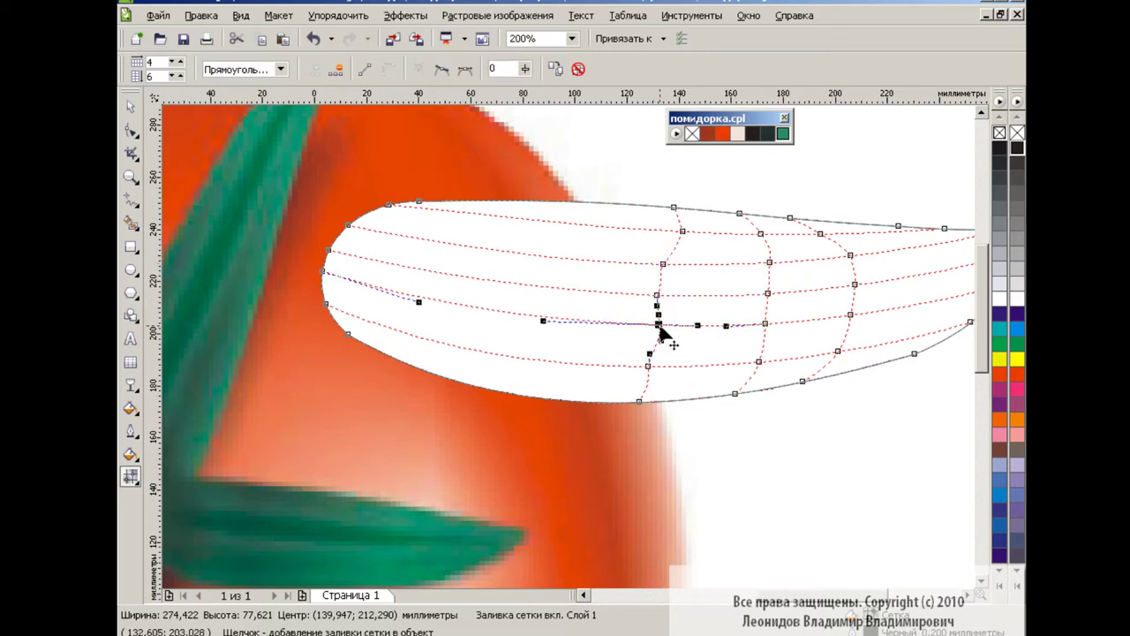
pyautogui.click(649, 364)
pyautogui.moveTo(663, 263); pyautogui.dragTo(674, 264)
pyautogui.moveTo(674, 206)
pyautogui.mouseDown()
pyautogui.moveTo(649, 205)
pyautogui.moveTo(673, 231)
pyautogui.mouseUp()
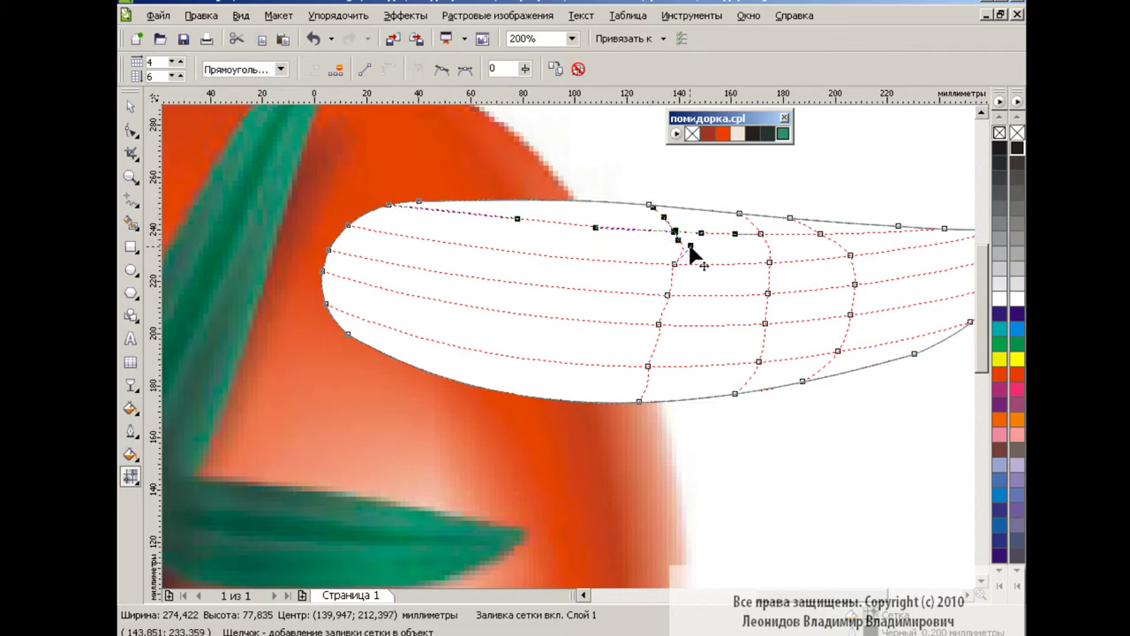
# - Curve the middle vertical mesh line to follow the sepal's shape
pyautogui.click(676, 263)
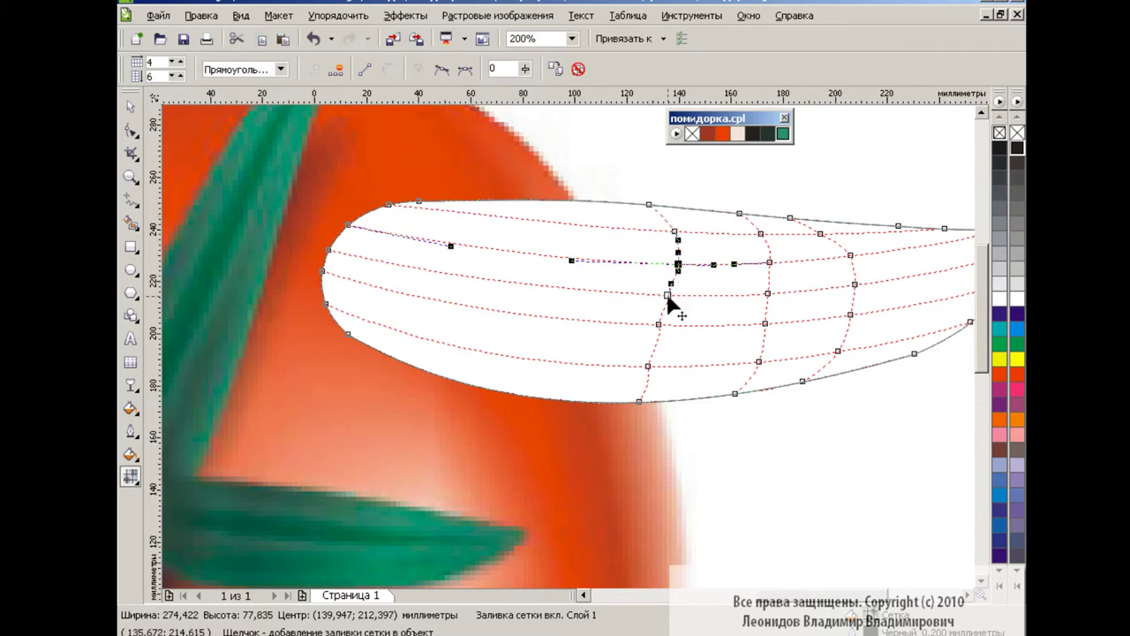
pyautogui.moveTo(677, 264); pyautogui.dragTo(664, 324)
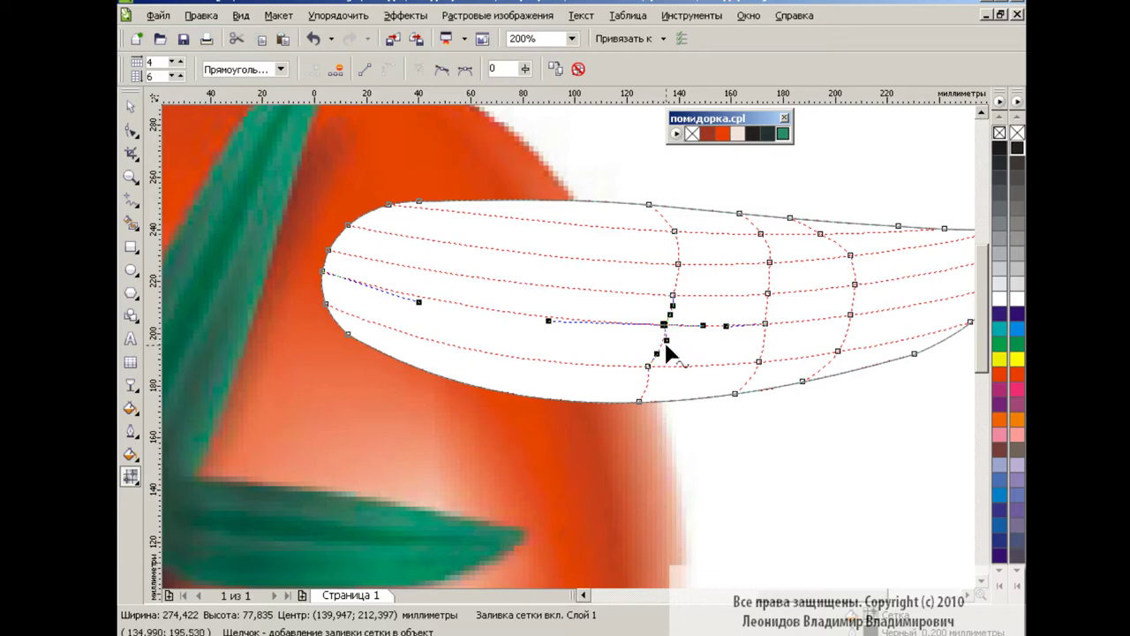
pyautogui.click(641, 400)
pyautogui.moveTo(654, 379); pyautogui.dragTo(641, 382)
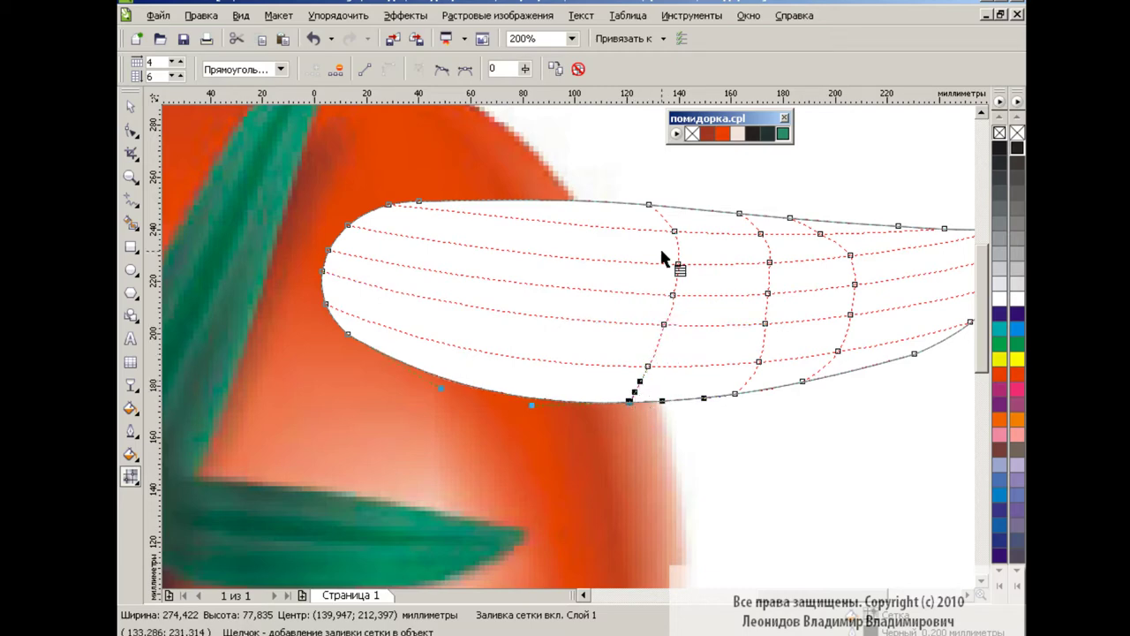
# - Add two vertical mesh lines near the rounded end and fill the whole sepal green
pyautogui.doubleClick(537, 203)
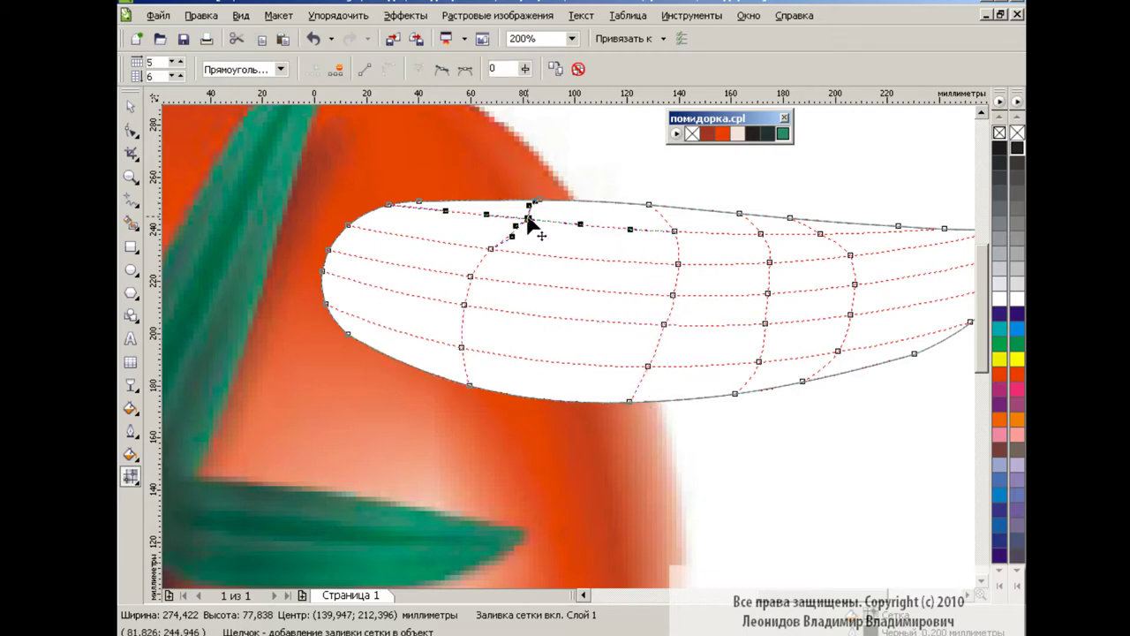
pyautogui.doubleClick(419, 234)
pyautogui.click(522, 217)
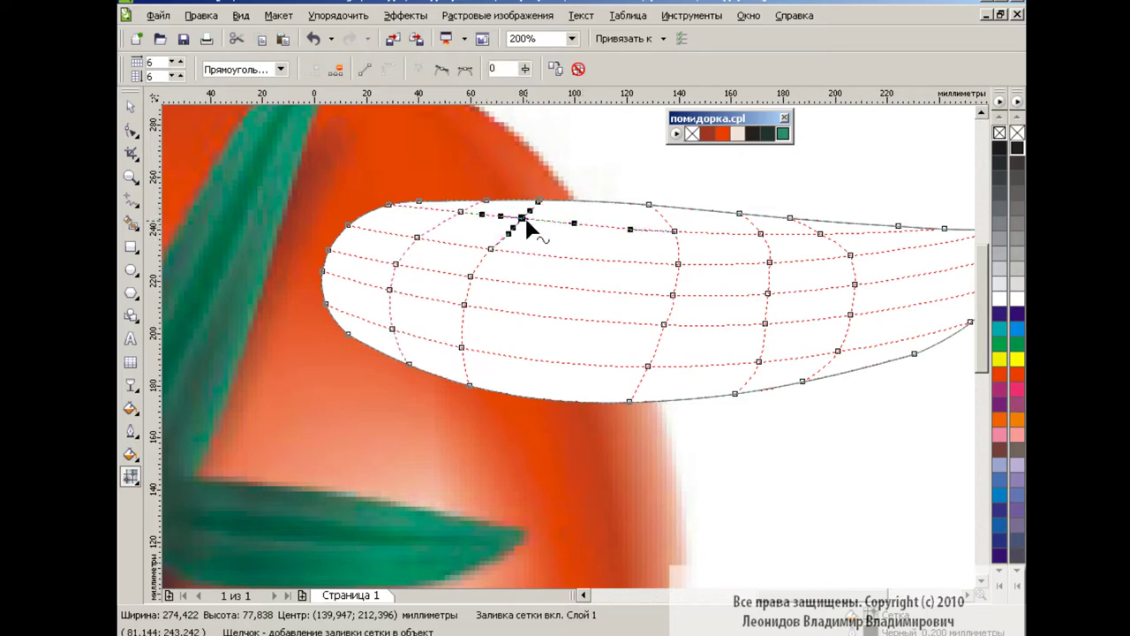
pyautogui.scroll(-1, 573, 342)
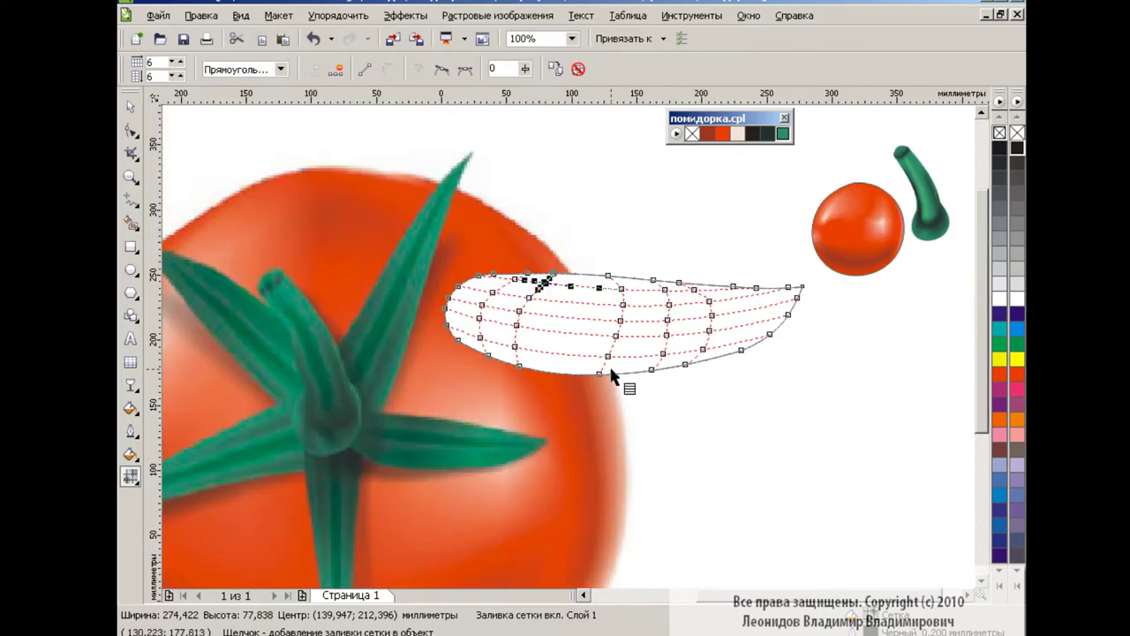
pyautogui.click(783, 133)
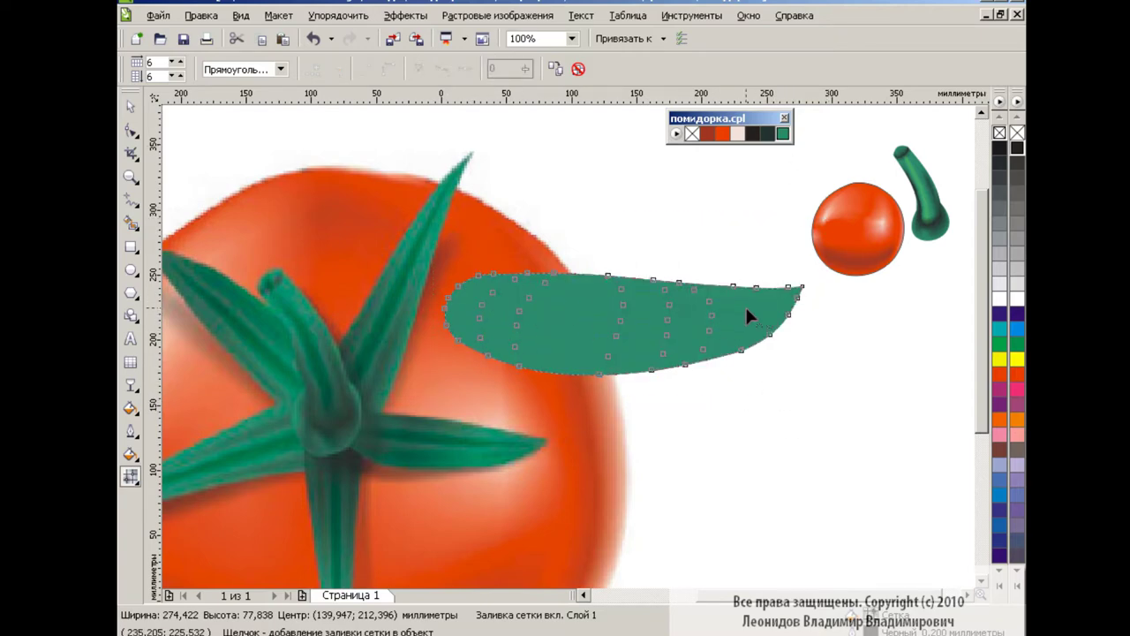
# - Give the first selected sepal mesh nodes a darker green from the green swatch's shades
pyautogui.click(797, 300)
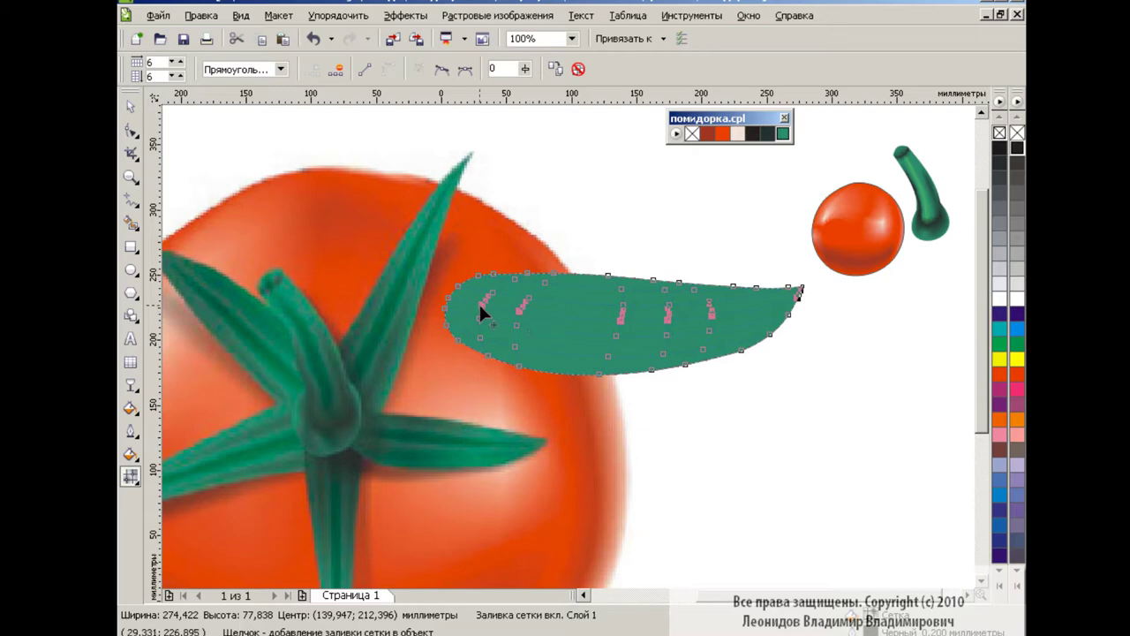
pyautogui.click(782, 134)
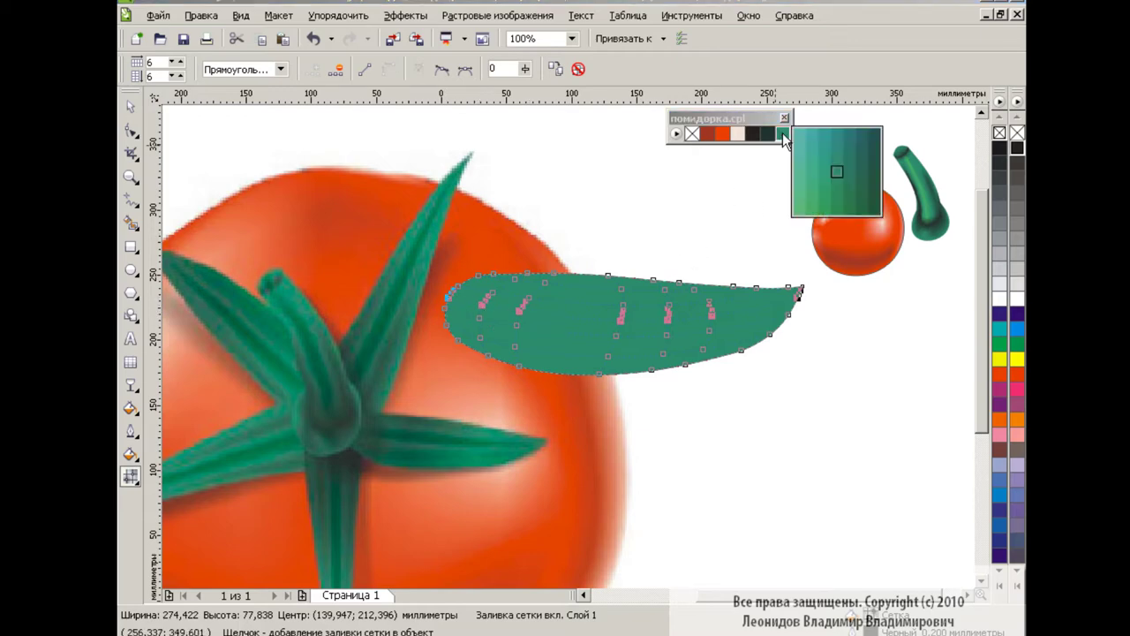
pyautogui.click(873, 179)
pyautogui.press('Escape')
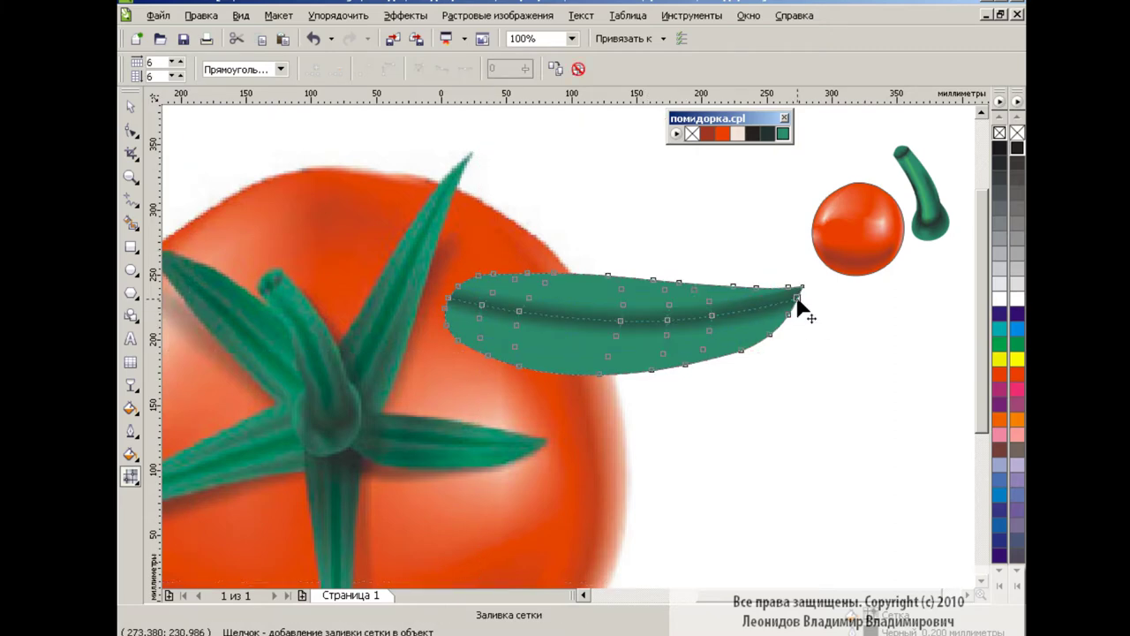
# - Lighten the sepal's top-edge nodes and darken its middle row of mesh nodes
pyautogui.click(790, 288)
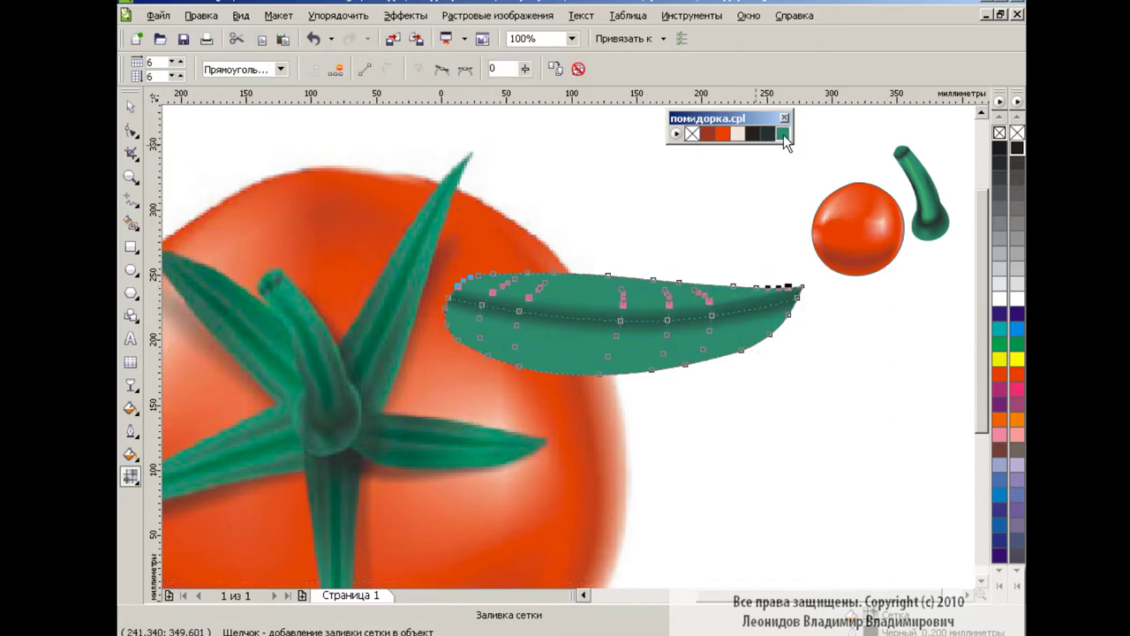
pyautogui.moveTo(785, 142); pyautogui.dragTo(814, 172)
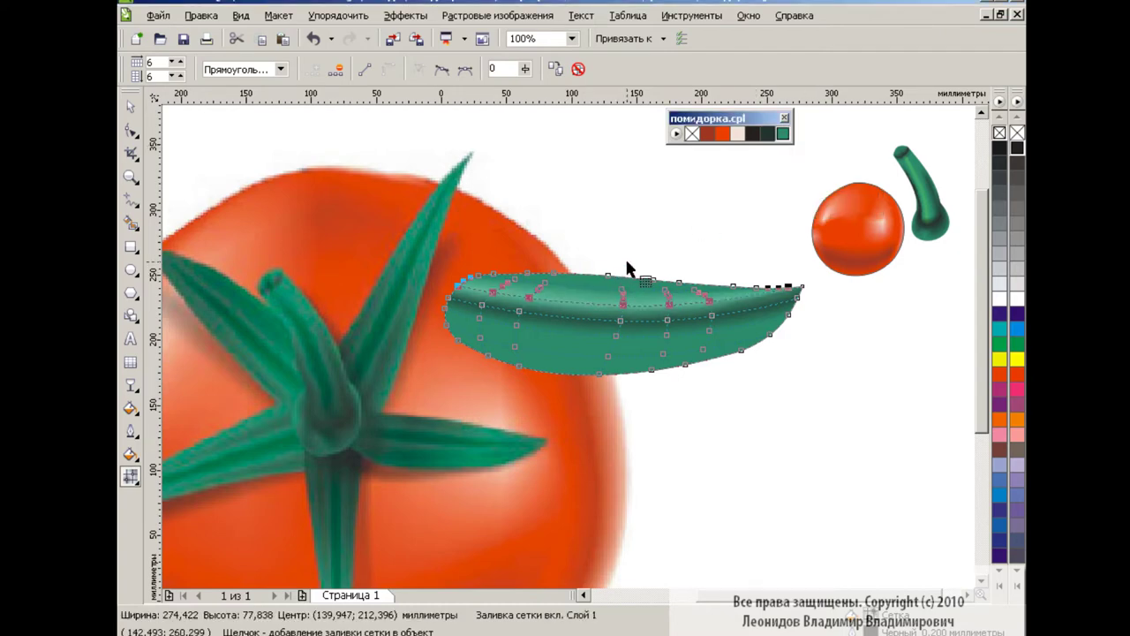
pyautogui.click(540, 275)
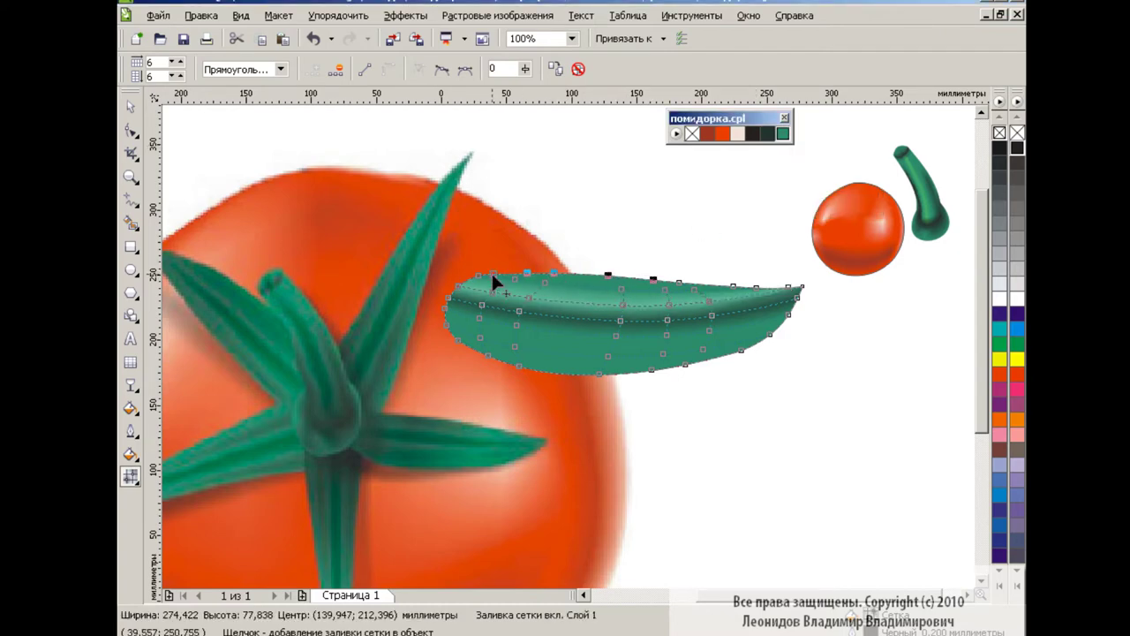
pyautogui.moveTo(782, 133); pyautogui.dragTo(877, 181)
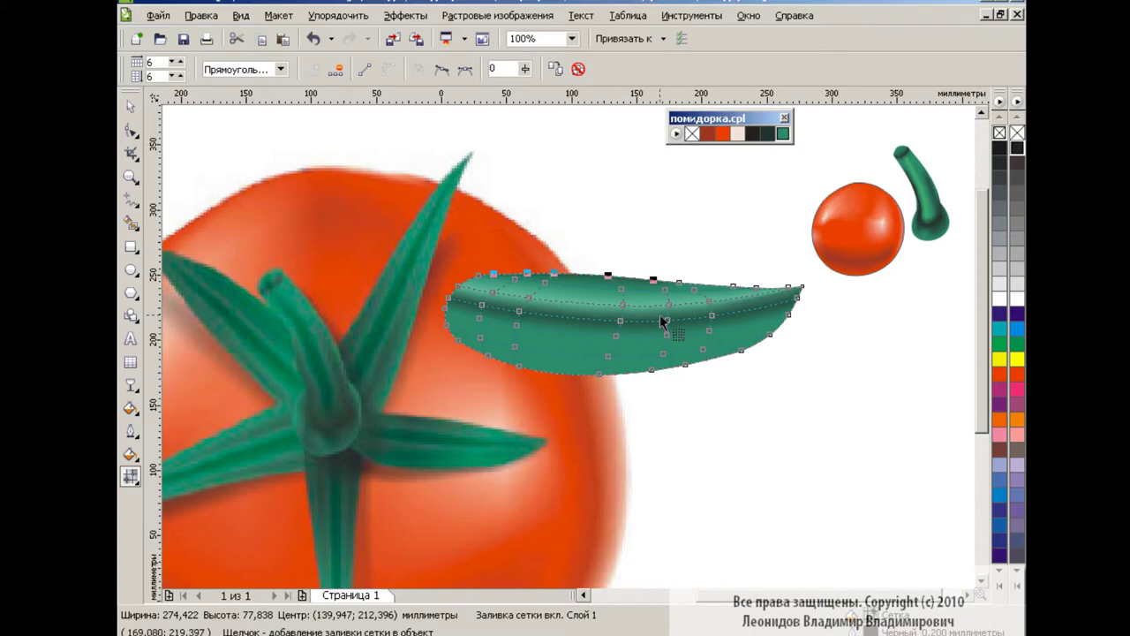
pyautogui.moveTo(709, 299); pyautogui.dragTo(529, 301)
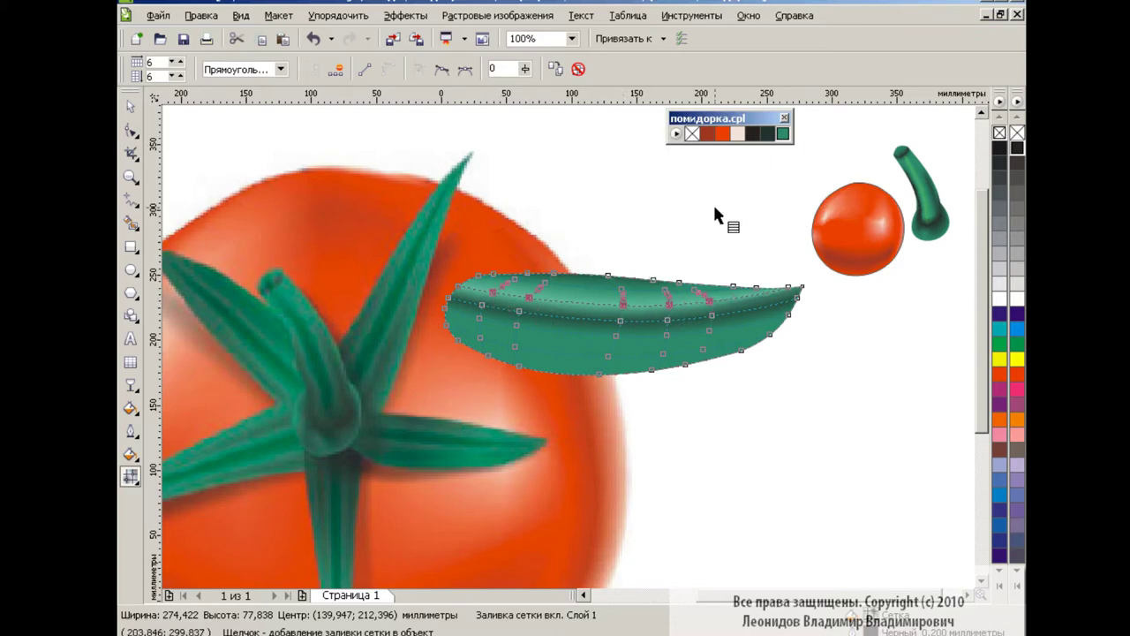
pyautogui.moveTo(782, 133); pyautogui.dragTo(840, 197)
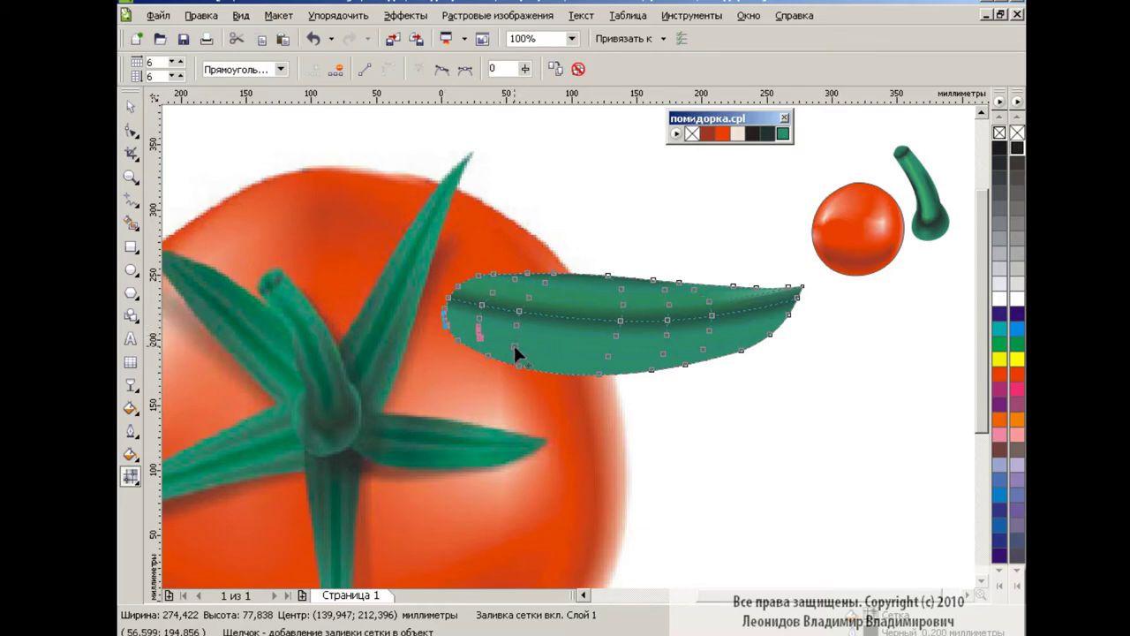
# - Shade the sepal's lower-left and bottom-edge mesh nodes with darker and lighter greens
pyautogui.moveTo(444, 322); pyautogui.dragTo(609, 361)
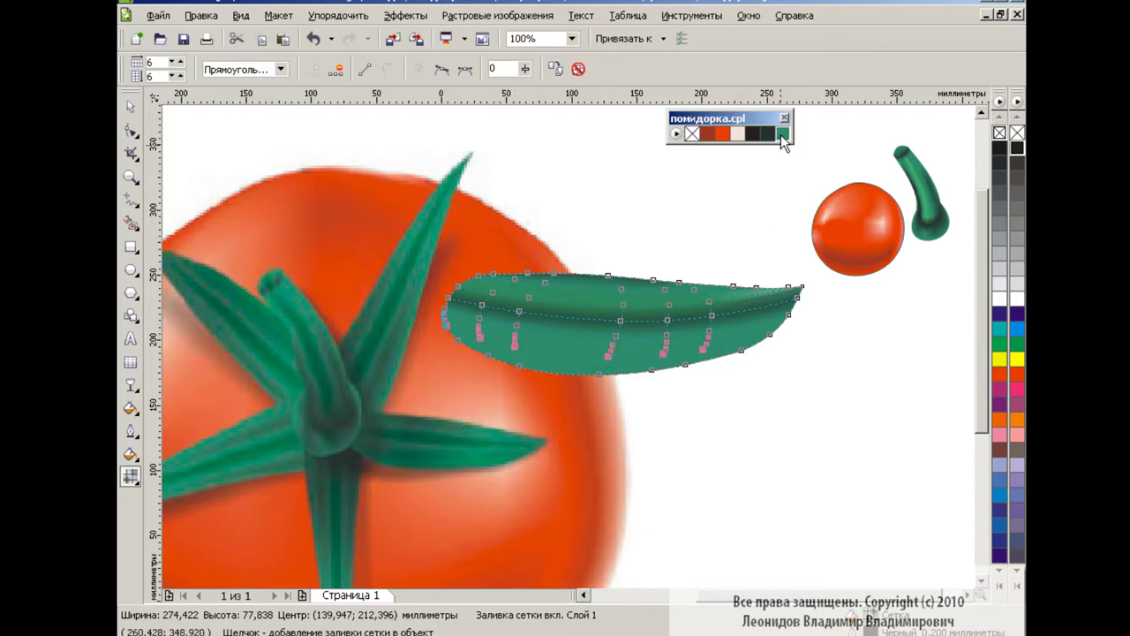
pyautogui.moveTo(782, 133)
pyautogui.mouseDown()
pyautogui.moveTo(865, 177)
pyautogui.moveTo(832, 190)
pyautogui.moveTo(839, 172)
pyautogui.mouseUp()
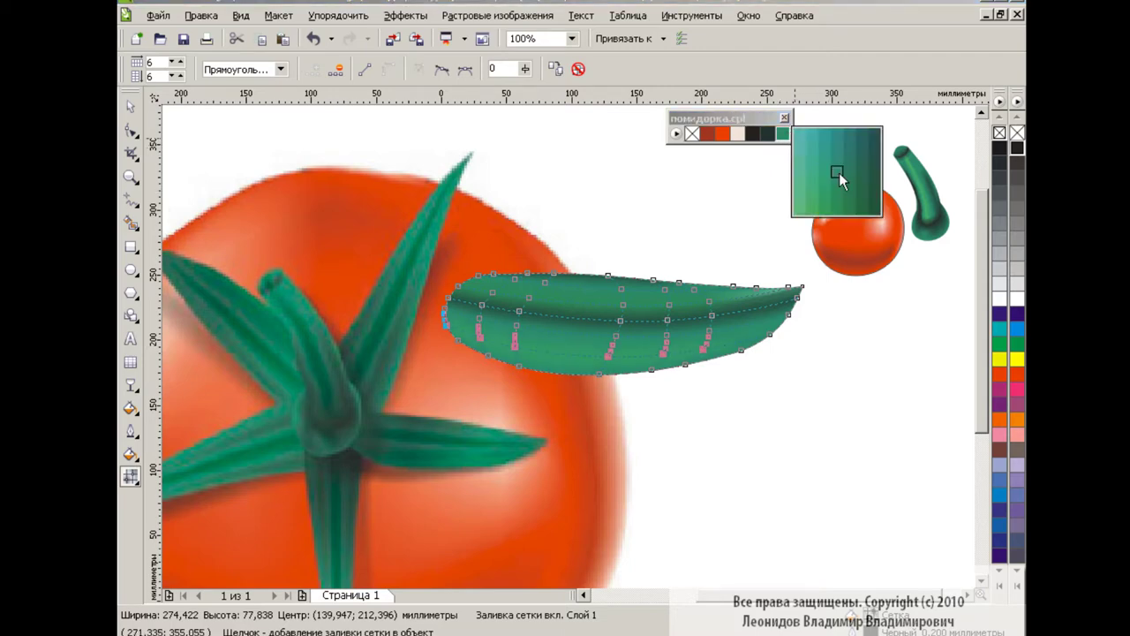
pyautogui.moveTo(784, 131); pyautogui.dragTo(841, 190)
pyautogui.click(787, 136)
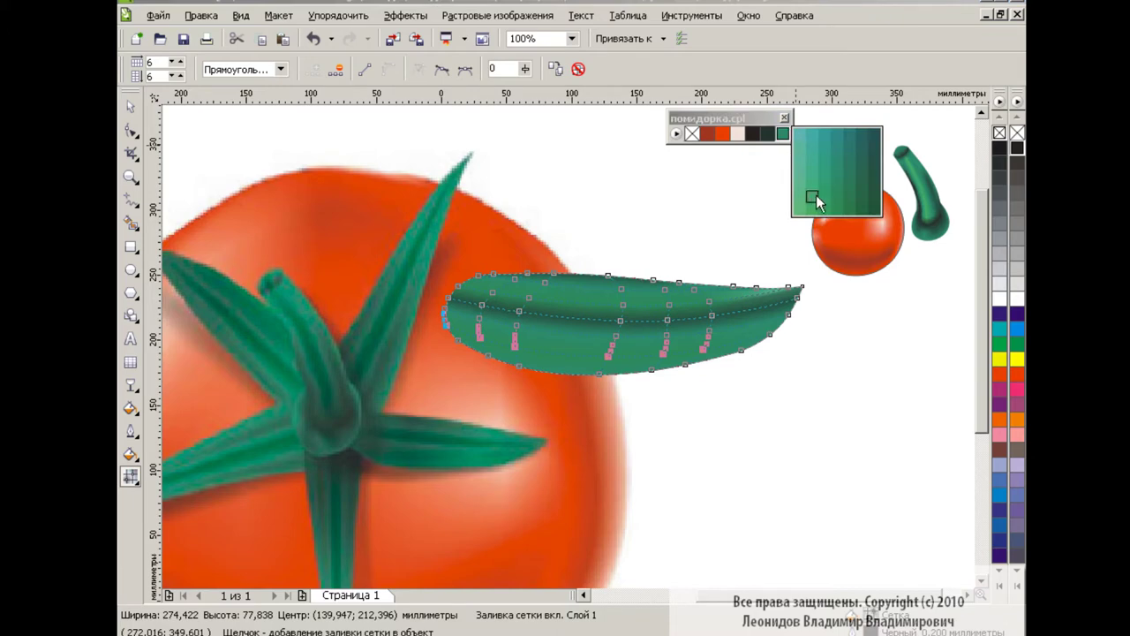
pyautogui.moveTo(787, 136); pyautogui.dragTo(816, 195)
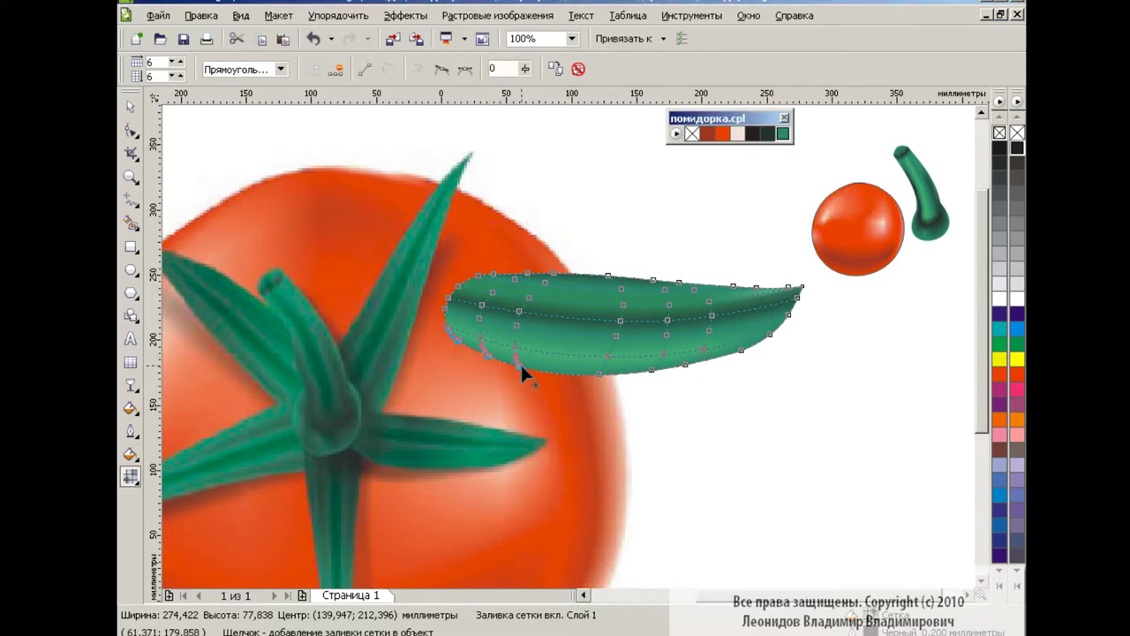
pyautogui.moveTo(609, 380); pyautogui.dragTo(697, 354)
pyautogui.moveTo(782, 134); pyautogui.dragTo(862, 175)
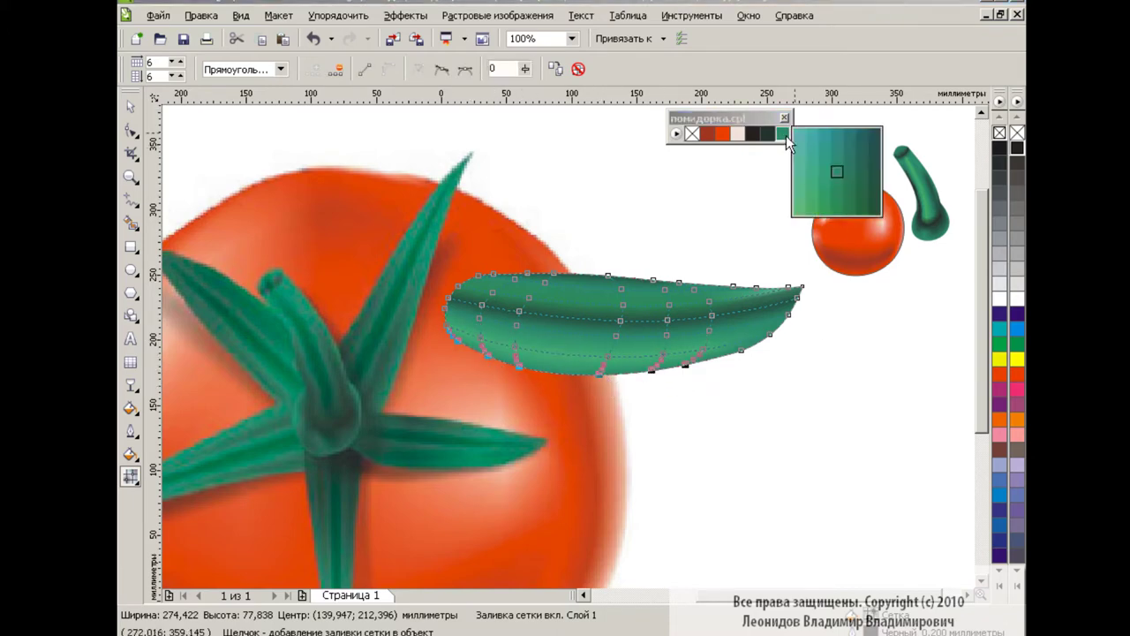
pyautogui.click(862, 174)
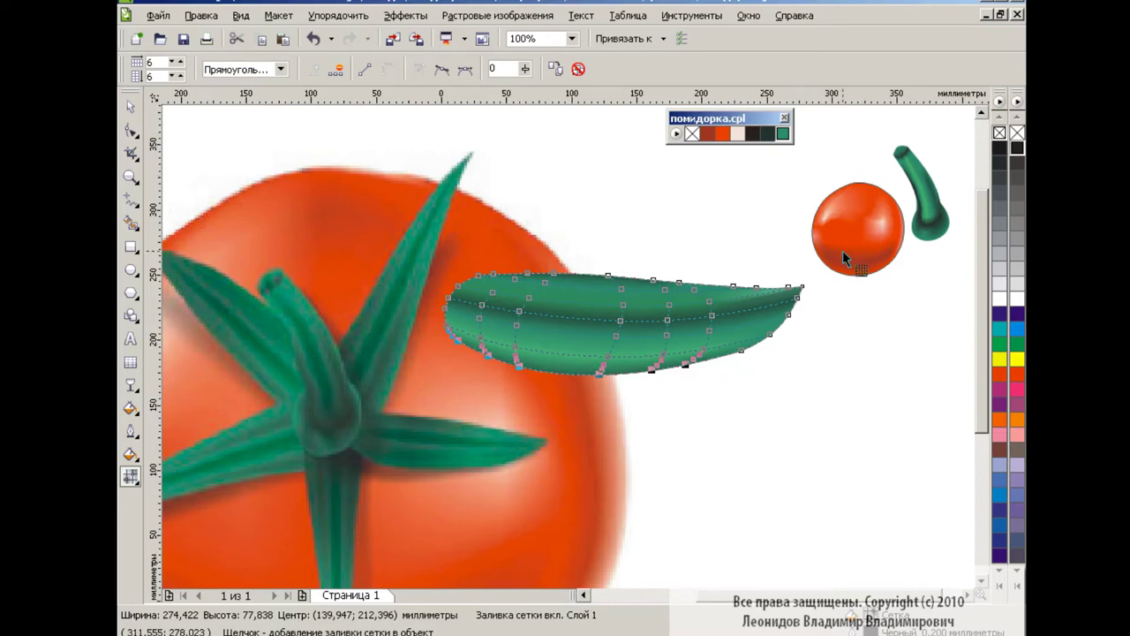
# - Apply darker green shades to the sepal's upper-left edge mesh nodes
pyautogui.click(530, 302)
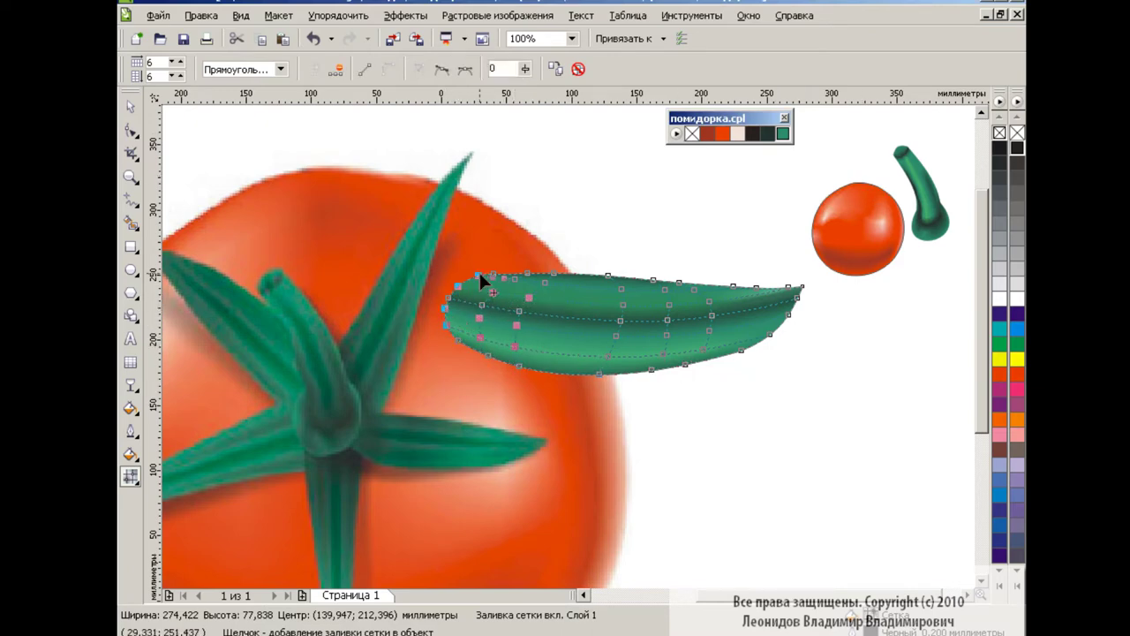
pyautogui.moveTo(782, 133)
pyautogui.mouseDown()
pyautogui.moveTo(867, 176)
pyautogui.moveTo(857, 173)
pyautogui.mouseUp()
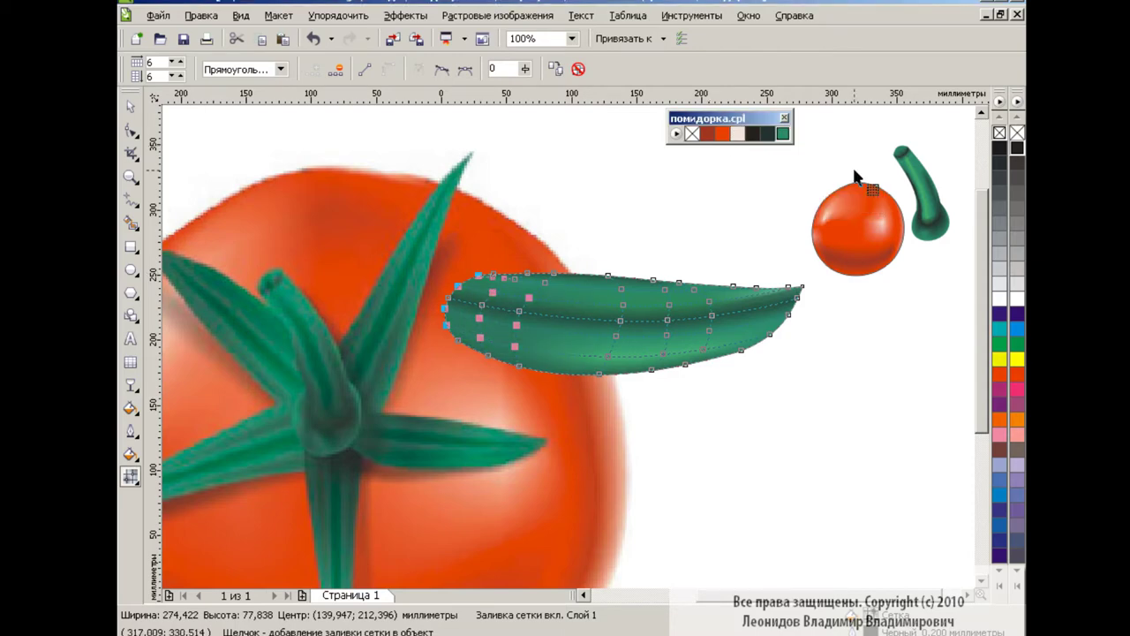
pyautogui.press('space')
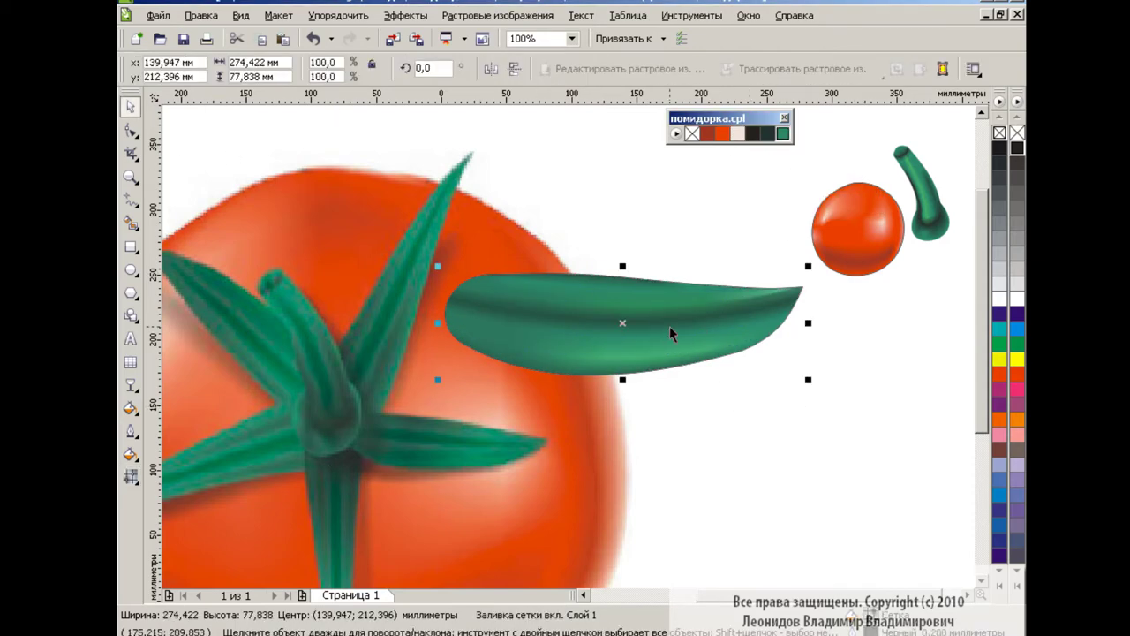
pyautogui.press('space')
pyautogui.click(528, 303)
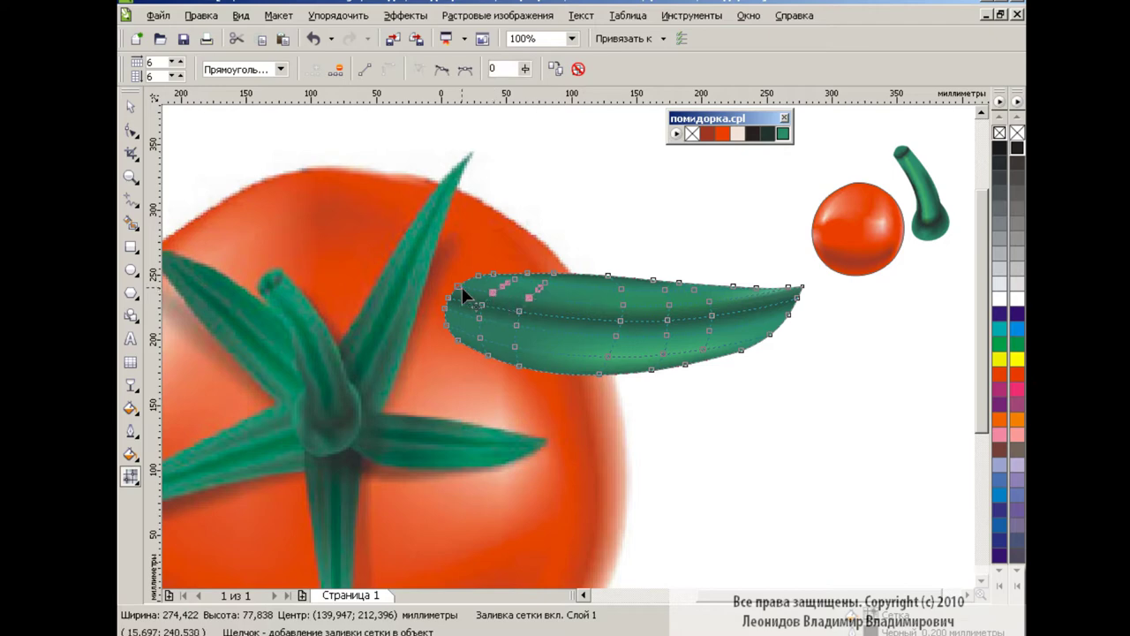
pyautogui.moveTo(495, 290); pyautogui.dragTo(446, 316)
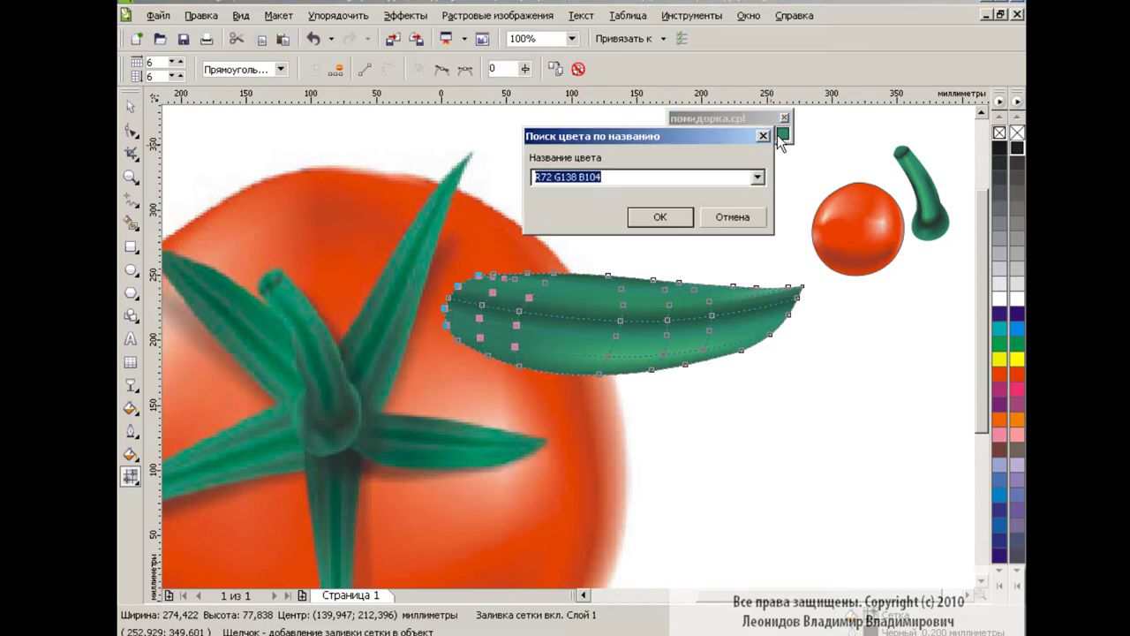
pyautogui.moveTo(782, 134); pyautogui.dragTo(873, 178)
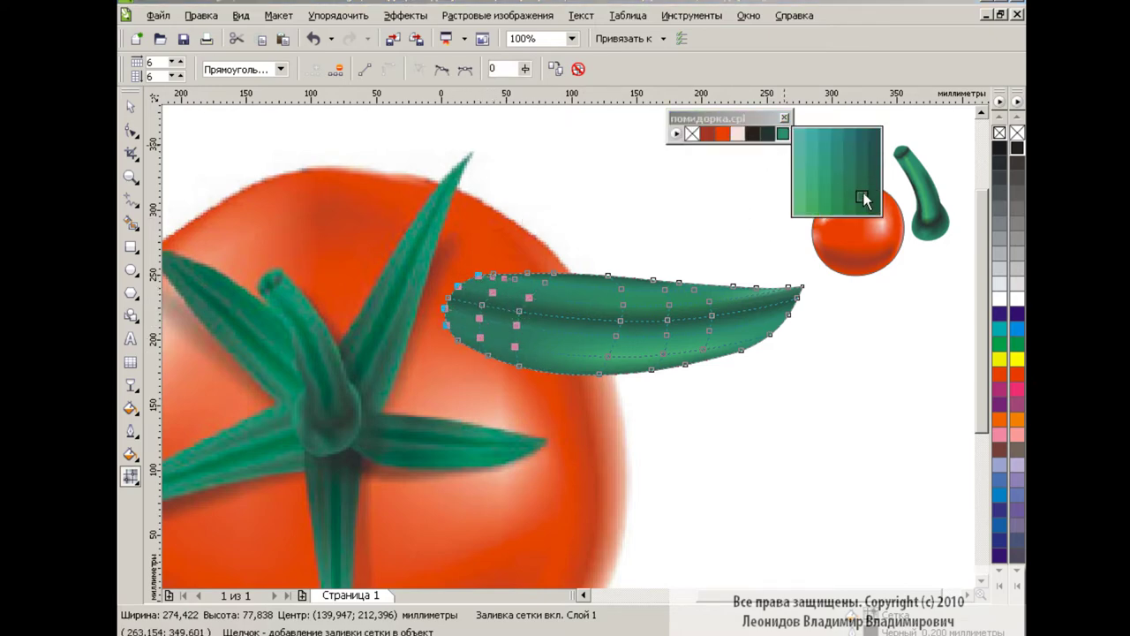
pyautogui.click(862, 186)
pyautogui.press('space')
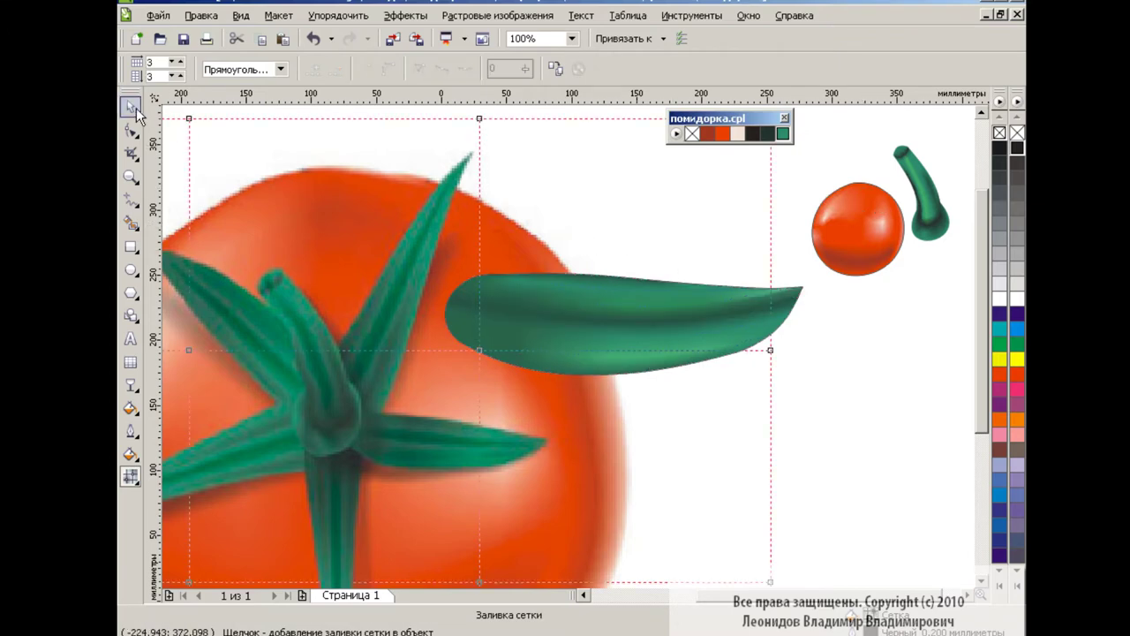
pyautogui.press('space')
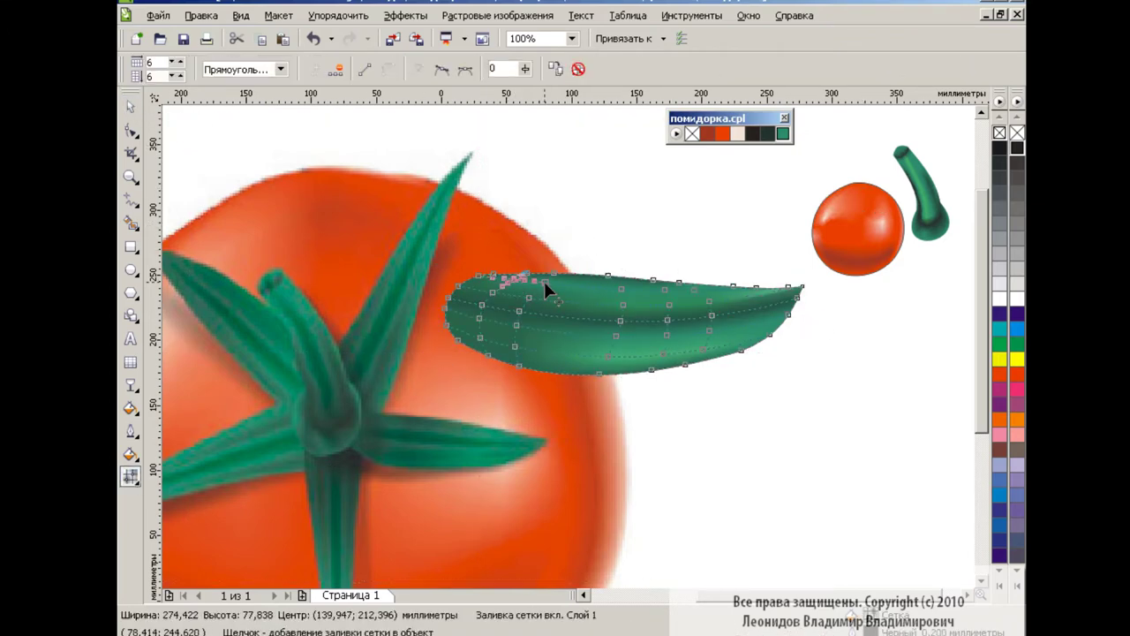
pyautogui.moveTo(786, 132); pyautogui.dragTo(839, 172)
pyautogui.press('space')
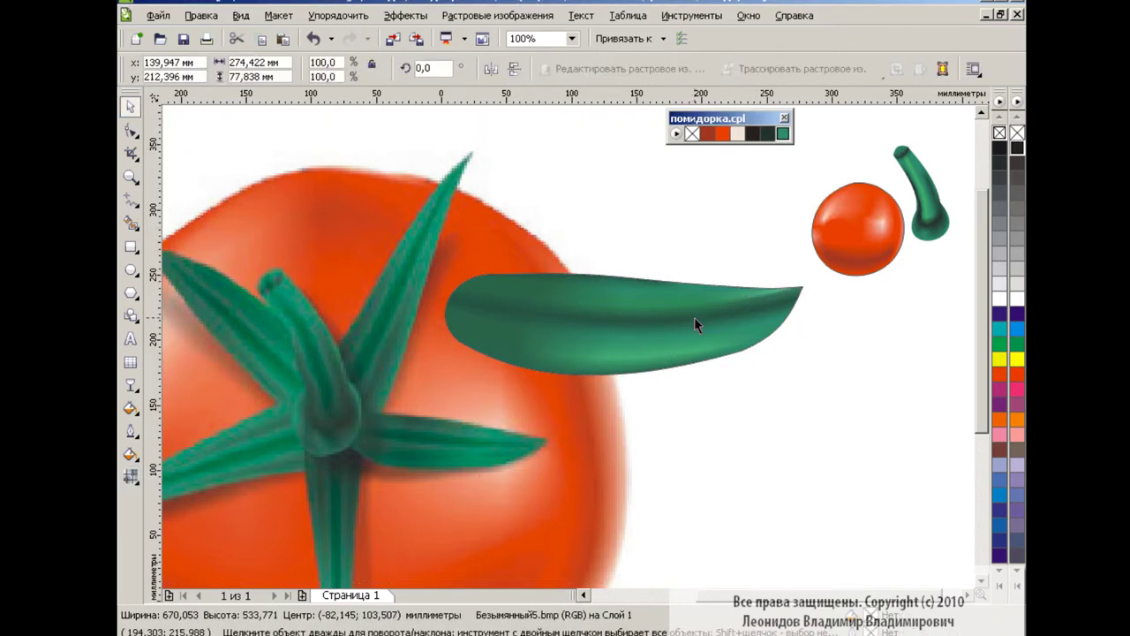
# - Shrink the tomato photo and move it to the upper left
pyautogui.click(786, 411)
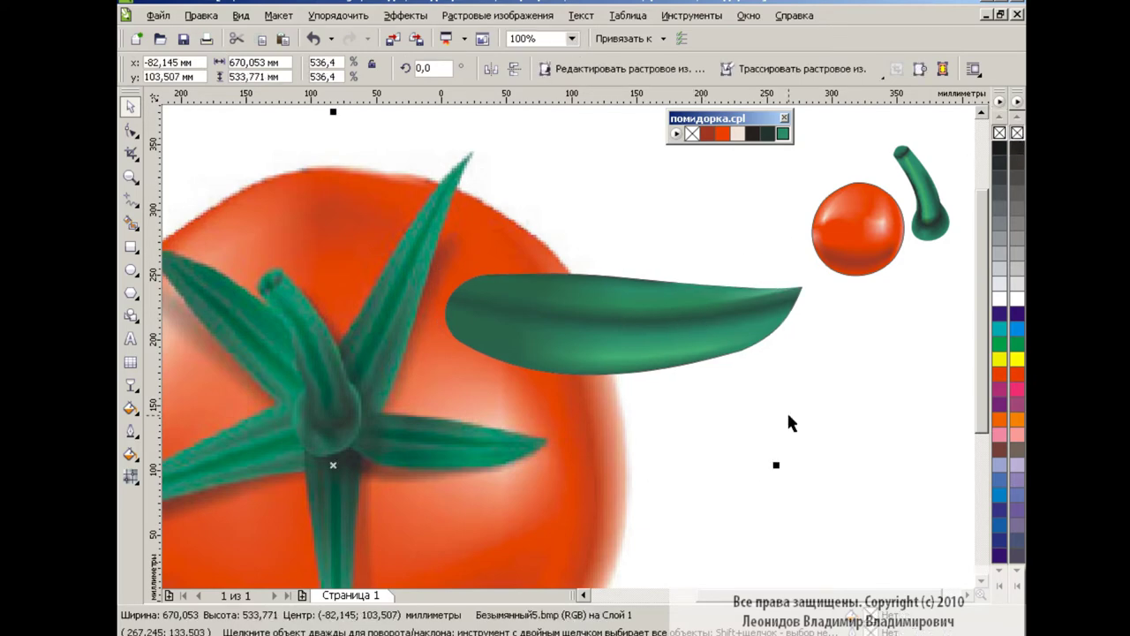
pyautogui.moveTo(787, 410); pyautogui.dragTo(747, 222)
pyautogui.moveTo(317, 532); pyautogui.dragTo(424, 292)
# - Enlarge the small vector tomato and centre it on the page
pyautogui.click(446, 279)
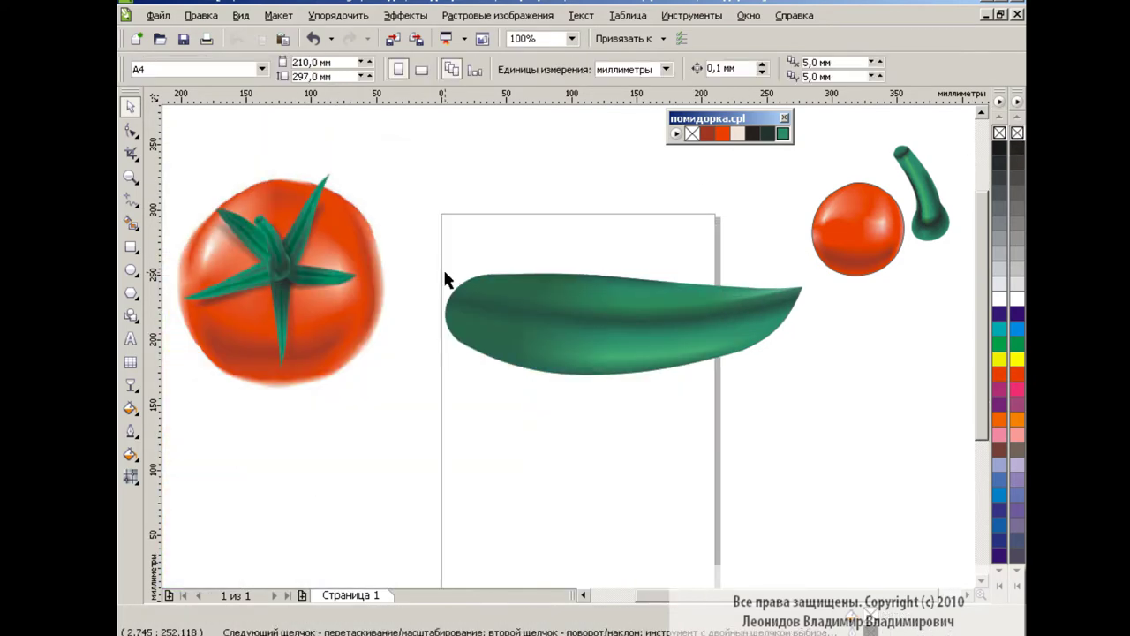
pyautogui.click(875, 236)
pyautogui.moveTo(810, 275); pyautogui.dragTo(580, 505)
pyautogui.moveTo(750, 340); pyautogui.dragTo(586, 358)
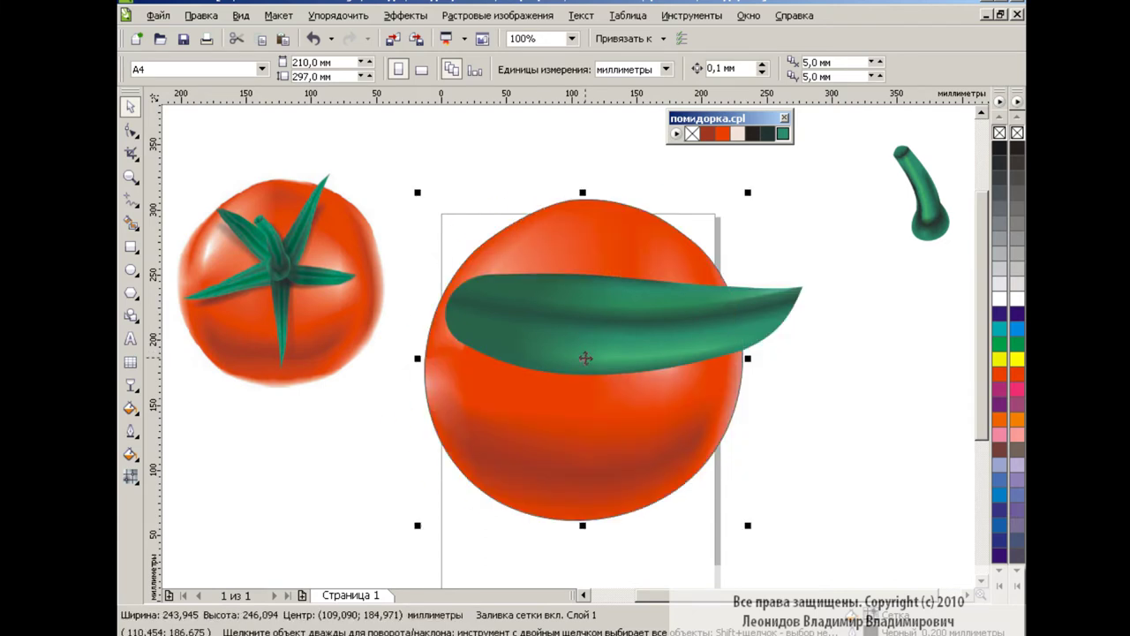
# - Shrink the sepal onto the tomato and place two copies above and left
pyautogui.click(849, 343)
pyautogui.moveTo(641, 334); pyautogui.dragTo(740, 367)
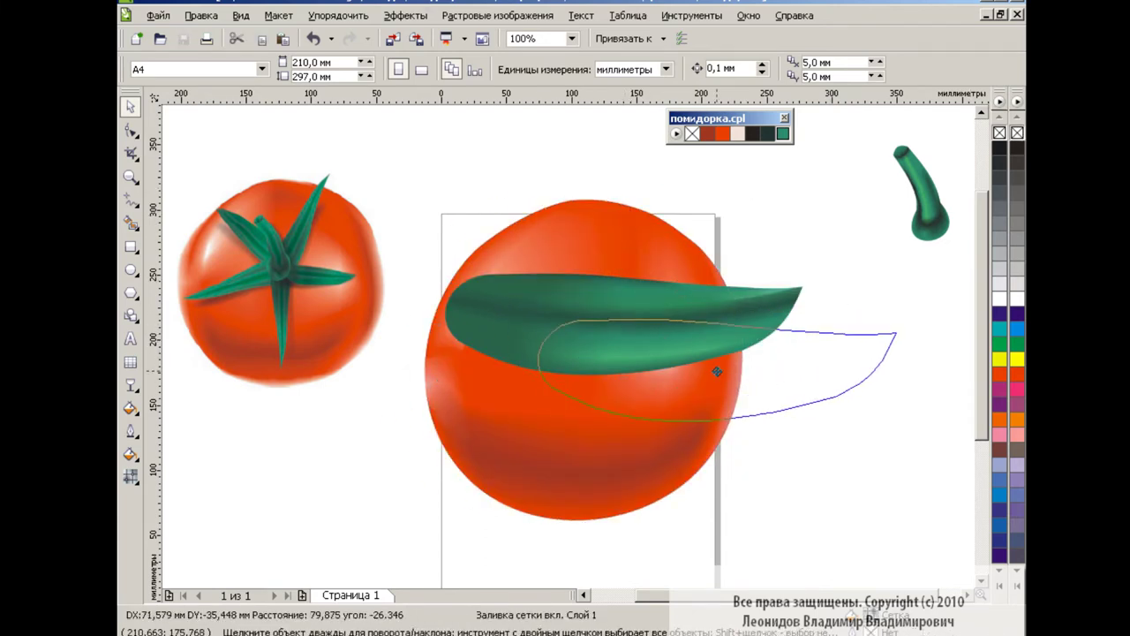
pyautogui.moveTo(889, 399); pyautogui.dragTo(758, 354)
pyautogui.moveTo(792, 391)
pyautogui.mouseDown()
pyautogui.moveTo(732, 366)
pyautogui.moveTo(740, 376)
pyautogui.mouseUp()
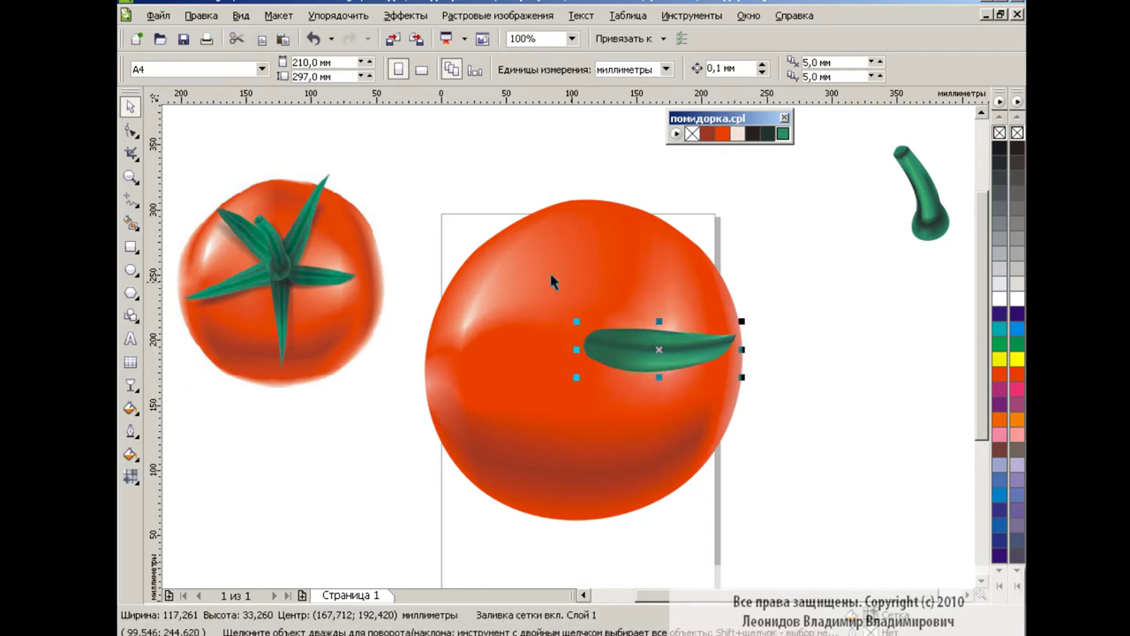
pyautogui.moveTo(660, 350); pyautogui.dragTo(666, 279)
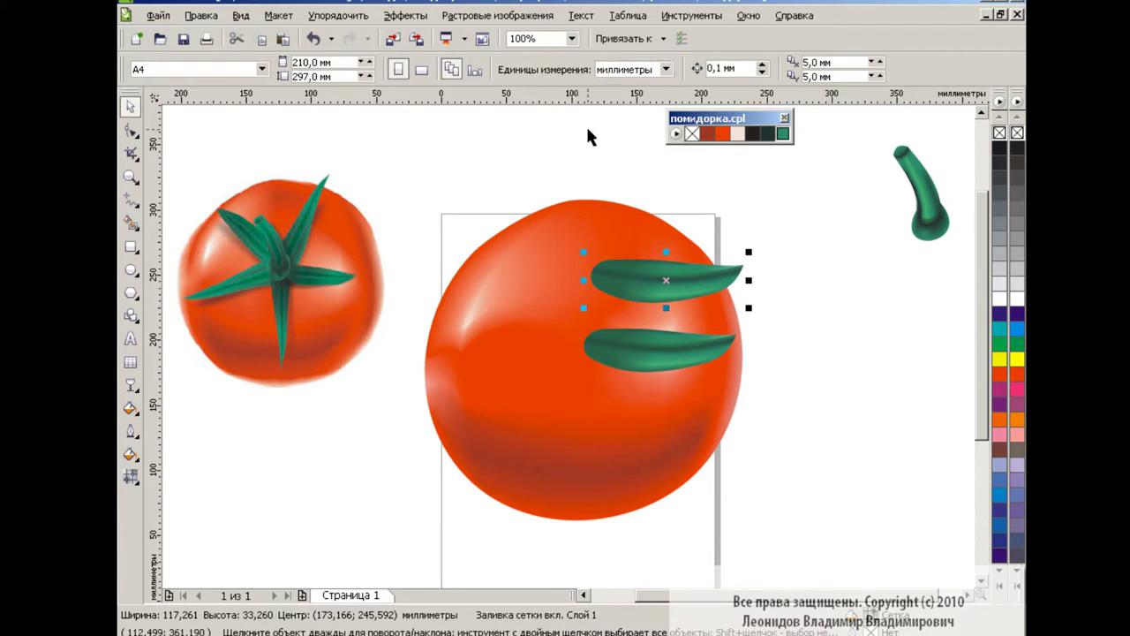
pyautogui.moveTo(637, 276); pyautogui.dragTo(484, 310)
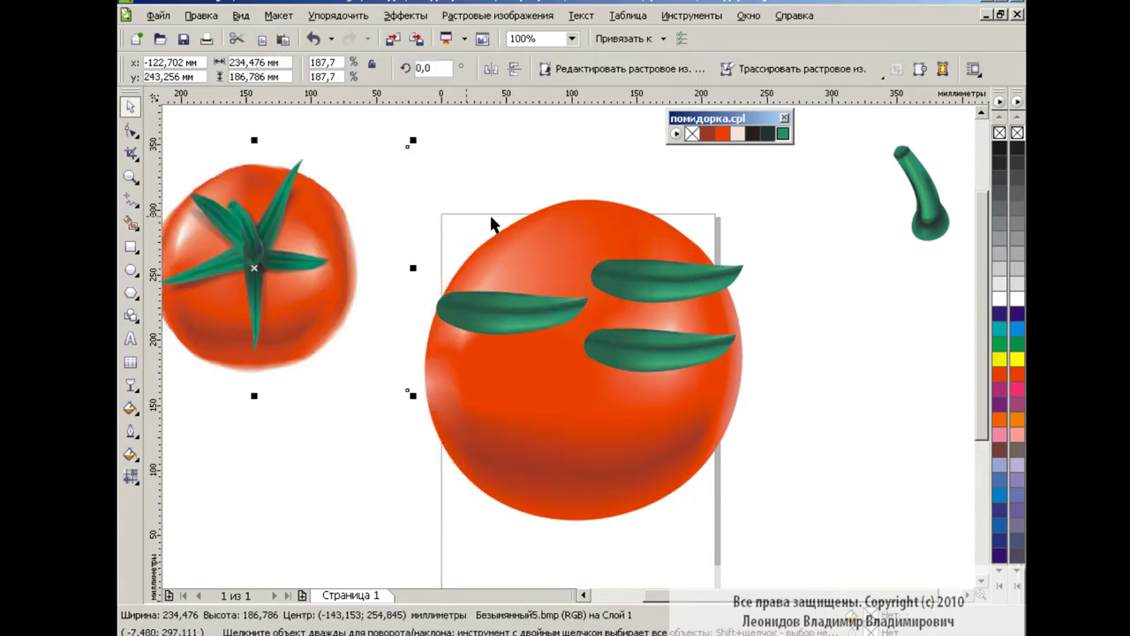
# - Mirror two sepal copies horizontally and rotate the left one to a diagonal
pyautogui.moveTo(802, 216); pyautogui.dragTo(404, 345)
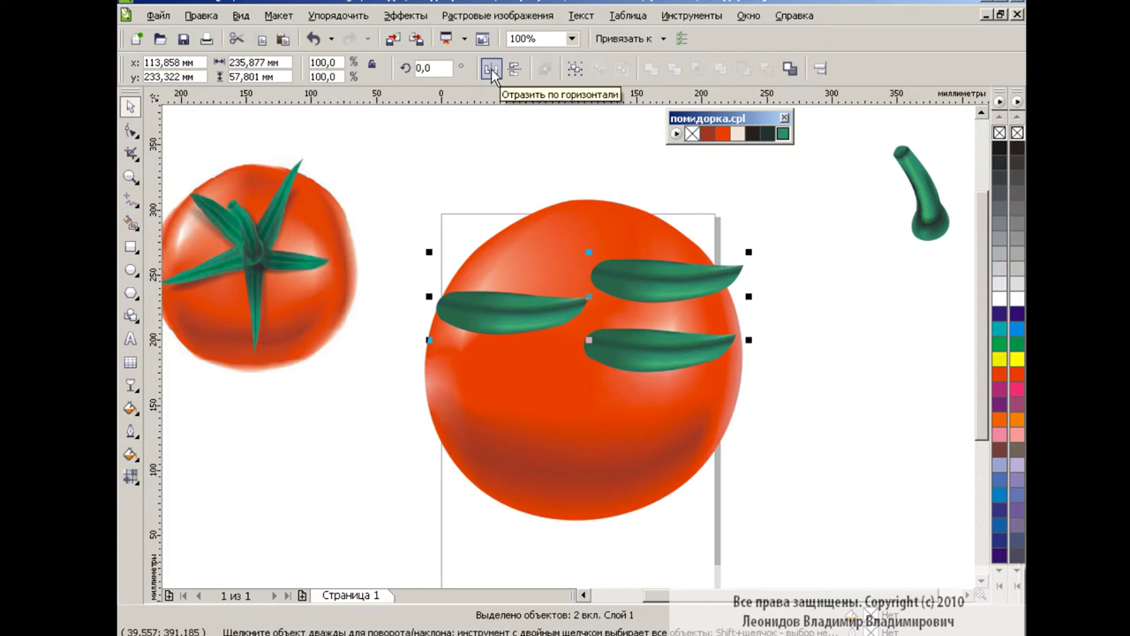
pyautogui.click(491, 68)
pyautogui.click(805, 287)
pyautogui.moveTo(523, 307)
pyautogui.mouseDown()
pyautogui.moveTo(516, 354)
pyautogui.moveTo(520, 340)
pyautogui.mouseUp()
pyautogui.click(512, 342)
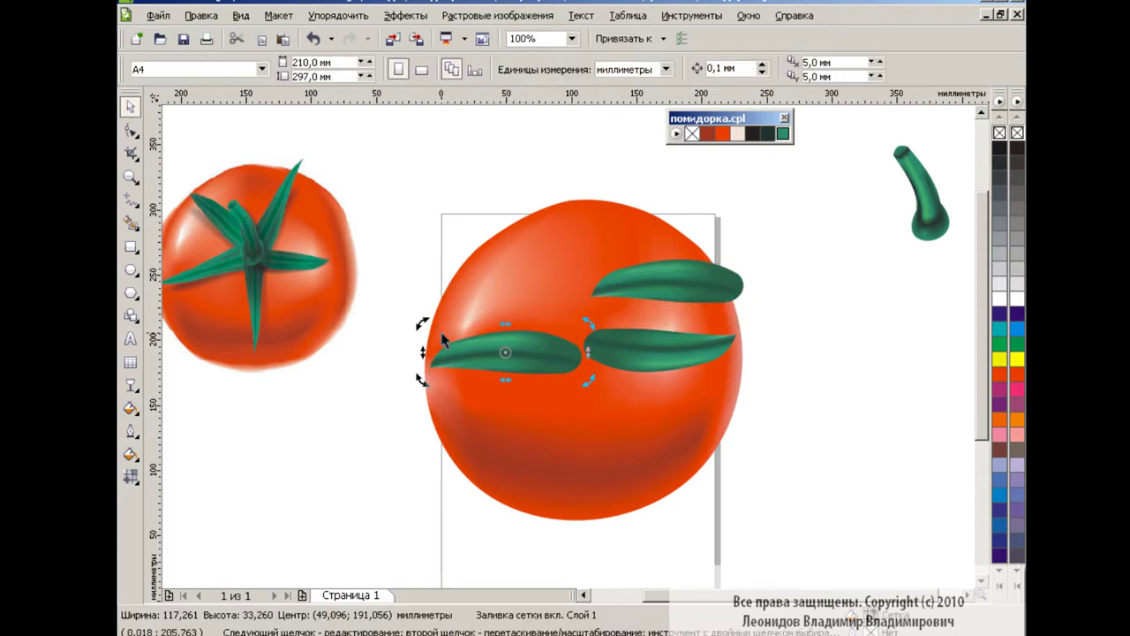
pyautogui.moveTo(424, 378)
pyautogui.mouseDown()
pyautogui.moveTo(452, 437)
pyautogui.moveTo(413, 438)
pyautogui.mouseUp()
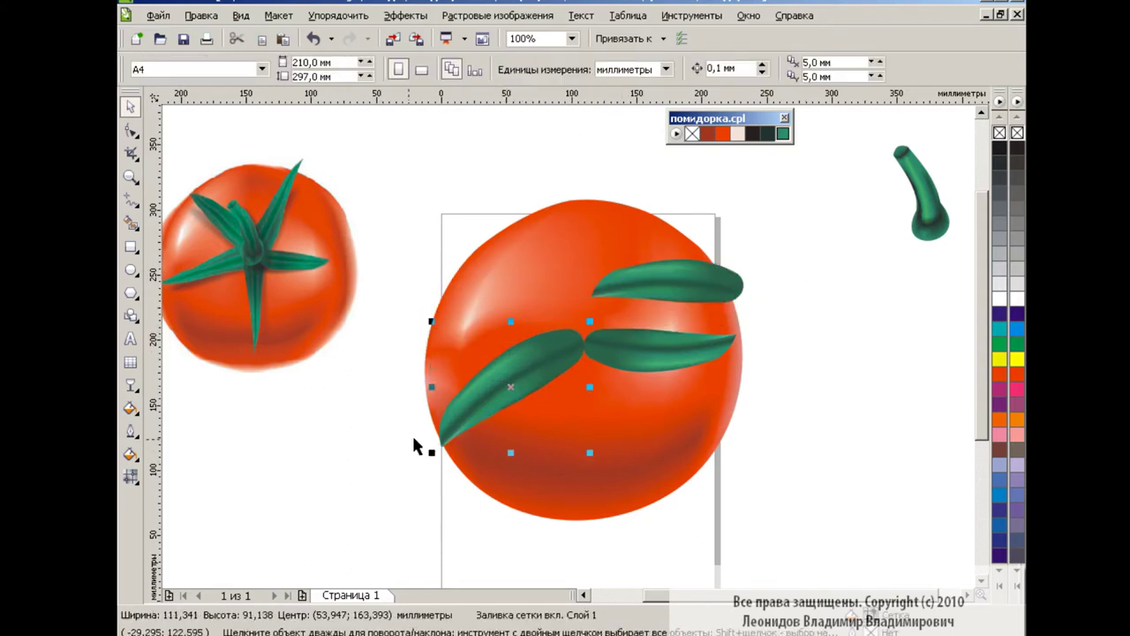
pyautogui.hotkey('ctrl', 'z')
pyautogui.click(572, 38)
# - At 400% zoom, drag the diagonal sepal's tip mesh nodes outward to widen it
pyautogui.click(541, 124)
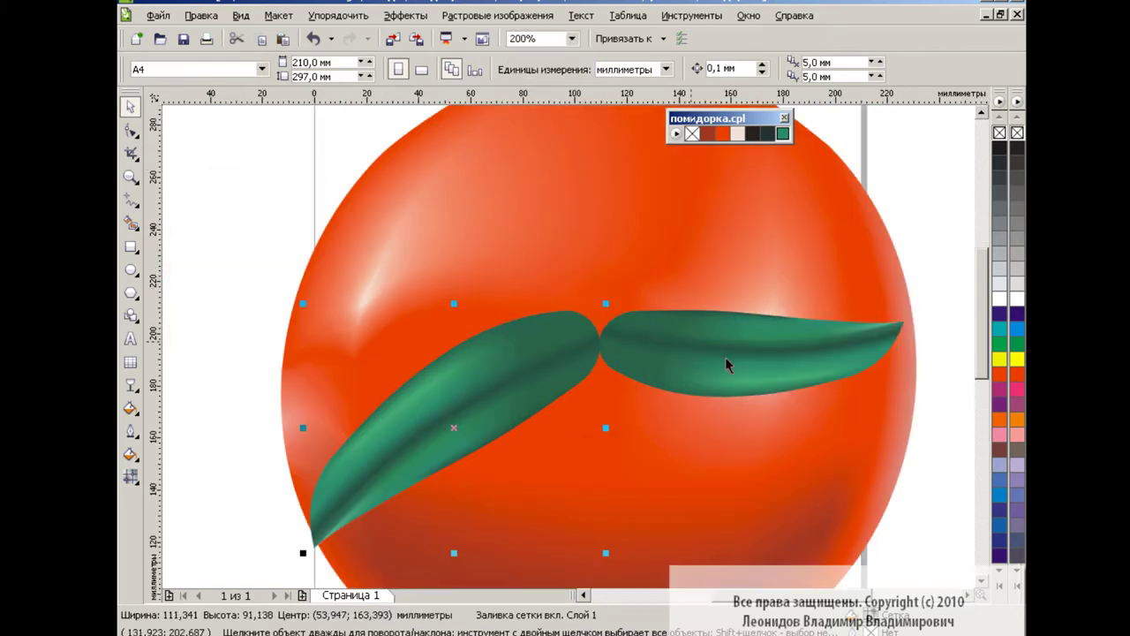
pyautogui.click(571, 38)
pyautogui.click(541, 137)
pyautogui.hscroll(-5, 565, 344)
pyautogui.press('m')
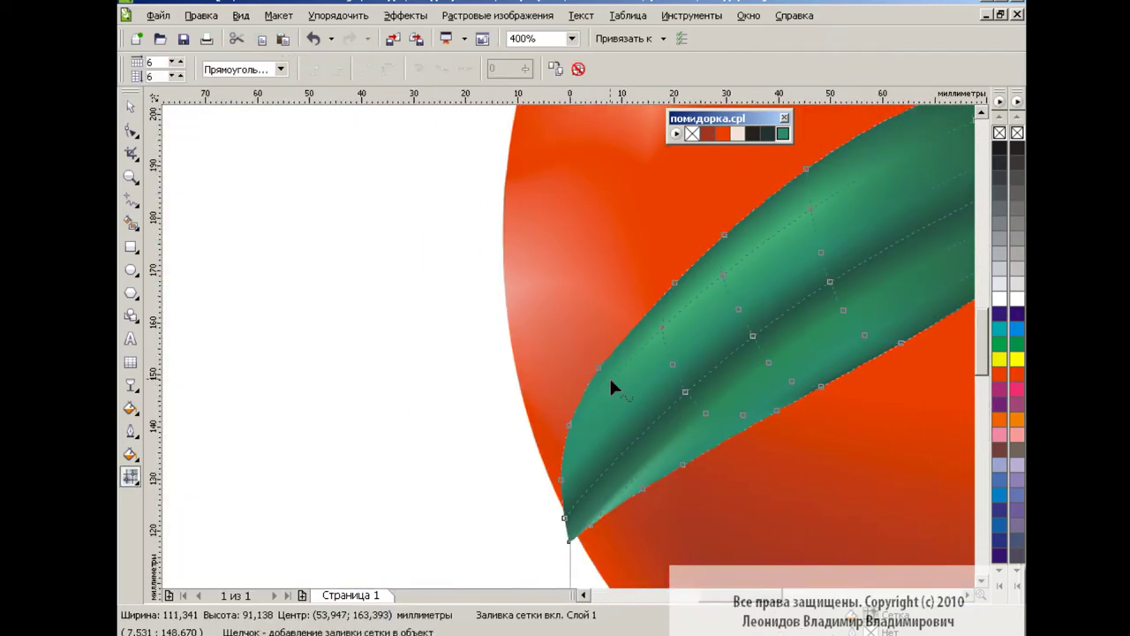
pyautogui.moveTo(549, 392); pyautogui.dragTo(563, 382)
pyautogui.moveTo(528, 452)
pyautogui.mouseDown()
pyautogui.moveTo(526, 425)
pyautogui.moveTo(563, 399)
pyautogui.moveTo(531, 433)
pyautogui.mouseUp()
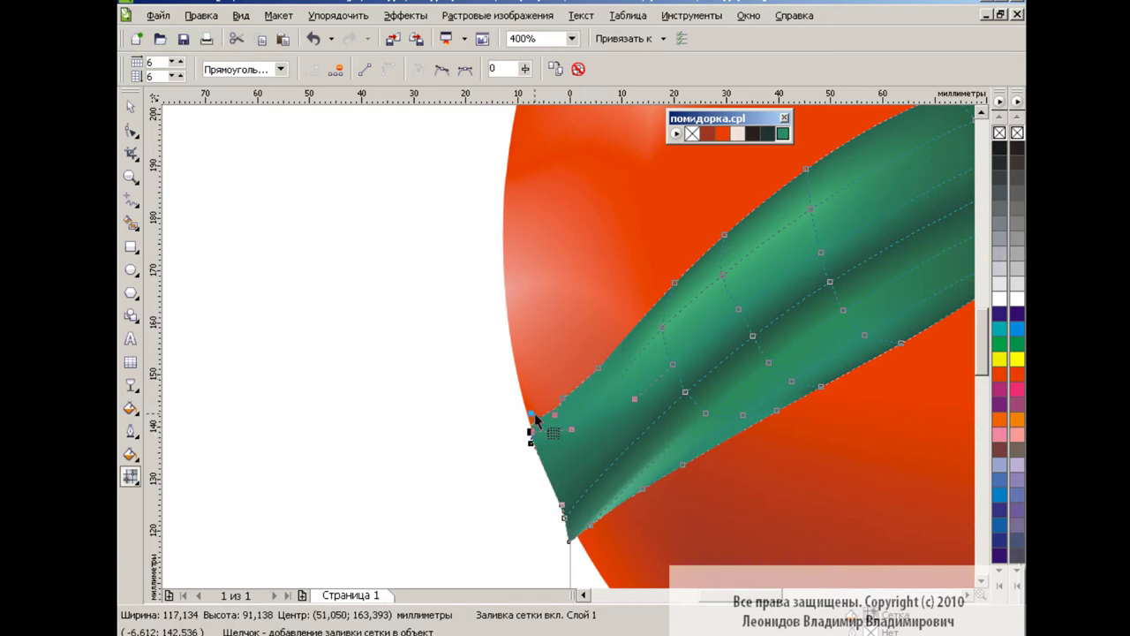
pyautogui.moveTo(564, 517); pyautogui.dragTo(519, 503)
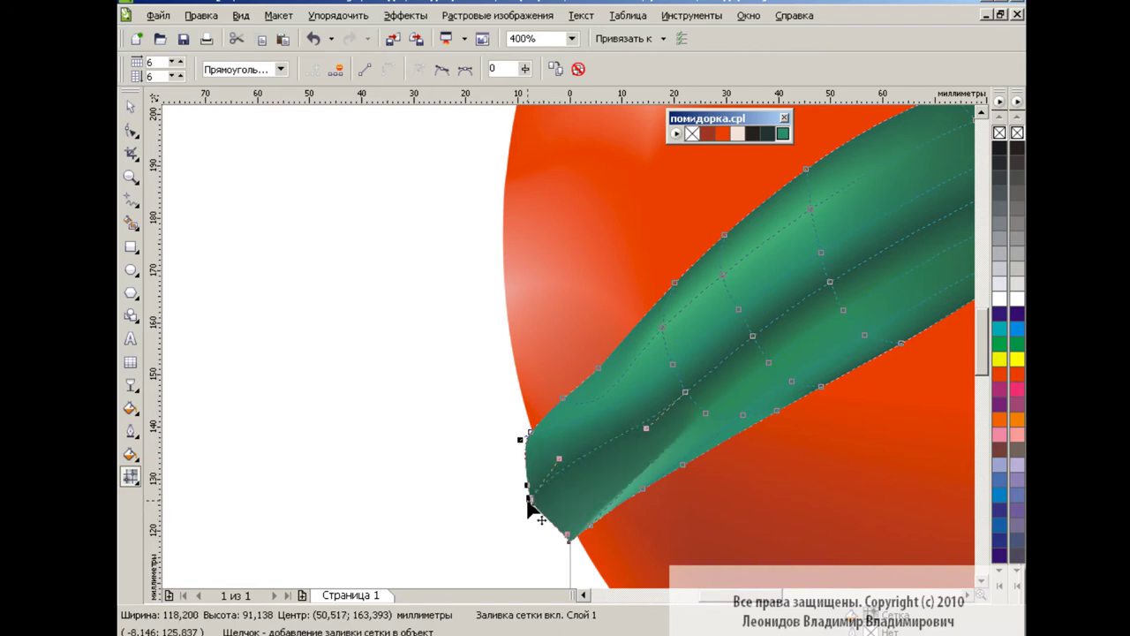
pyautogui.moveTo(570, 538); pyautogui.dragTo(516, 542)
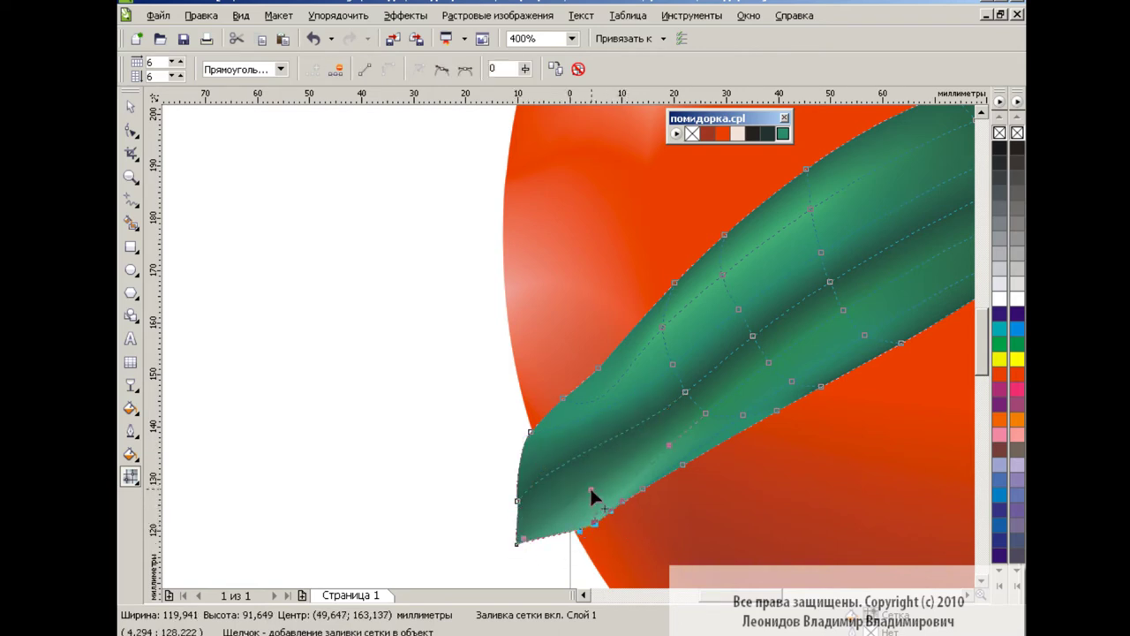
# - Adjust the remaining tip nodes into a pointed end and return to 100% zoom
pyautogui.moveTo(590, 489); pyautogui.dragTo(626, 374)
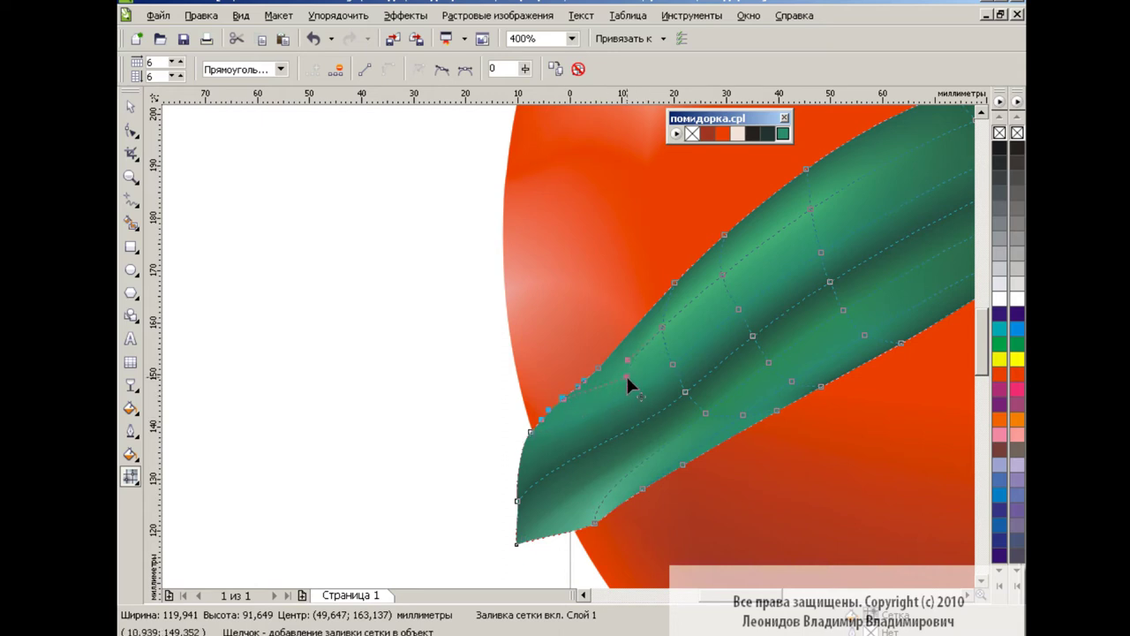
pyautogui.click(537, 437)
pyautogui.moveTo(549, 408); pyautogui.dragTo(597, 364)
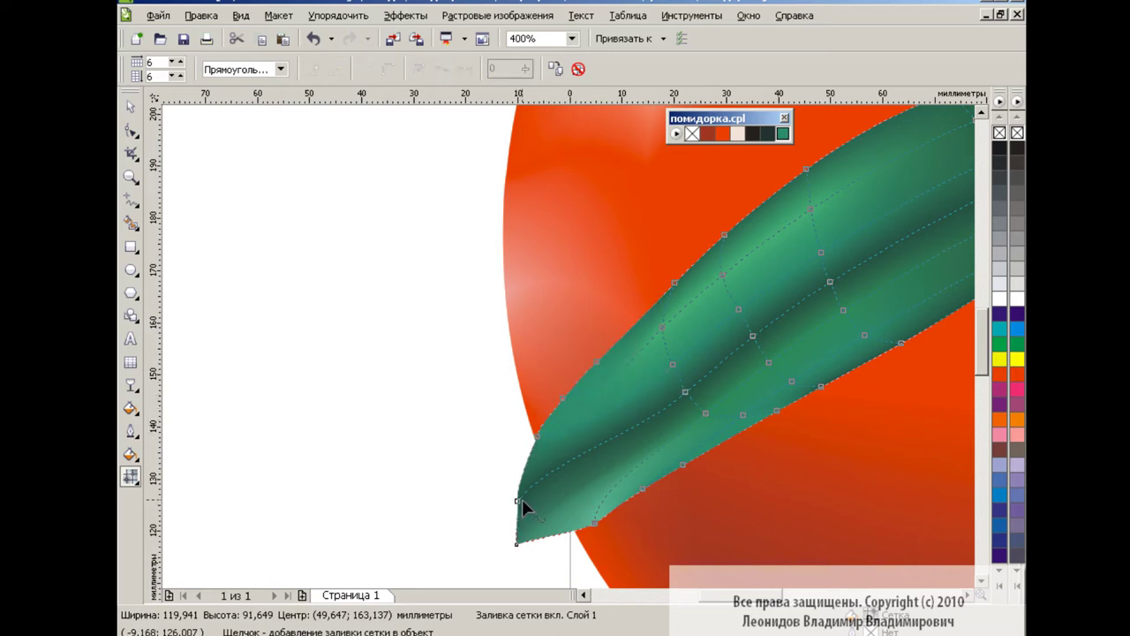
pyautogui.moveTo(522, 501)
pyautogui.mouseDown()
pyautogui.moveTo(553, 471)
pyautogui.moveTo(563, 480)
pyautogui.mouseUp()
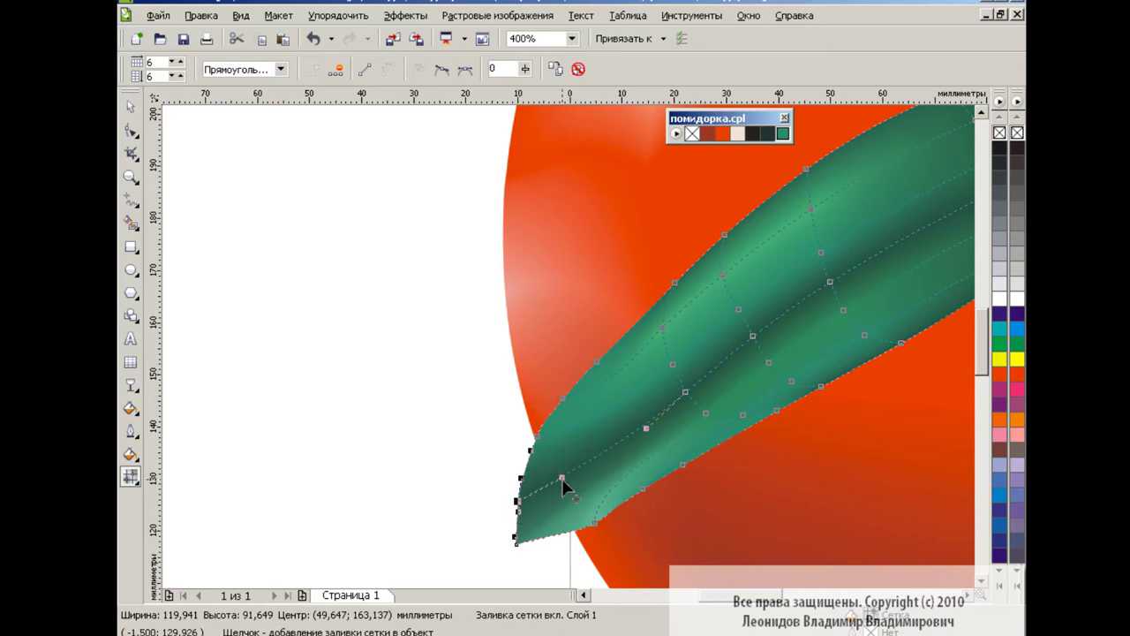
pyautogui.click(571, 38)
pyautogui.click(536, 142)
pyautogui.click(571, 38)
# - Move the right-hand sepal onto the tomato's upper left and rotate it
pyautogui.click(529, 158)
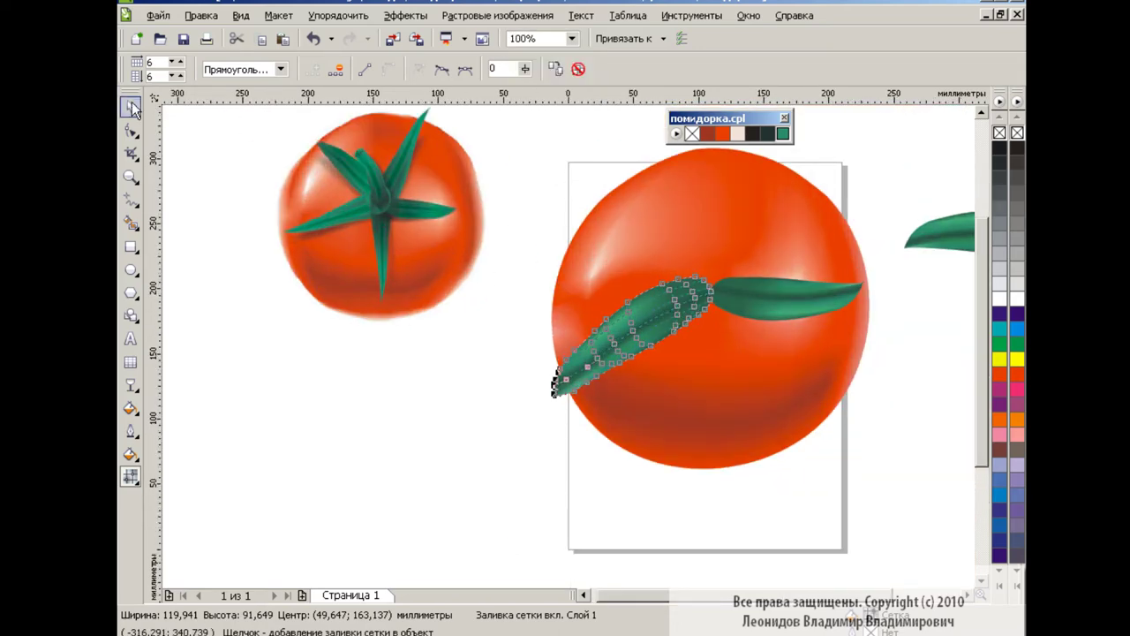
pyautogui.hscroll(2, 512, 450)
pyautogui.moveTo(861, 231); pyautogui.dragTo(557, 228)
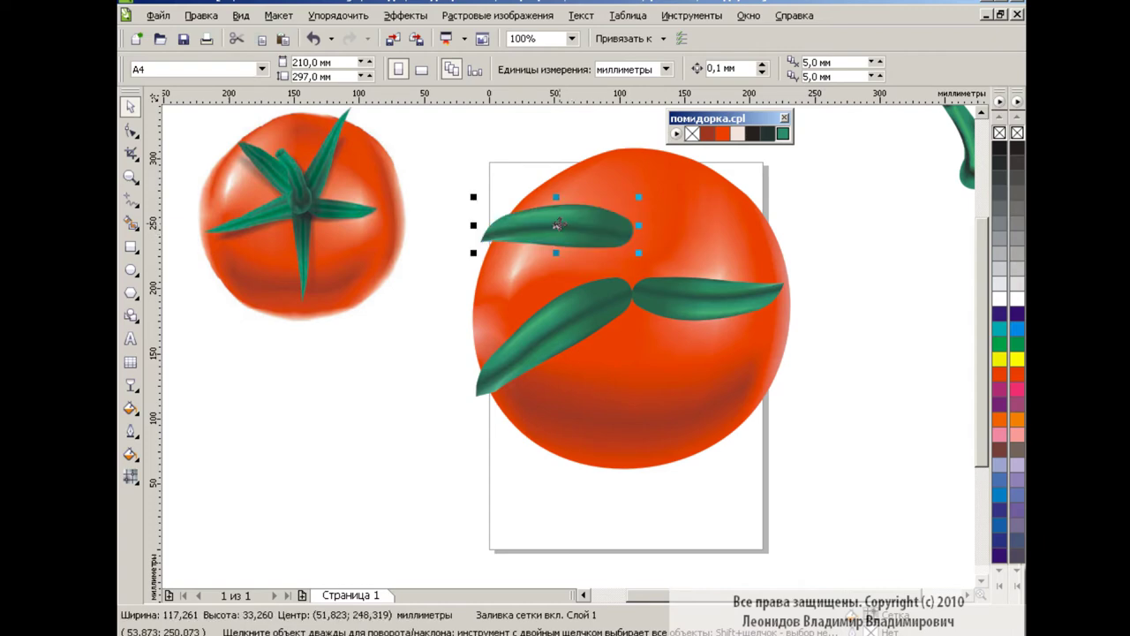
pyautogui.click(557, 227)
pyautogui.moveTo(633, 203)
pyautogui.mouseDown()
pyautogui.moveTo(665, 250)
pyautogui.moveTo(658, 265)
pyautogui.mouseUp()
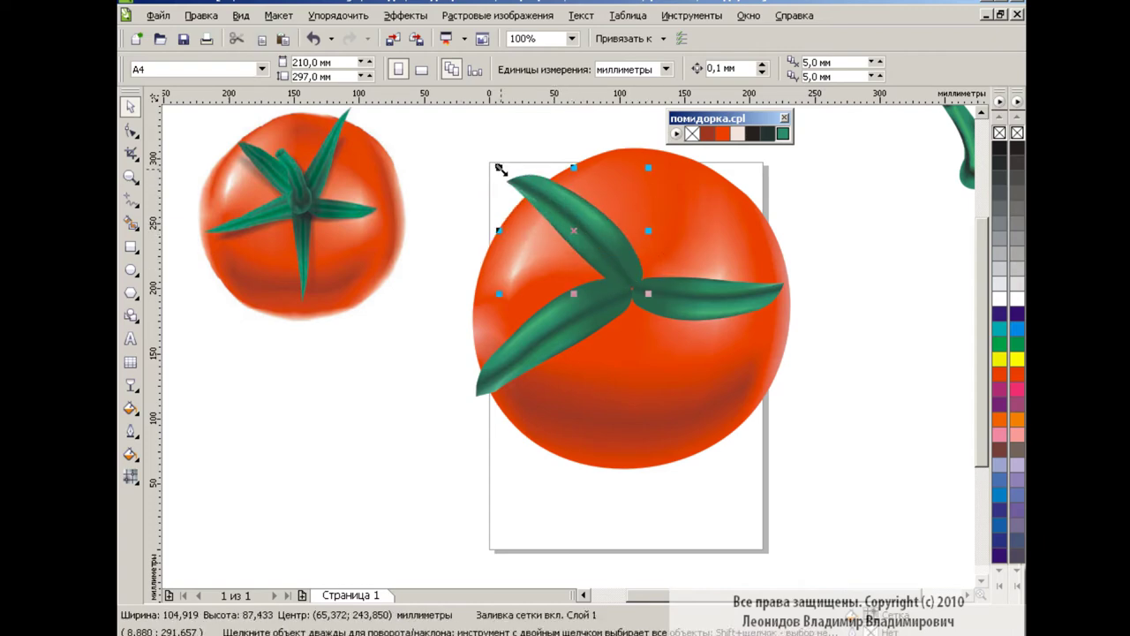
# - At 400% zoom, drag the leaf's tip mesh nodes into a sharper point, then return to 100%
pyautogui.click(571, 38)
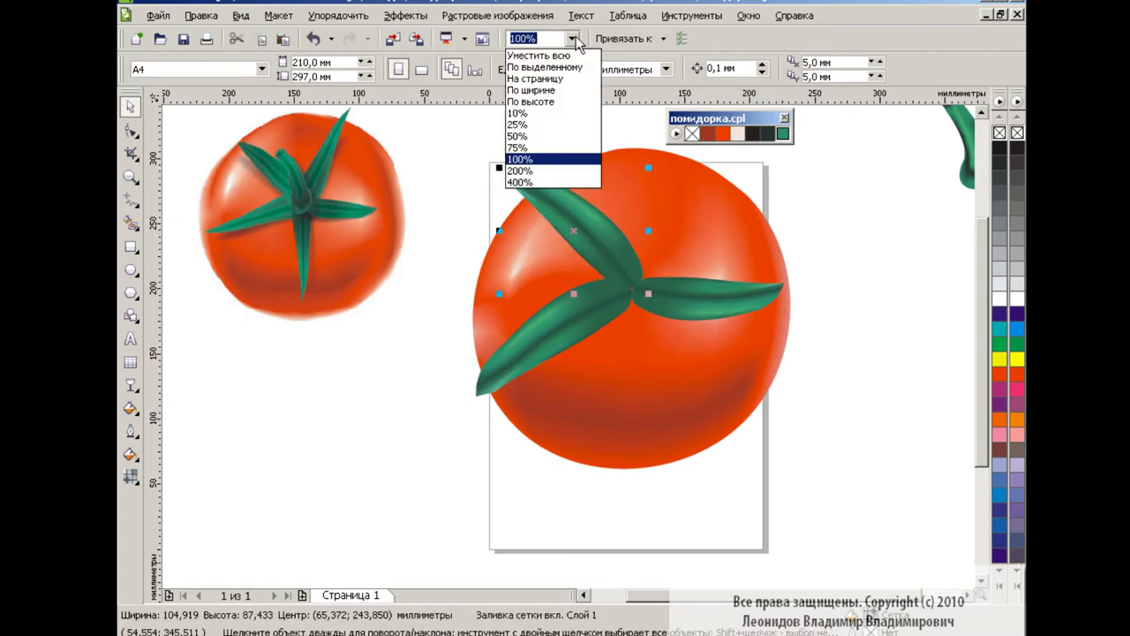
pyautogui.click(530, 157)
pyautogui.press('m')
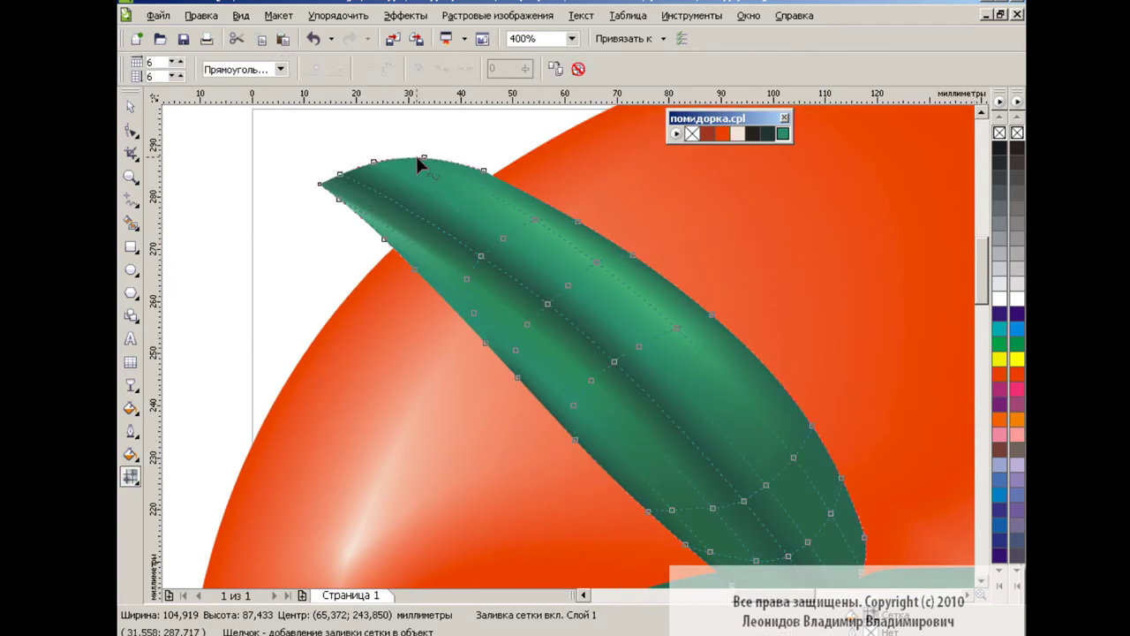
pyautogui.moveTo(320, 184); pyautogui.dragTo(308, 162)
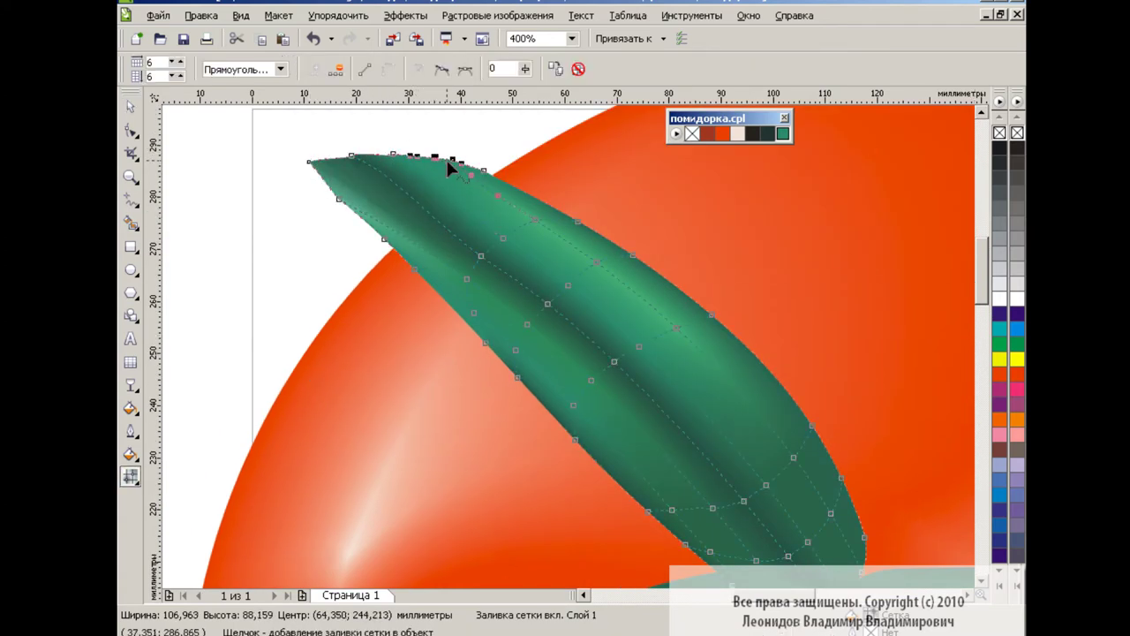
pyautogui.moveTo(448, 164)
pyautogui.mouseDown()
pyautogui.moveTo(365, 151)
pyautogui.moveTo(341, 159)
pyautogui.mouseUp()
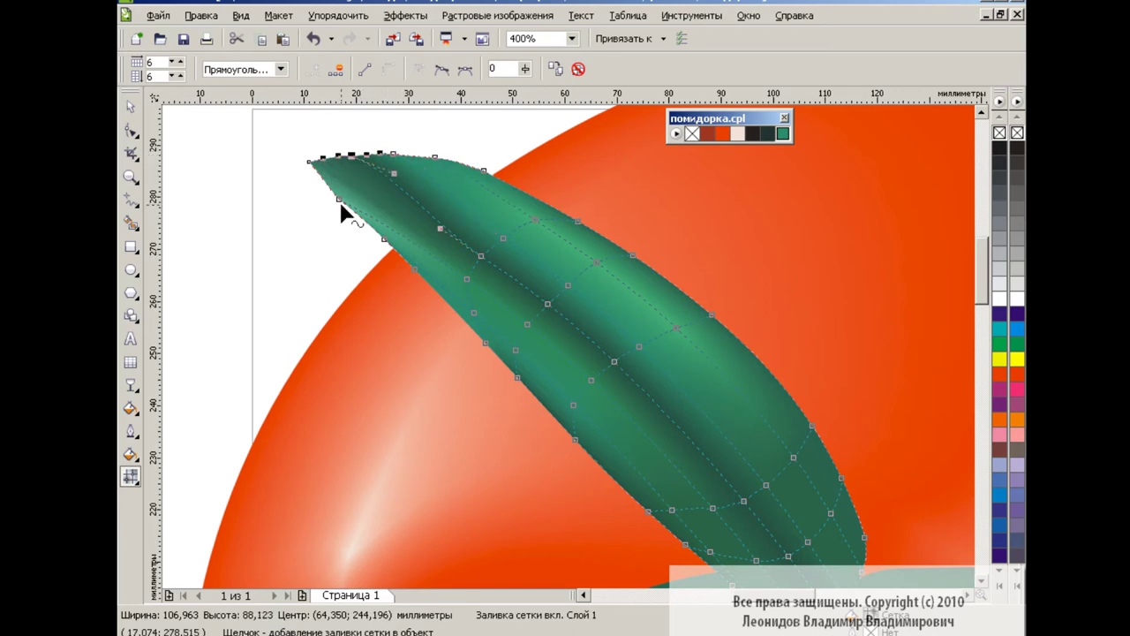
pyautogui.click(339, 201)
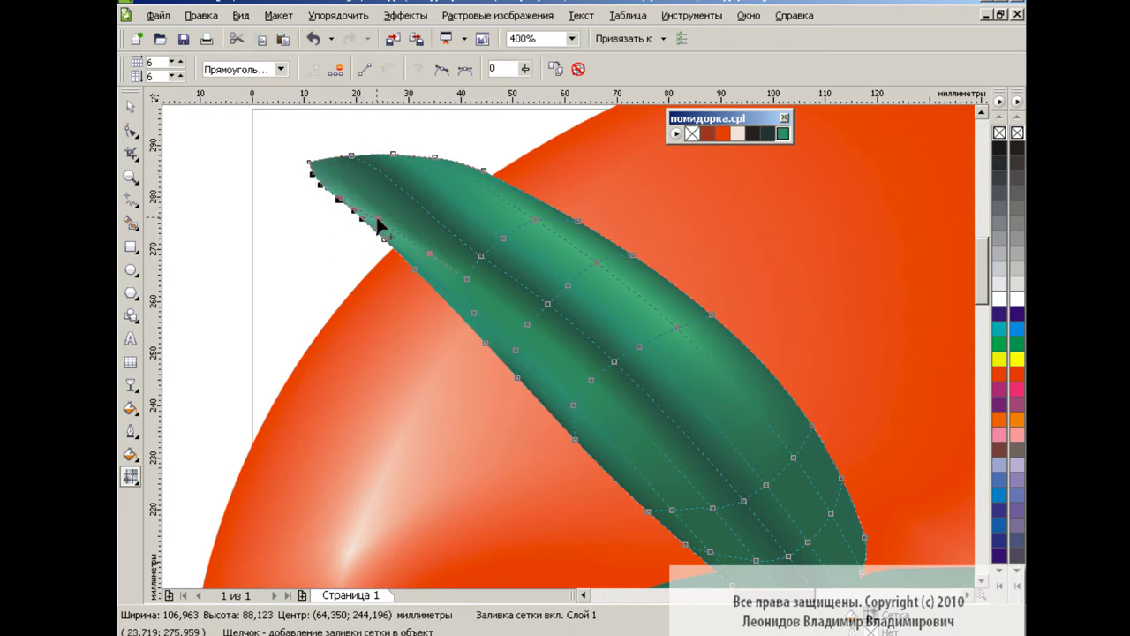
pyautogui.moveTo(369, 215)
pyautogui.mouseDown()
pyautogui.moveTo(319, 192)
pyautogui.moveTo(379, 244)
pyautogui.moveTo(333, 211)
pyautogui.moveTo(353, 221)
pyautogui.mouseUp()
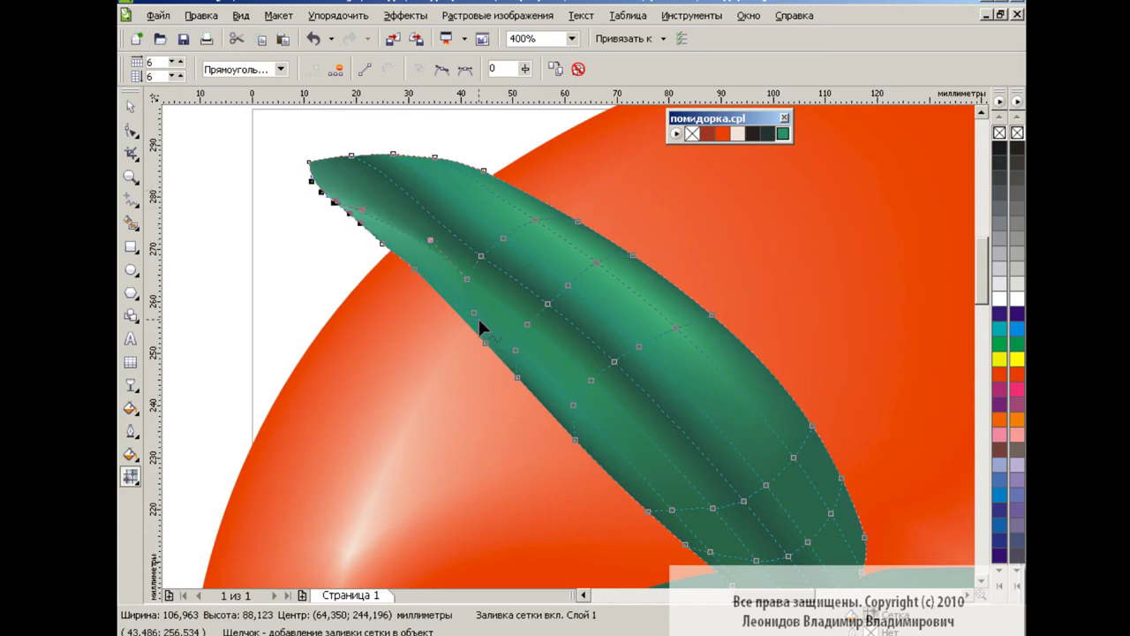
pyautogui.click(131, 106)
pyautogui.click(572, 38)
pyautogui.click(547, 159)
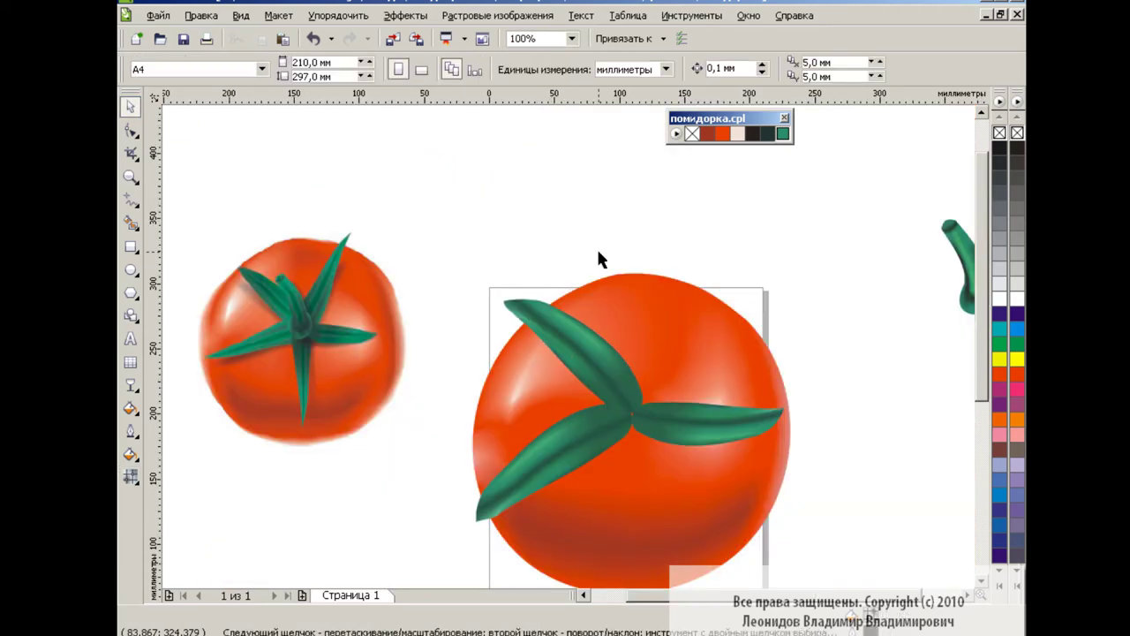
# - Rotate the upper-left leaf to point up and left, nudging it into place
pyautogui.click(618, 378)
pyautogui.moveTo(649, 420); pyautogui.dragTo(702, 367)
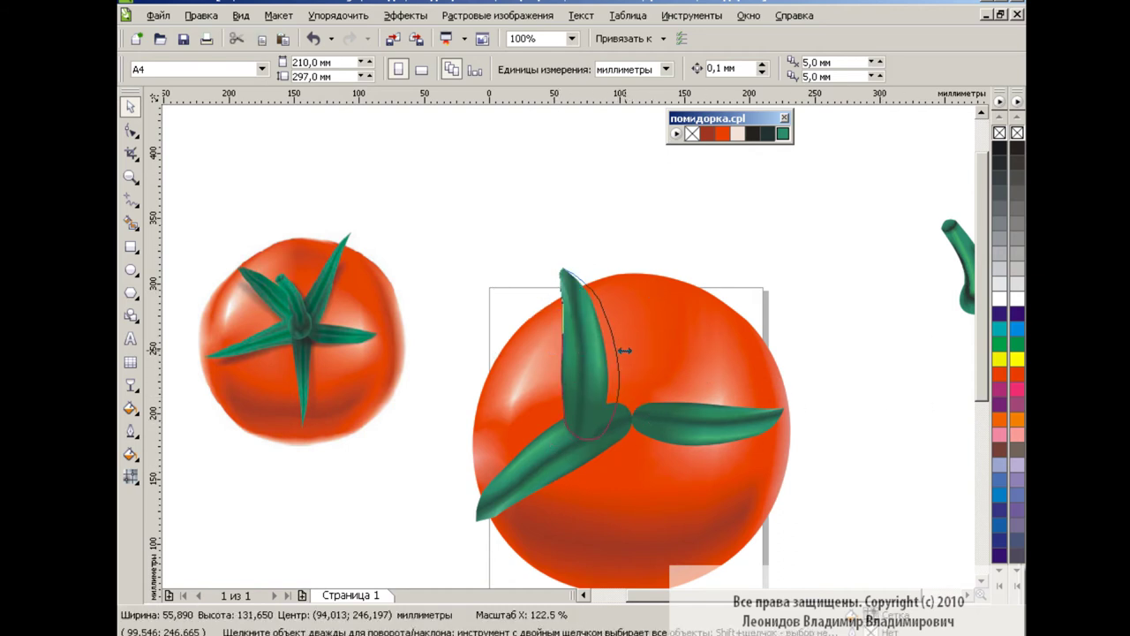
pyautogui.click(579, 367)
pyautogui.moveTo(552, 258); pyautogui.dragTo(499, 304)
pyautogui.moveTo(599, 366); pyautogui.dragTo(594, 357)
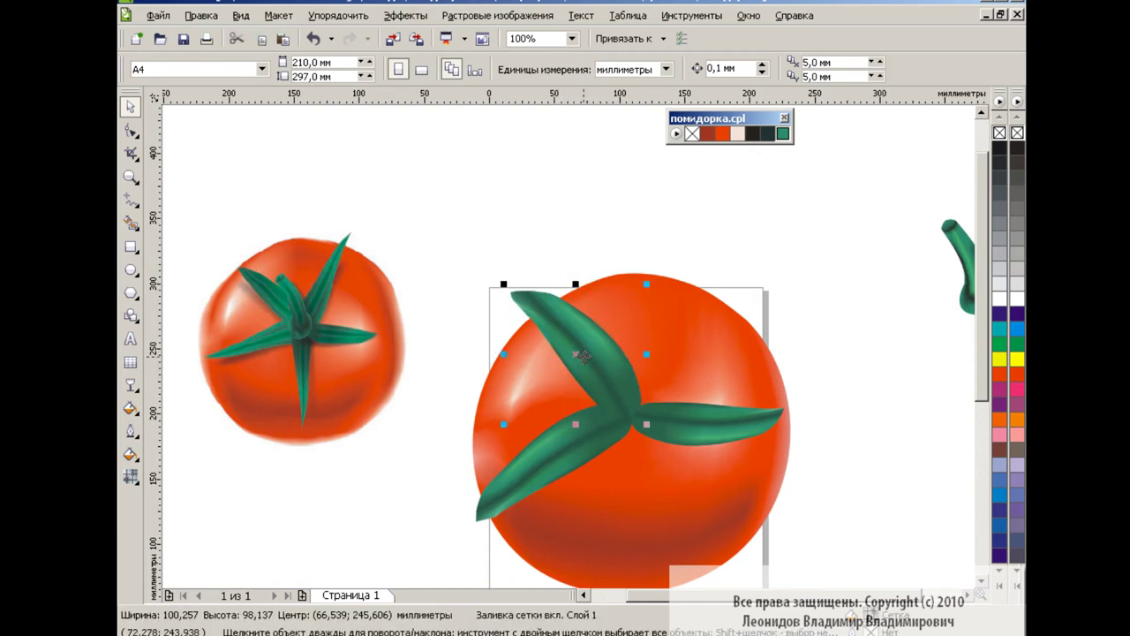
# - Add a narrowed upright copy of the leaf, tilted right at the tomato's centre
pyautogui.hotkey('ctrl', 'v')
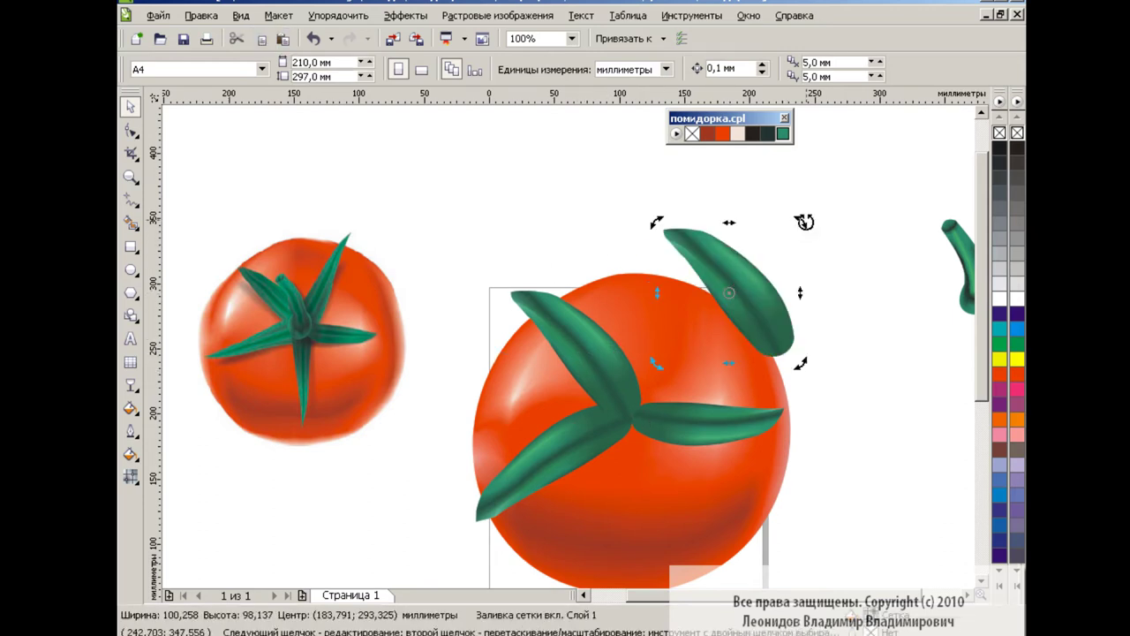
pyautogui.moveTo(802, 242)
pyautogui.mouseDown()
pyautogui.moveTo(797, 287)
pyautogui.moveTo(755, 288)
pyautogui.moveTo(777, 295)
pyautogui.mouseUp()
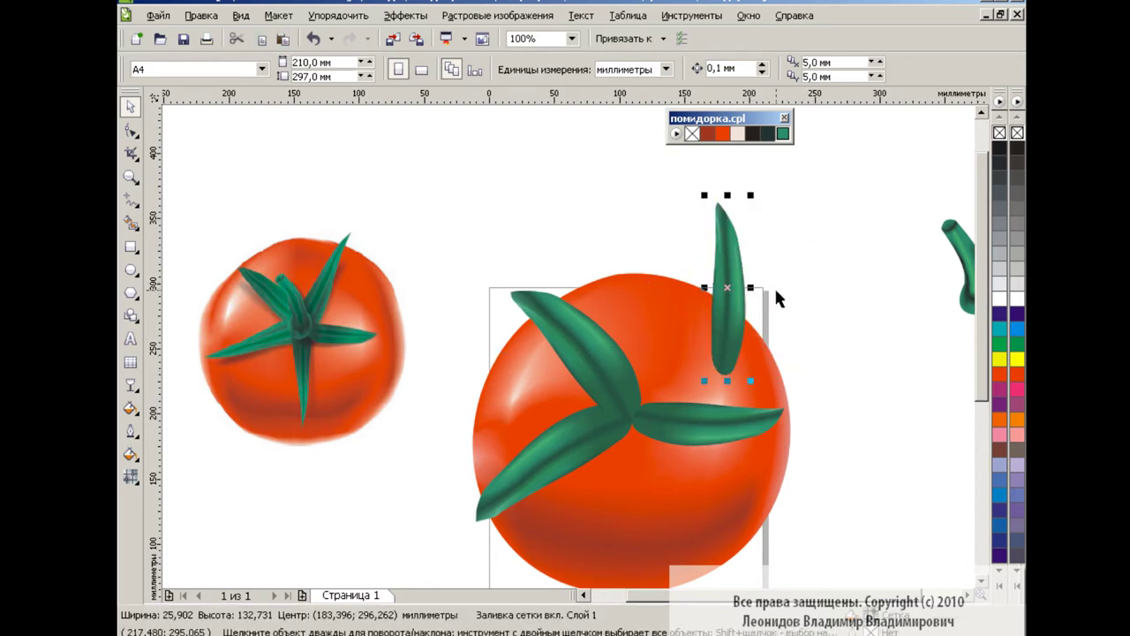
pyautogui.click(958, 256)
pyautogui.hotkey('ctrl', 'z')
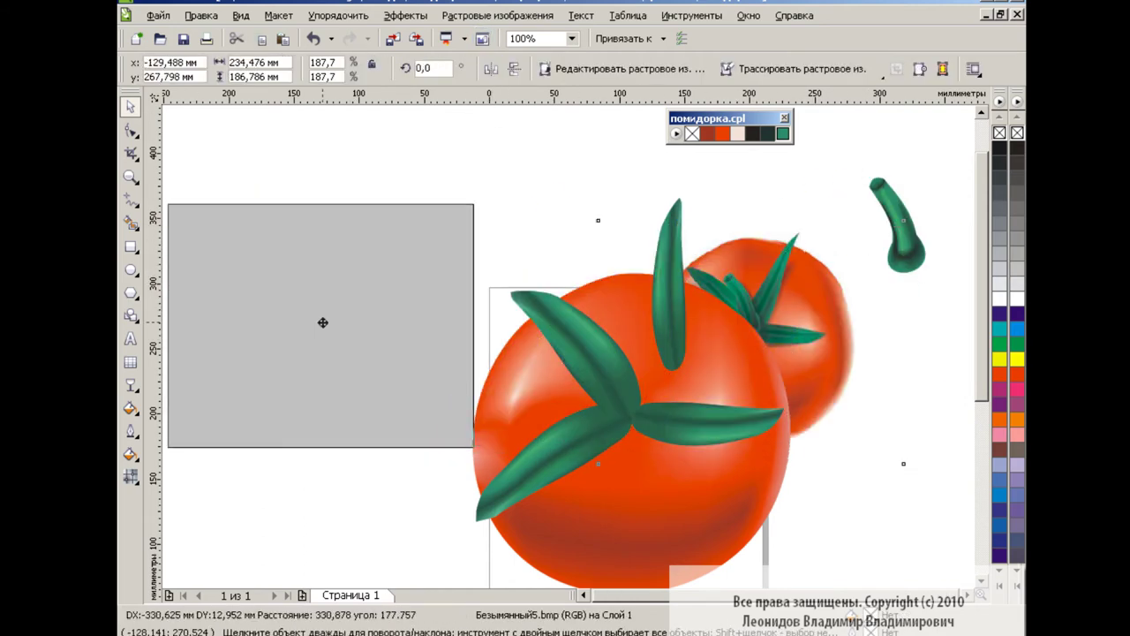
pyautogui.click(671, 283)
pyautogui.click(673, 274)
pyautogui.moveTo(698, 194); pyautogui.dragTo(757, 257)
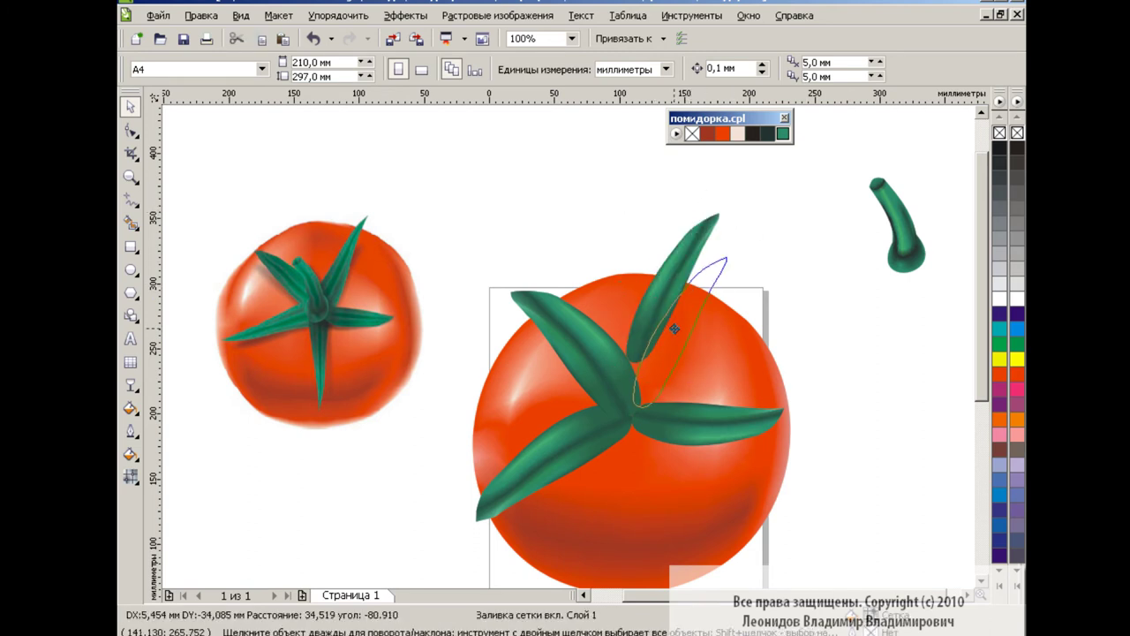
pyautogui.moveTo(675, 329); pyautogui.dragTo(669, 328)
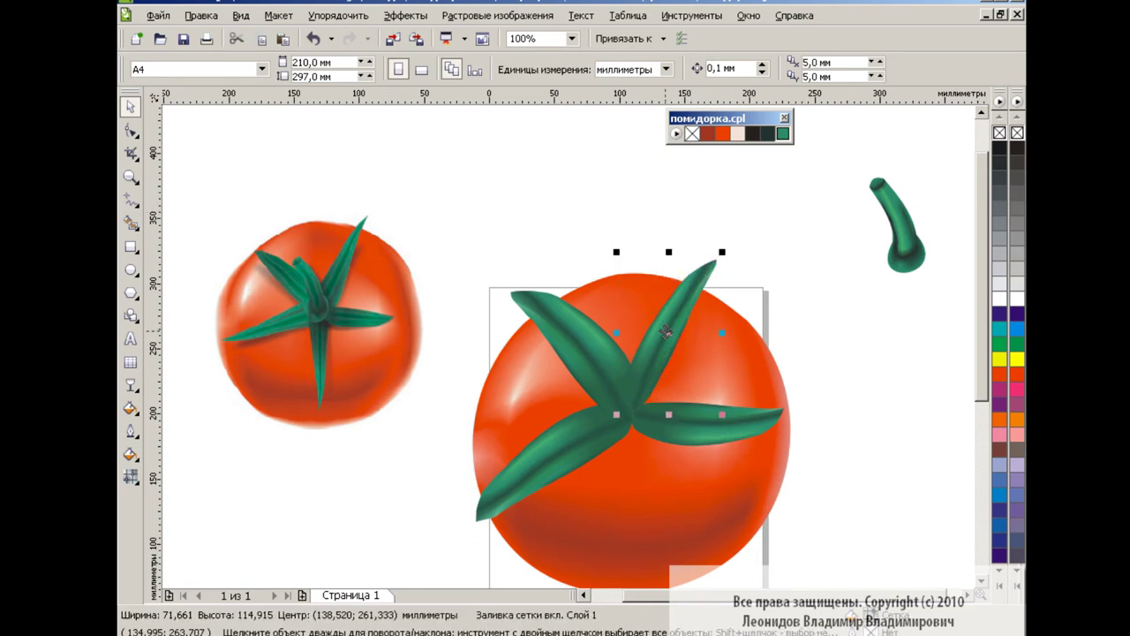
# - Paste another leaf and place it pointing straight down from the centre
pyautogui.click(872, 352)
pyautogui.scroll(-2, 975, 323)
pyautogui.click(699, 237)
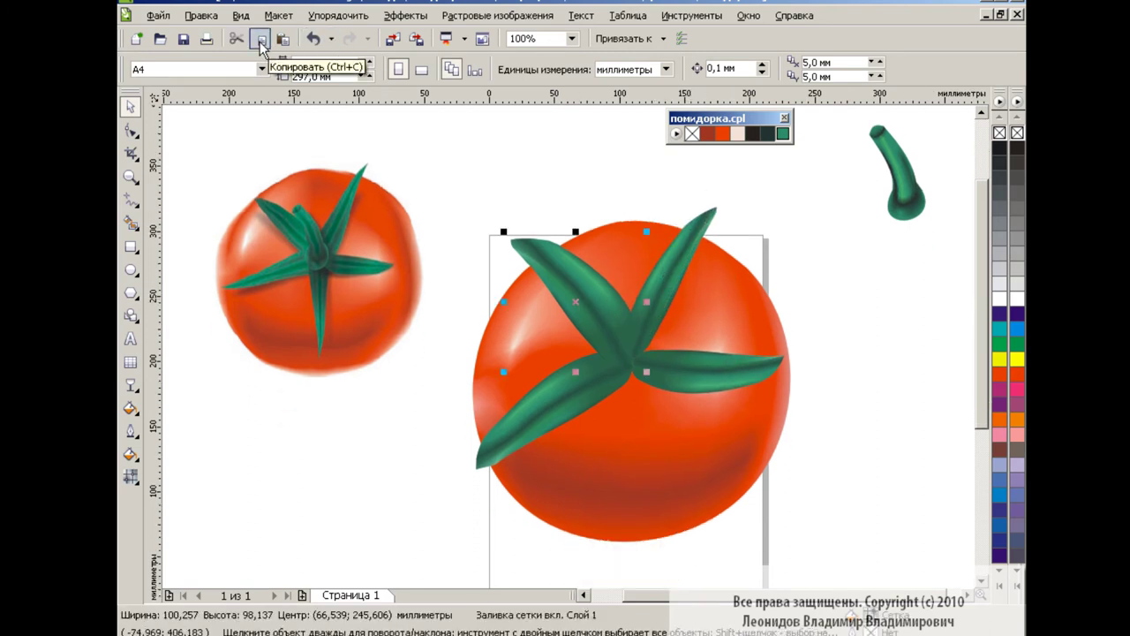
pyautogui.click(371, 281)
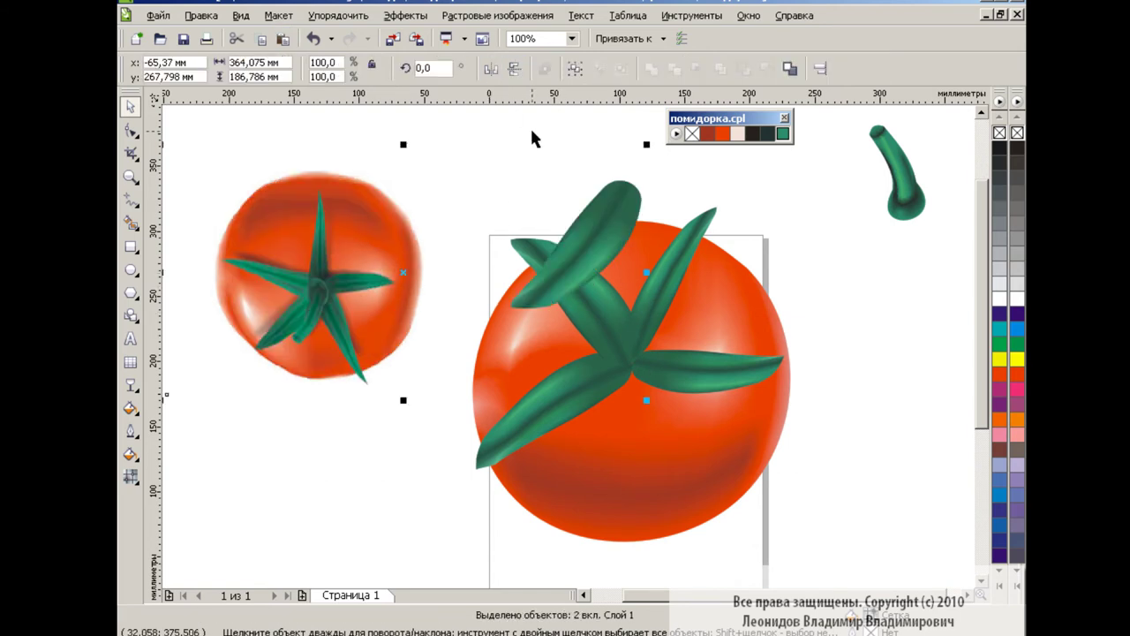
pyautogui.moveTo(615, 262)
pyautogui.mouseDown()
pyautogui.moveTo(653, 441)
pyautogui.moveTo(669, 442)
pyautogui.mouseUp()
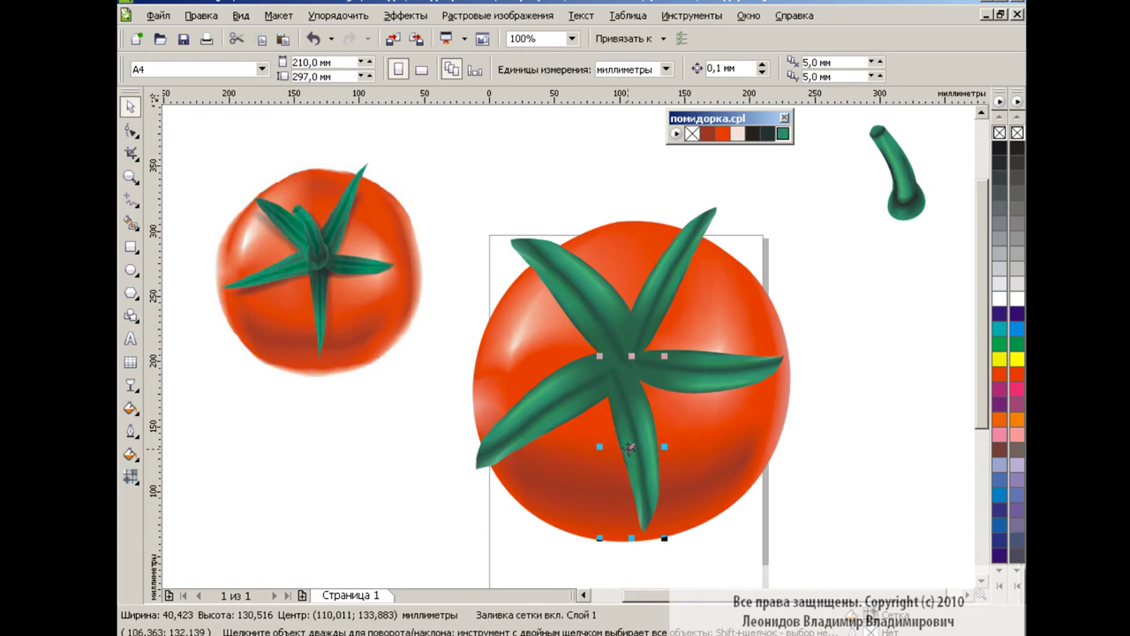
pyautogui.click(662, 305)
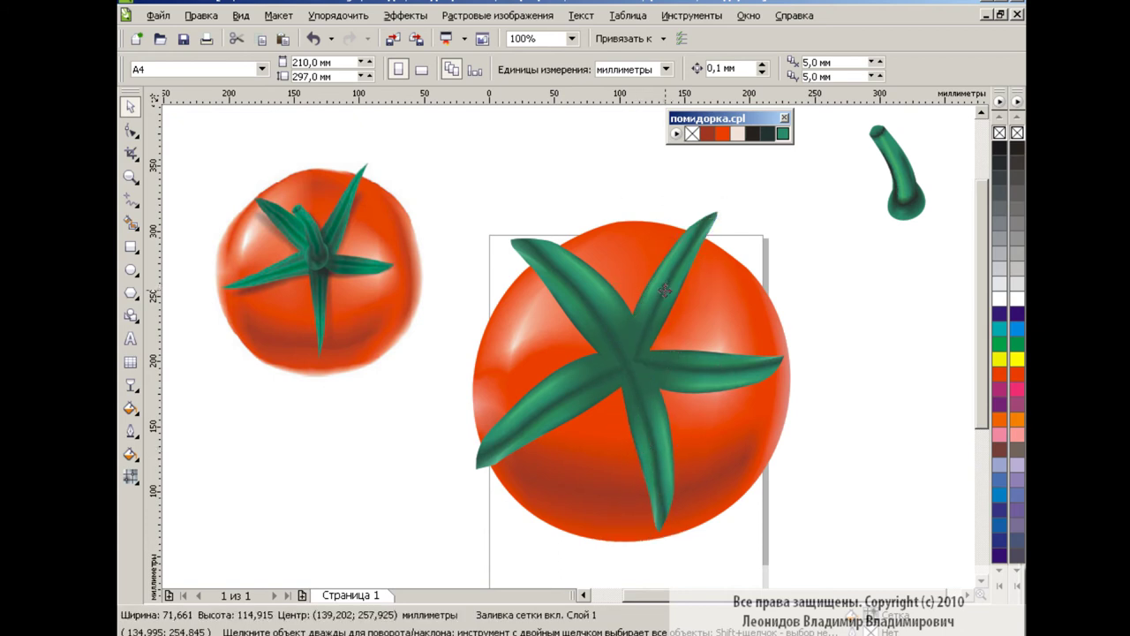
pyautogui.click(577, 388)
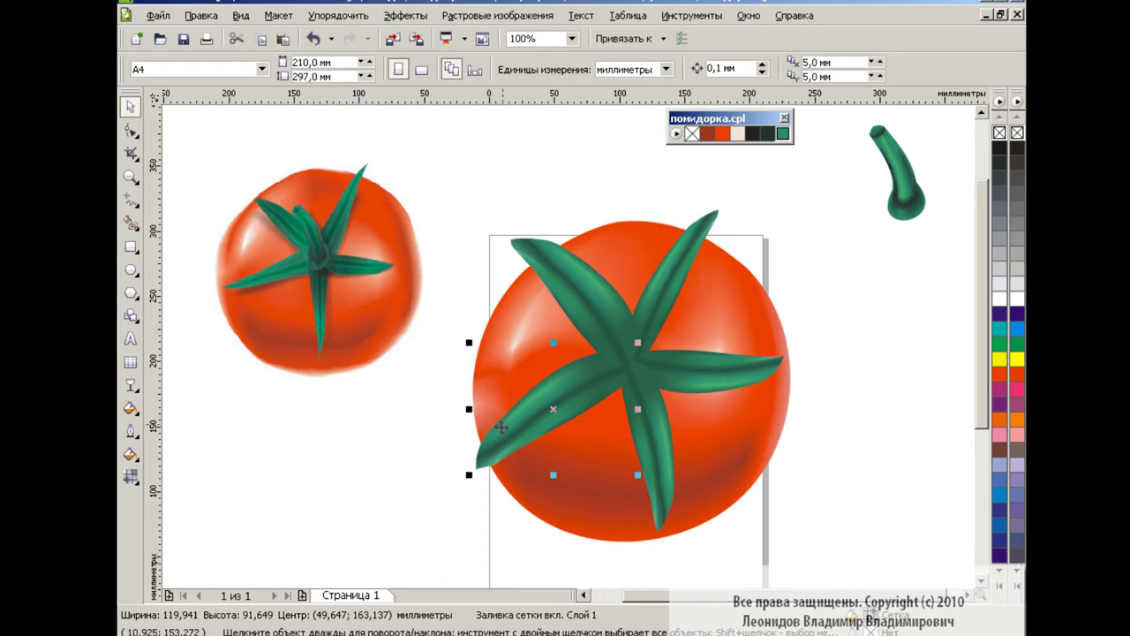
# - At 400% zoom, reshape the lower-left leaf's lower edge by dragging its mesh nodes
pyautogui.click(571, 38)
pyautogui.click(521, 183)
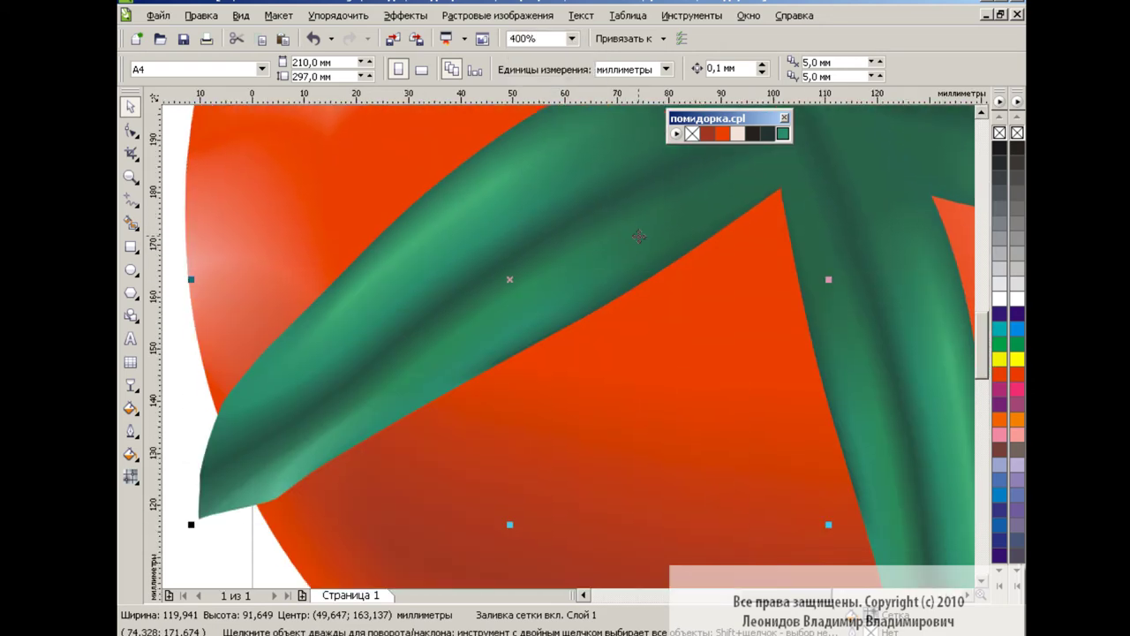
pyautogui.press('m')
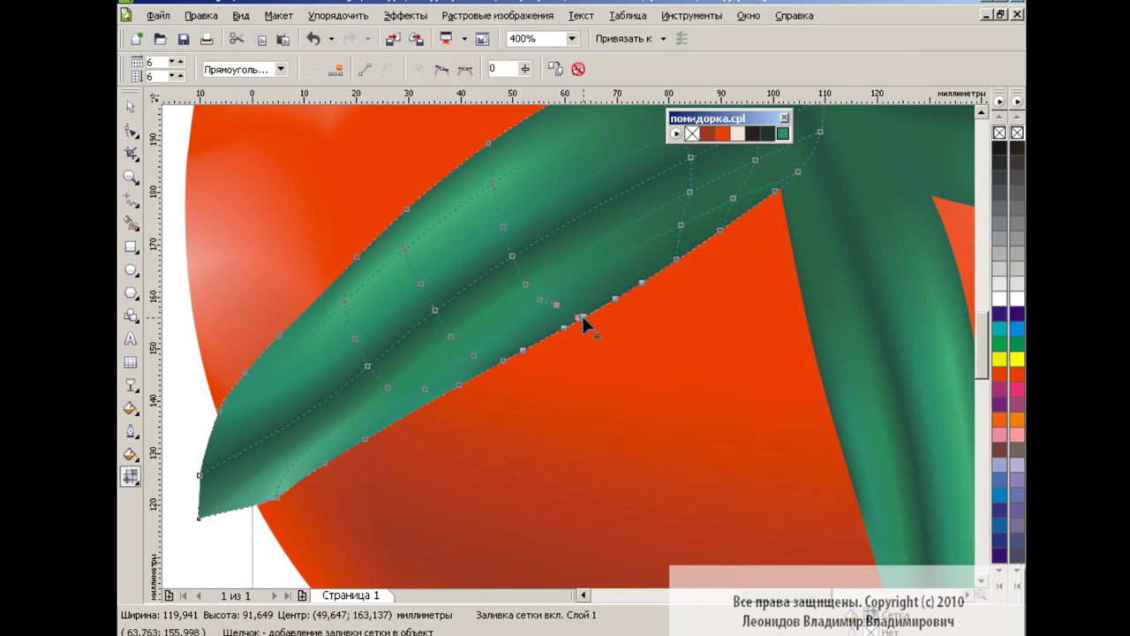
pyautogui.moveTo(583, 319); pyautogui.dragTo(500, 358)
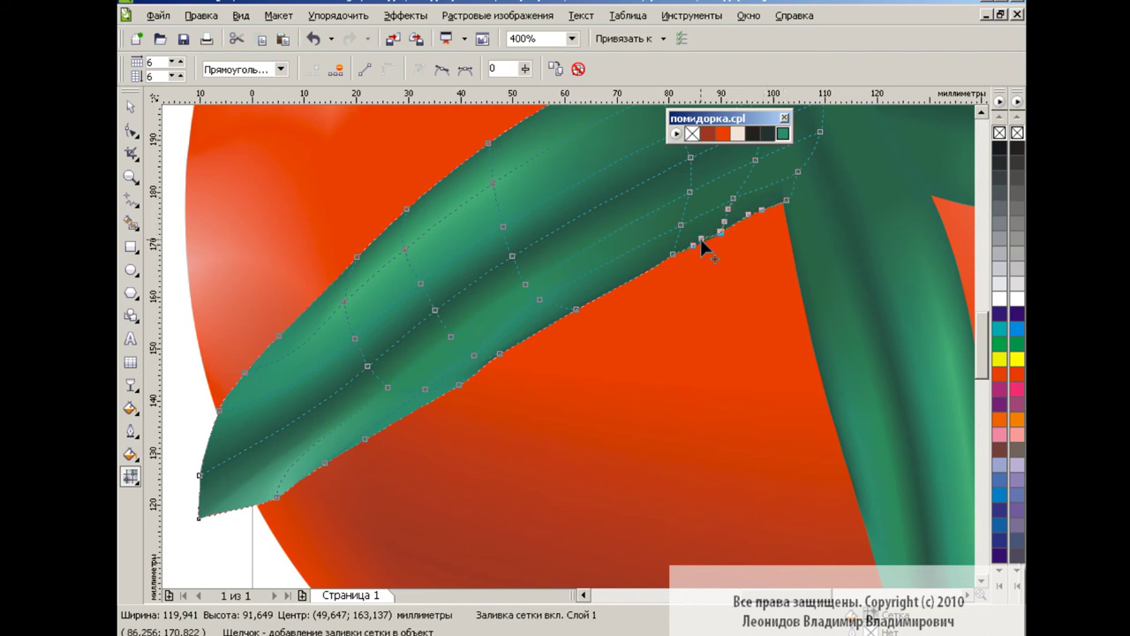
pyautogui.click(673, 255)
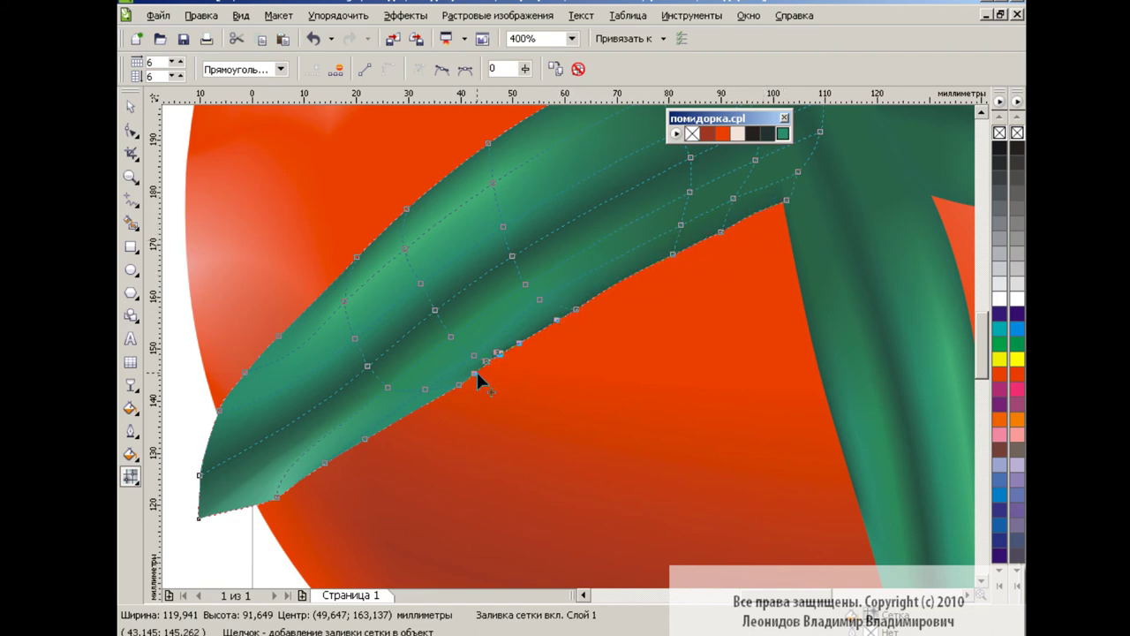
pyautogui.moveTo(427, 394); pyautogui.dragTo(460, 386)
pyautogui.click(618, 314)
pyautogui.press('space')
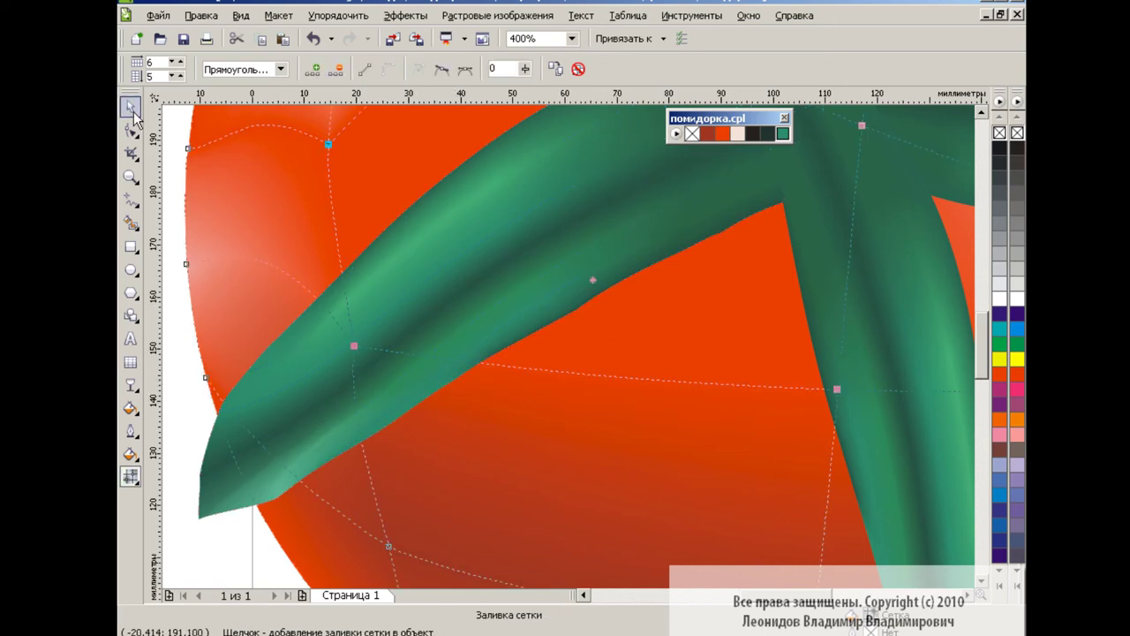
pyautogui.click(130, 476)
pyautogui.press('space')
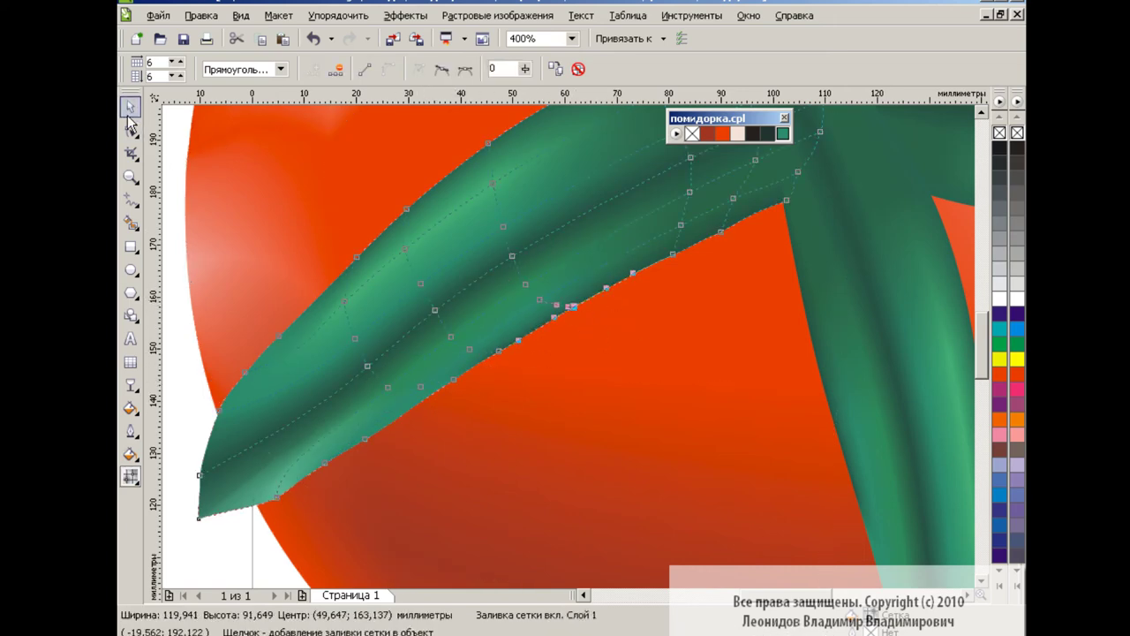
pyautogui.press('F3')
pyautogui.press('F3')
pyautogui.press('Escape')
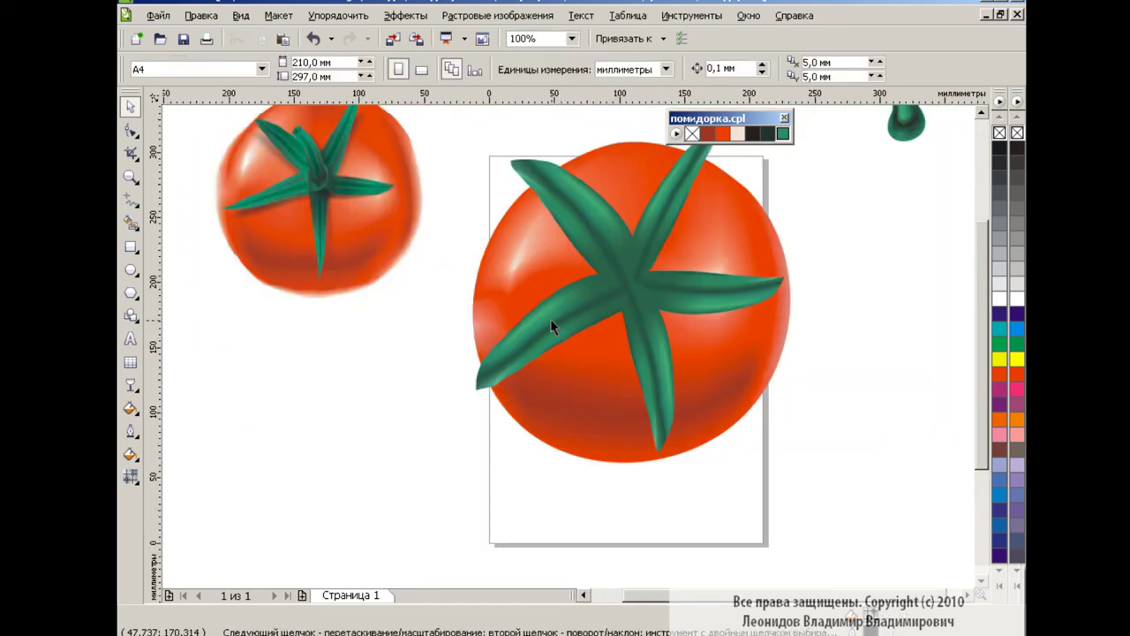
# - Undo the bump on the sepal outline, adjust its edge mesh nodes, and return to 100%
pyautogui.click(550, 319)
pyautogui.click(572, 38)
pyautogui.click(550, 179)
pyautogui.scroll(3, 549, 180)
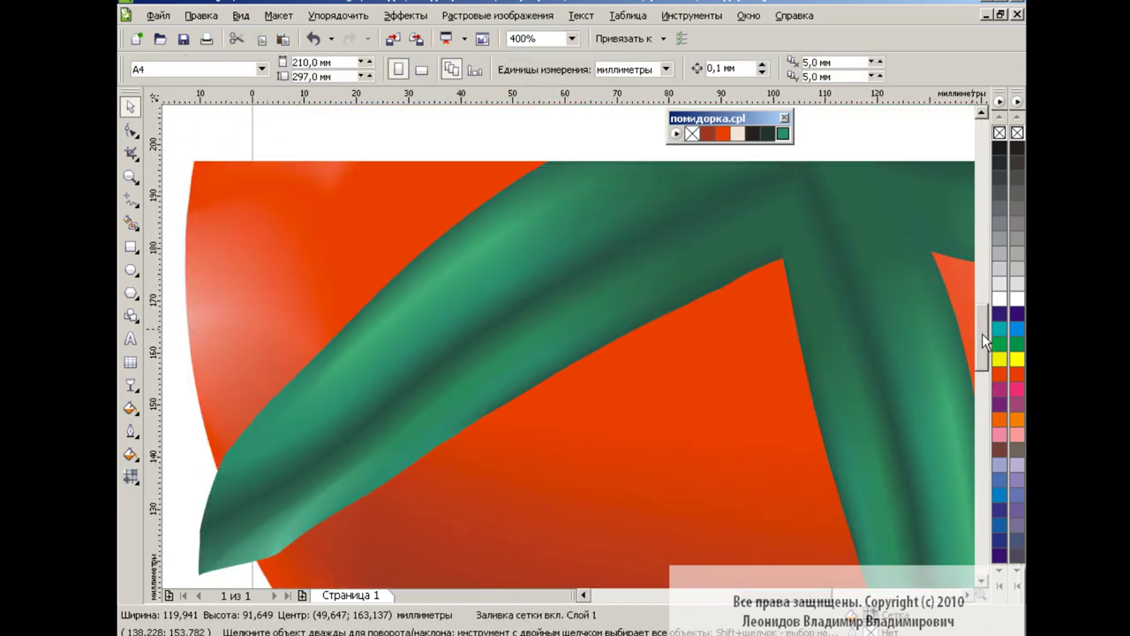
pyautogui.click(129, 476)
pyautogui.click(324, 28)
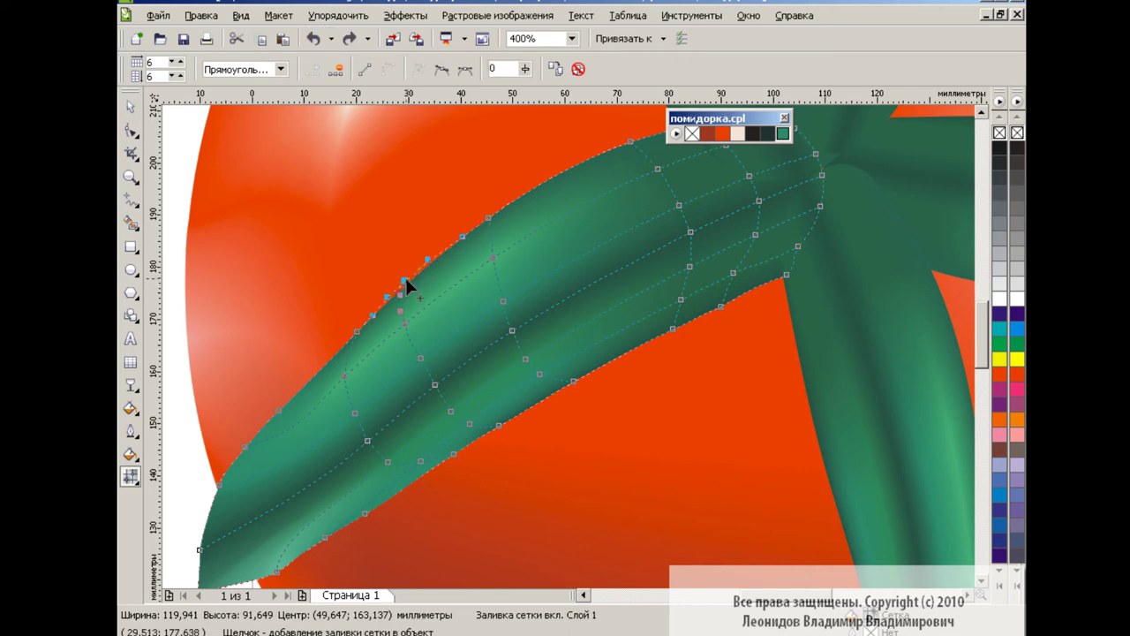
pyautogui.click(351, 328)
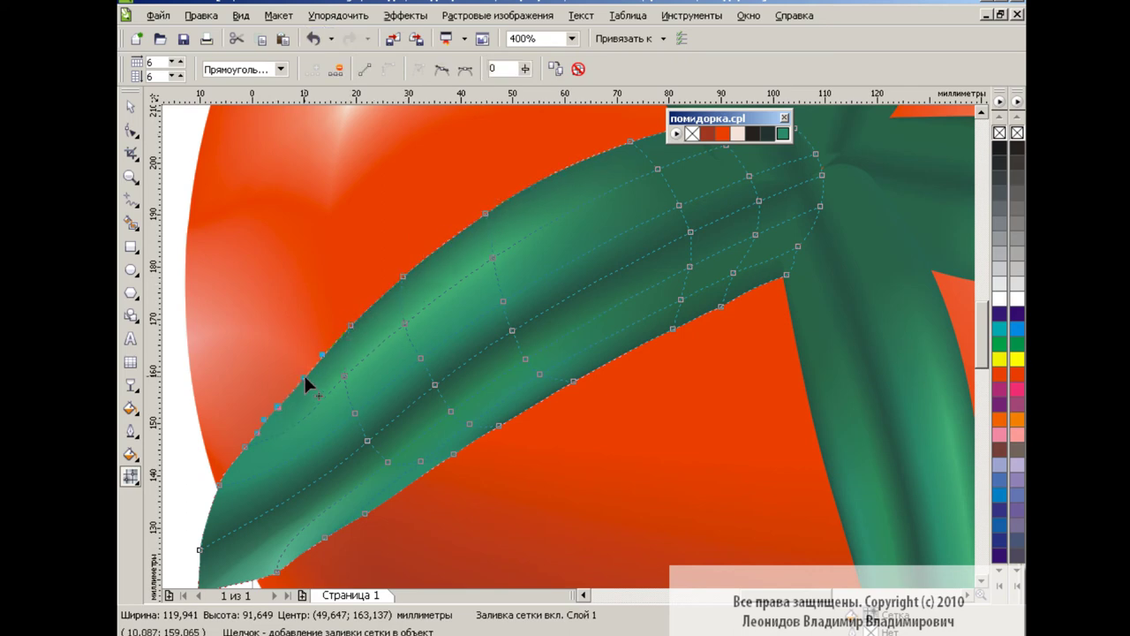
pyautogui.click(483, 208)
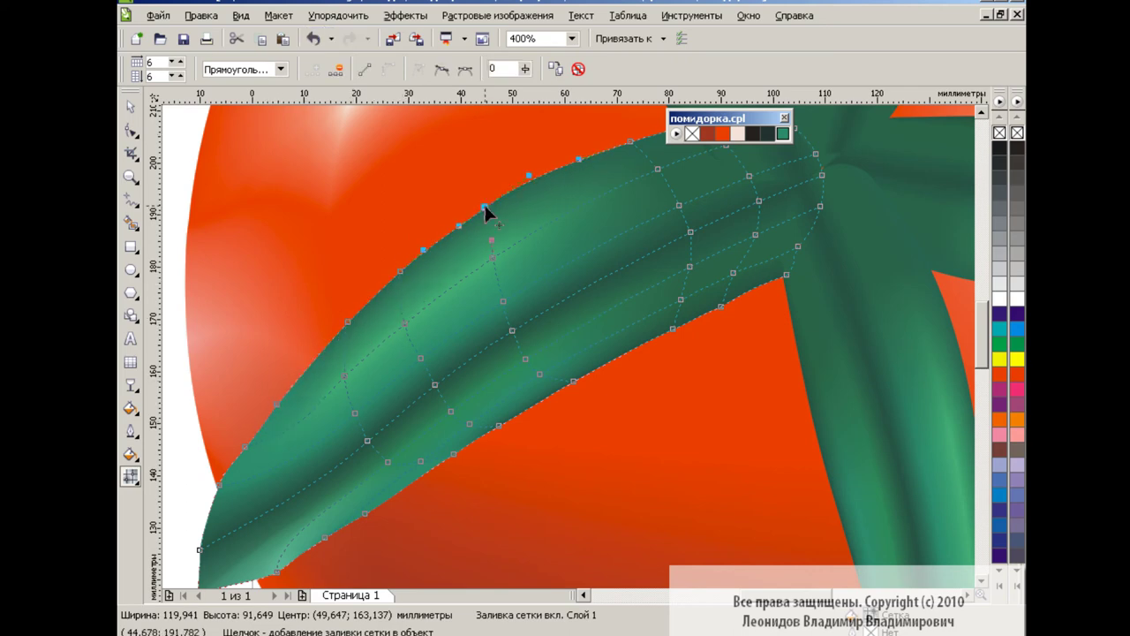
pyautogui.click(221, 485)
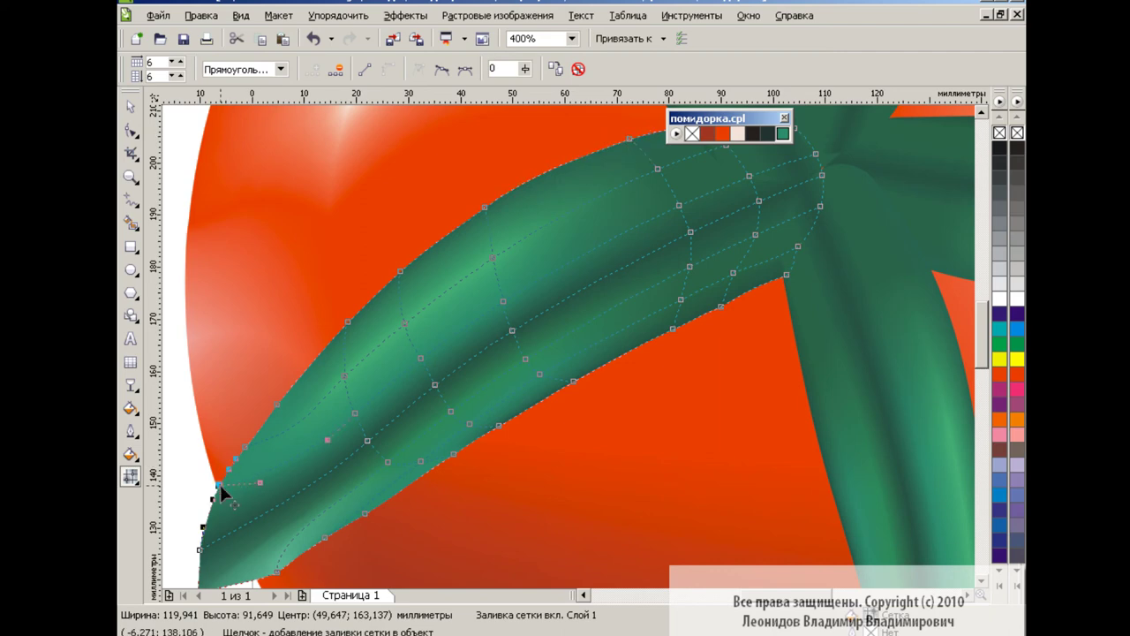
pyautogui.click(572, 38)
pyautogui.click(529, 148)
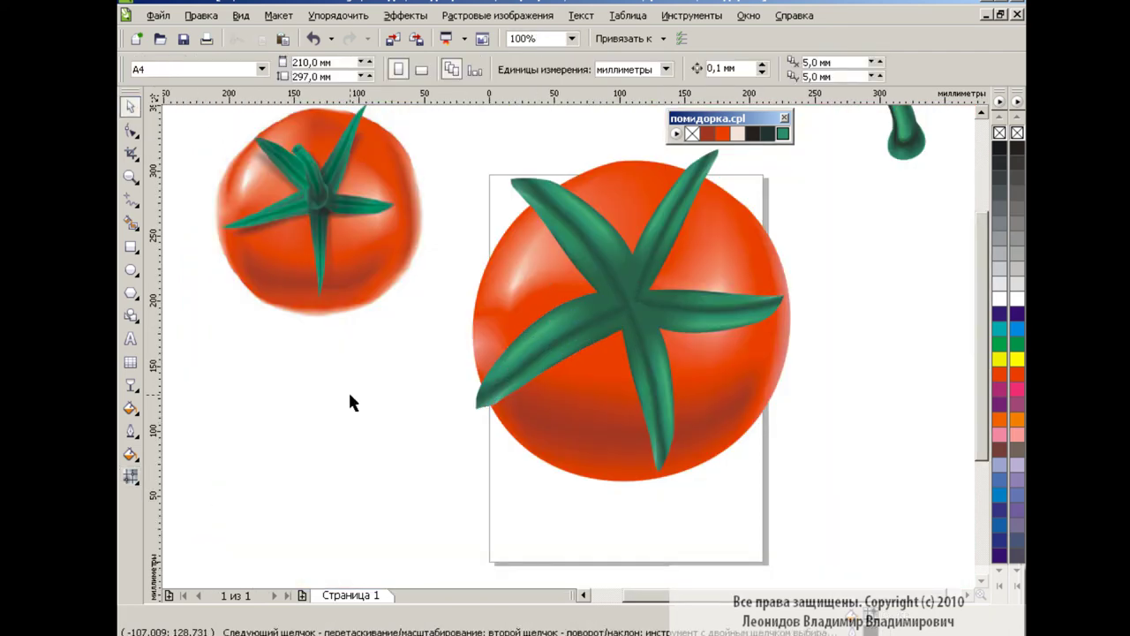
# - Move the curved stem onto the centre of the five-leaf star
pyautogui.moveTo(900, 142)
pyautogui.mouseDown()
pyautogui.moveTo(615, 289)
pyautogui.moveTo(616, 266)
pyautogui.moveTo(632, 288)
pyautogui.mouseUp()
pyautogui.click(622, 274)
pyautogui.click(623, 275)
pyautogui.press('Escape')
pyautogui.click(625, 281)
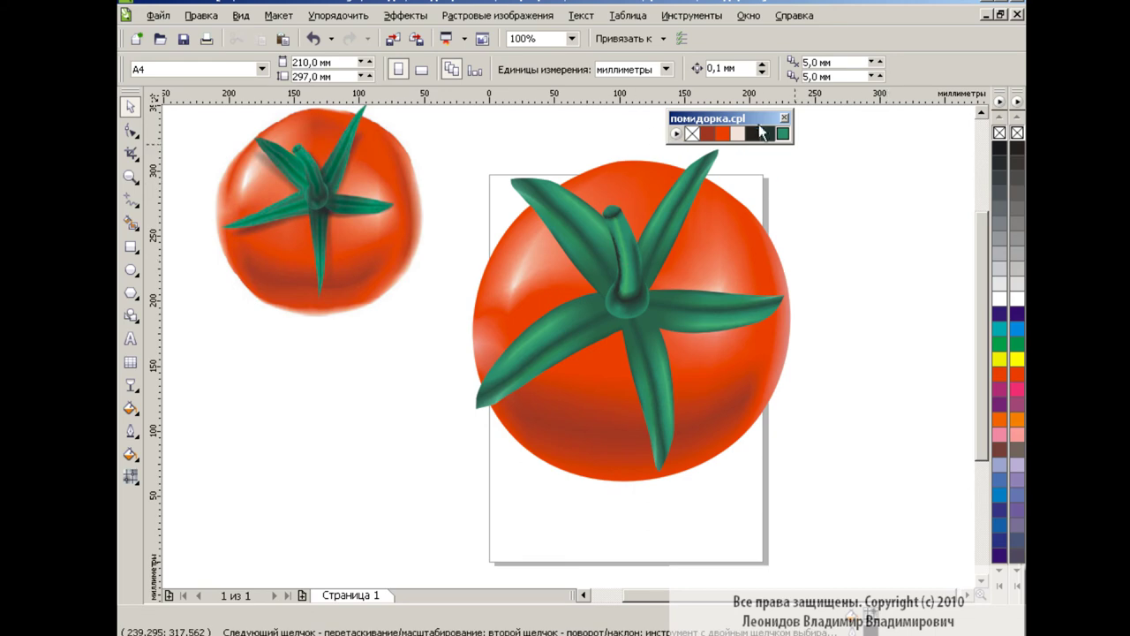
# - Try shrinking the vector tomato and enlarging the photo, then undo both changes
pyautogui.moveTo(706, 117)
pyautogui.mouseDown()
pyautogui.moveTo(872, 126)
pyautogui.moveTo(446, 503)
pyautogui.mouseUp()
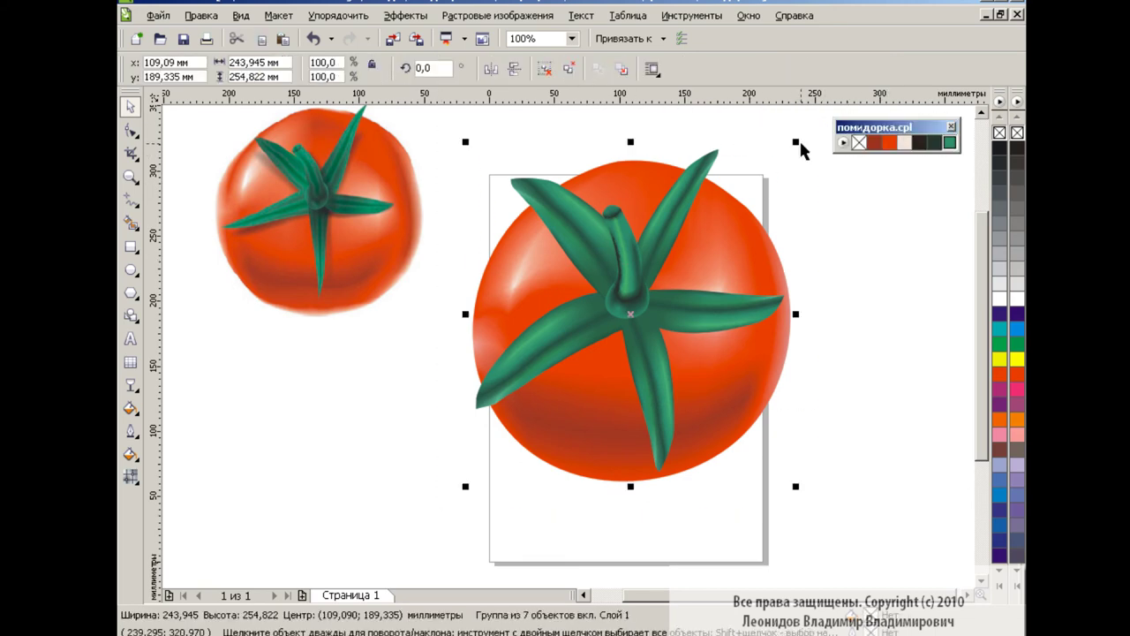
pyautogui.moveTo(796, 141); pyautogui.dragTo(713, 227)
pyautogui.click(318, 212)
pyautogui.moveTo(421, 291); pyautogui.dragTo(238, 216)
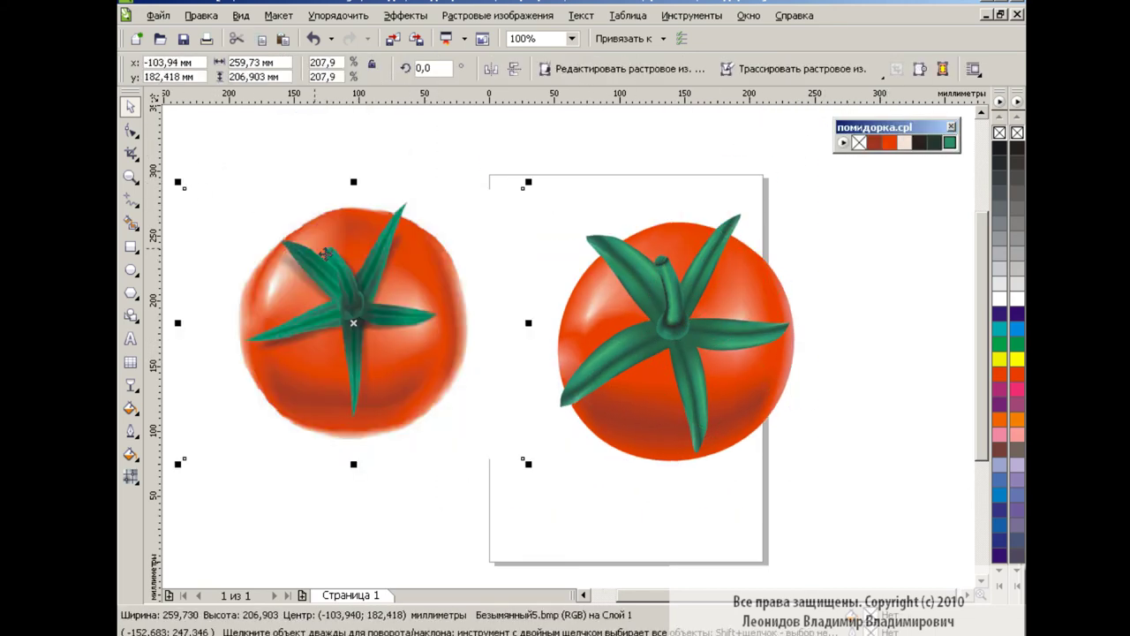
pyautogui.click(822, 344)
pyautogui.hotkey('ctrl', 'z')
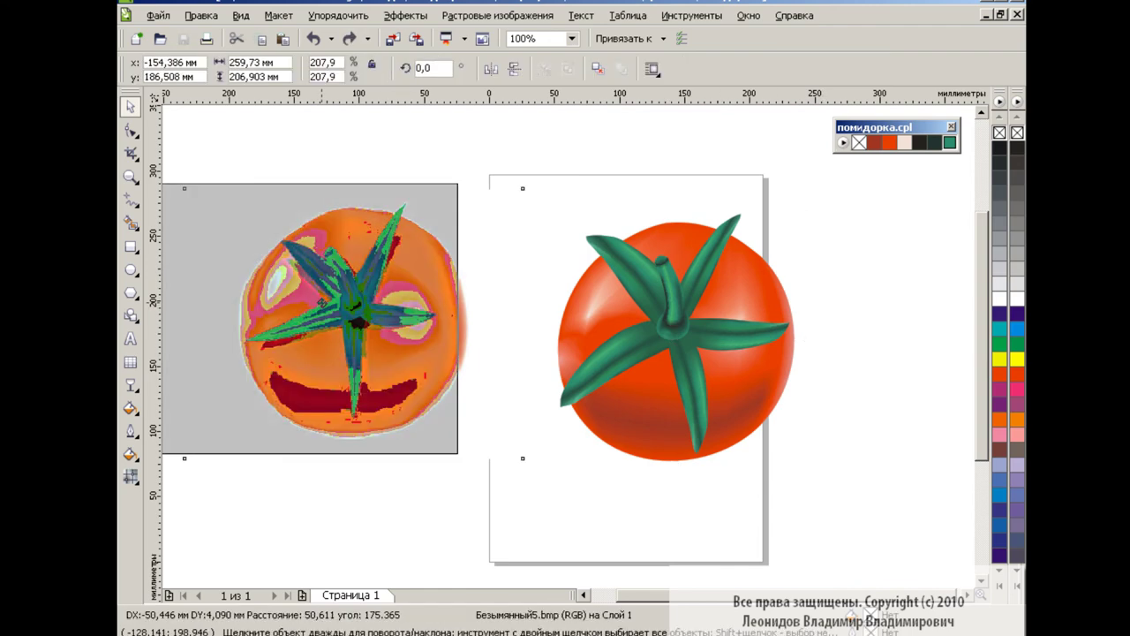
pyautogui.hotkey('ctrl', 'z')
pyautogui.hotkey('ctrl', 'z')
pyautogui.keyDown('ctrl'); pyautogui.click(797, 346); pyautogui.keyUp('ctrl')
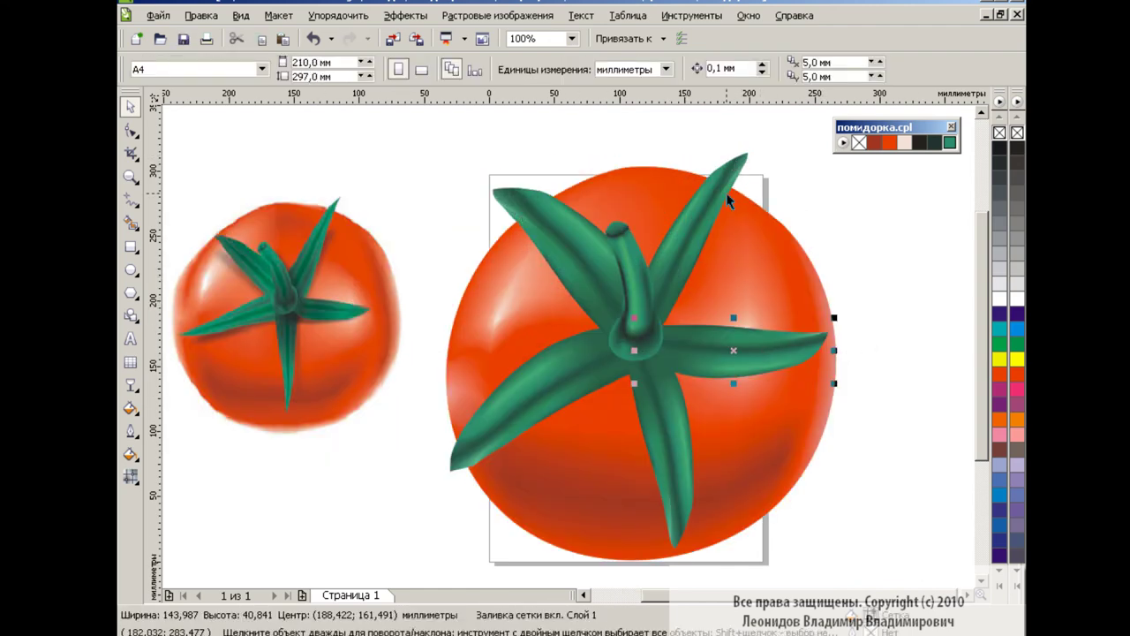
# - Lighten the right sepal's tip nodes with paler green mesh shades at 400% zoom
pyautogui.press('m')
pyautogui.click(572, 38)
pyautogui.click(519, 182)
pyautogui.hscroll(5, 832, 334)
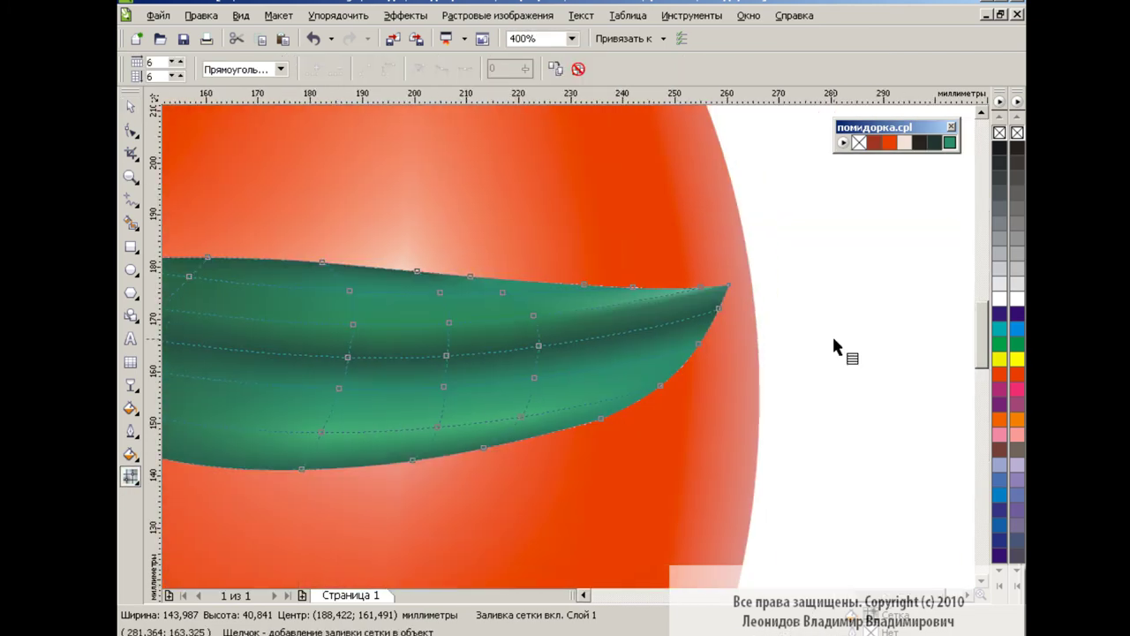
pyautogui.click(717, 306)
pyautogui.moveTo(949, 142); pyautogui.dragTo(857, 222)
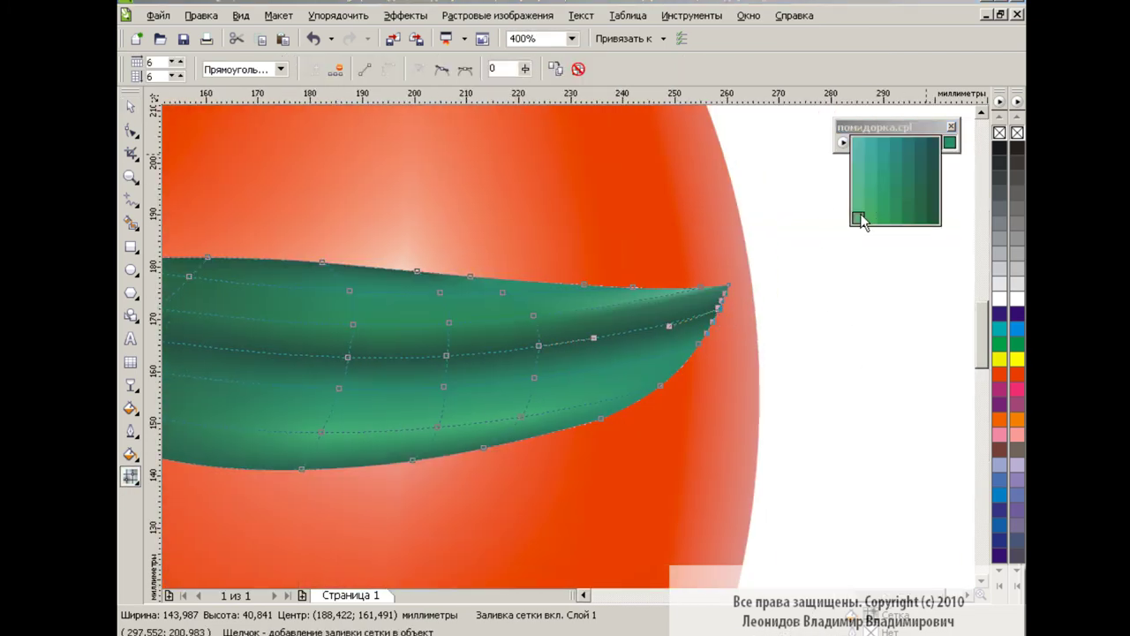
pyautogui.click(624, 333)
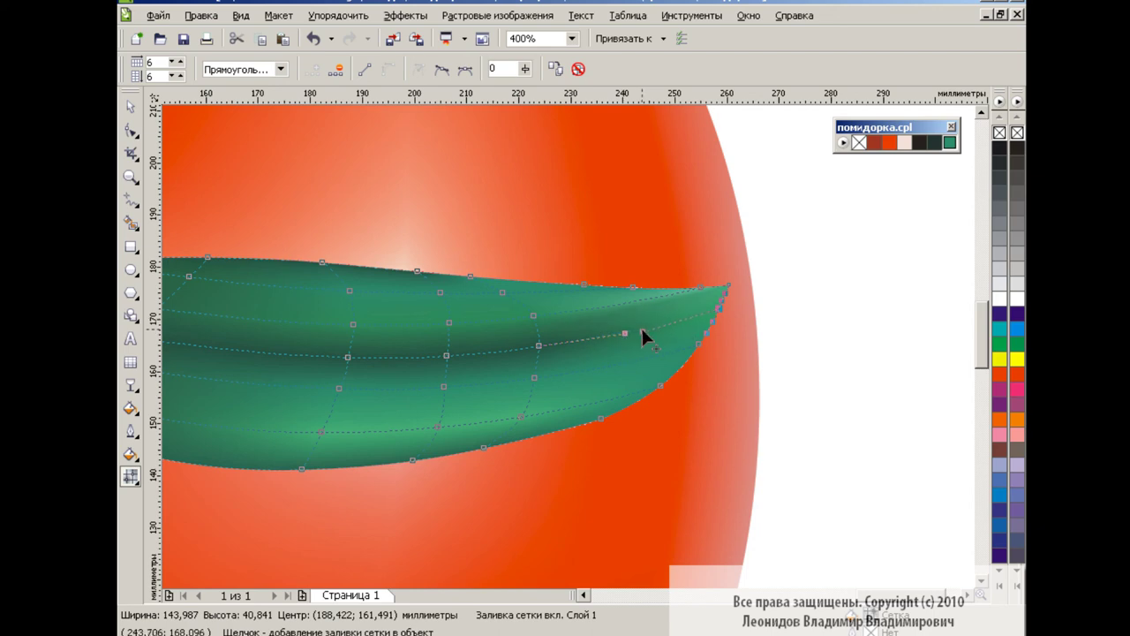
pyautogui.moveTo(949, 143); pyautogui.dragTo(890, 203)
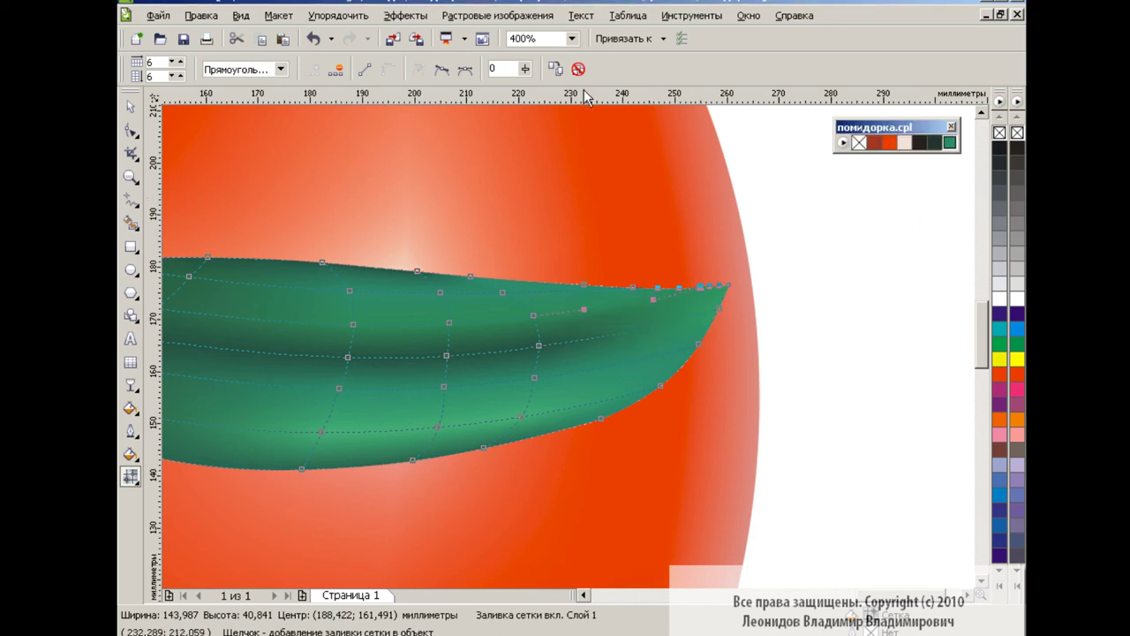
# - Give the lower sepal's tip nodes a paler green mesh shade
pyautogui.click(572, 38)
pyautogui.click(519, 154)
pyautogui.click(131, 106)
pyautogui.hscroll(-3, 699, 416)
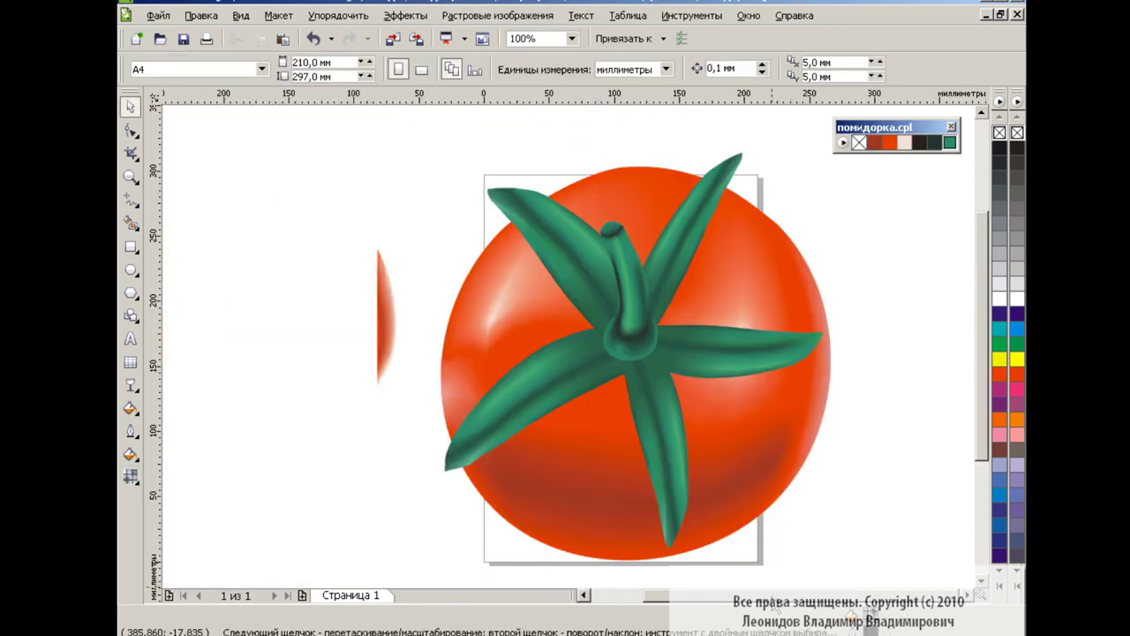
pyautogui.click(680, 515)
pyautogui.click(573, 38)
pyautogui.click(534, 173)
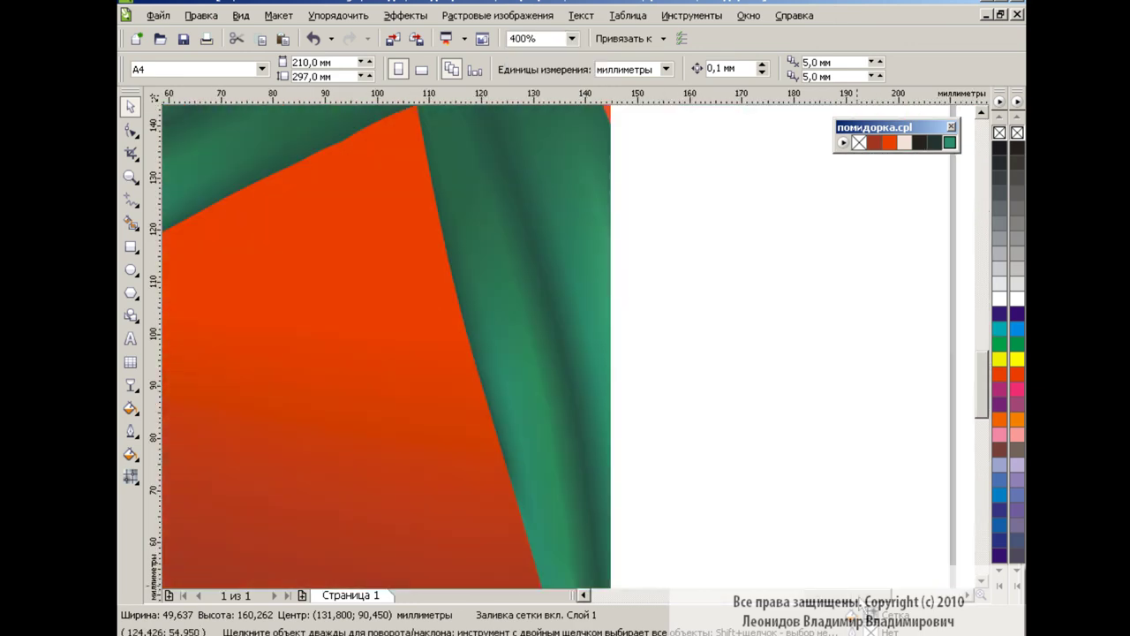
pyautogui.moveTo(982, 265); pyautogui.dragTo(982, 444)
pyautogui.click(131, 475)
pyautogui.click(625, 459)
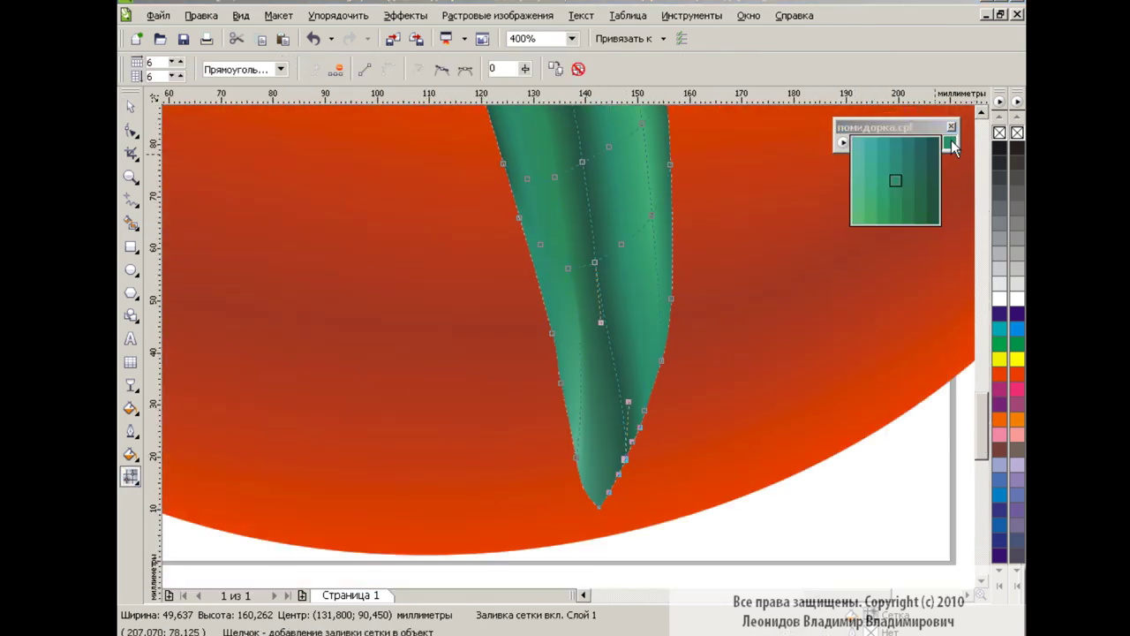
pyautogui.moveTo(949, 142); pyautogui.dragTo(884, 205)
# - Lighten the left sepal's tip with a paler green mesh shade
pyautogui.scroll(5, 883, 209)
pyautogui.hscroll(-10, 883, 209)
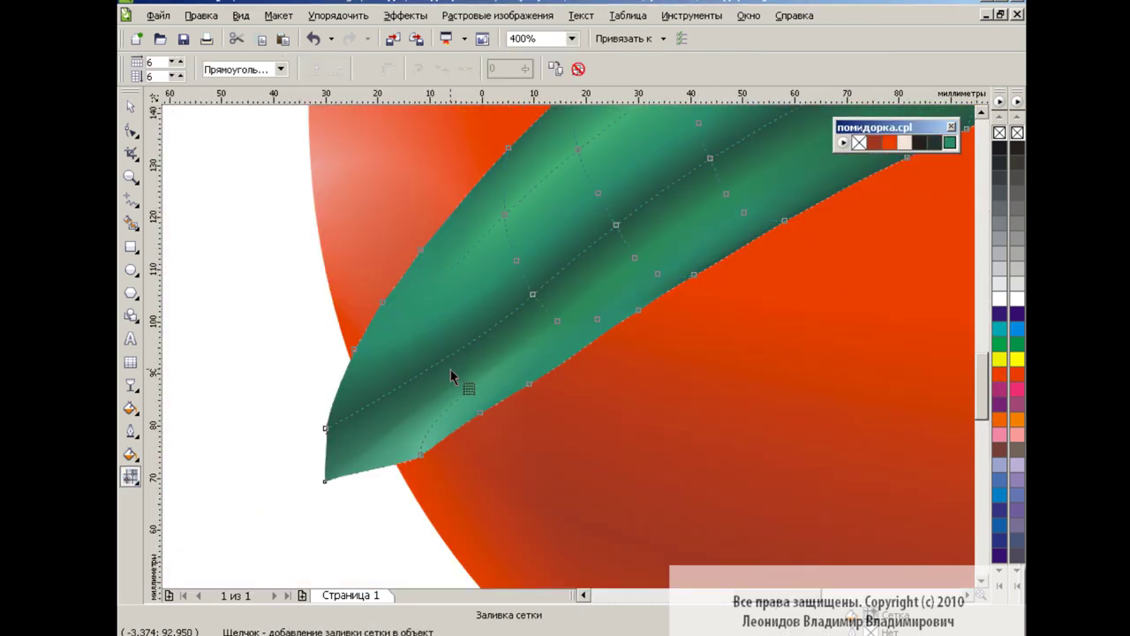
pyautogui.moveTo(949, 142); pyautogui.dragTo(878, 206)
pyautogui.moveTo(982, 388); pyautogui.dragTo(981, 368)
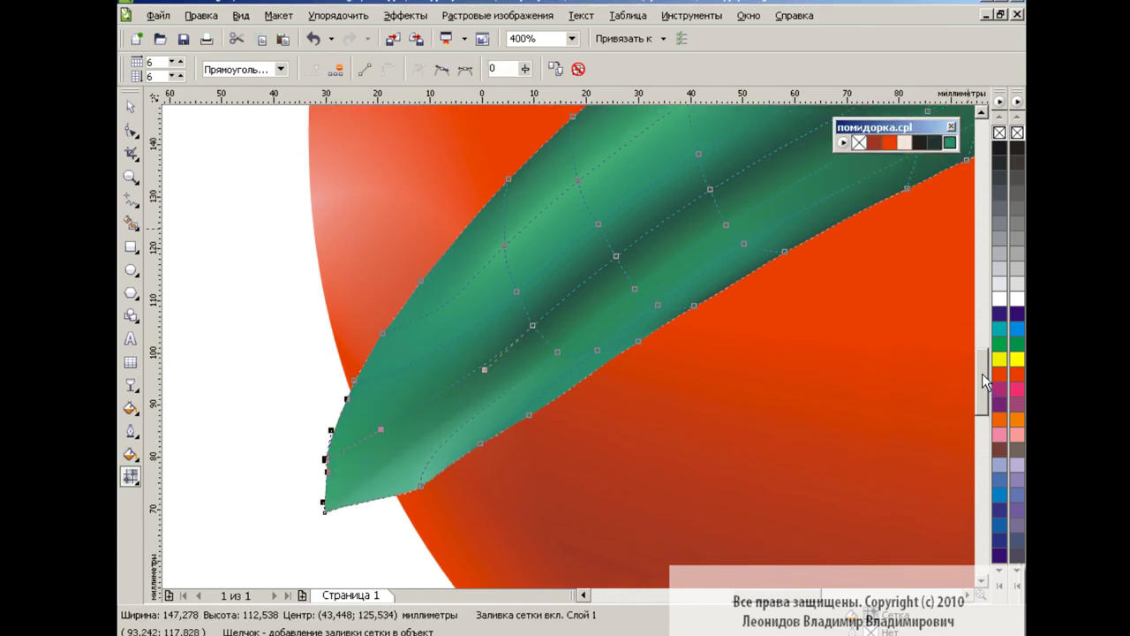
pyautogui.moveTo(325, 538); pyautogui.dragTo(326, 541)
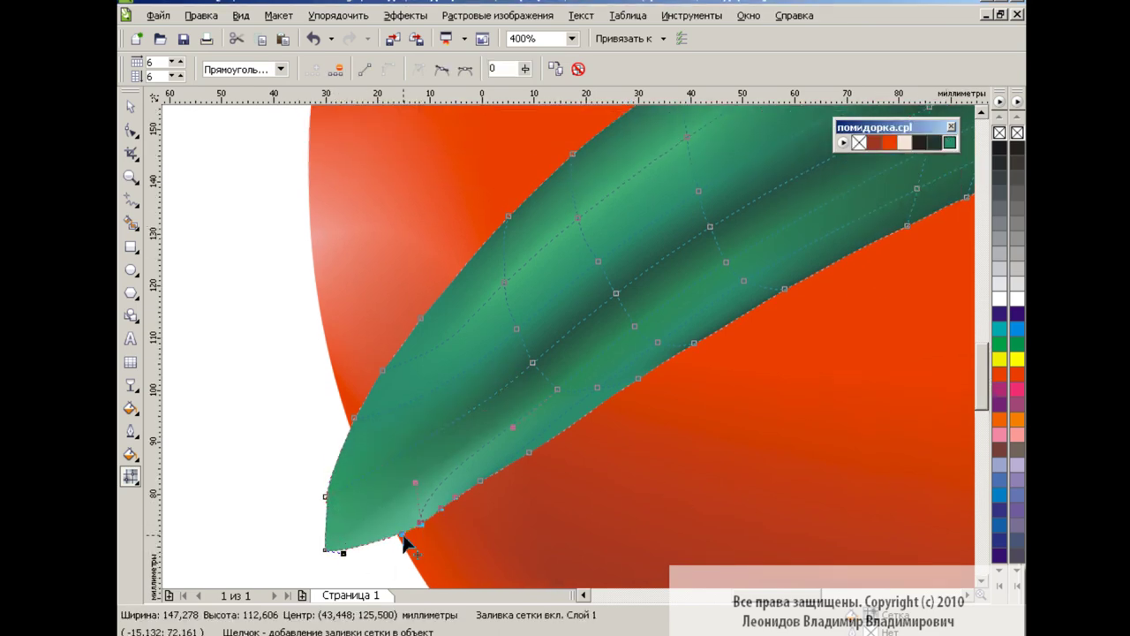
pyautogui.moveTo(982, 389); pyautogui.dragTo(981, 256)
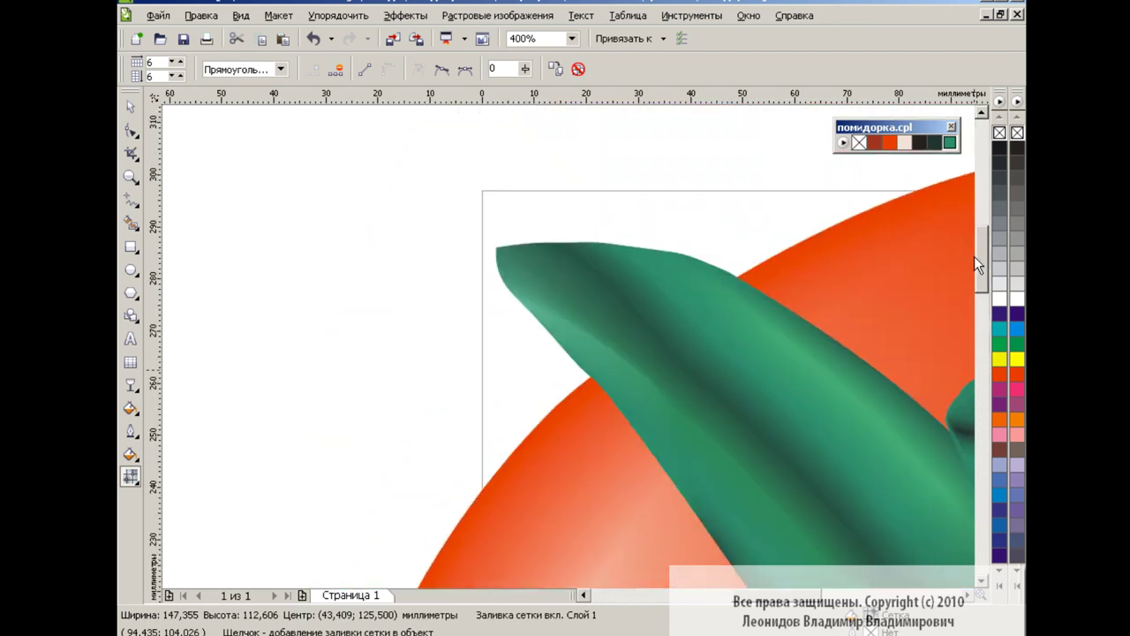
pyautogui.moveTo(949, 142); pyautogui.dragTo(875, 210)
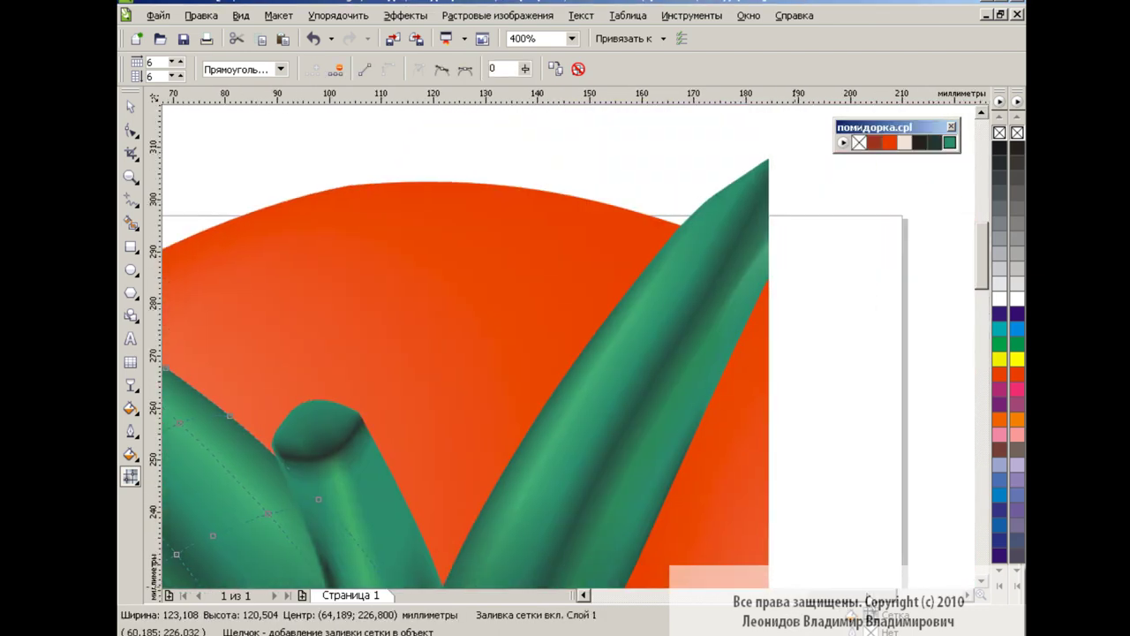
# - Apply a paler shade of green to the upper sepal's tip nodes
pyautogui.click(949, 142)
pyautogui.moveTo(638, 124); pyautogui.dragTo(724, 157)
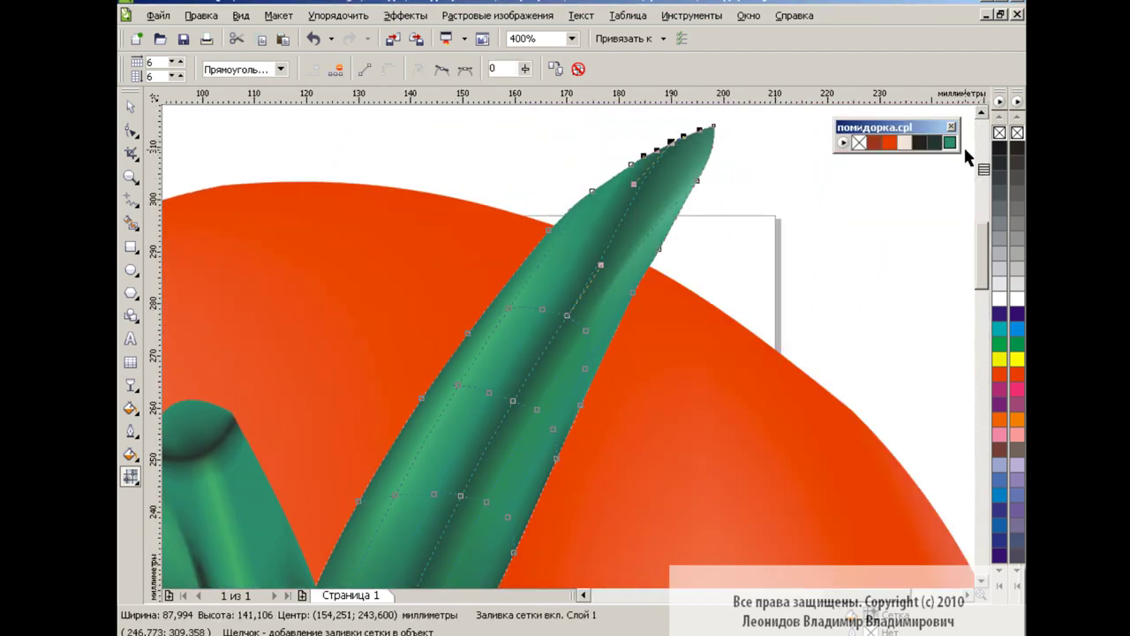
pyautogui.moveTo(949, 142); pyautogui.dragTo(871, 212)
pyautogui.moveTo(982, 256); pyautogui.dragTo(966, 320)
# - Select all seven tomato parts and scale them down to fit the A4 page
pyautogui.click(571, 38)
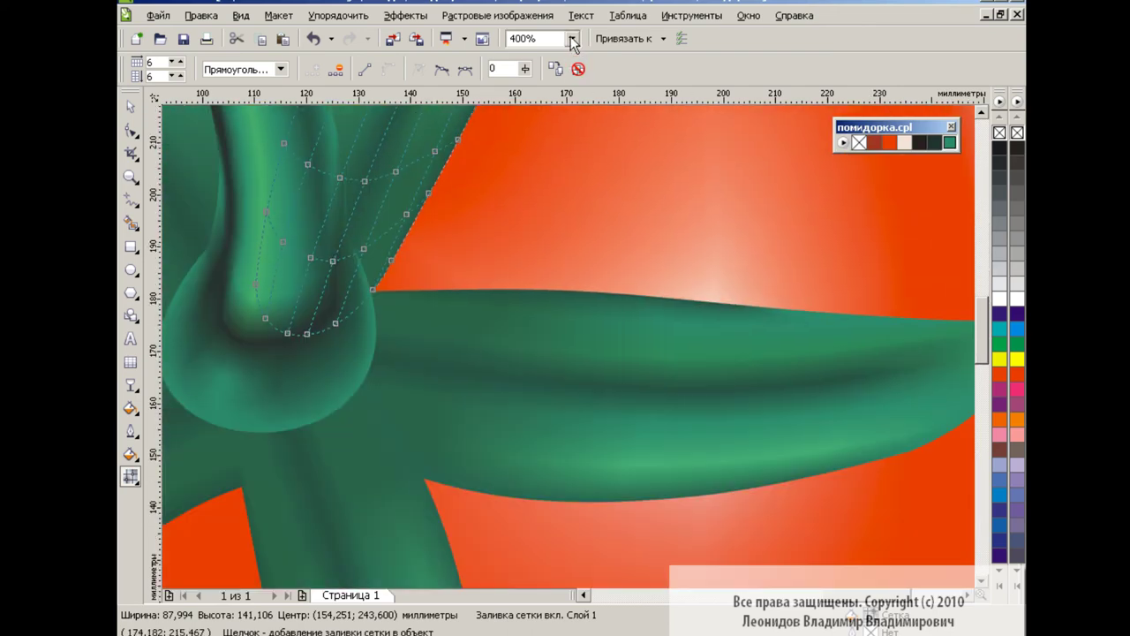
pyautogui.click(565, 176)
pyautogui.press('space')
pyautogui.hscroll(-3, 727, 560)
pyautogui.moveTo(410, 134); pyautogui.dragTo(863, 533)
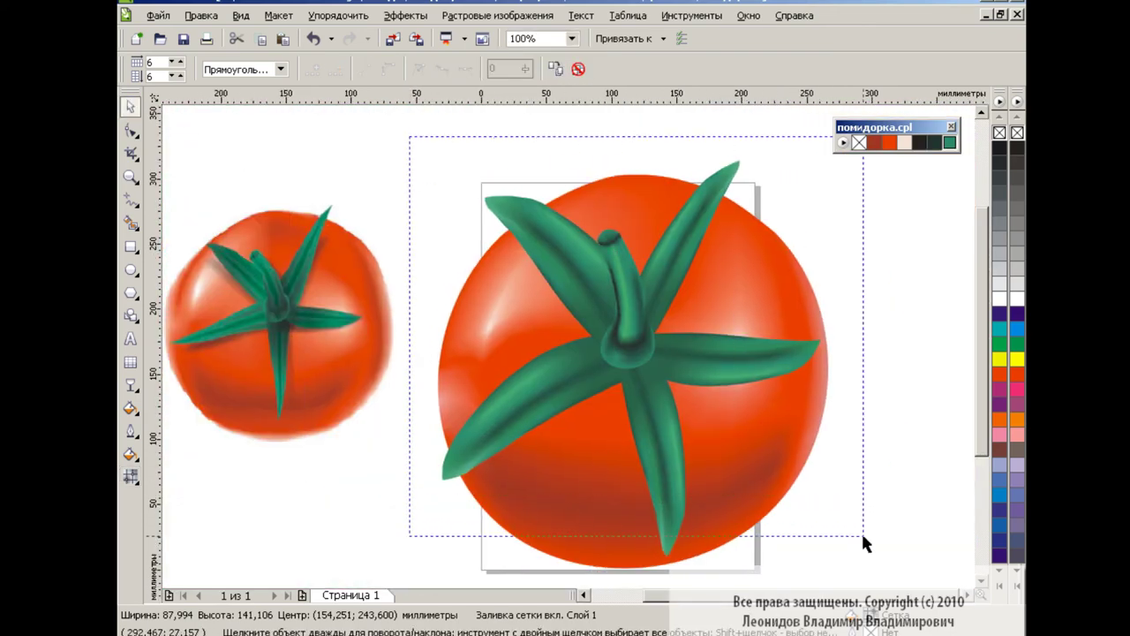
pyautogui.moveTo(833, 153); pyautogui.dragTo(681, 308)
pyautogui.click(806, 333)
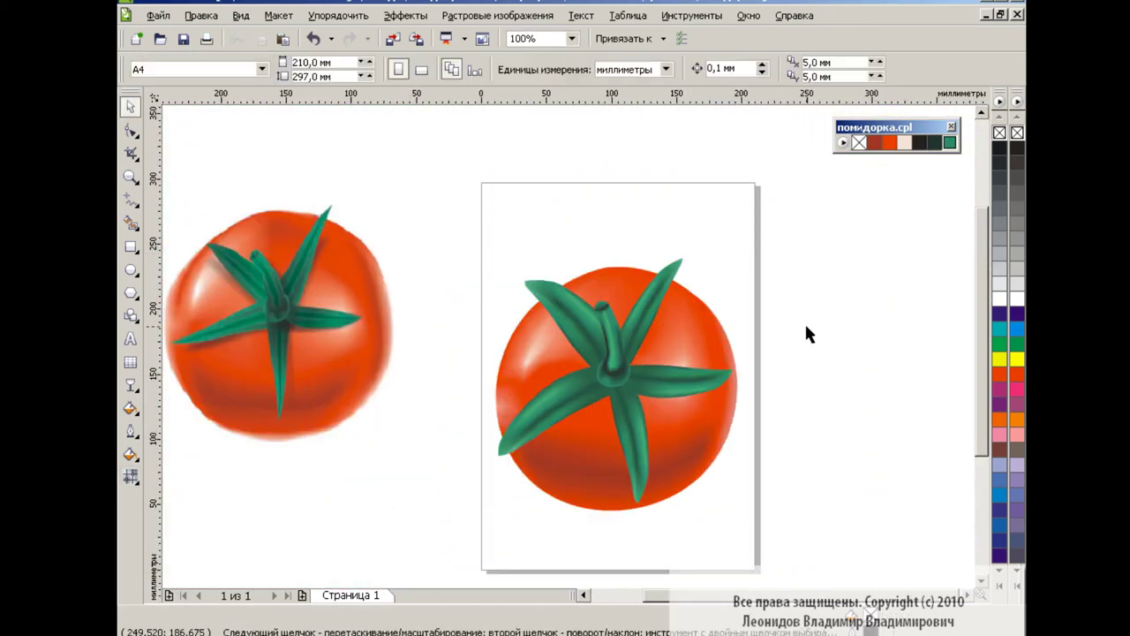